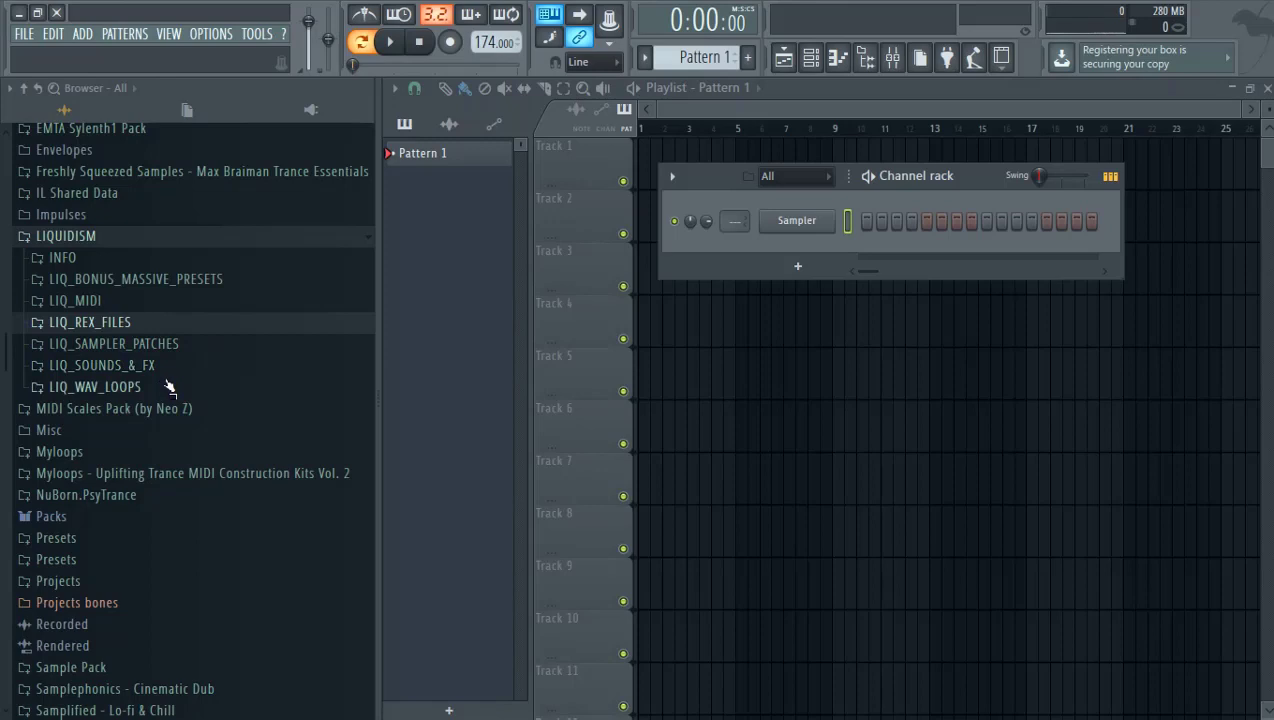
Step: Expand LIQUIDISM down to the LIQ_KICKS folder inside LIQ_SOUNDS_&_FX and LIQ_DRUM_HITS
left_click(166, 240)
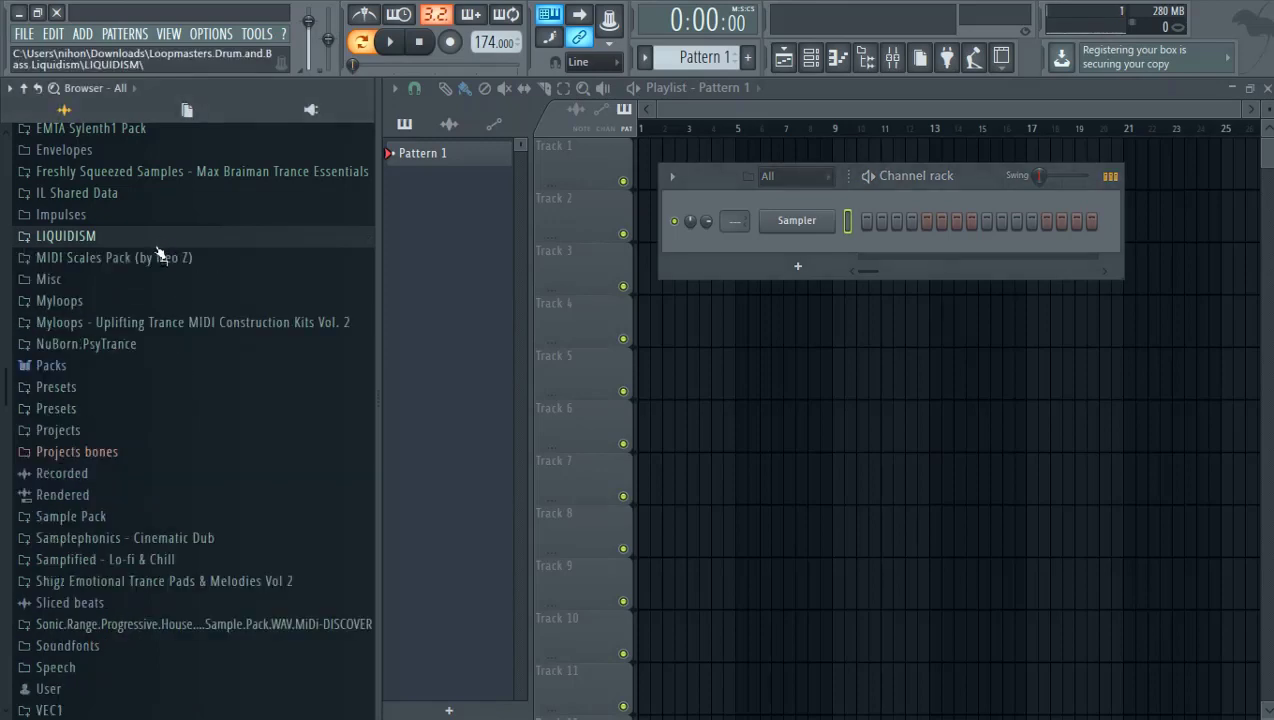
left_click(172, 237)
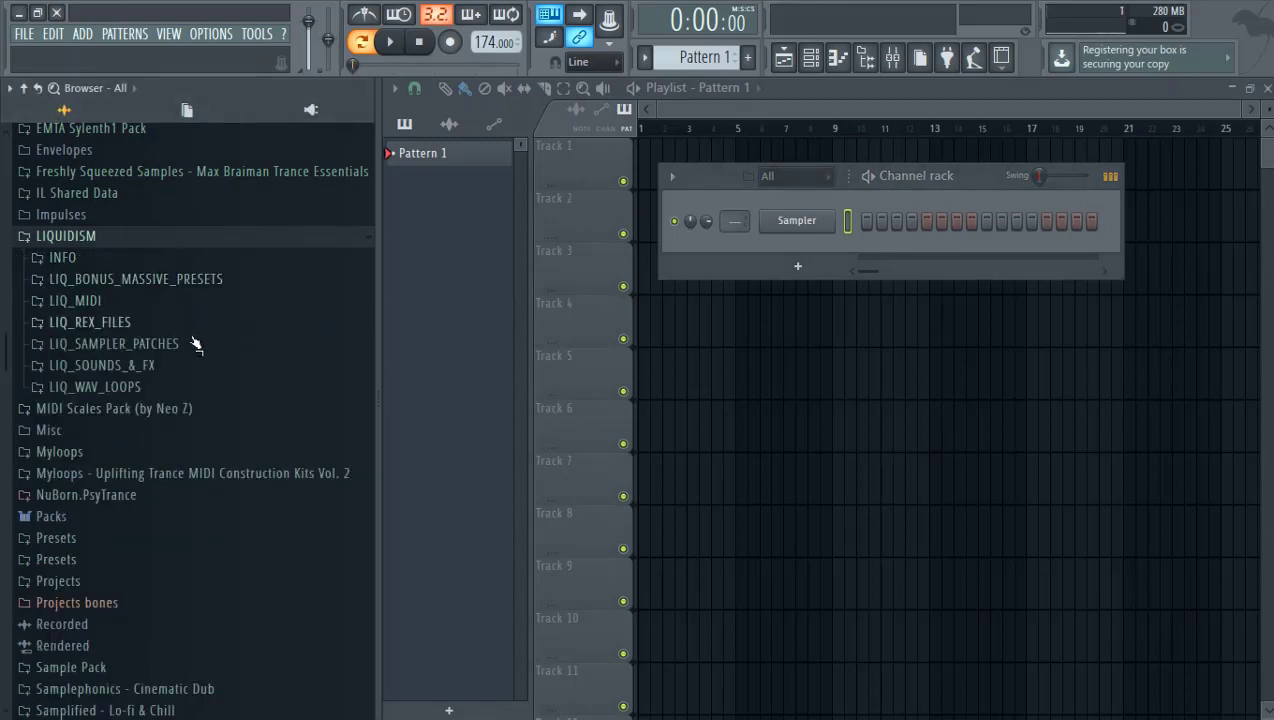
left_click(198, 367)
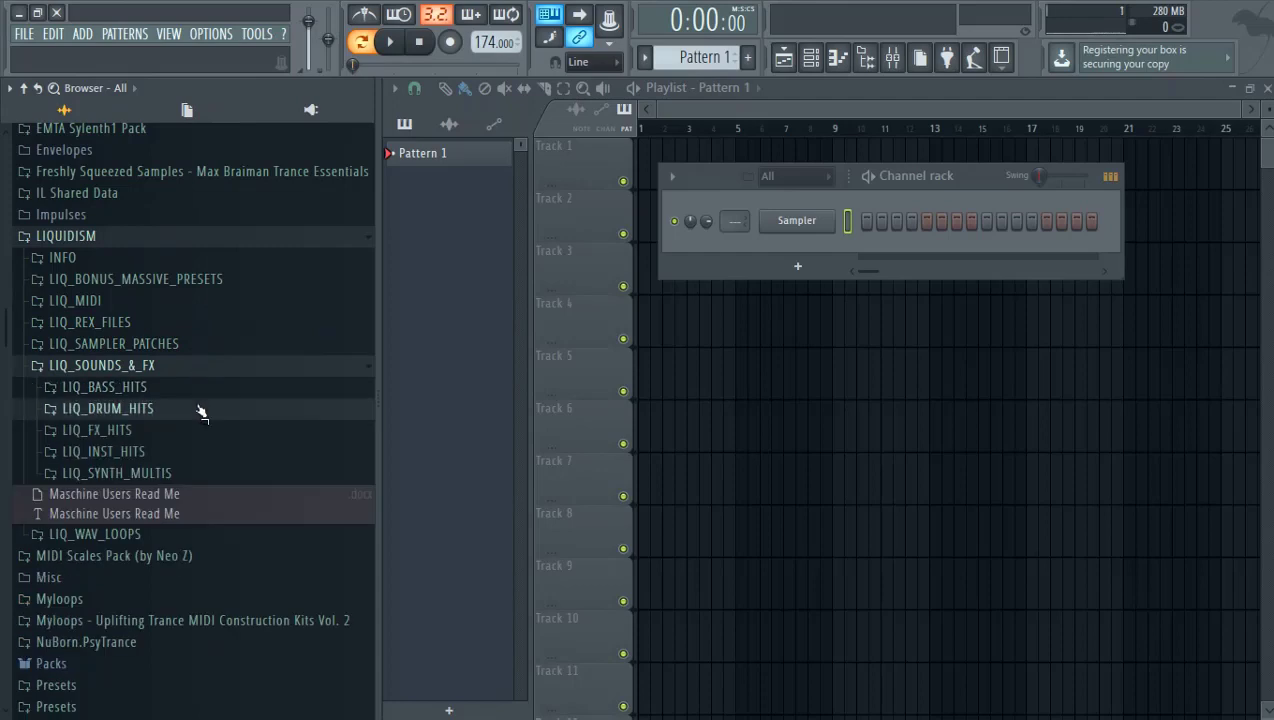
left_click(199, 411)
left_click(201, 450)
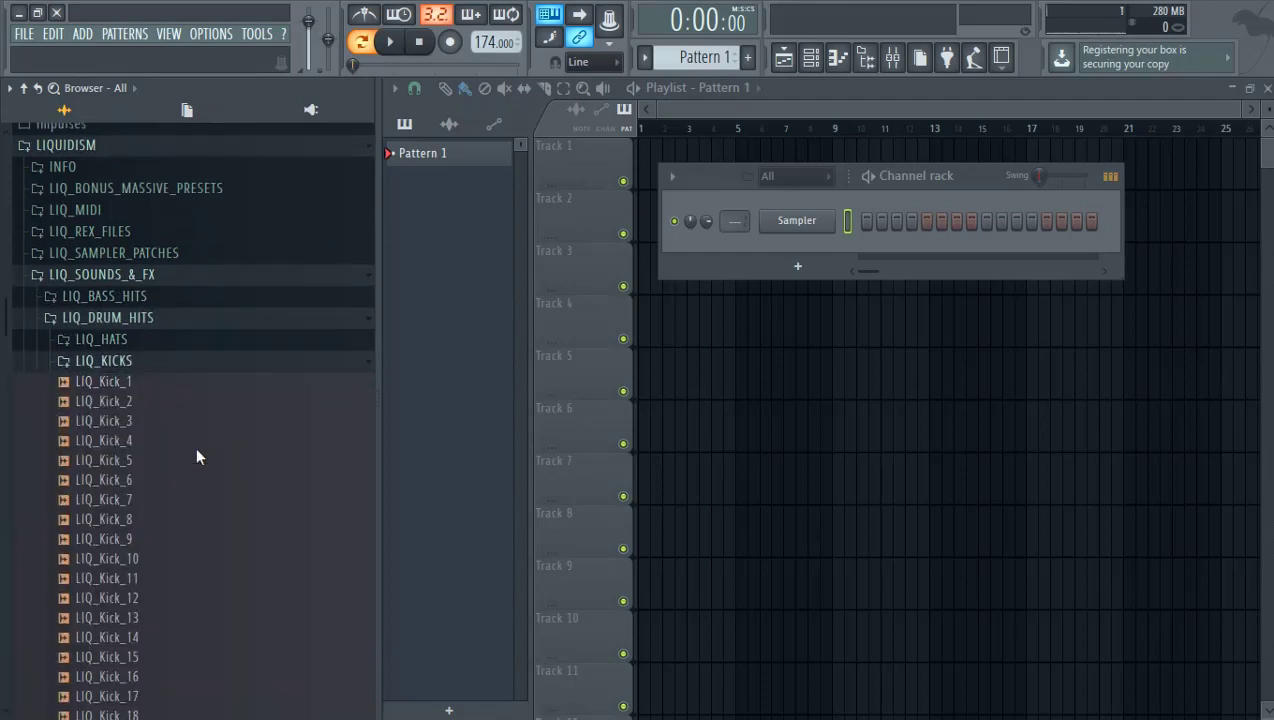
Step: Audition several samples in the LIQ_KICKS folder, ending on LIQ_Kick_16
left_click(200, 396)
left_click(202, 514)
scroll(208, 500, "down", 4)
left_click(210, 494)
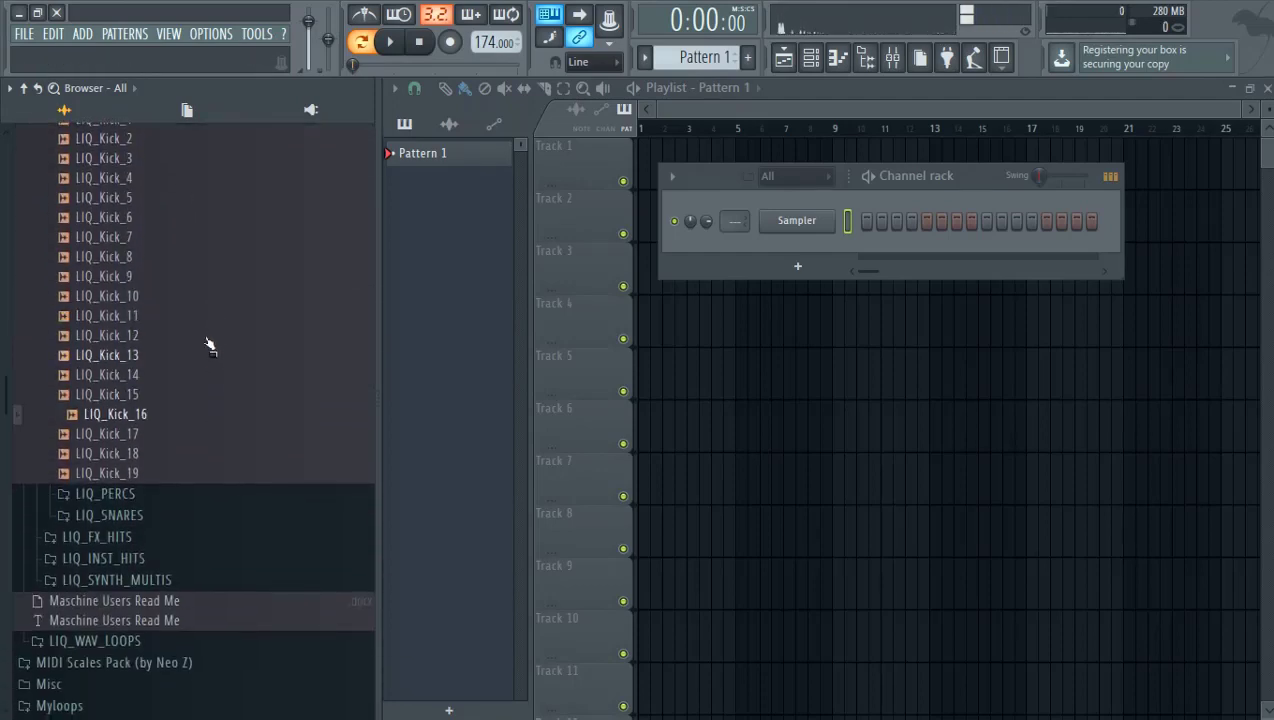
key("Down")
key("Down")
left_click(198, 415)
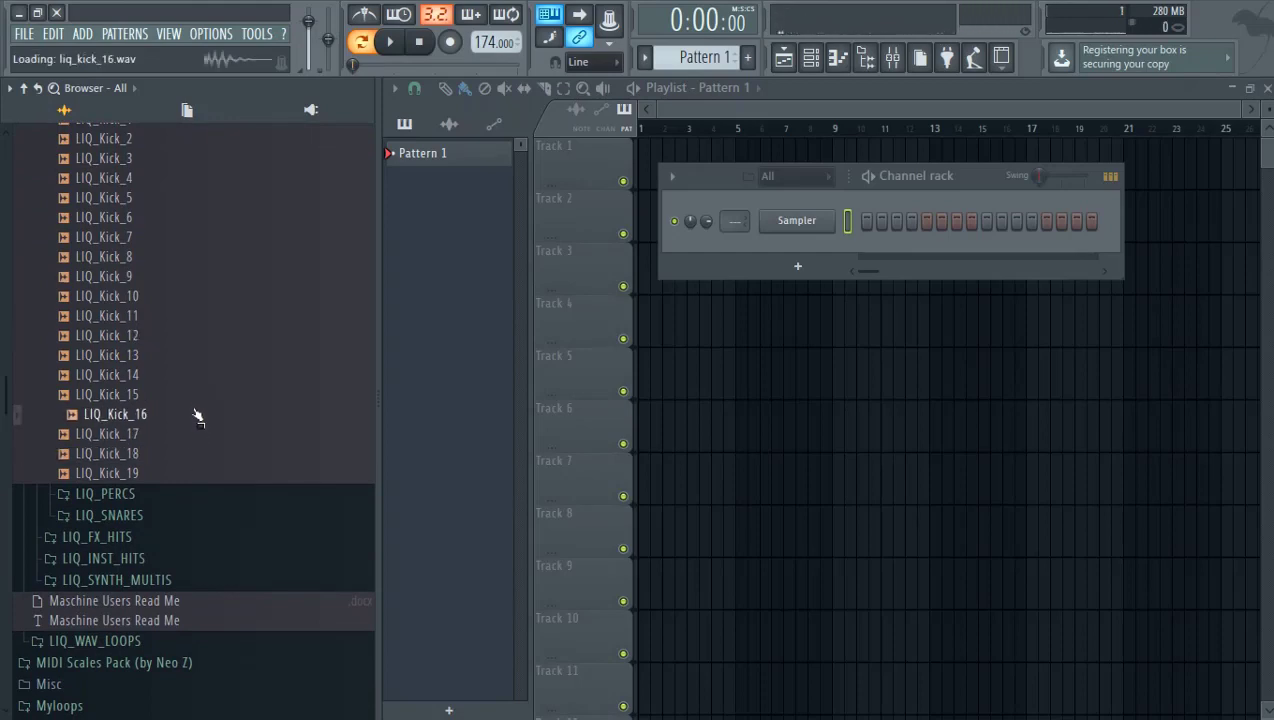
Step: Load LIQ_Kick_16 into the existing Sampler channel and close its channel settings
left_click_drag(197, 415, 796, 224)
left_click(796, 224)
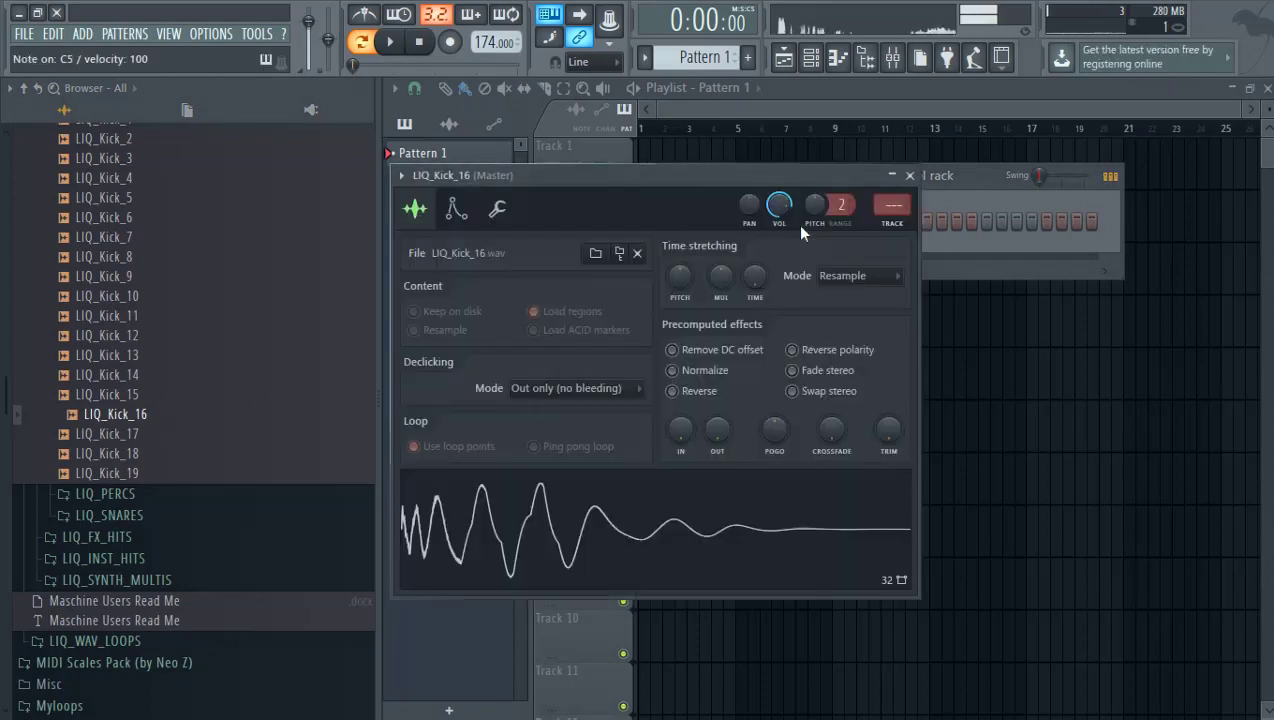
left_click_drag(813, 180, 730, 503)
key("F5")
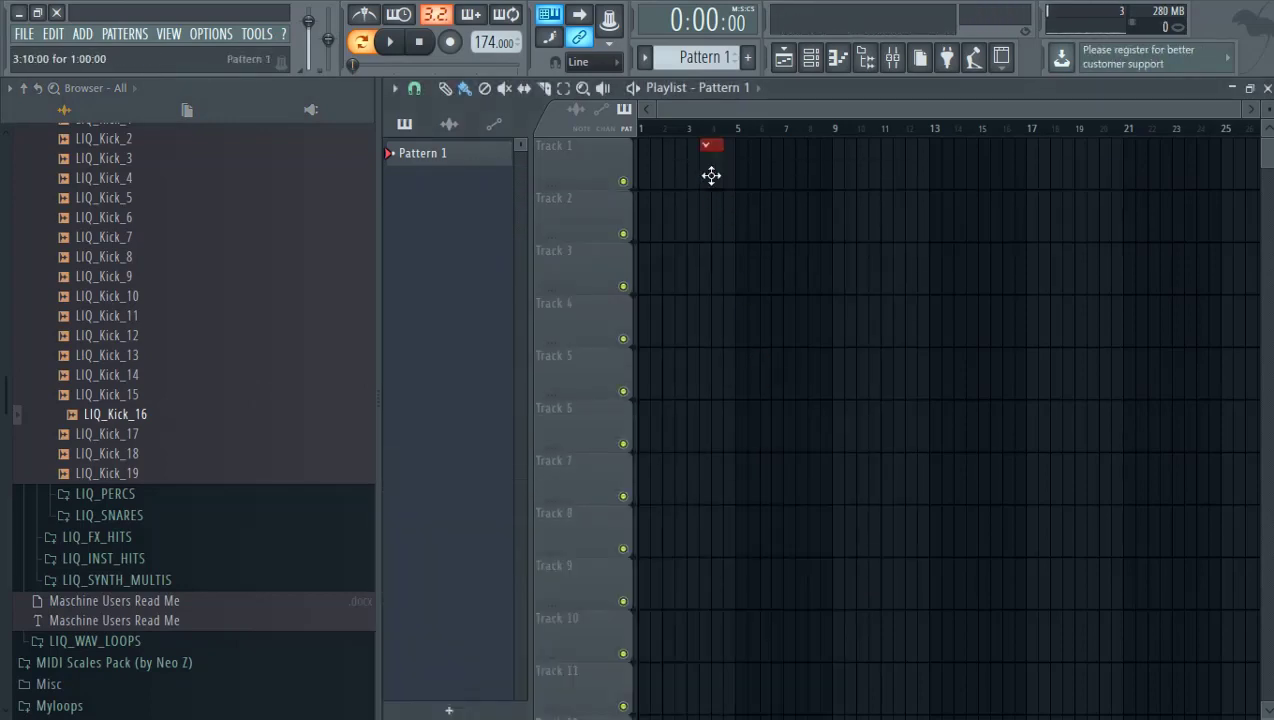
Step: Route the LIQ_Kick_16 channel to mixer track 1 and play the kick through it
left_click(811, 57)
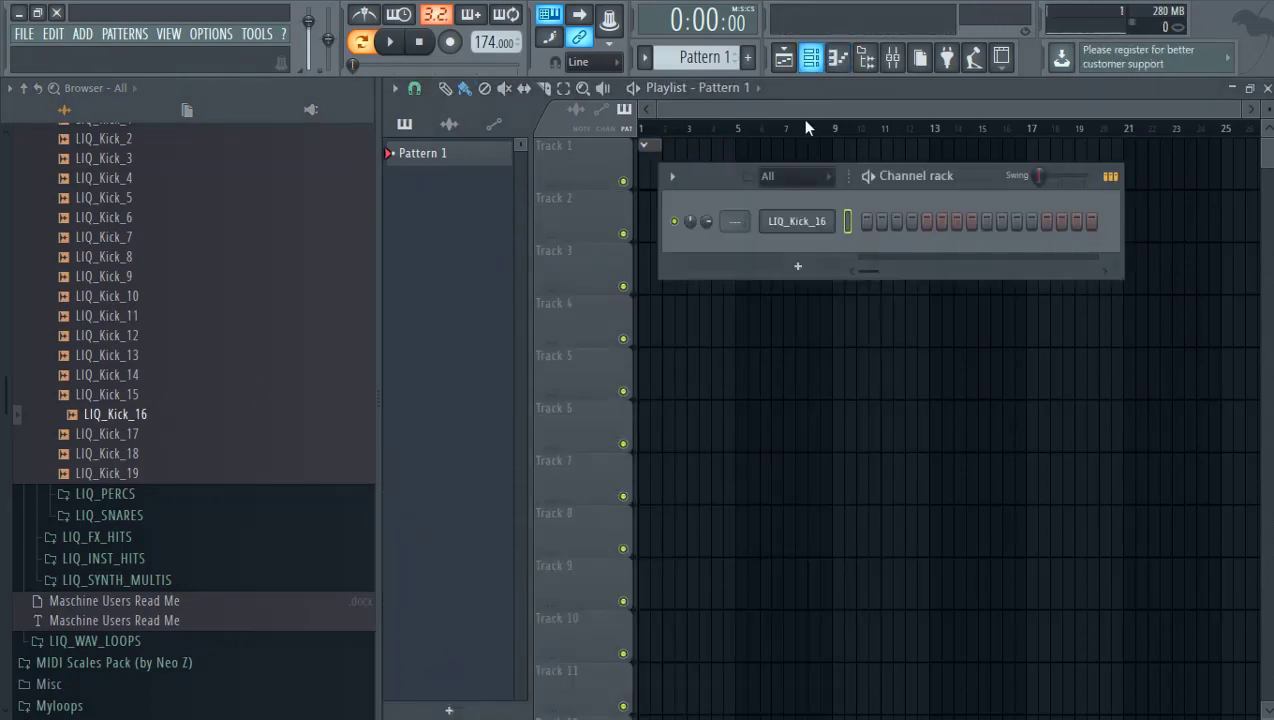
left_click(815, 230)
key("ctrl+l")
key("q")
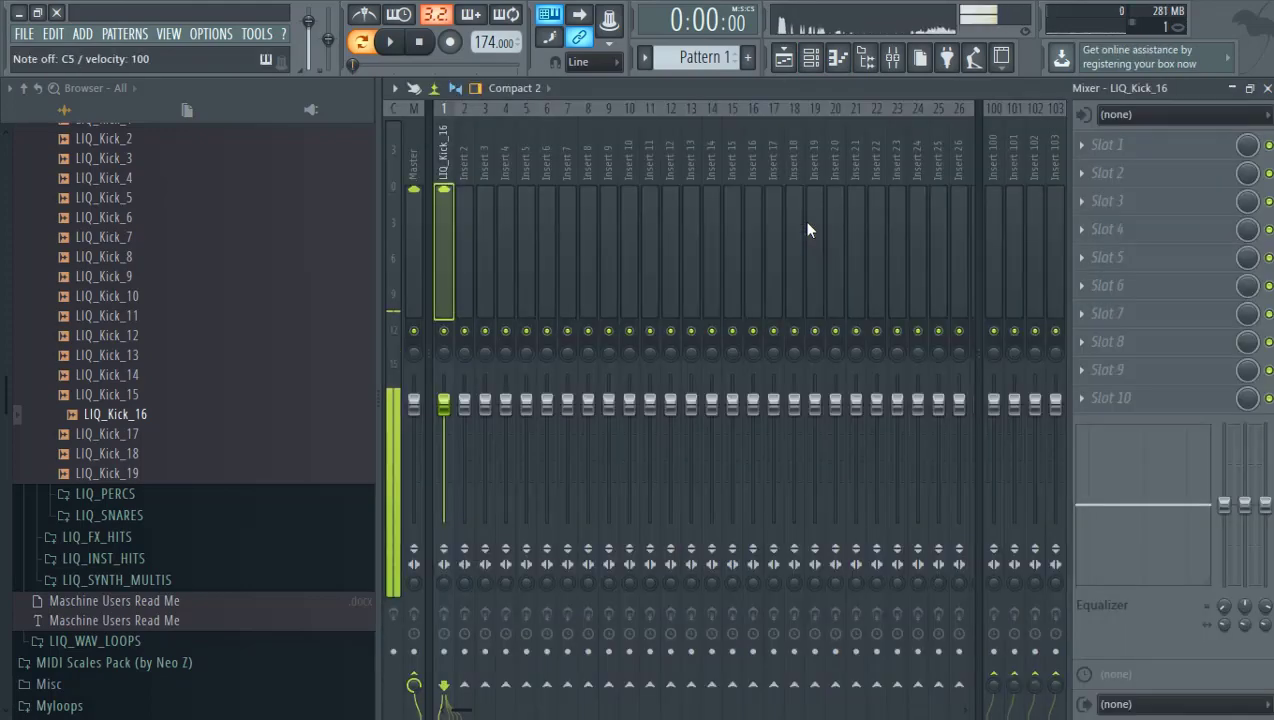
key("q")
Step: Insert the Vertigo VSC-2 compressor in the kick track's first effect slot and close its window
left_click(1229, 150)
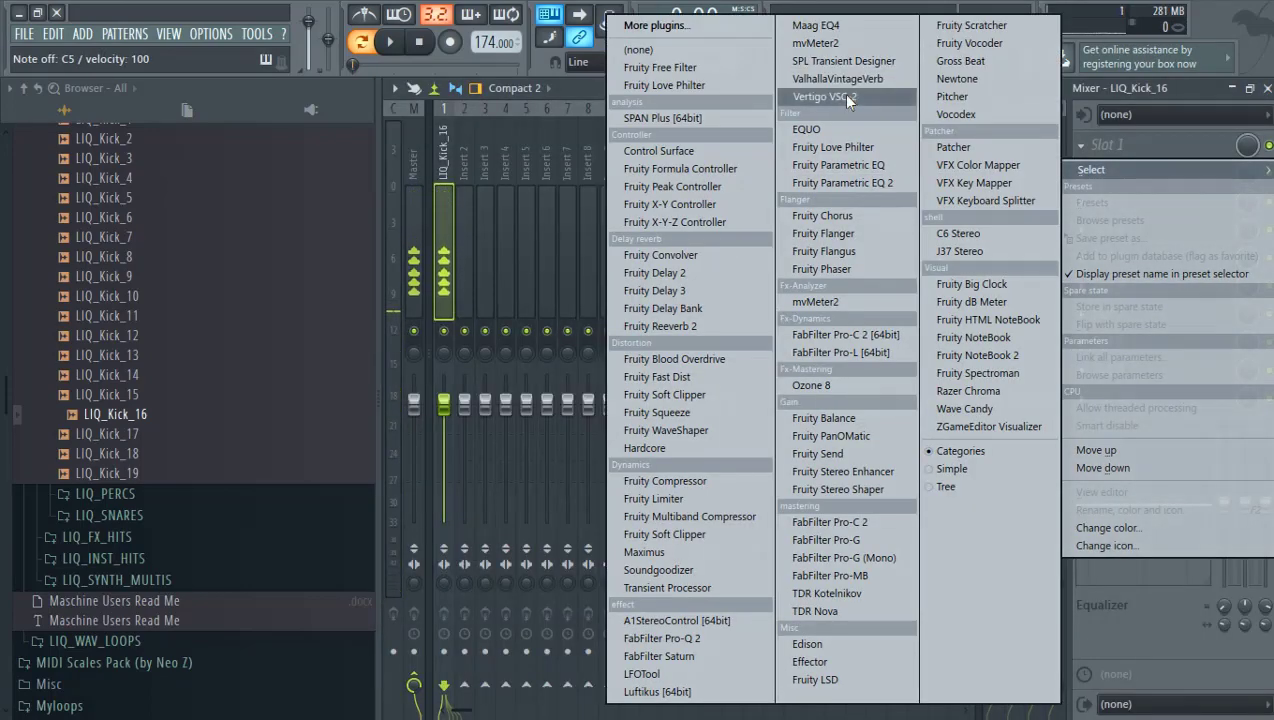
left_click(842, 95)
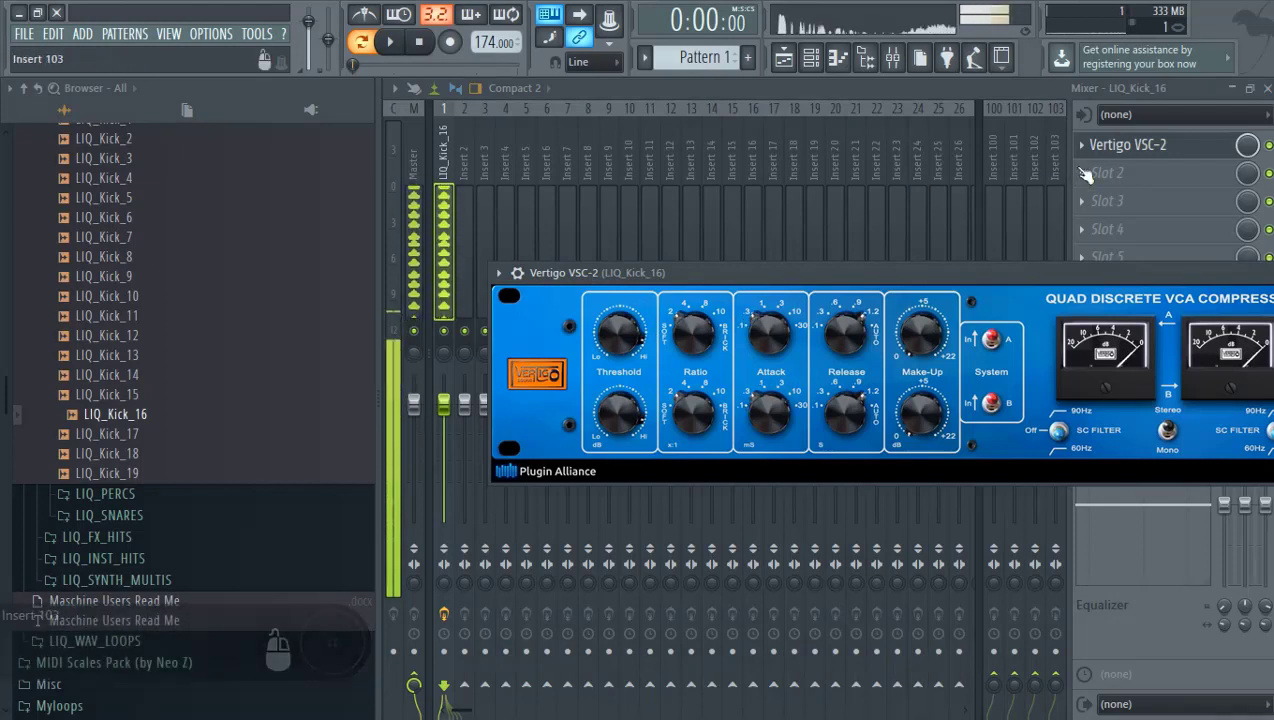
key("Escape")
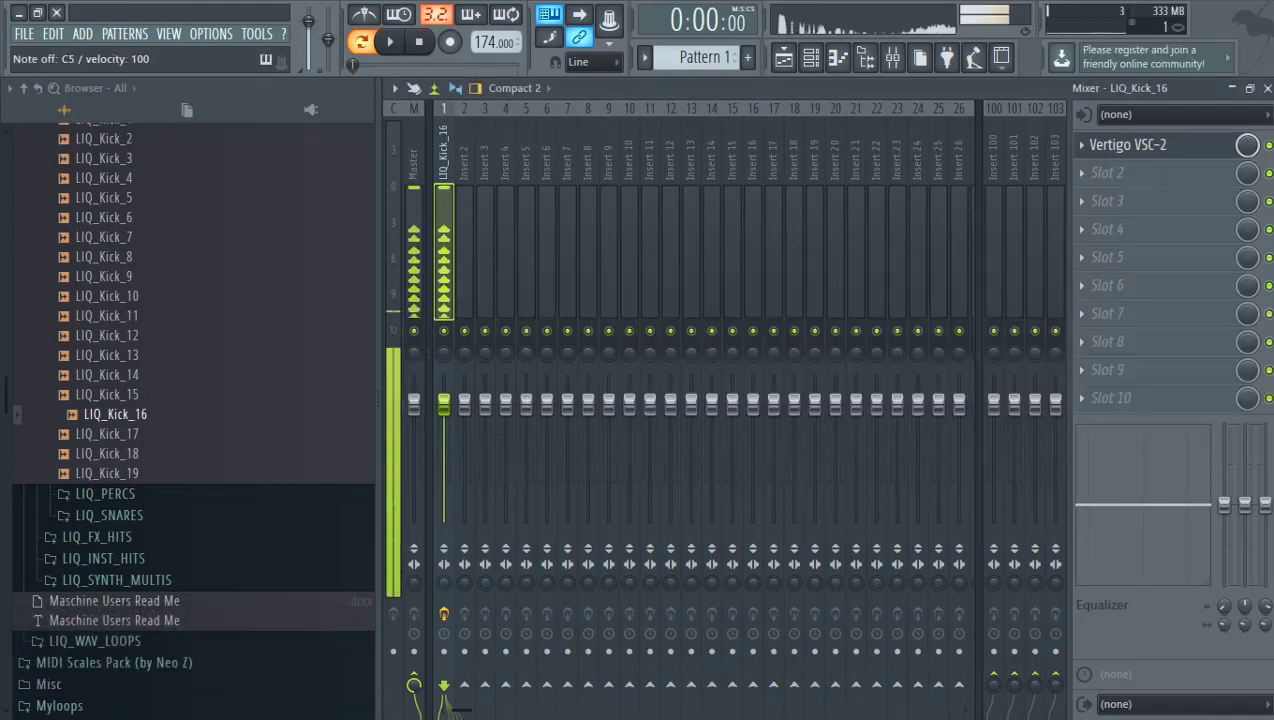
Step: Insert Fruity Parametric EQ 2 in the kick's second slot, raise band 3 slightly and lower band 1 at about 45 Hz
left_click(1197, 177)
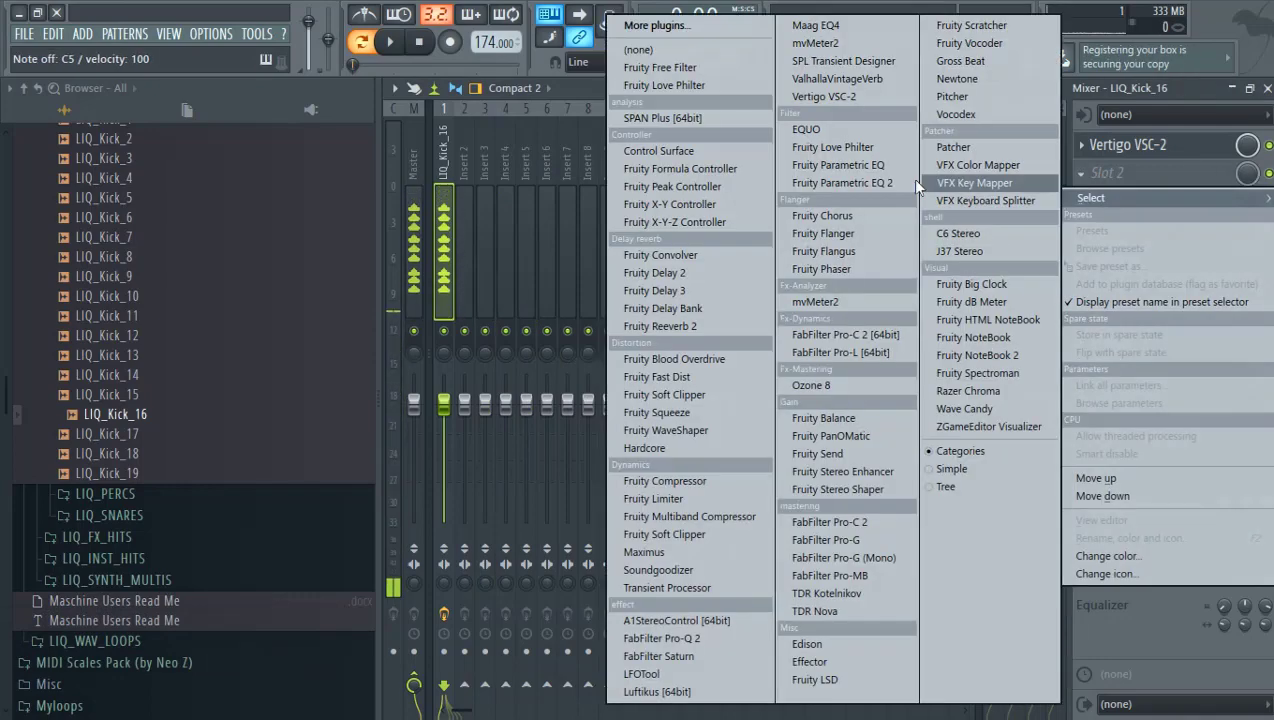
left_click(911, 178)
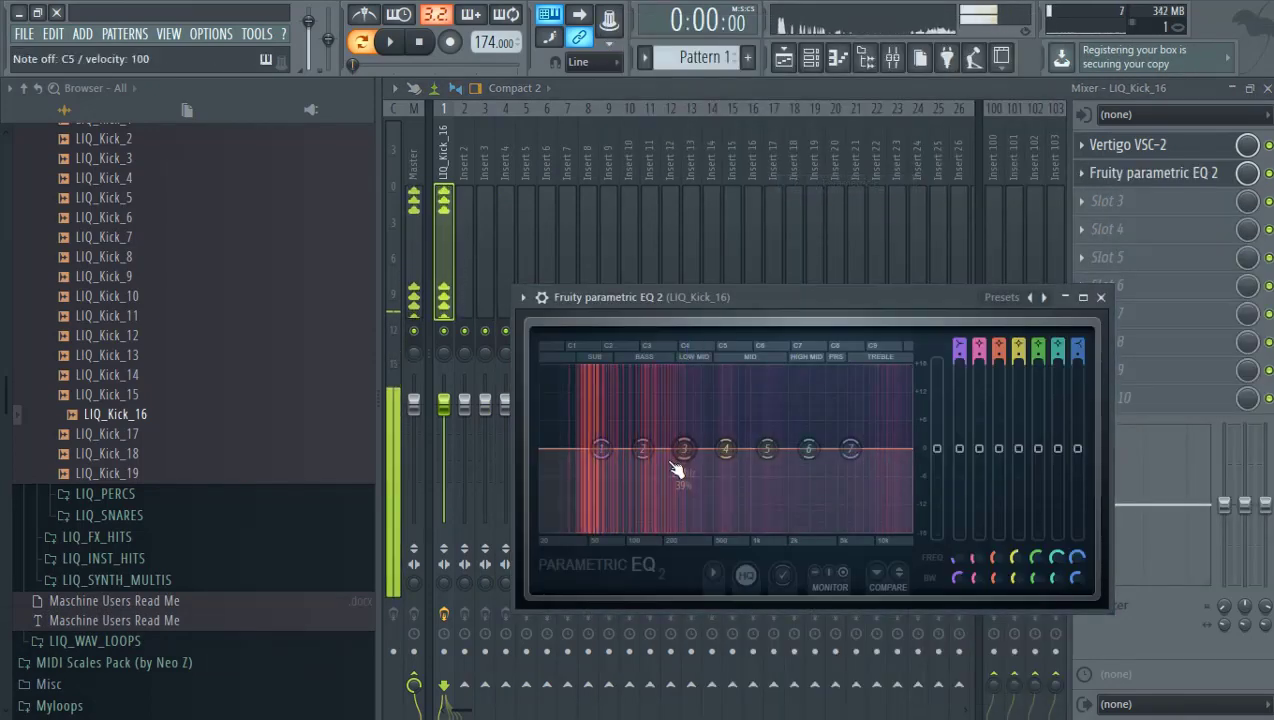
left_click_drag(684, 449, 582, 455)
key("q")
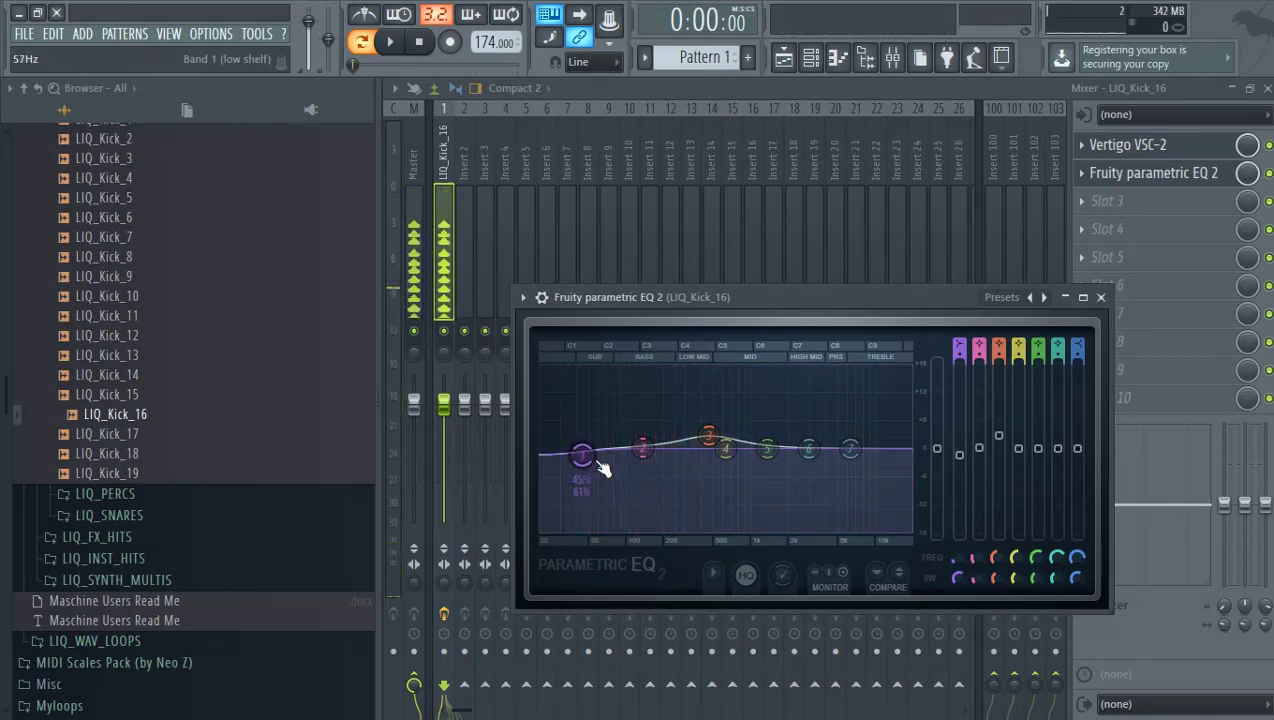
key("q")
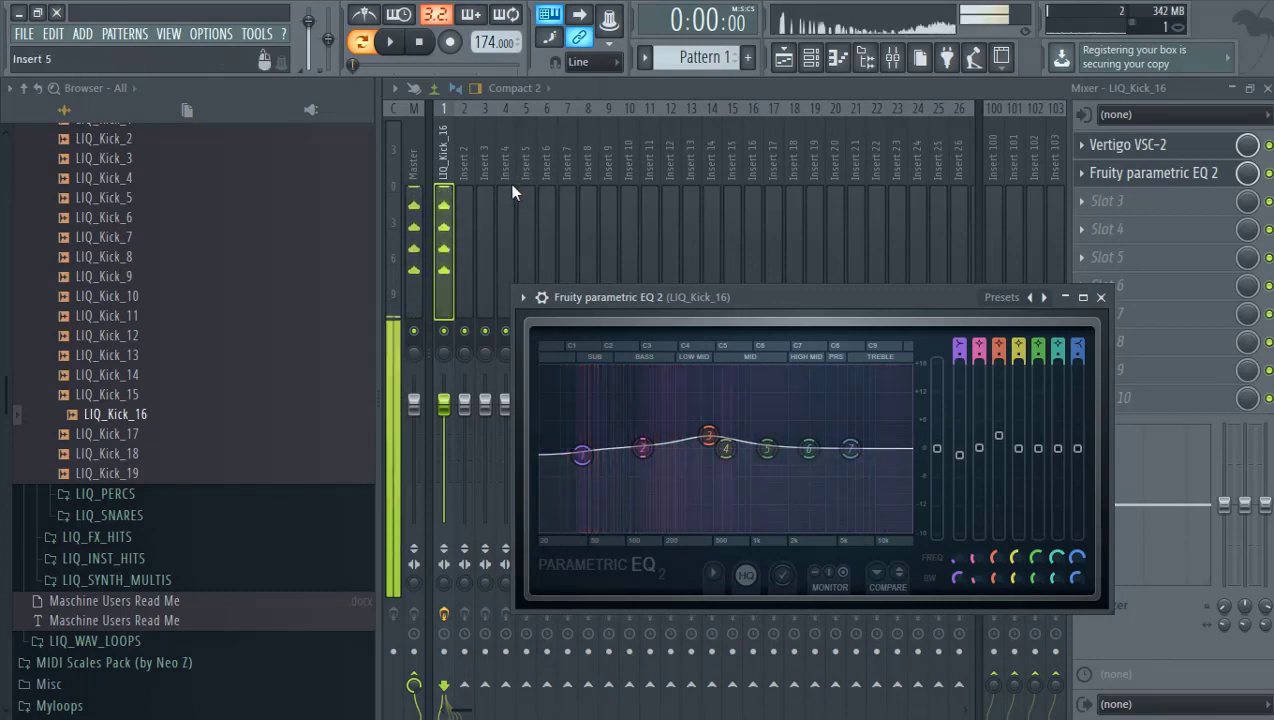
Step: Ease the kick EQ's band 1 cut at 45 Hz slightly while auditioning the kick, and close the equalizer
key("q")
left_click_drag(582, 455, 583, 452)
key("q")
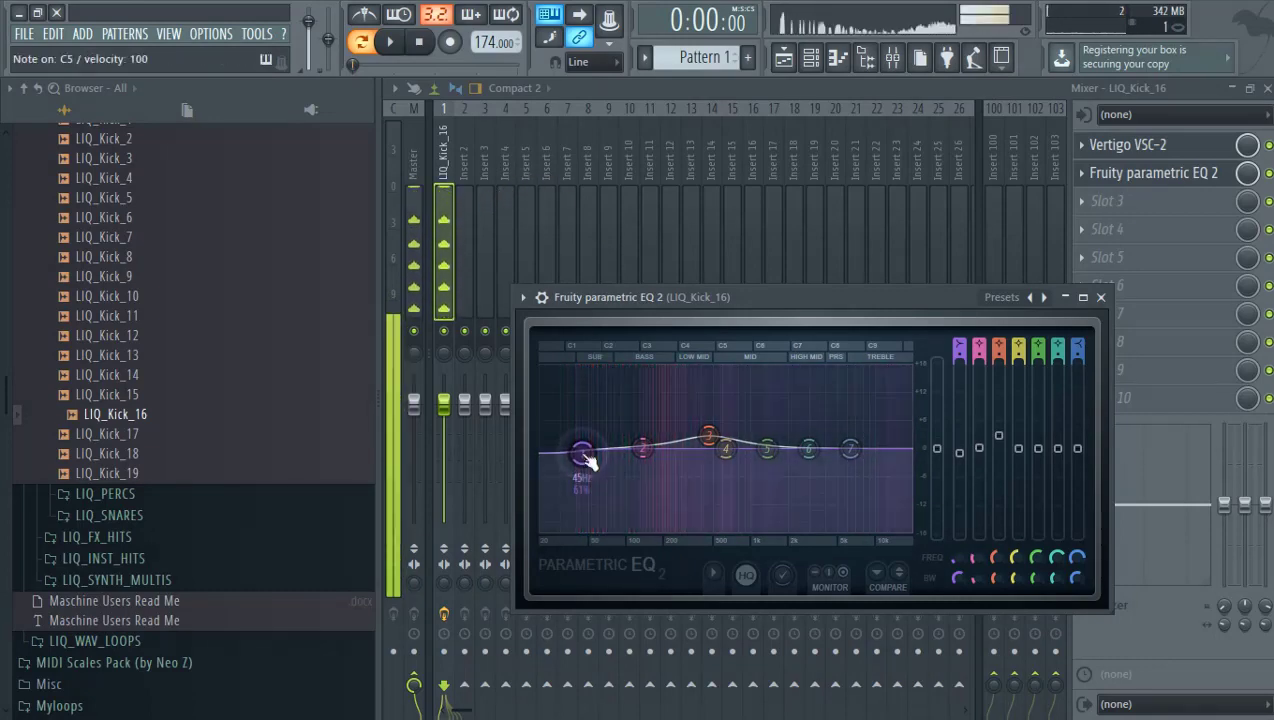
key("q")
key("q")
key("Escape")
key("q")
key("q")
key("q")
Step: Bring back the playlist and channel rack and expand the LIQ_SNARES sample folder
left_click(783, 64)
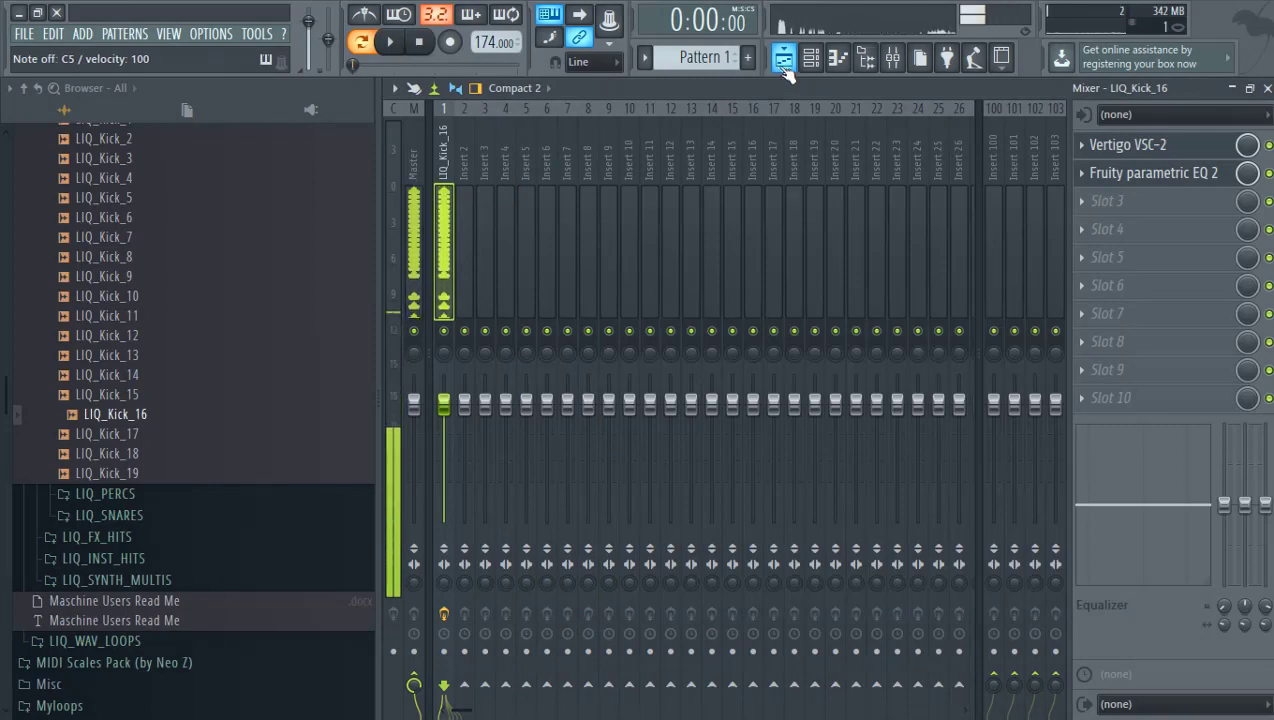
left_click(785, 64)
left_click(812, 60)
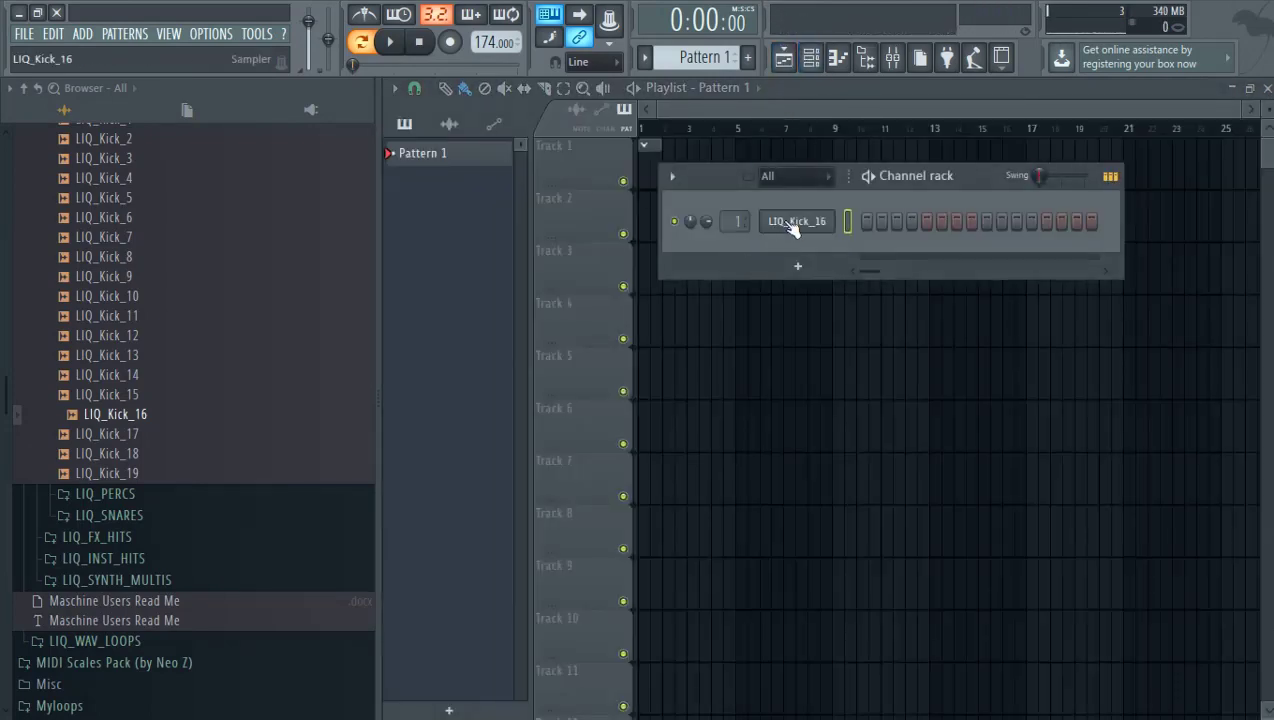
scroll(230, 470, "up", 3)
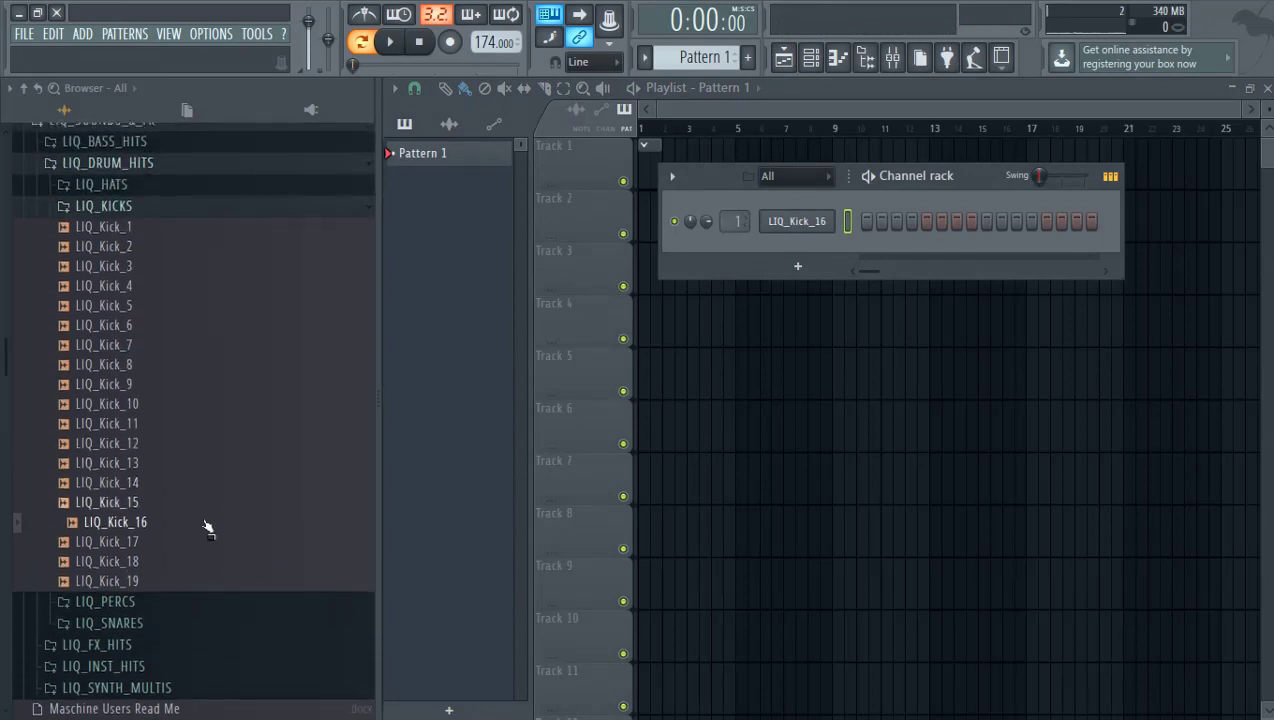
left_click(176, 633)
Step: Audition several samples in the LIQ_SNARES folder, including LIQ_Snare_8, LIQ_Snare_13 and LIQ_Snare_17
left_click(197, 438)
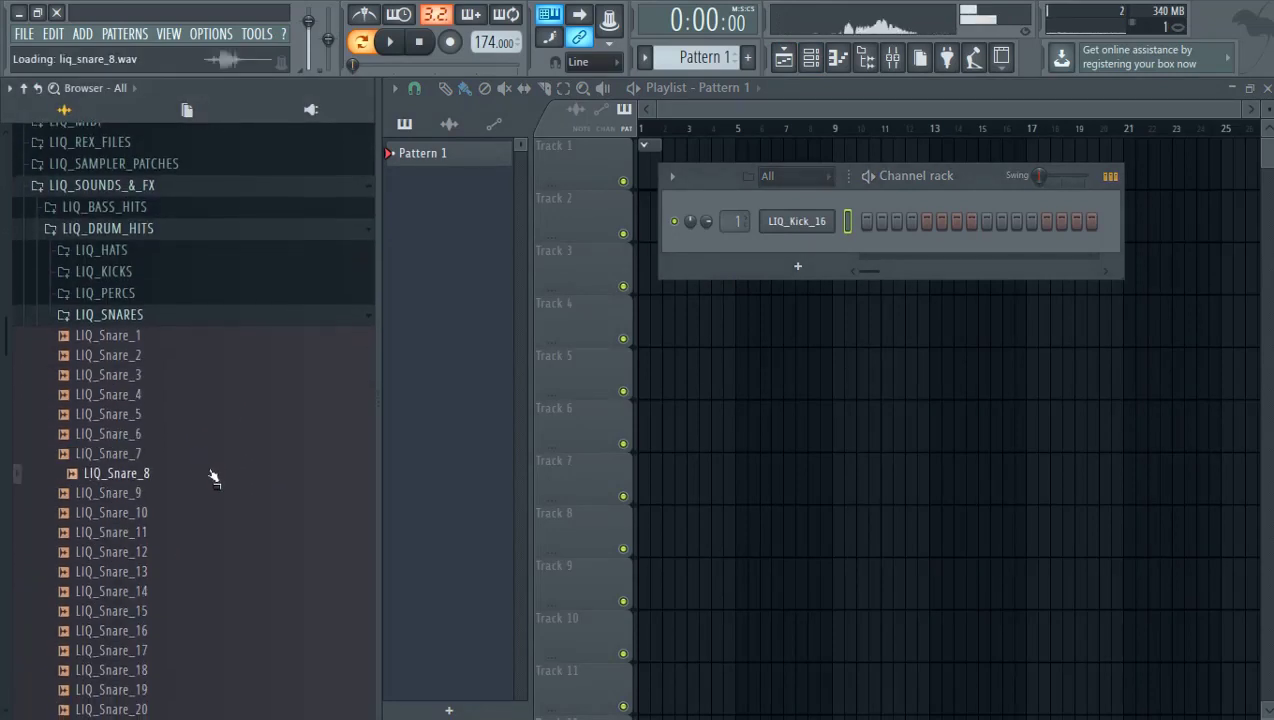
left_click(220, 533)
left_click(222, 556)
left_click(225, 576)
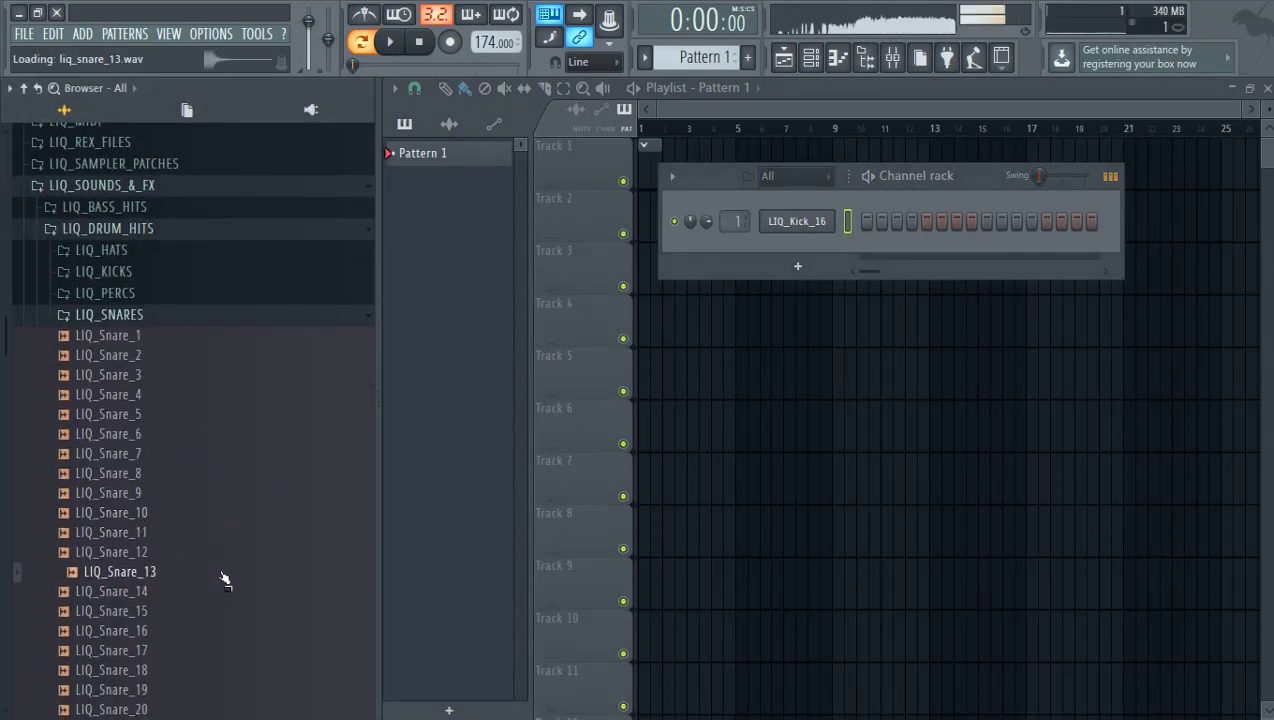
scroll(224, 600, "down", 5)
left_click(210, 297)
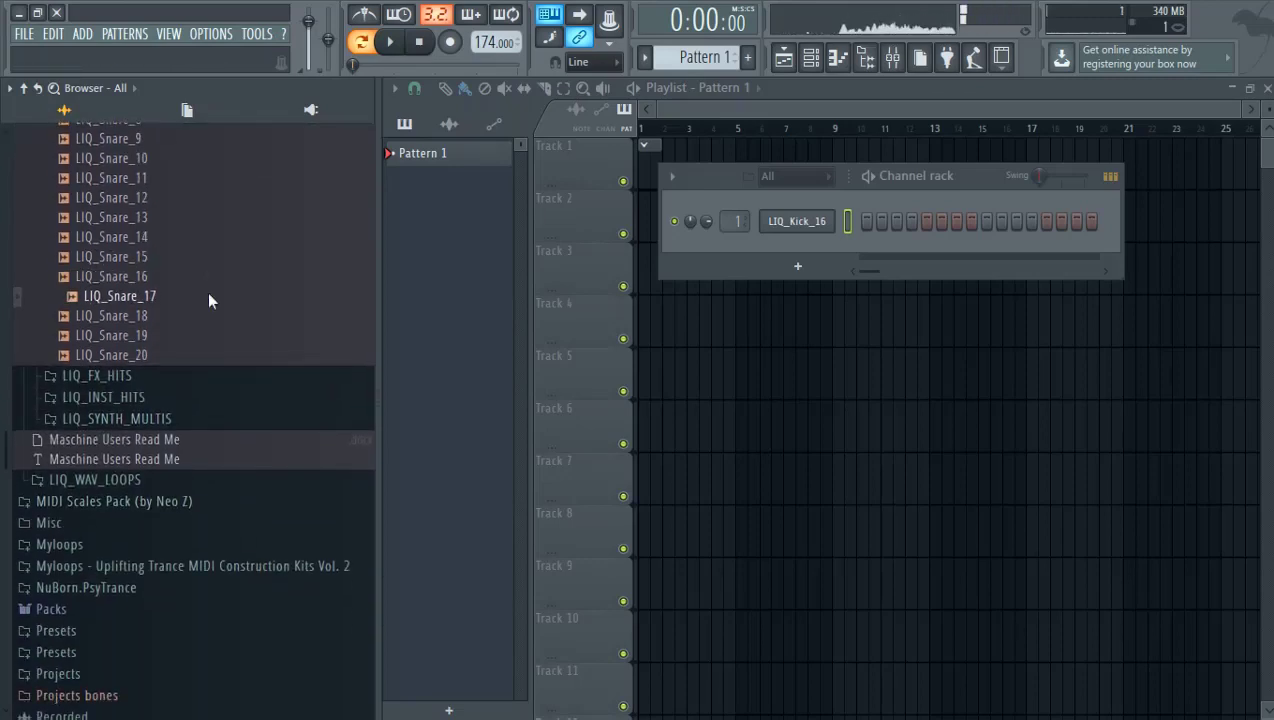
left_click(213, 300)
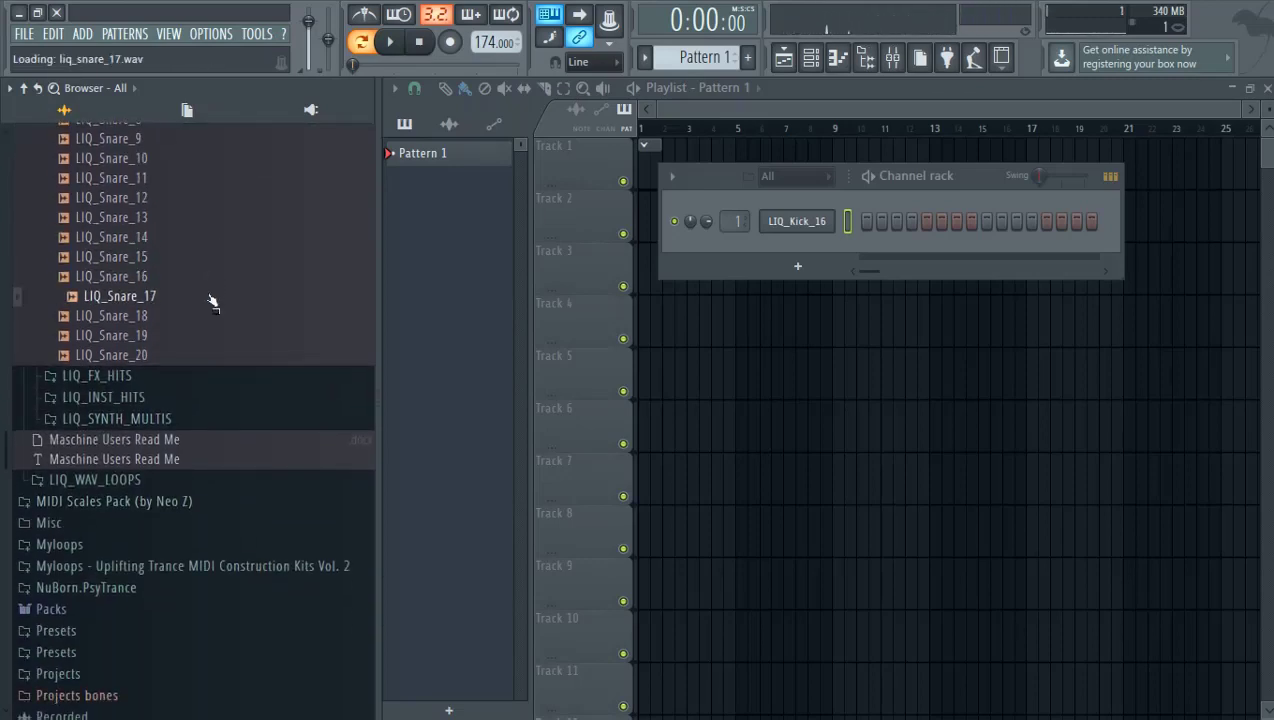
Step: Add LIQ_Snare_20 as a new channel below the kick and enter a kick on step 1 and a snare on step 3
left_click(201, 355)
left_click_drag(757, 308, 767, 238)
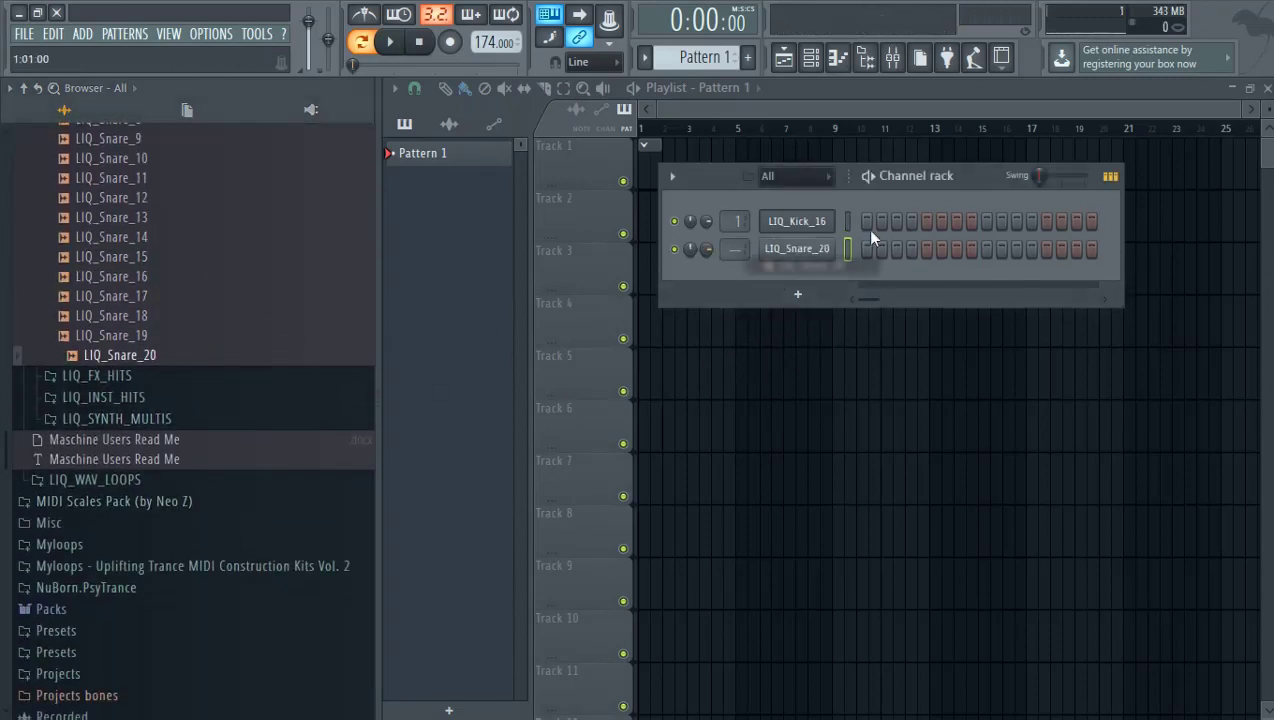
left_click(866, 222)
left_click(895, 249)
Step: Route LIQ_Snare_20 to mixer track 2 and insert Fruity Parametric EQ 2 in its first effect slot
left_click(785, 255)
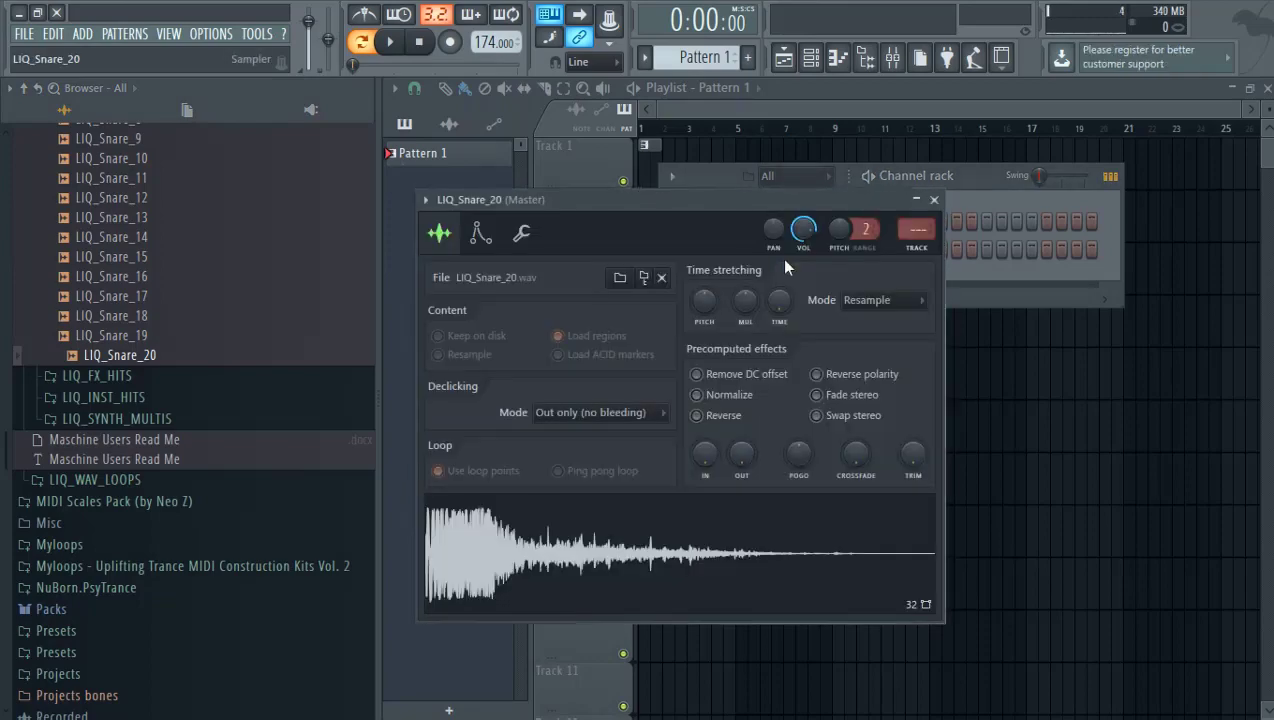
key("F9")
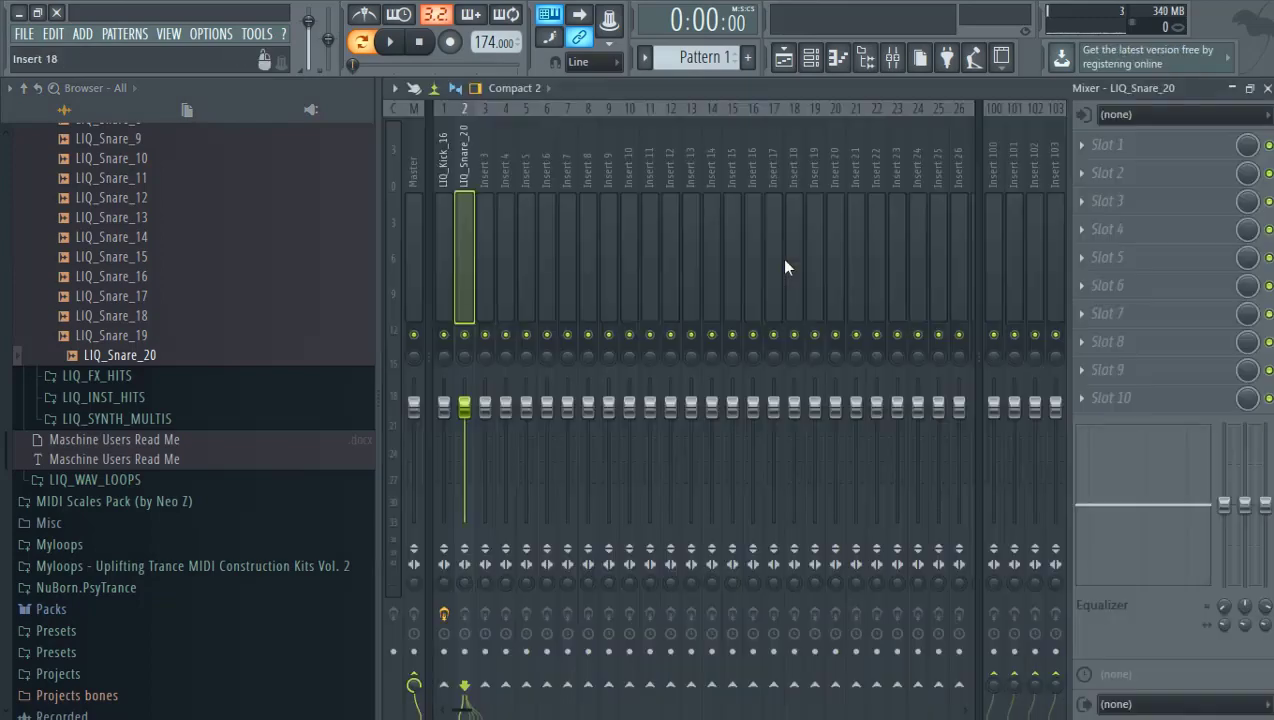
left_click(1117, 147)
left_click(822, 184)
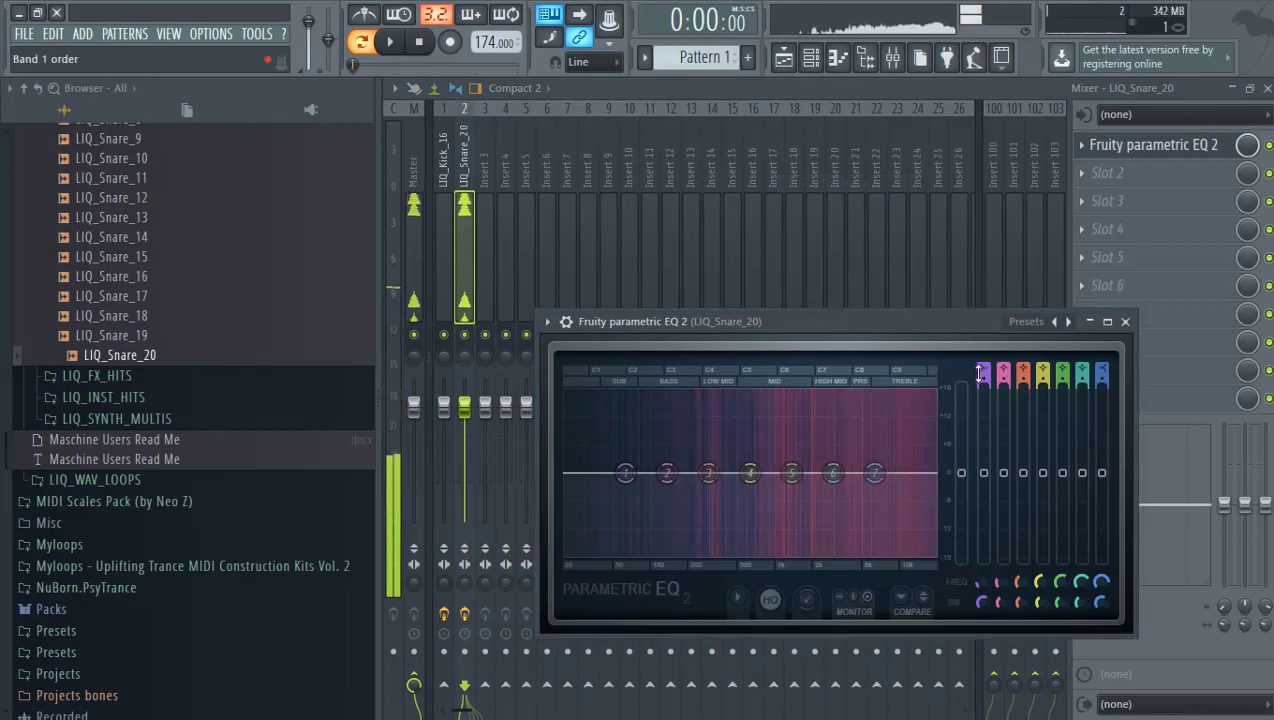
Step: Make the snare EQ's band 1 a high pass at about 238 Hz and dip the upper mids with band 6
mouse_move(978, 373)
left_mouse_down()
mouse_move(978, 396)
mouse_move(983, 362)
left_mouse_up()
key("q")
key("q")
key("q")
key("q")
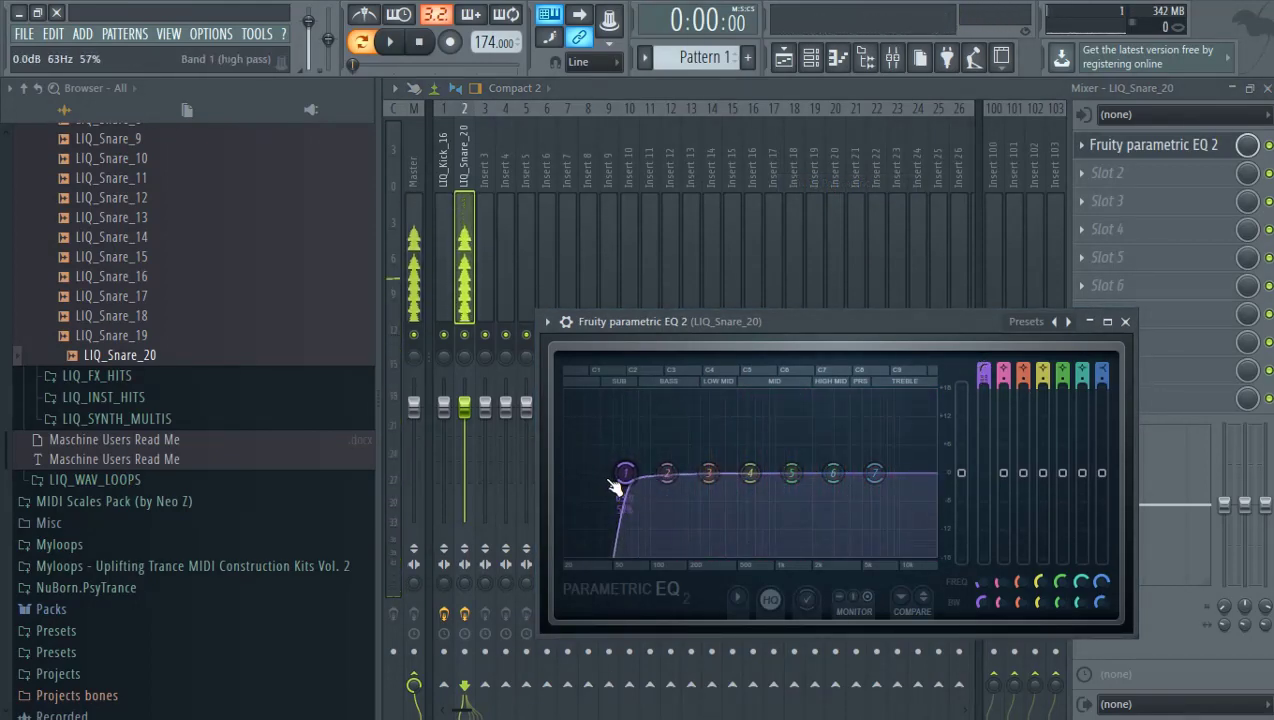
left_click_drag(614, 486, 826, 496)
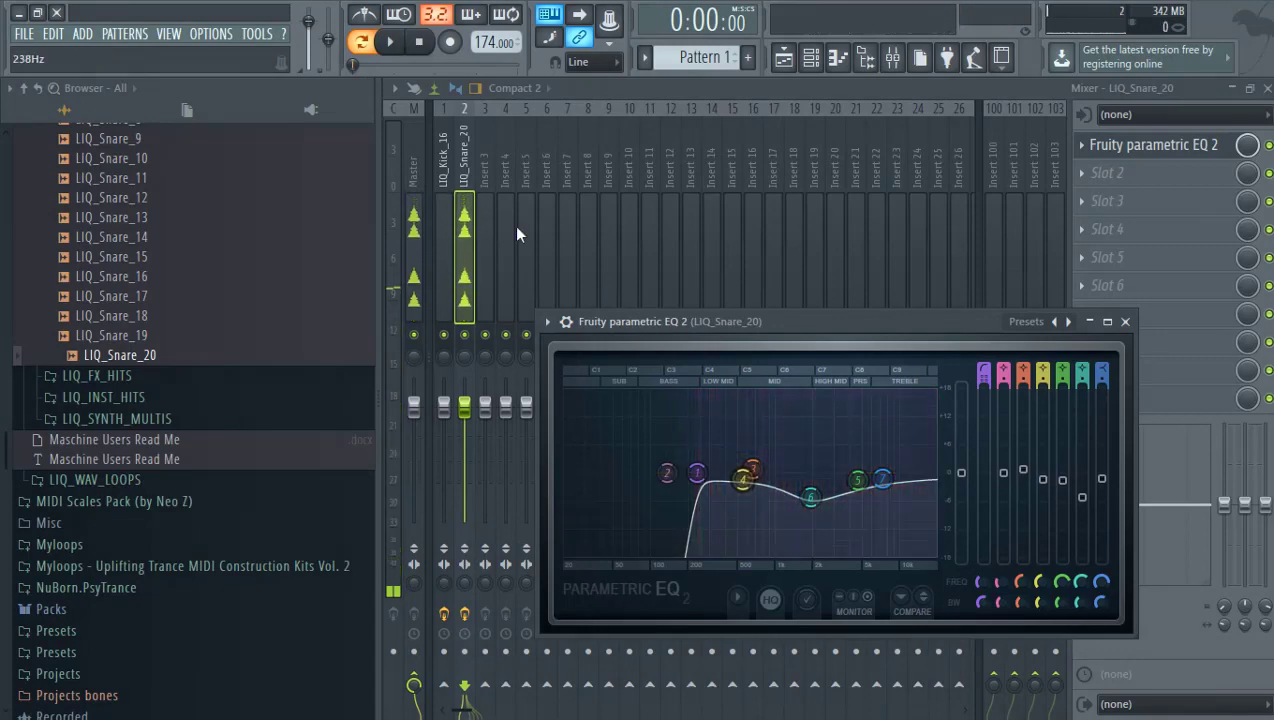
left_click(470, 212)
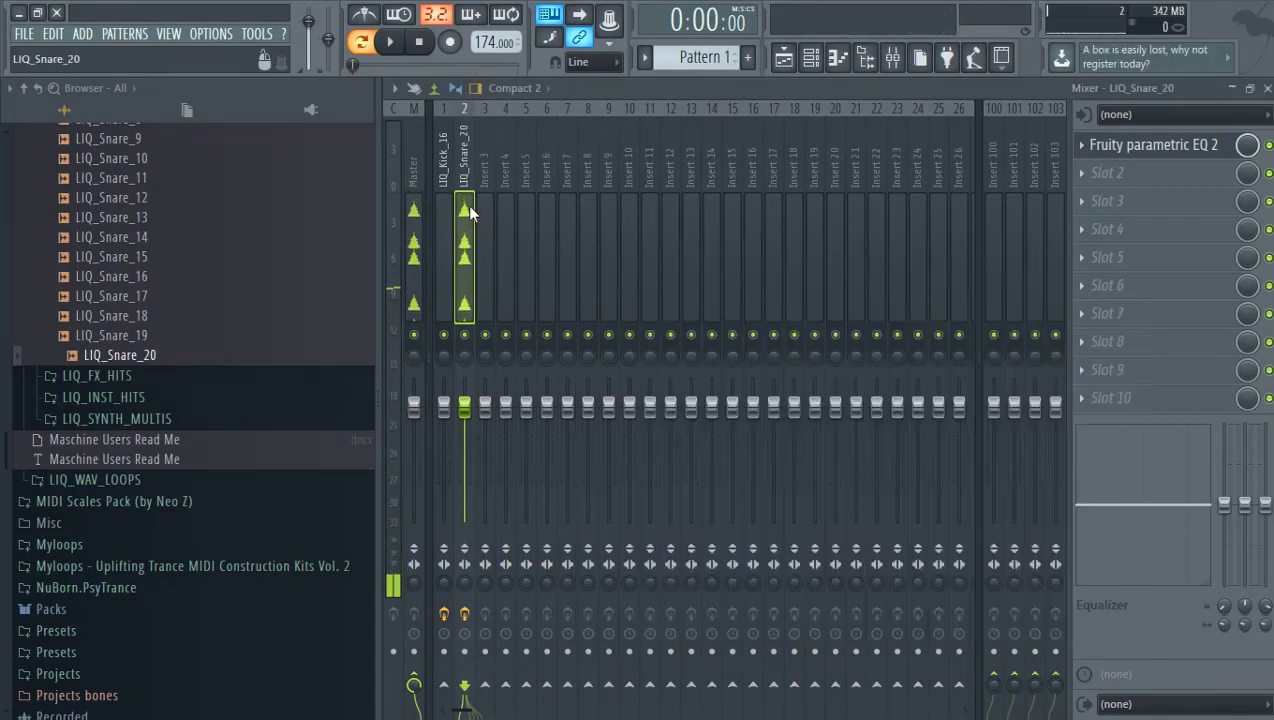
Step: Insert ValhallaVintageVerb in the snare track's second effect slot and move its window higher
left_click(1105, 176)
left_click(887, 80)
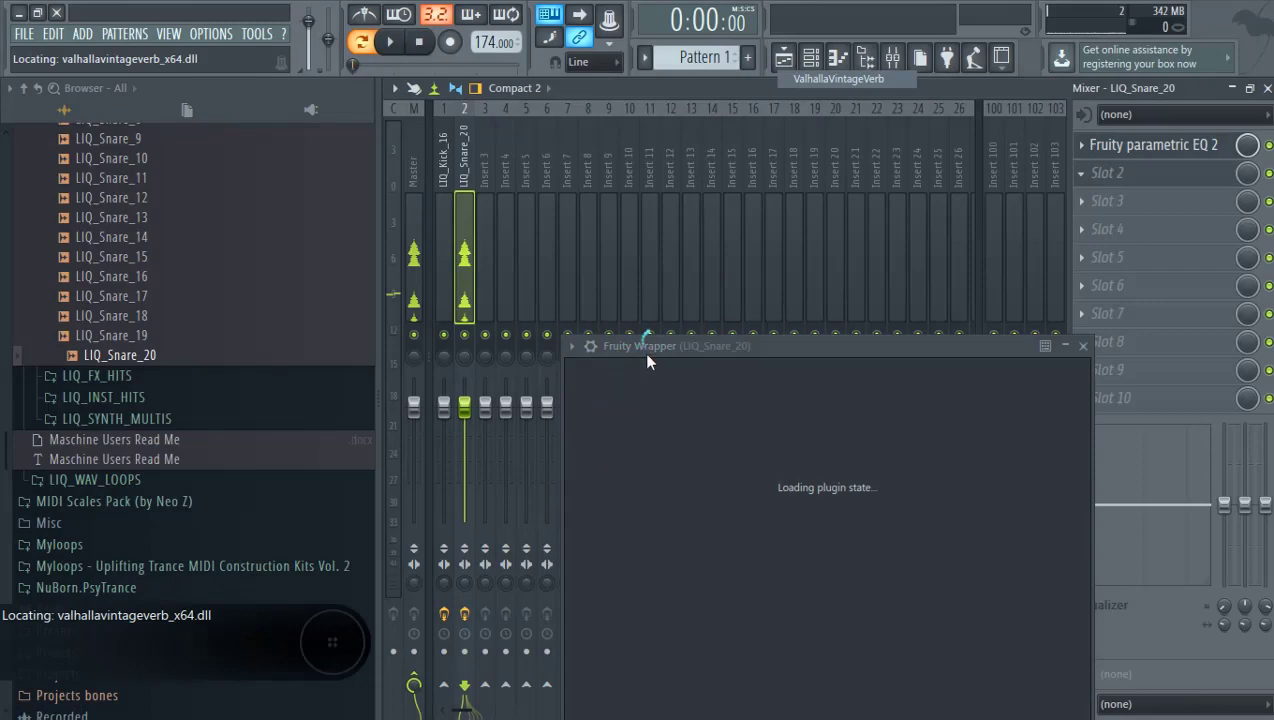
left_click_drag(649, 349, 639, 280)
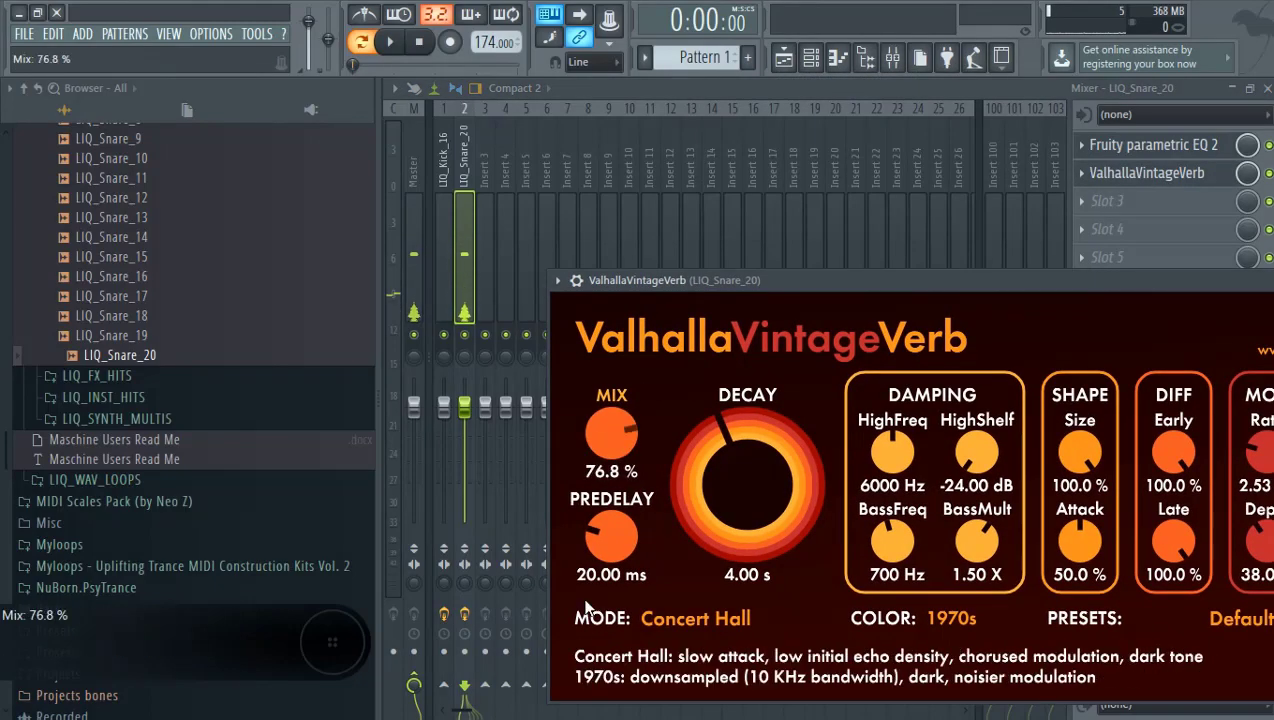
Step: Set the snare reverb's mix to 3.2 % and its decay to 4.49 s while auditioning the snare
key("q")
left_click_drag(585, 608, 591, 676)
key("q")
key("q")
mouse_move(729, 470)
left_mouse_down()
mouse_move(729, 545)
mouse_move(714, 465)
left_mouse_up()
left_click_drag(824, 287, 762, 214)
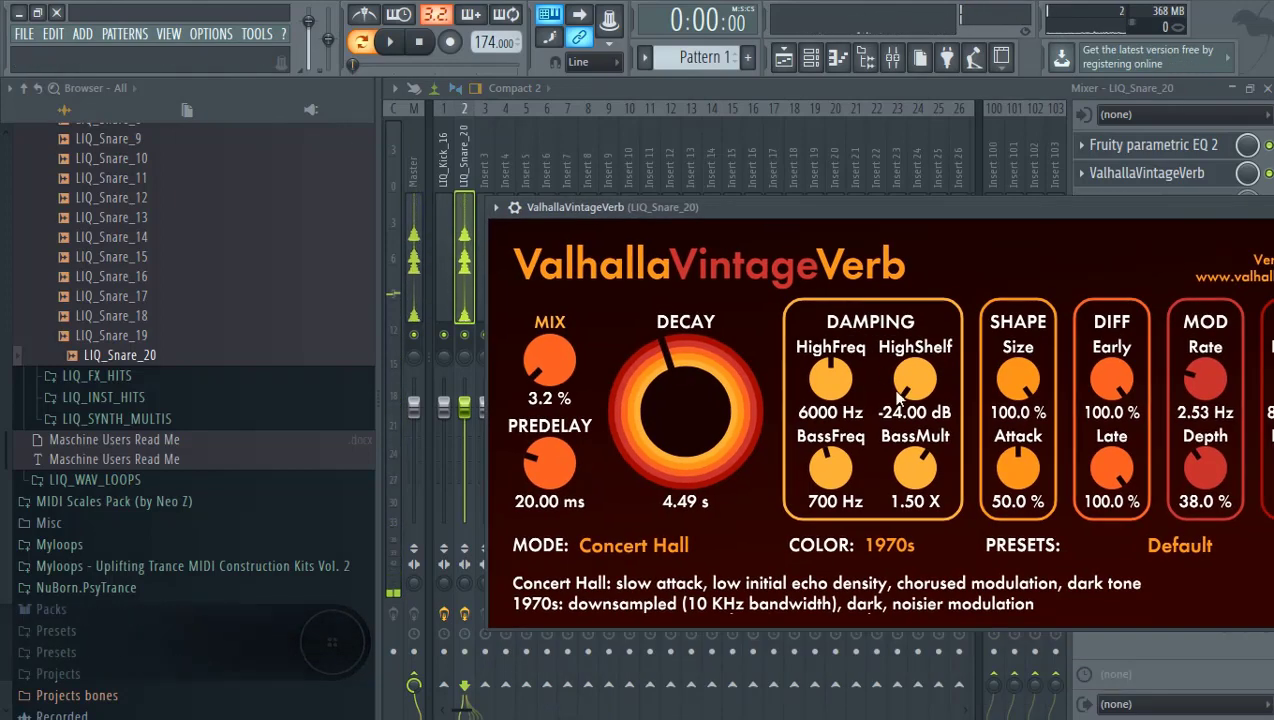
Step: Set the snare reverb's HighShelf damping to 0.00 dB while auditioning the snare
left_click_drag(902, 388, 814, 155)
key("q")
left_click_drag(825, 318, 860, 92)
key("q")
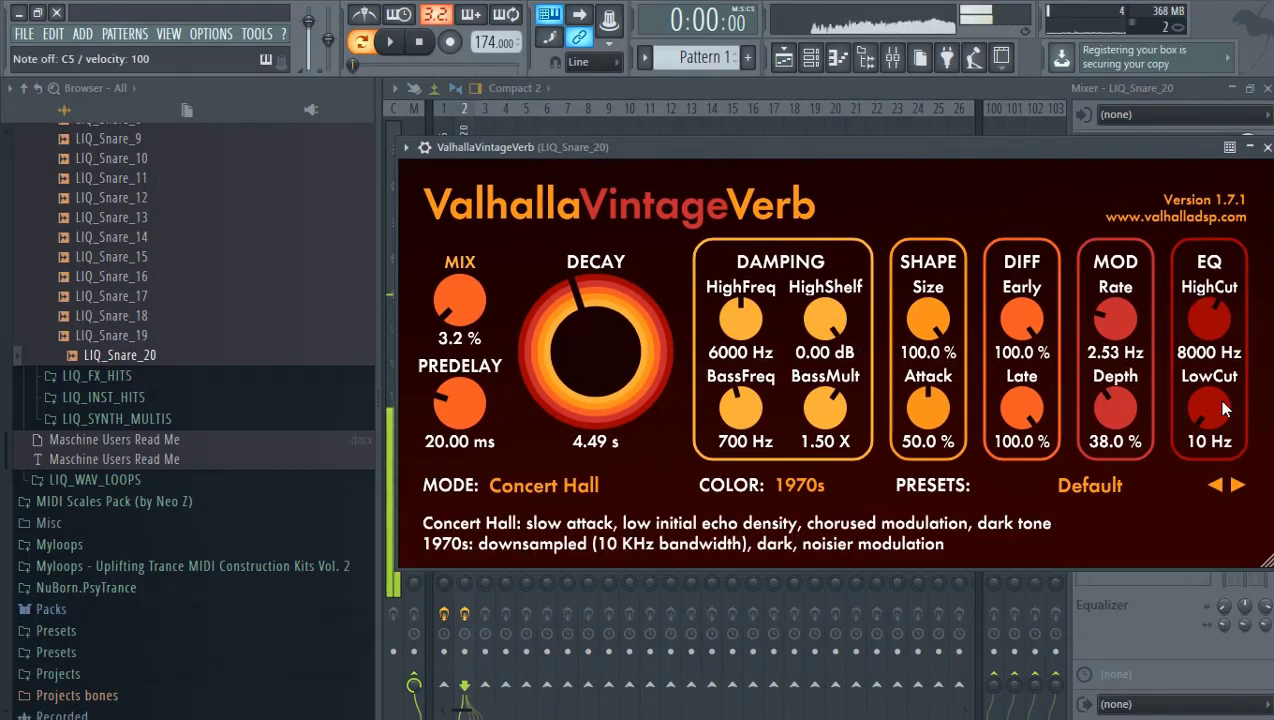
Step: Try the snare reverb's LowCut at 1500 Hz while auditioning the snare, and reset it to 10 Hz
left_click_drag(1222, 408, 1216, 228)
key("q")
key("q")
left_click_drag(1228, 373, 1222, 312)
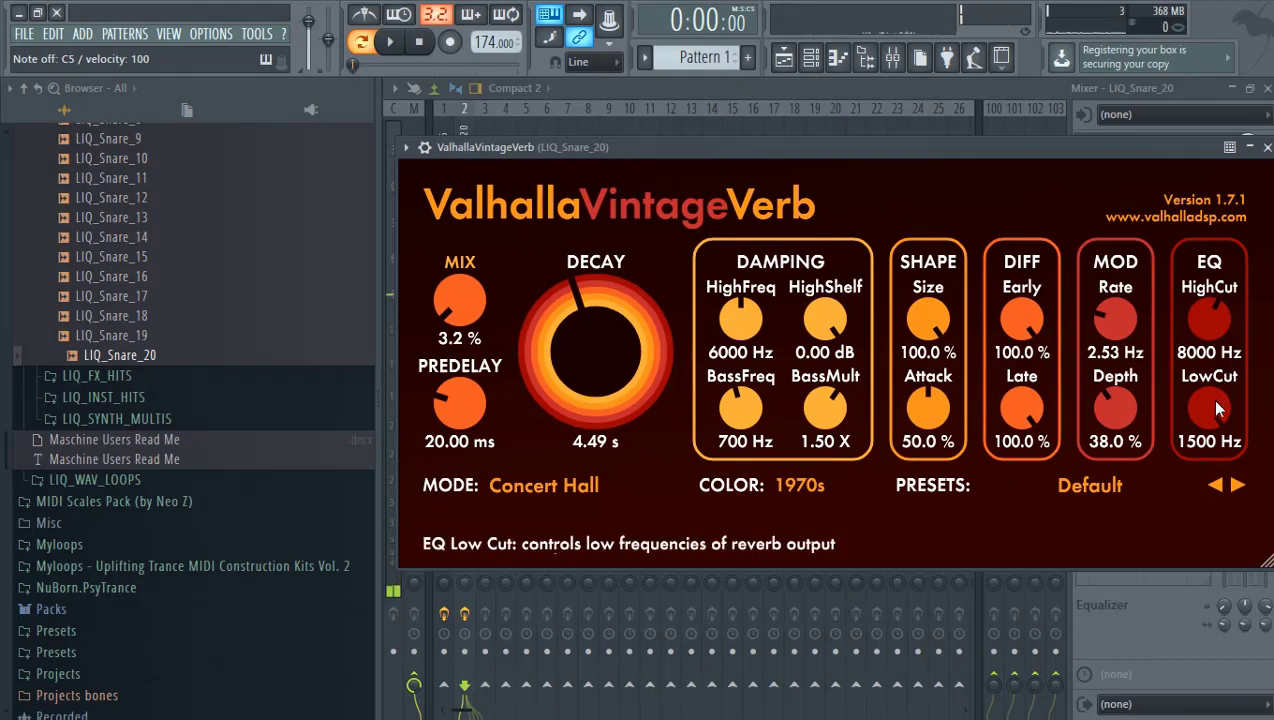
double_click(1218, 408)
Step: Shorten the snare reverb's decay to 0.20 s and audition the snare
left_click_drag(578, 345, 592, 484)
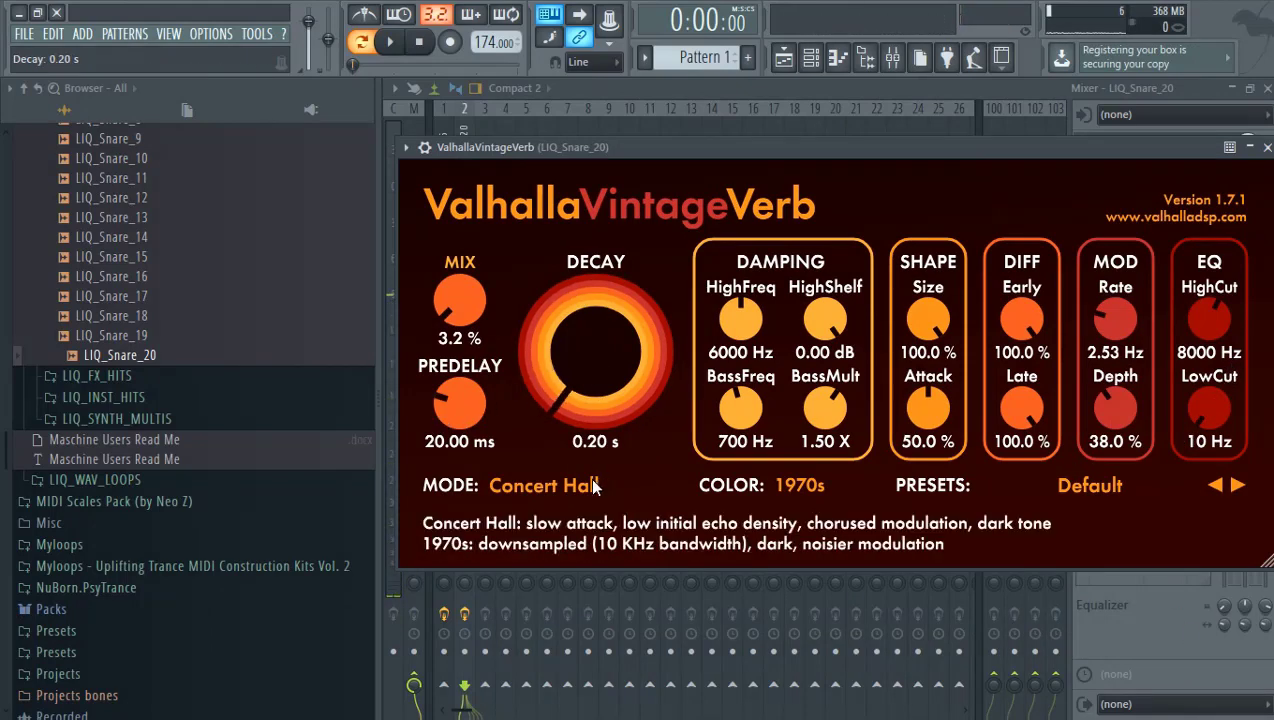
key("q")
left_click_drag(607, 362, 607, 354)
key("q")
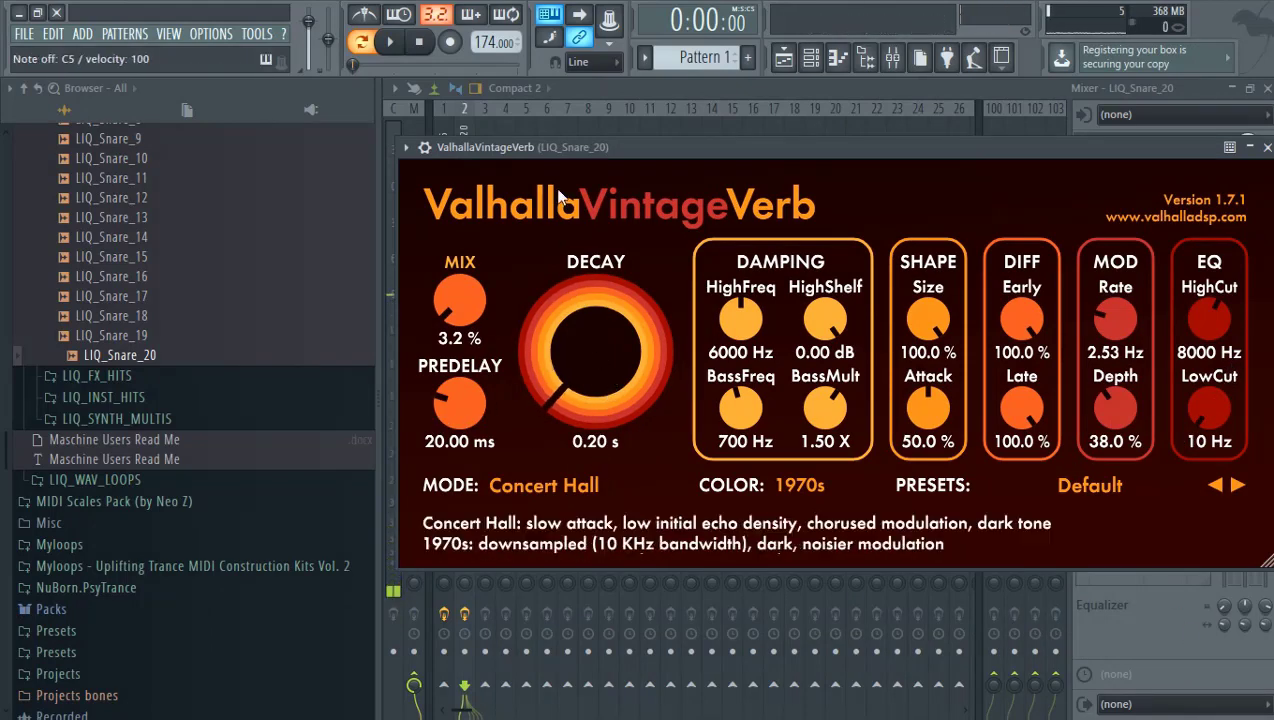
Step: Audition the snare, bring up its ValhallaVintageVerb again, and lower the reverb mix to 1.2 %
left_click_drag(583, 147, 519, 353)
key("q")
left_click(468, 174)
key("q")
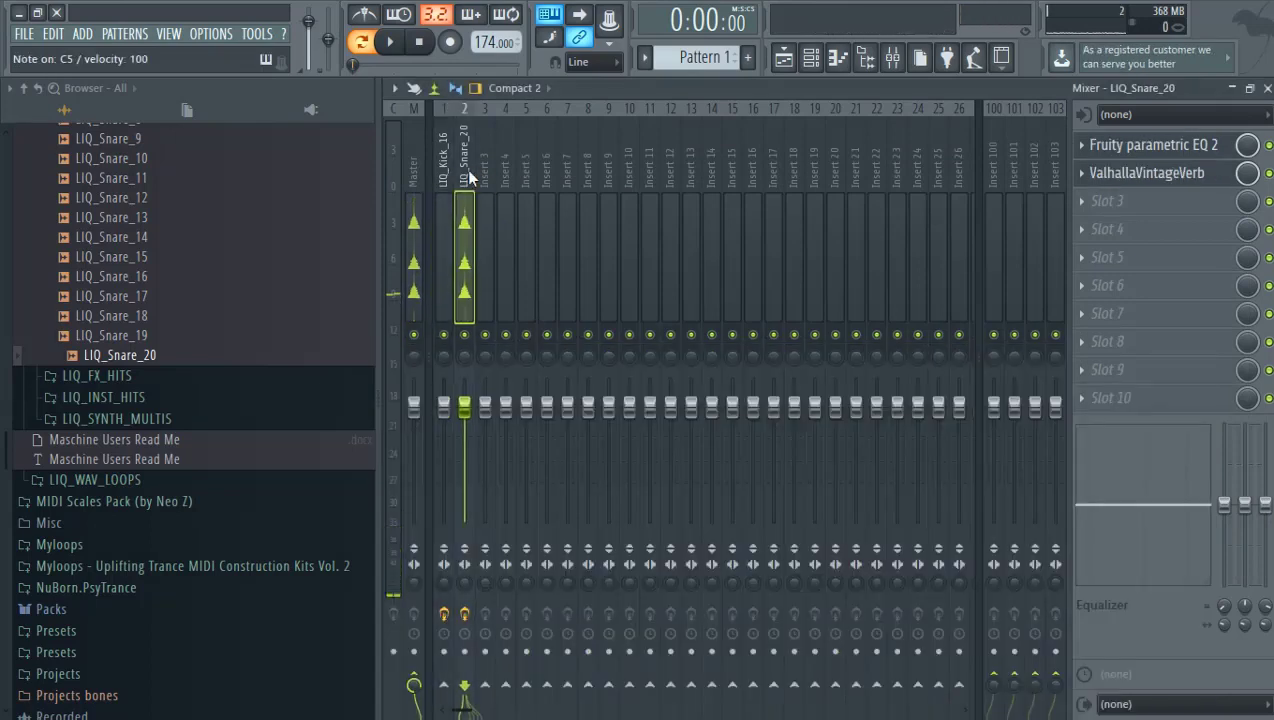
left_click(1175, 147)
left_click(1169, 172)
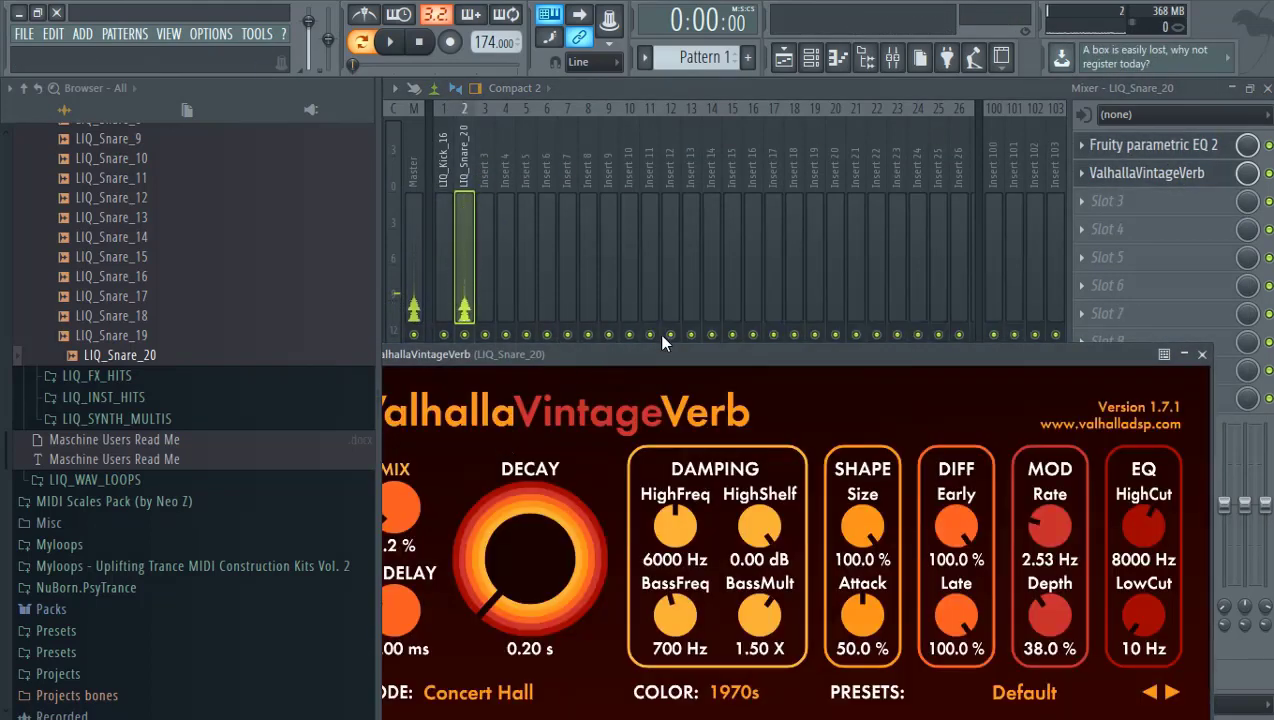
left_click_drag(685, 352, 871, 242)
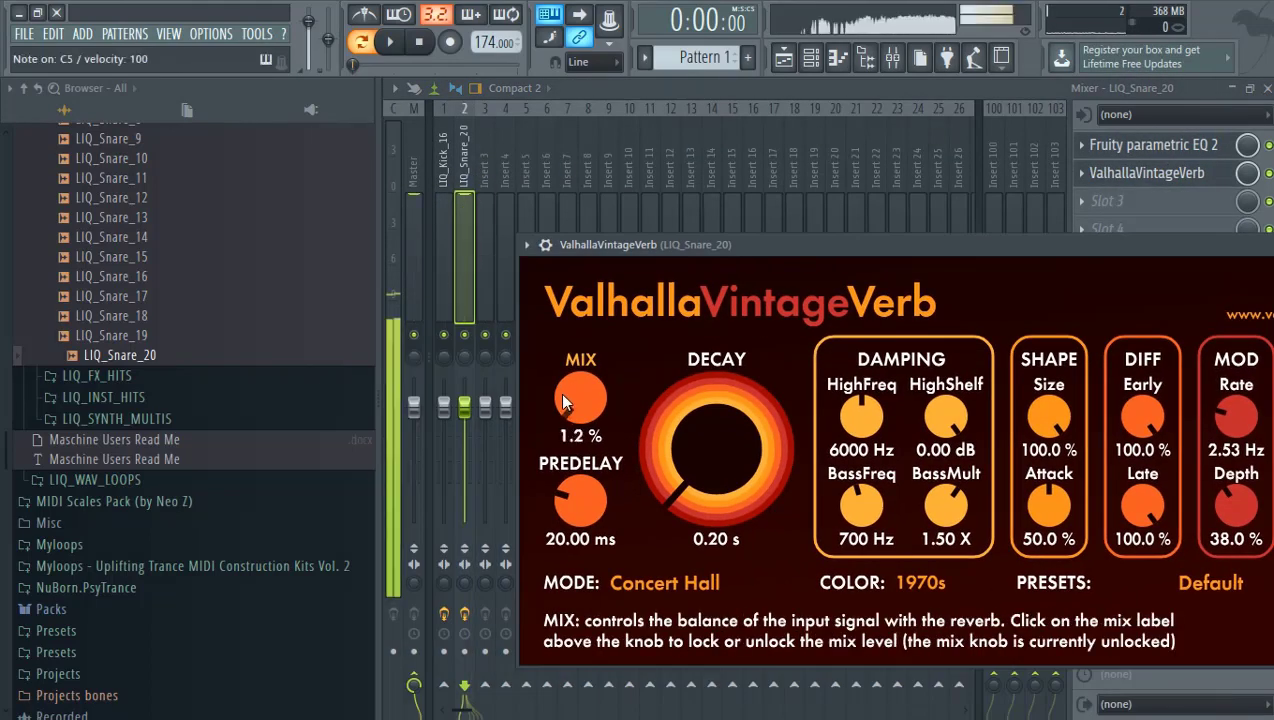
Step: Show the channel rack and program LIQ_Kick_16 on step 1 and LIQ_Snare_20 on step 5 of Pattern 1
left_click(788, 60)
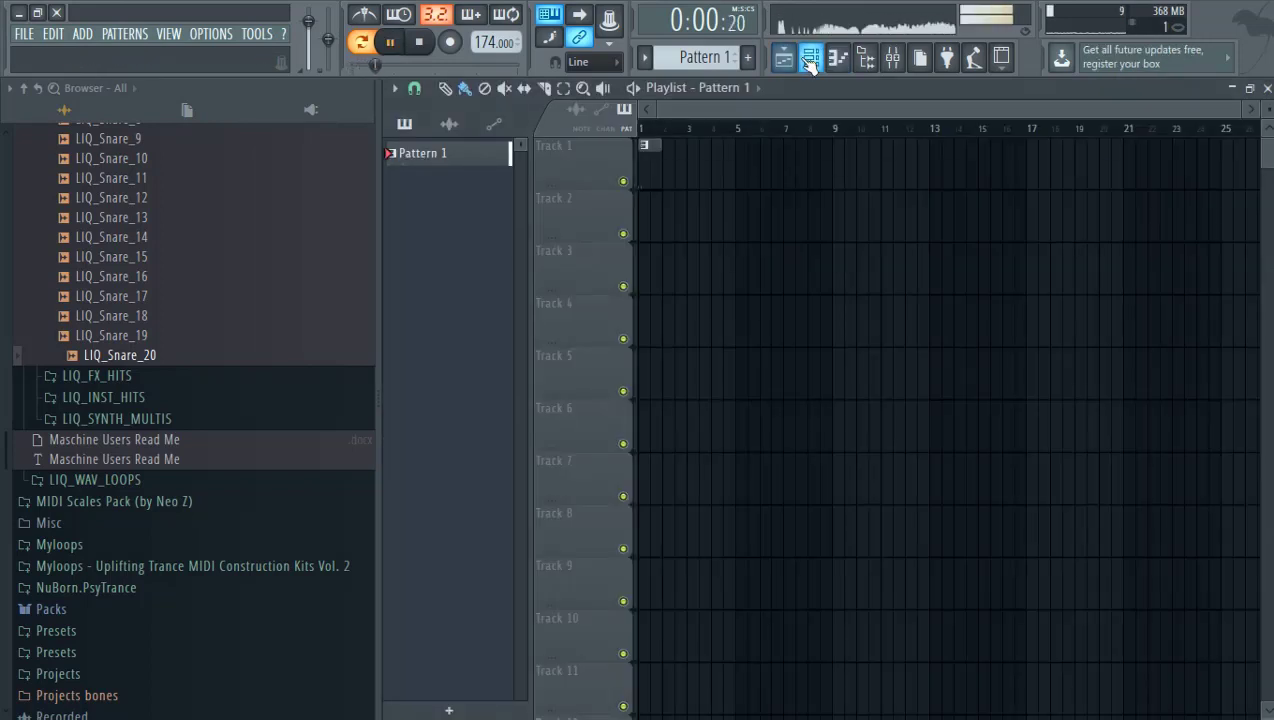
left_click(811, 57)
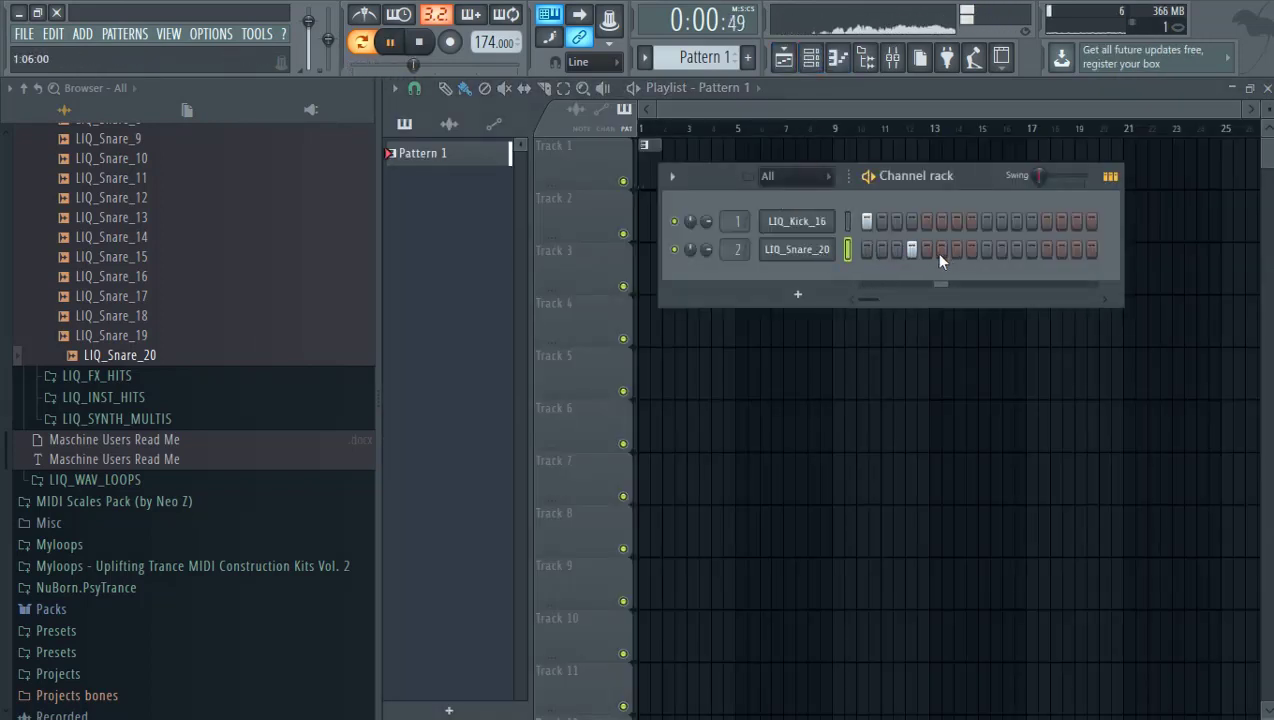
key("space")
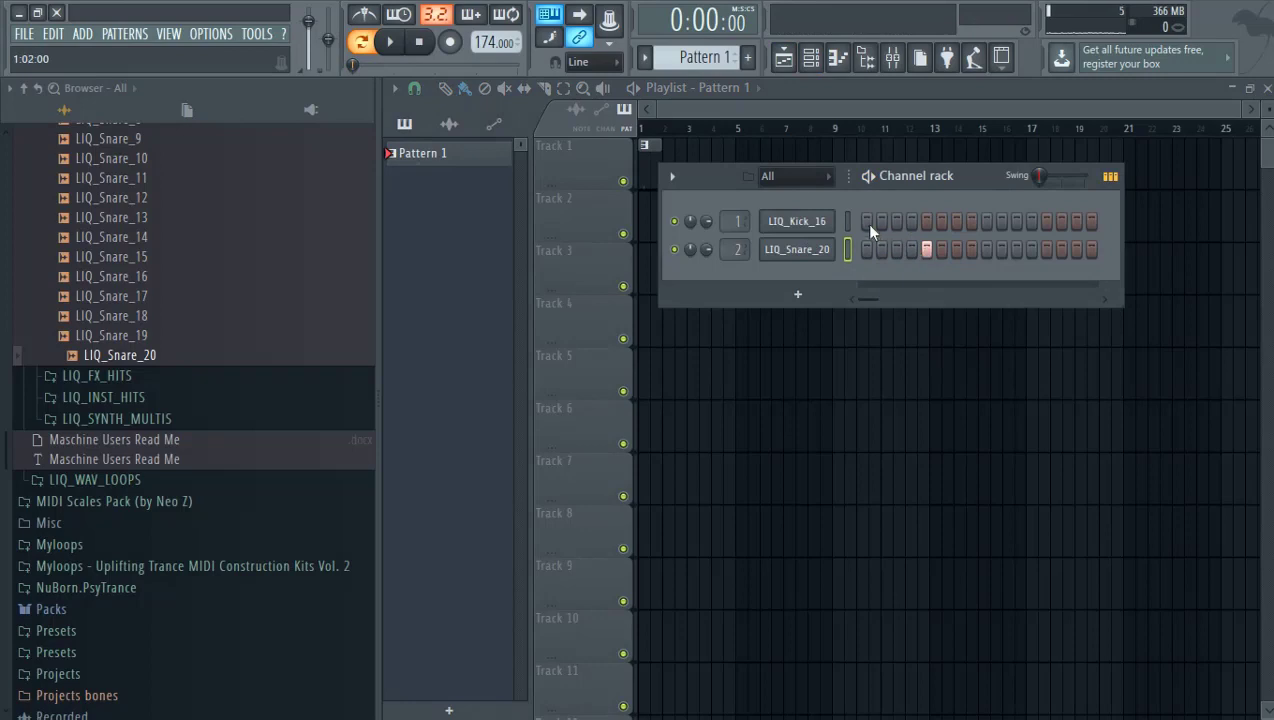
key("space")
Step: Add a second kick on step 11 and a second snare on step 13 of Pattern 1
left_click(1046, 221)
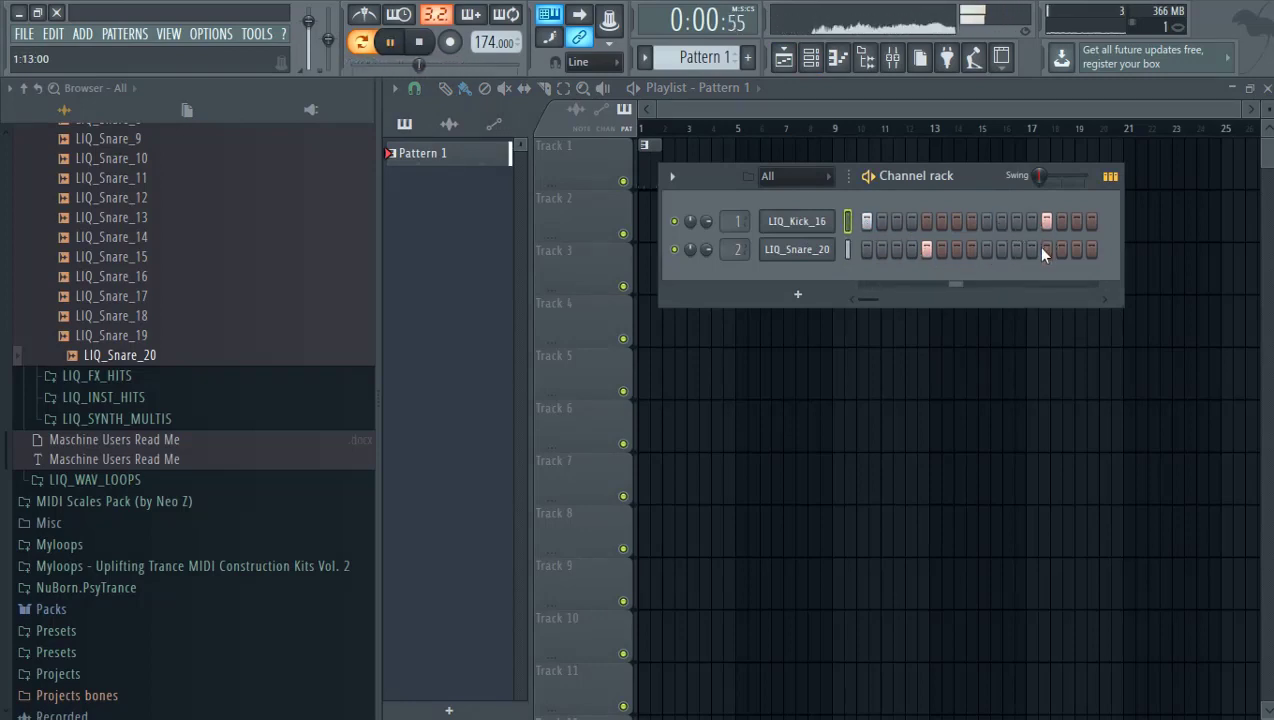
left_click(1061, 249)
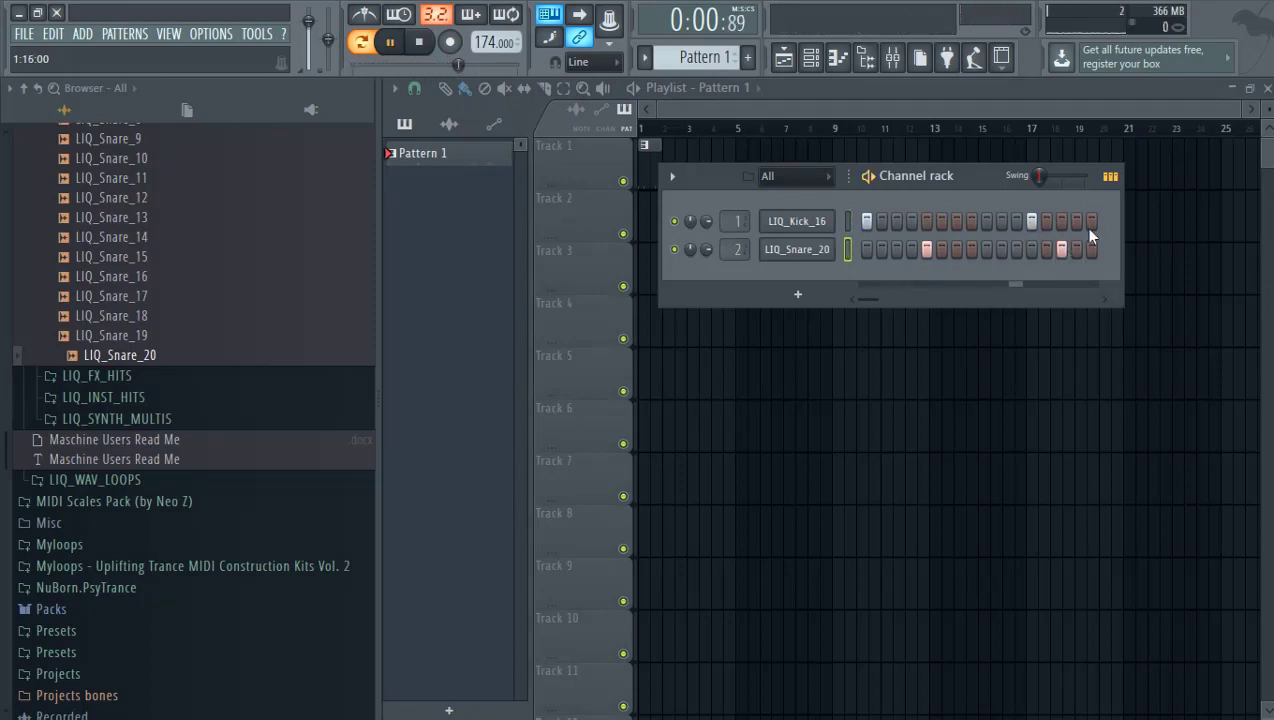
left_click(1033, 222)
key("space")
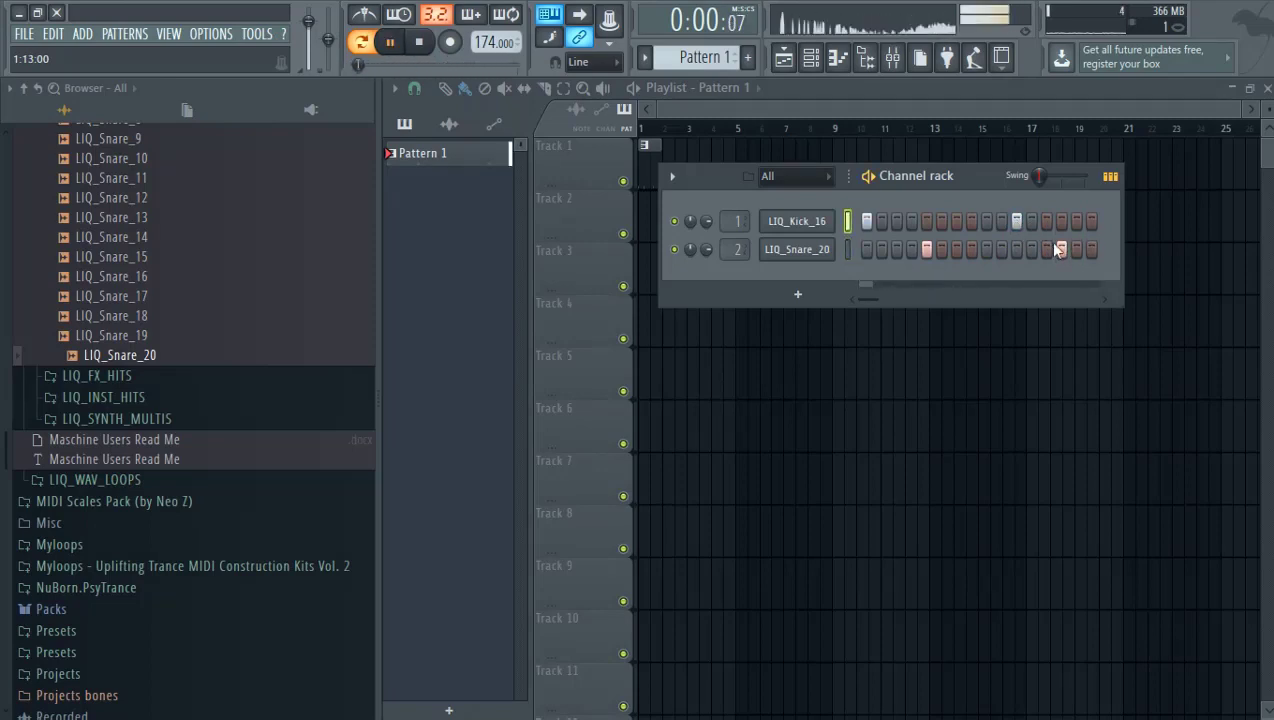
right_click(1058, 247)
left_click(1049, 247)
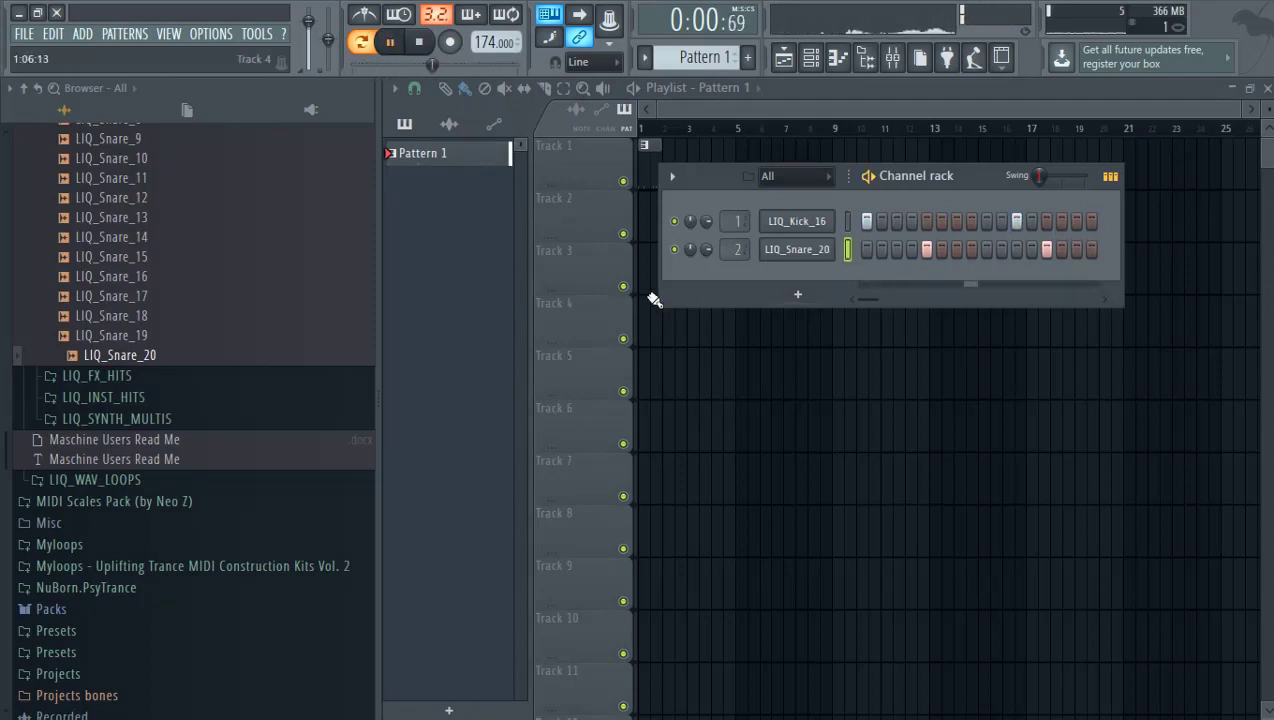
Step: Lower the LIQ_Snare_20 mixer track's volume while the pattern plays, and return to the playlist
left_click(892, 57)
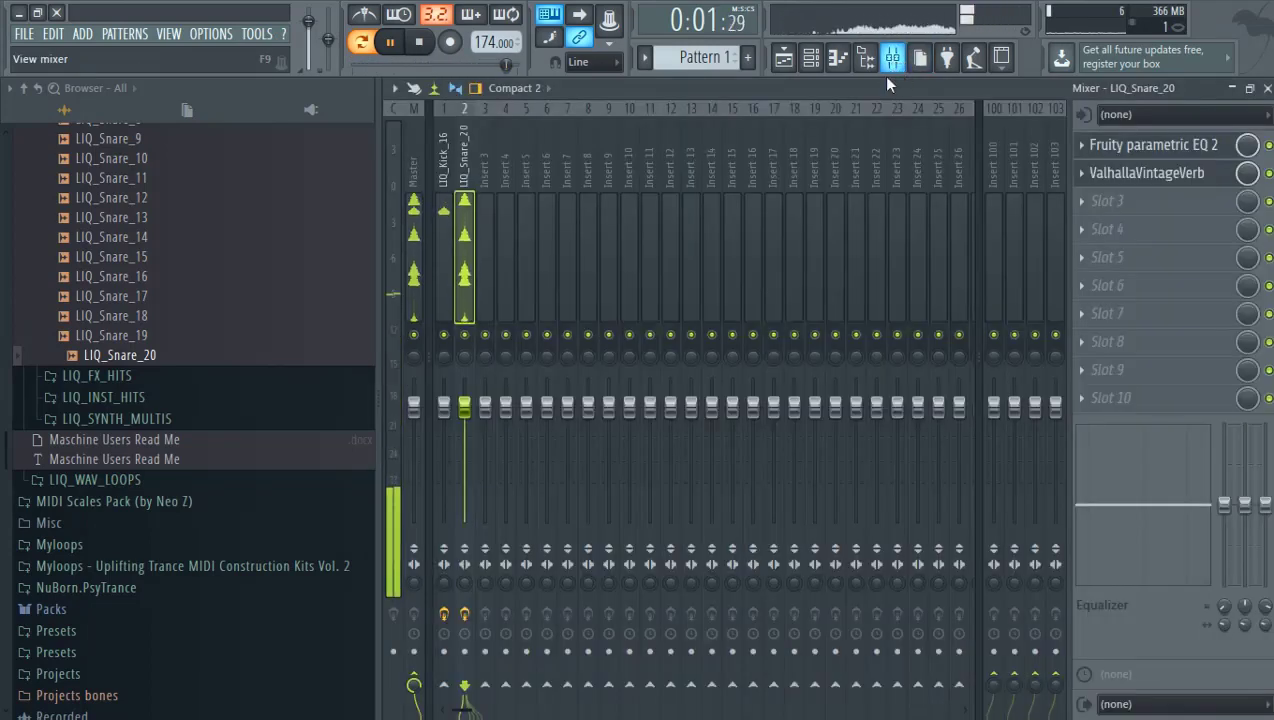
left_click_drag(464, 405, 464, 442)
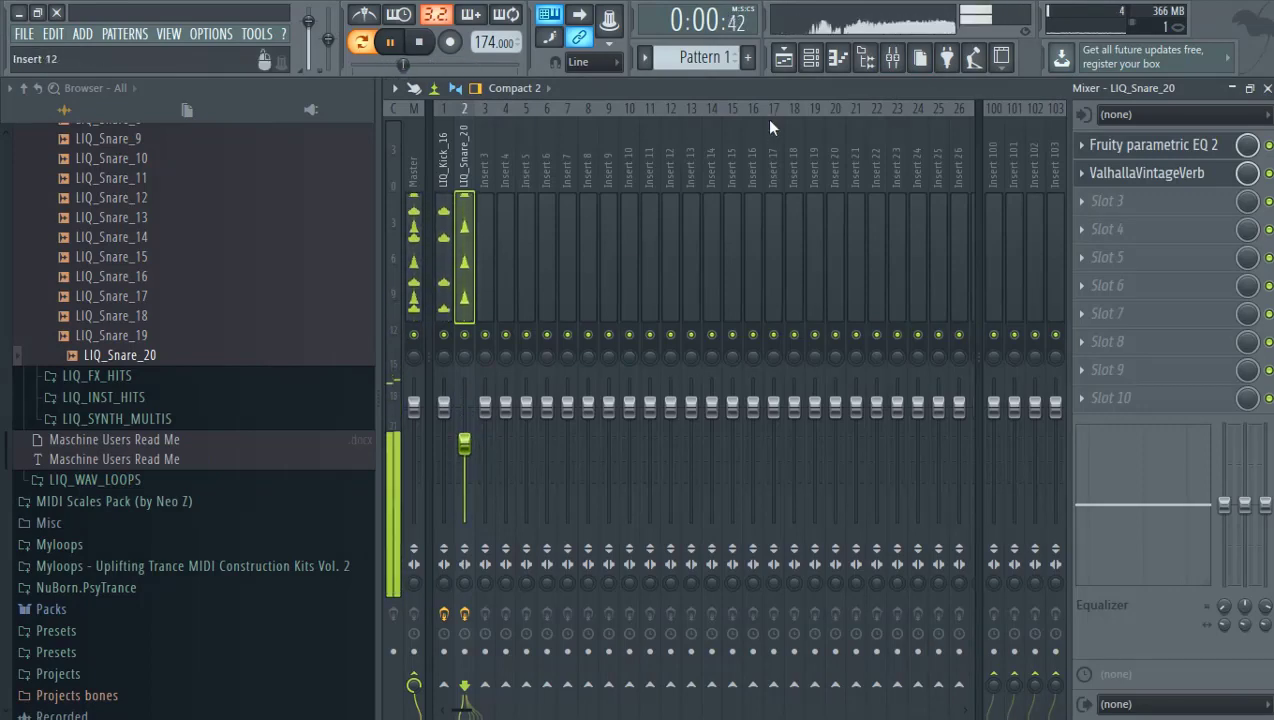
left_click(784, 57)
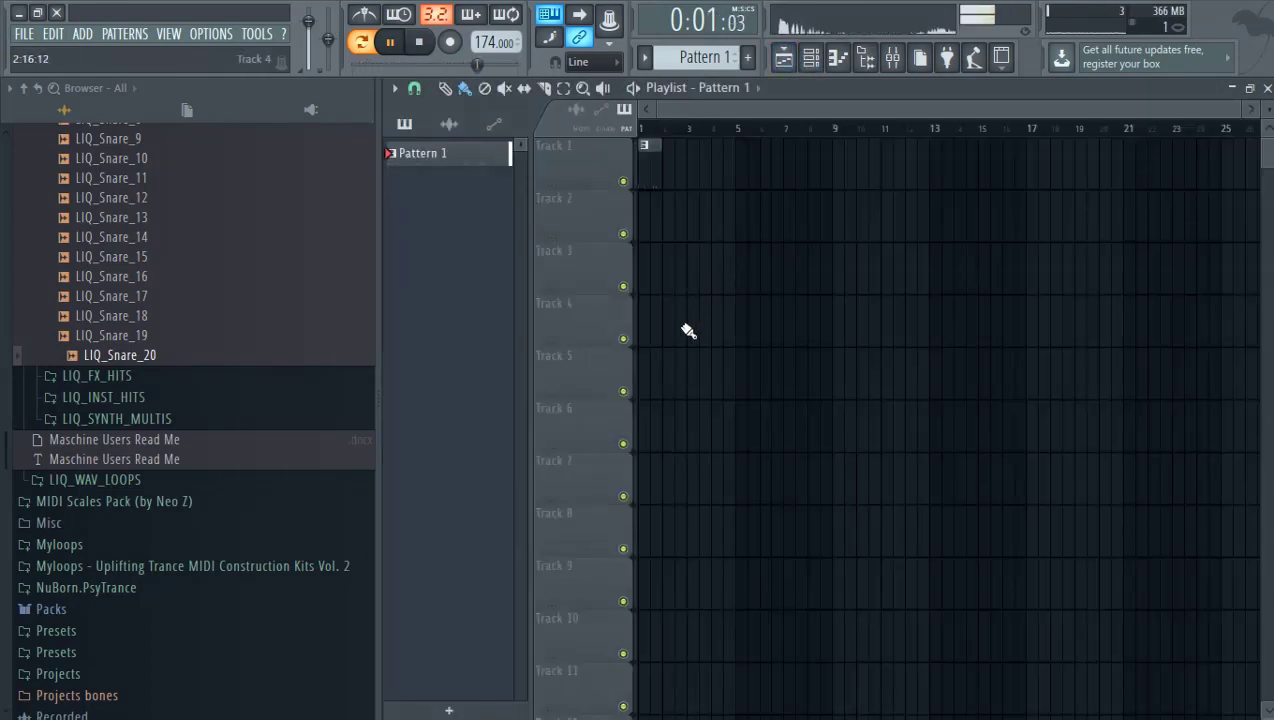
scroll(688, 331, "up", 2)
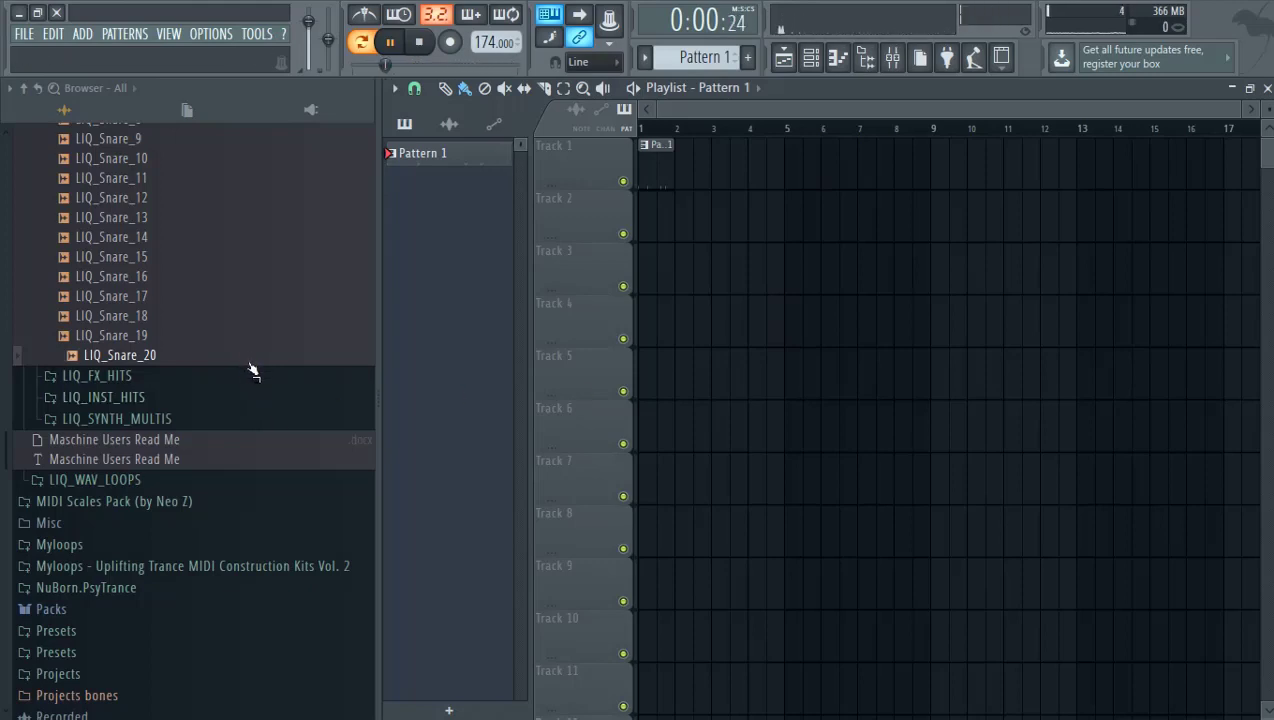
Step: Audition the misc percussion and shaker samples in the LIQ_PERCS folder
scroll(261, 387, "down", 3)
scroll(276, 364, "up", 11)
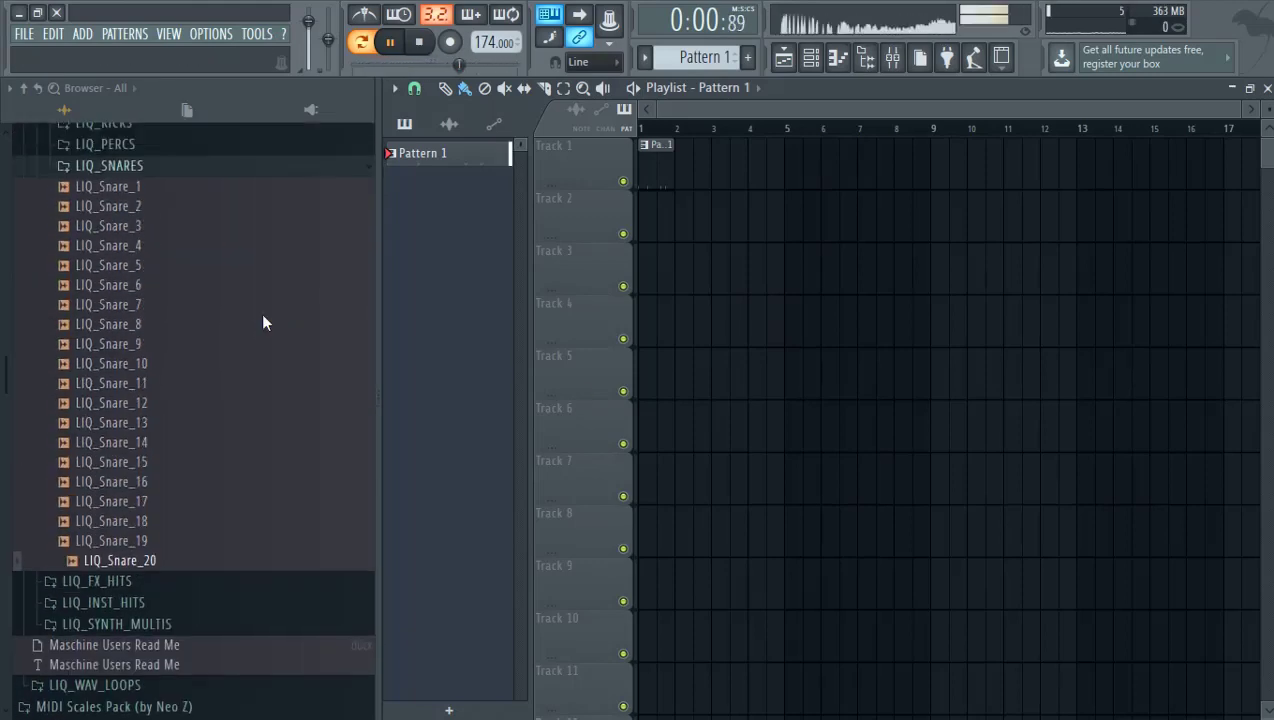
left_click(181, 432)
left_click(176, 411)
key("space")
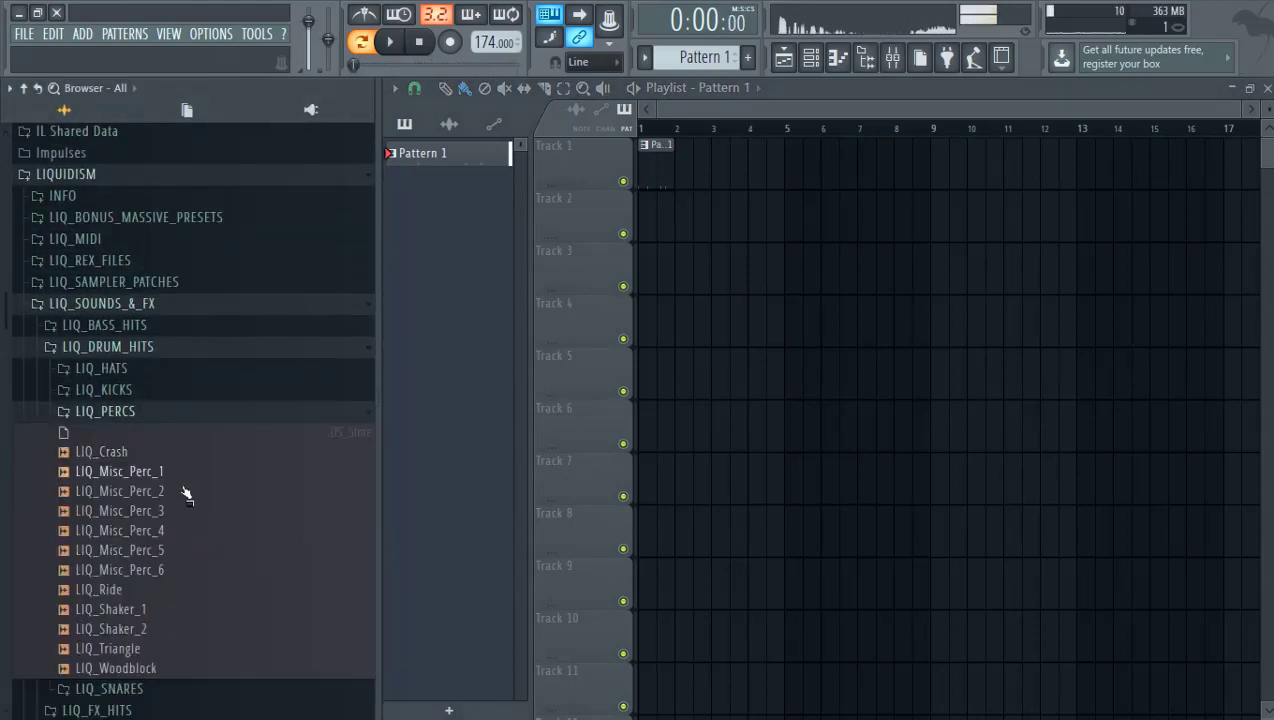
left_click(185, 490)
scroll(208, 460, "down", 4)
left_click(178, 162)
scroll(208, 299, "up", 3)
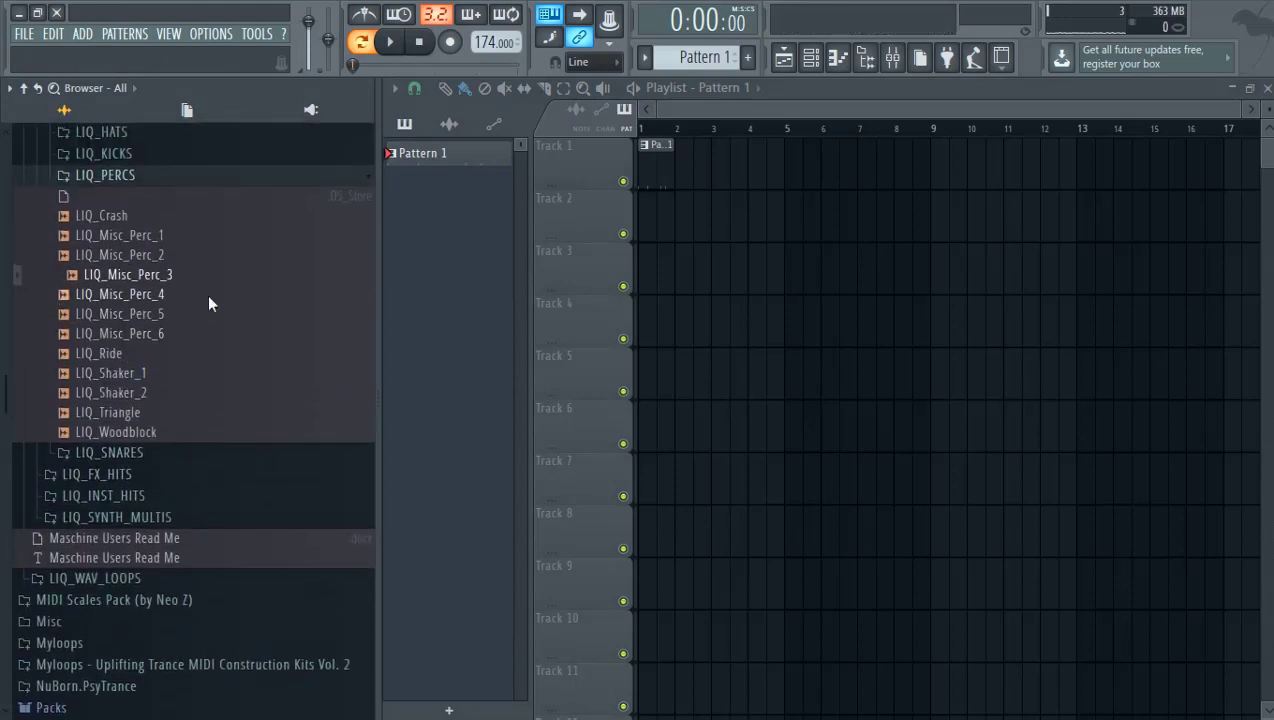
key("Down")
key("Down")
key("Down")
left_click(206, 372)
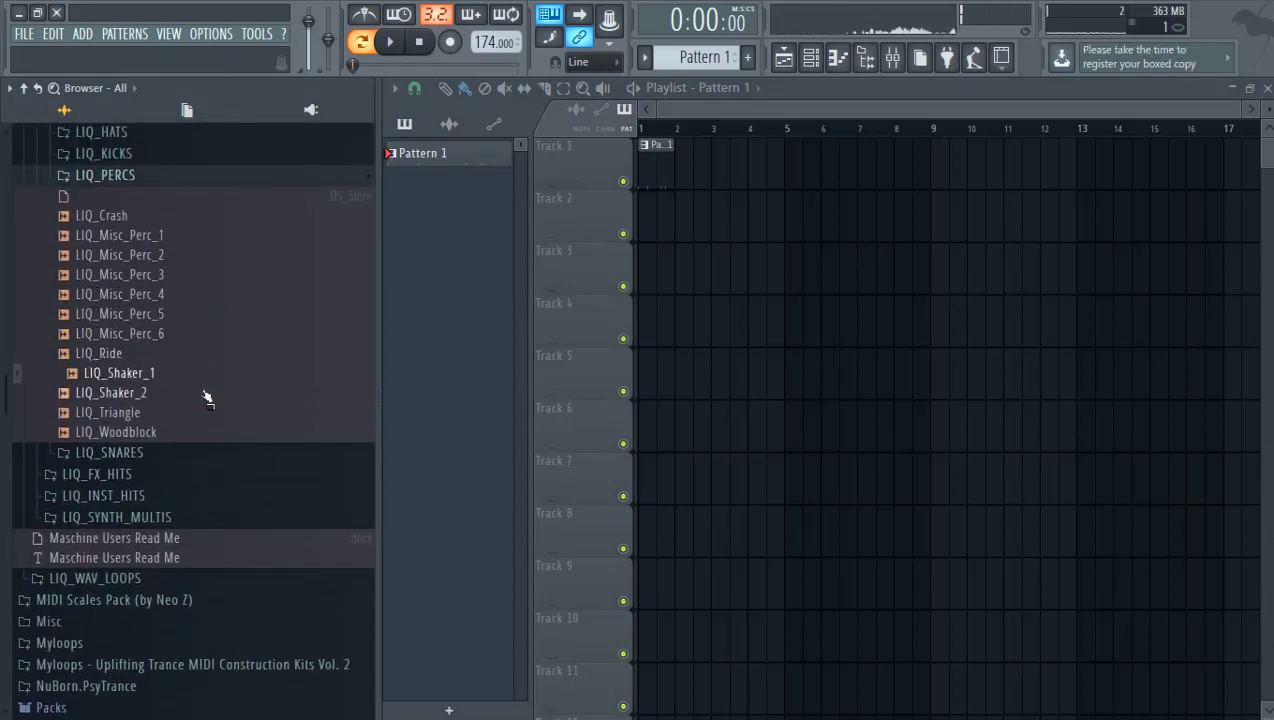
left_click(205, 393)
Step: Add LIQ_Shaker_2 as a third channel and program hits on steps 3, 4, 7 and 8
left_click(811, 57)
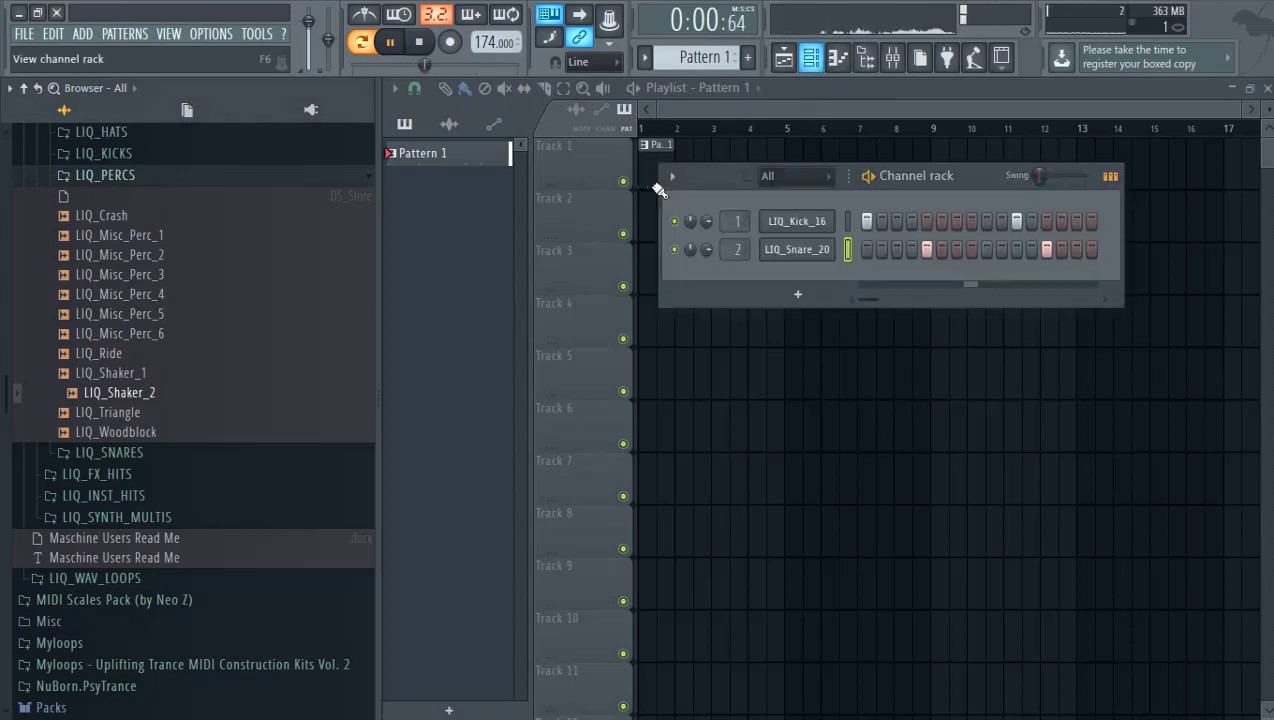
left_click_drag(233, 401, 845, 283)
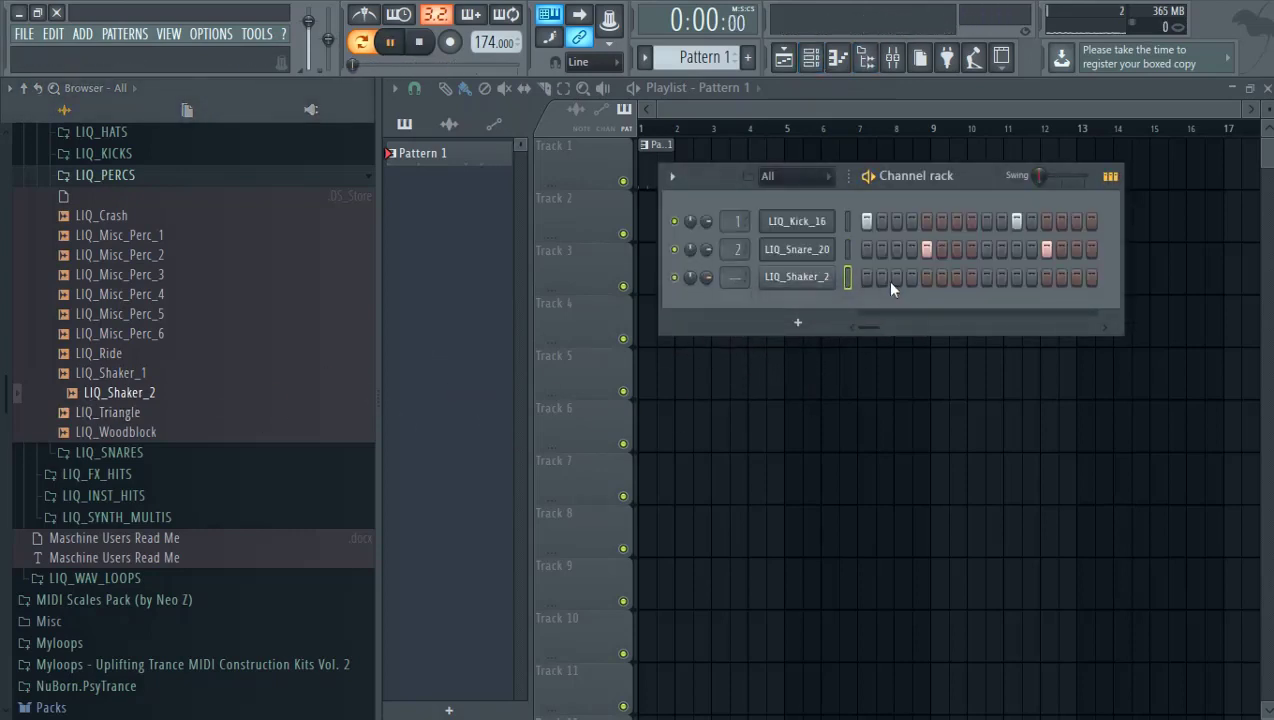
left_click(884, 279)
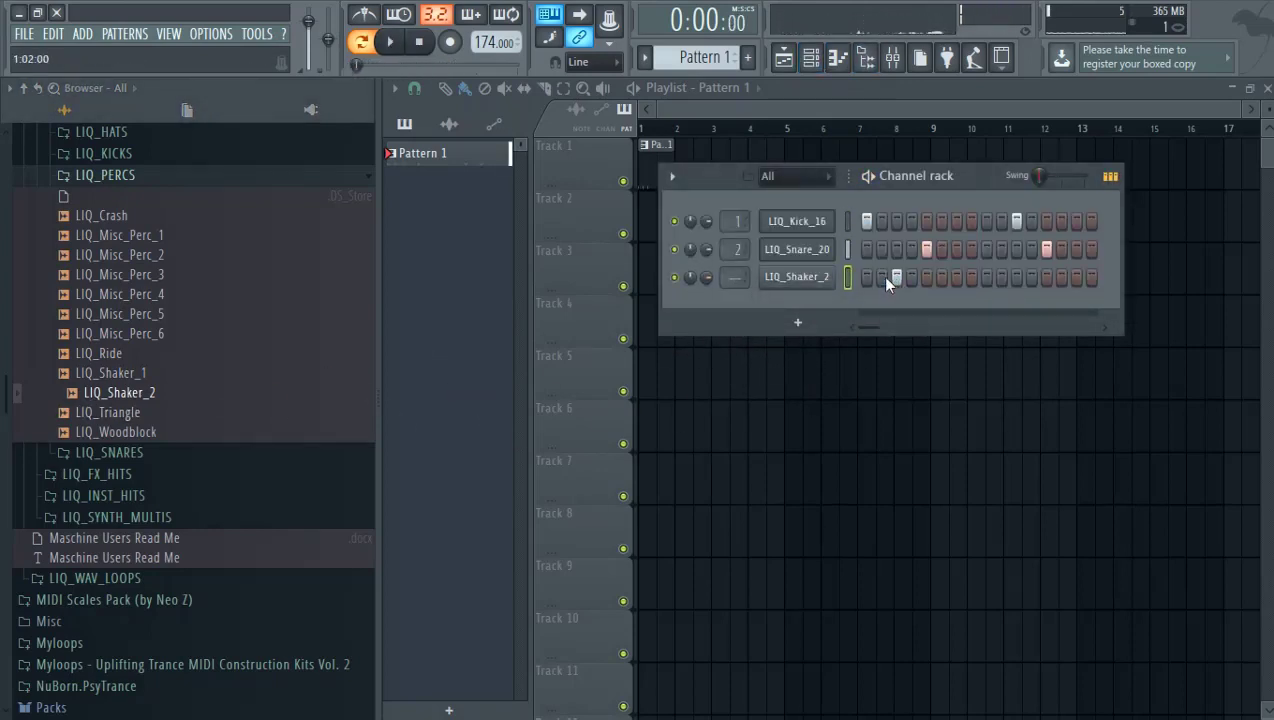
left_click(881, 277)
left_click(897, 277)
key("space")
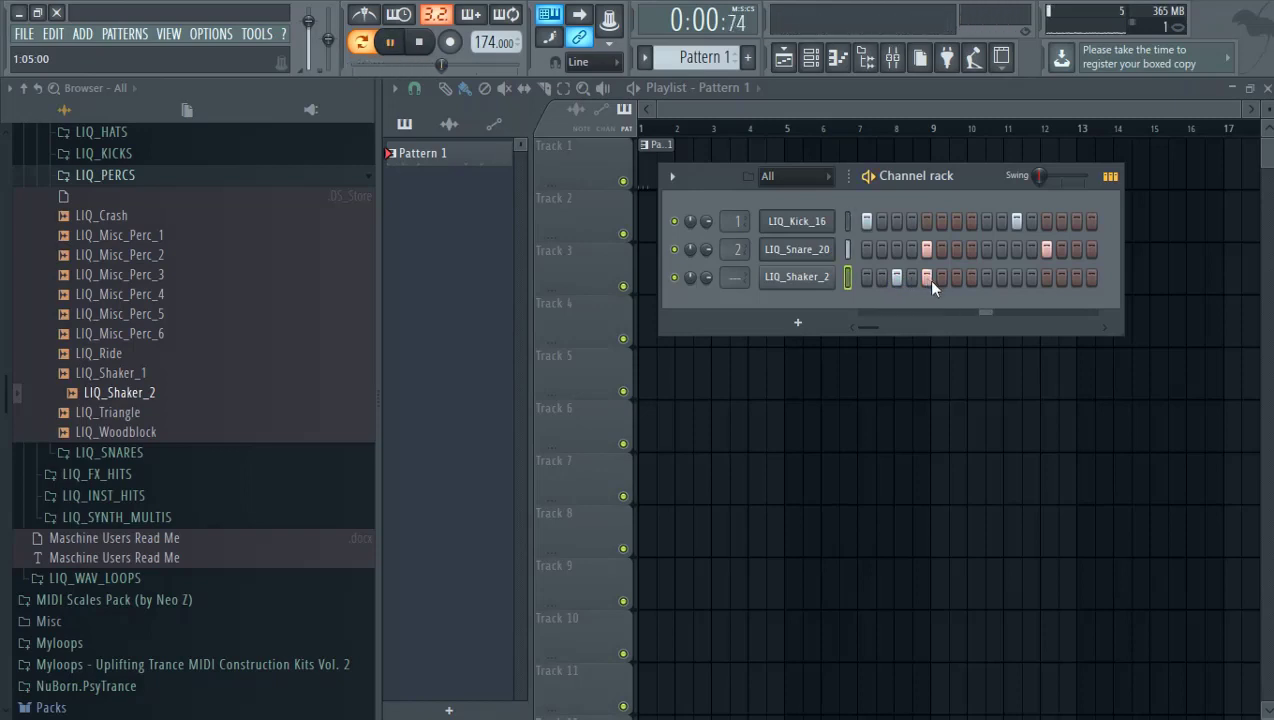
left_click(912, 278)
left_click(957, 277)
key("space")
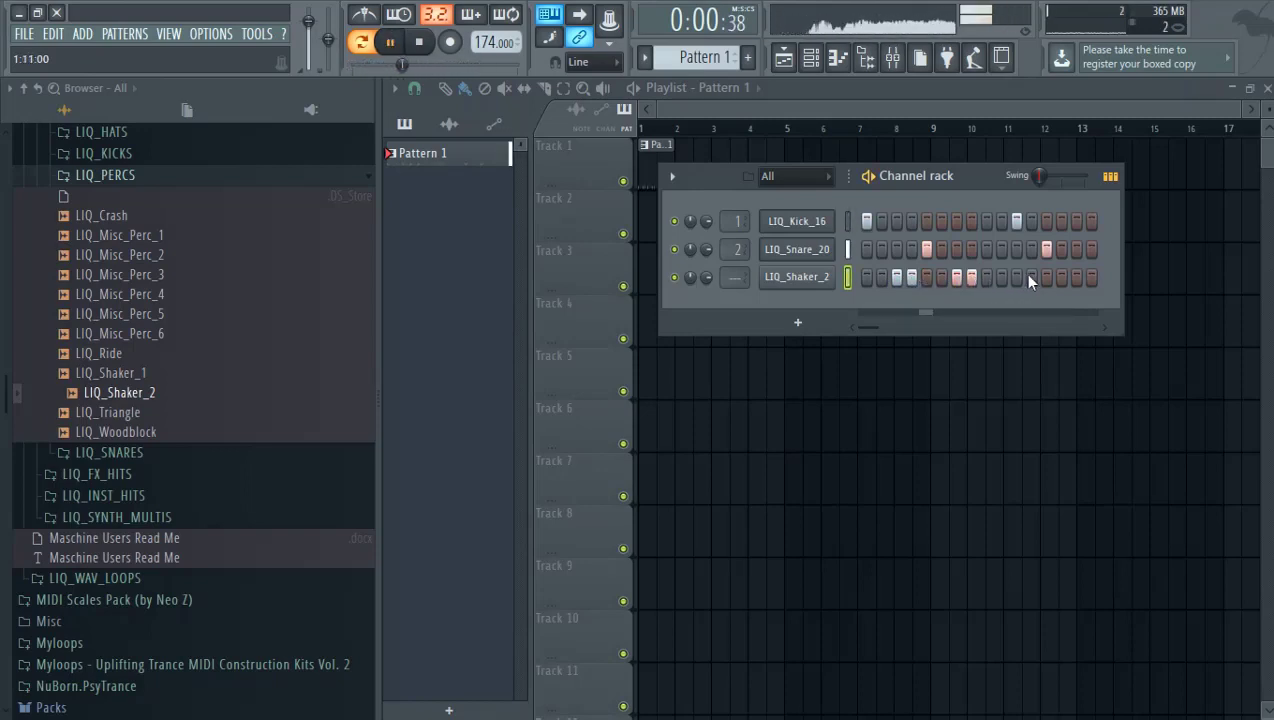
Step: Replace the third channel's sample with LIQ_Misc_Perc_6 and play the pattern
key("space")
left_click(249, 330)
key("space")
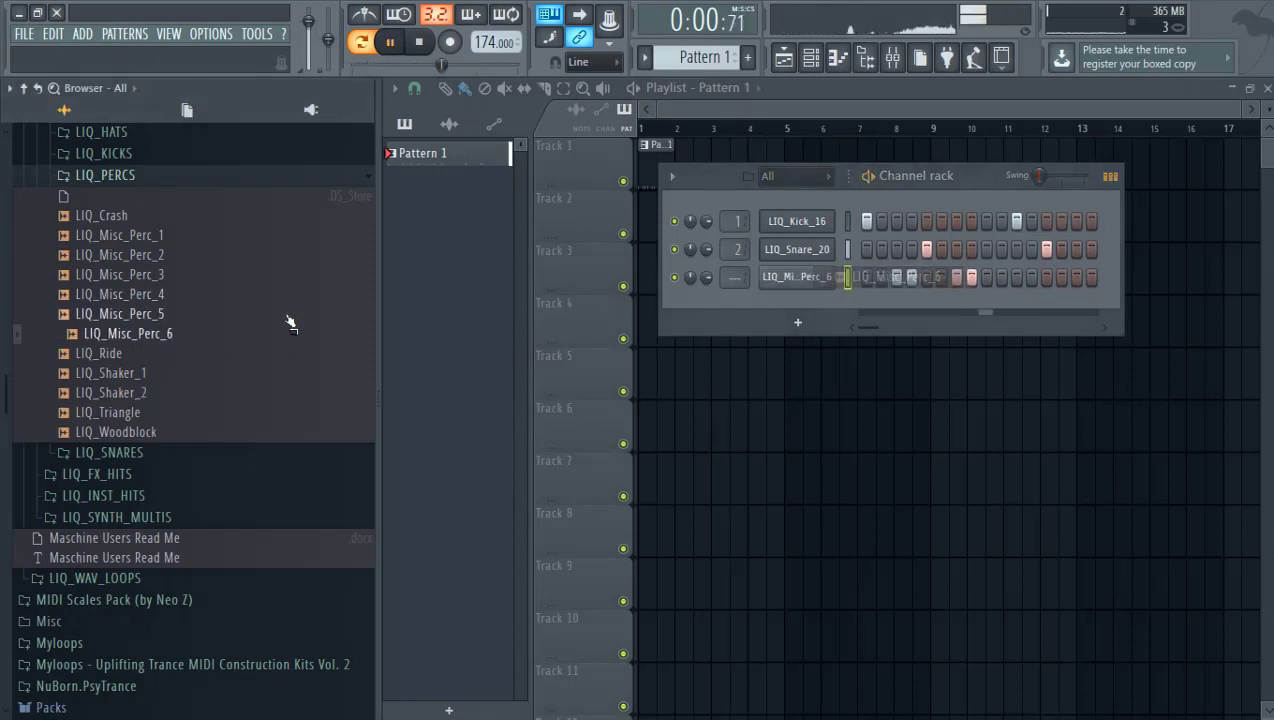
Step: Add LIQ_Misc_Perc_6 hits on steps 12, 13 and 15, leaving step 16 empty
left_click(1032, 277)
left_click(1047, 277)
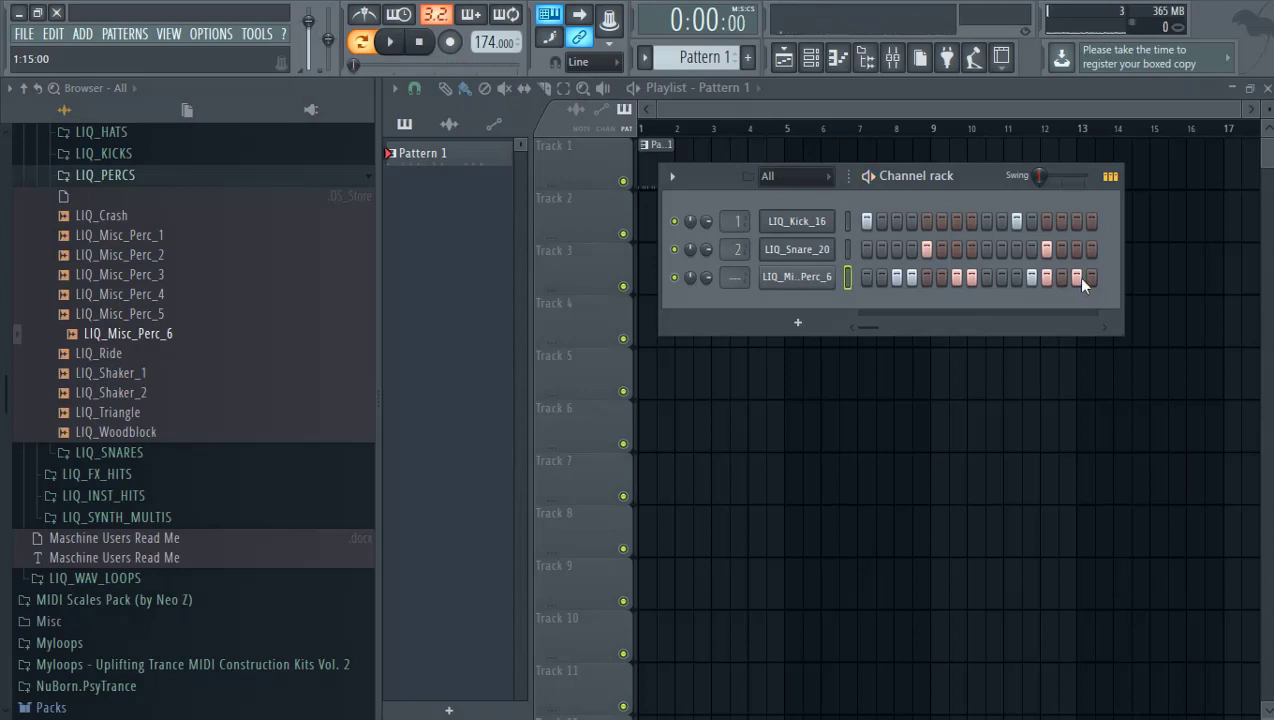
left_click(1091, 277)
left_click(1091, 277)
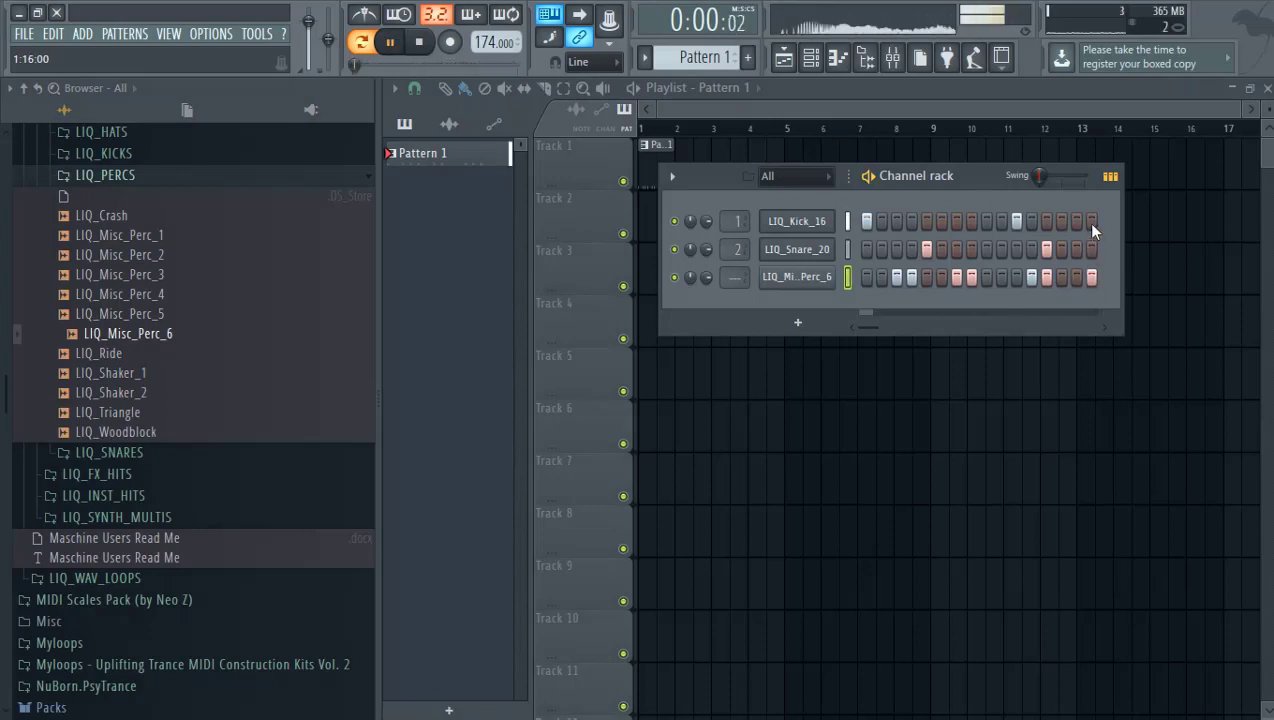
left_click(1077, 277)
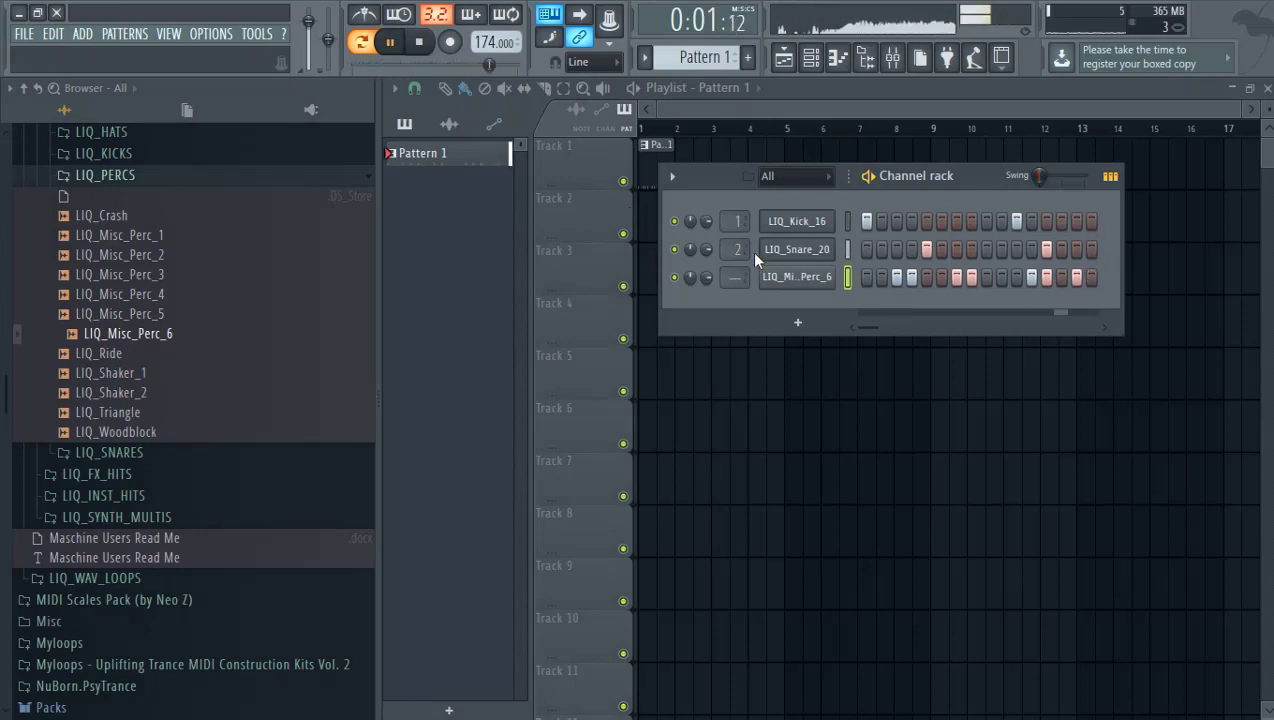
Step: Route LIQ_Misc_Perc_6 to mixer track 3 and insert Fruity Parametric EQ 2 in its first effect slot
left_click(790, 277)
key("F9")
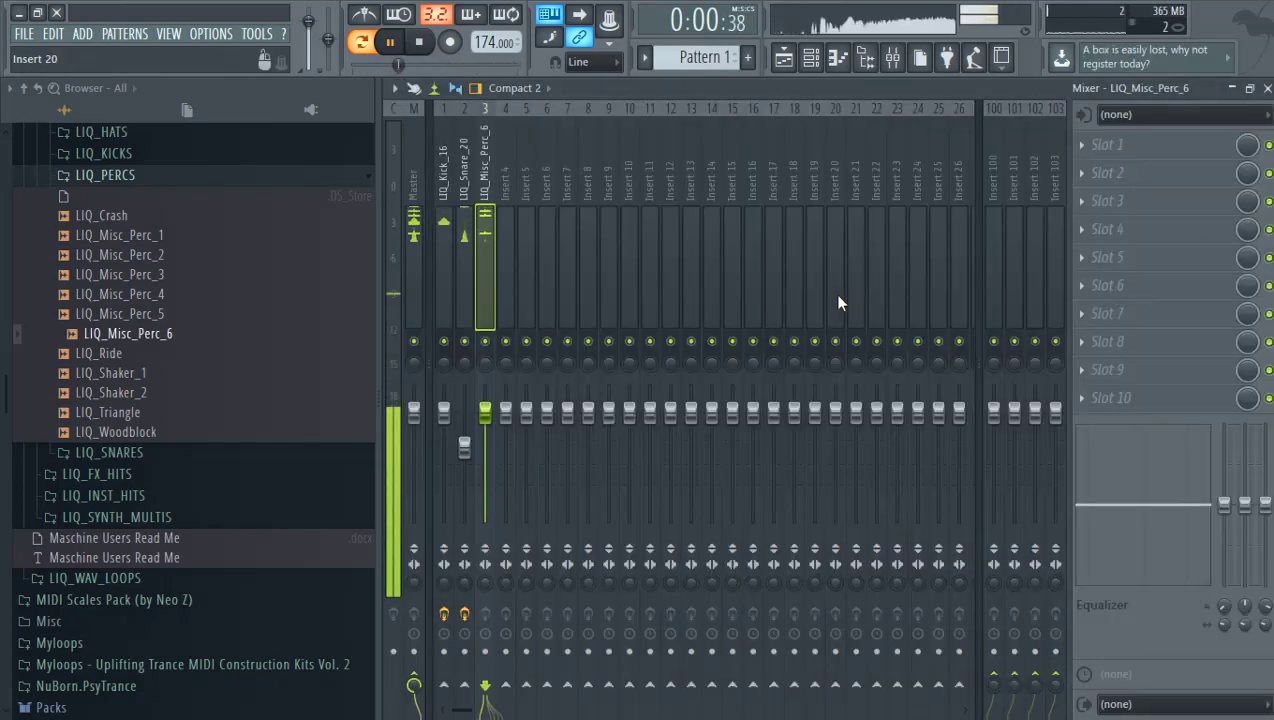
left_click(1107, 145)
left_click(888, 190)
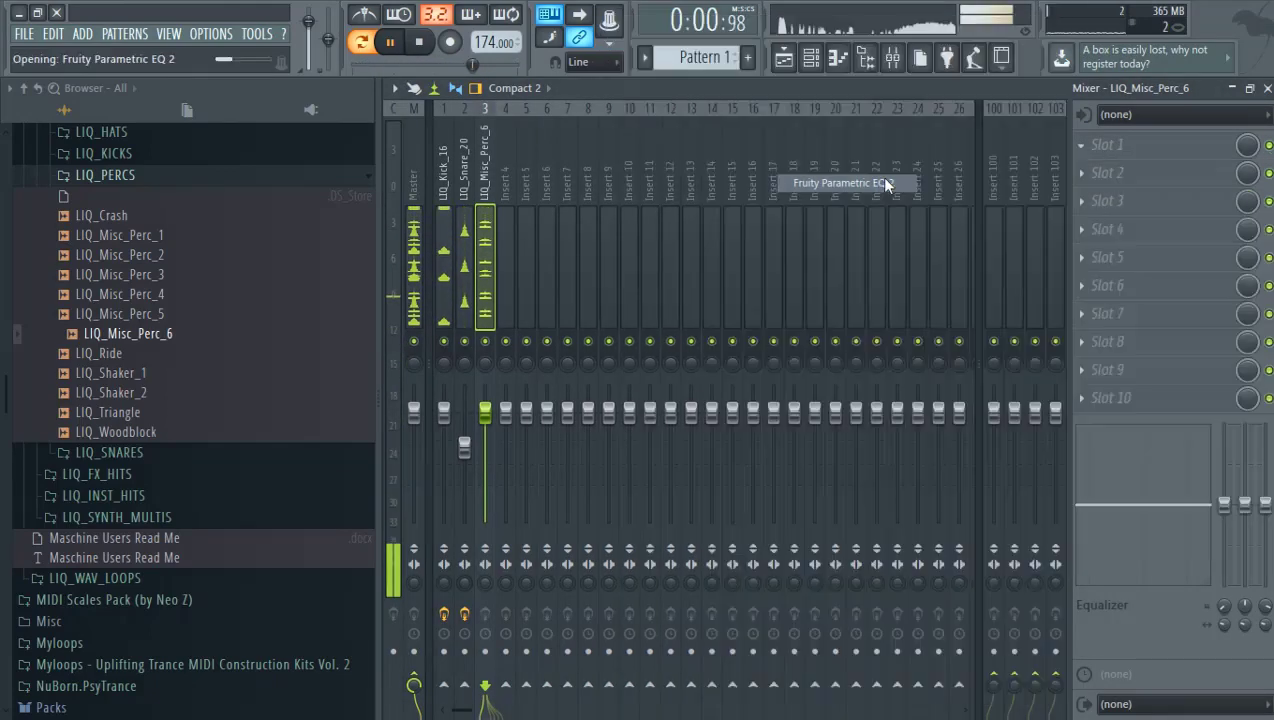
Step: Make the percussion EQ's band 1 a high pass in the low mids, dip band 4, slightly raise band 5, and lower bands 6 and 7
mouse_move(838, 222)
left_mouse_down()
mouse_move(838, 242)
mouse_move(838, 214)
left_mouse_up()
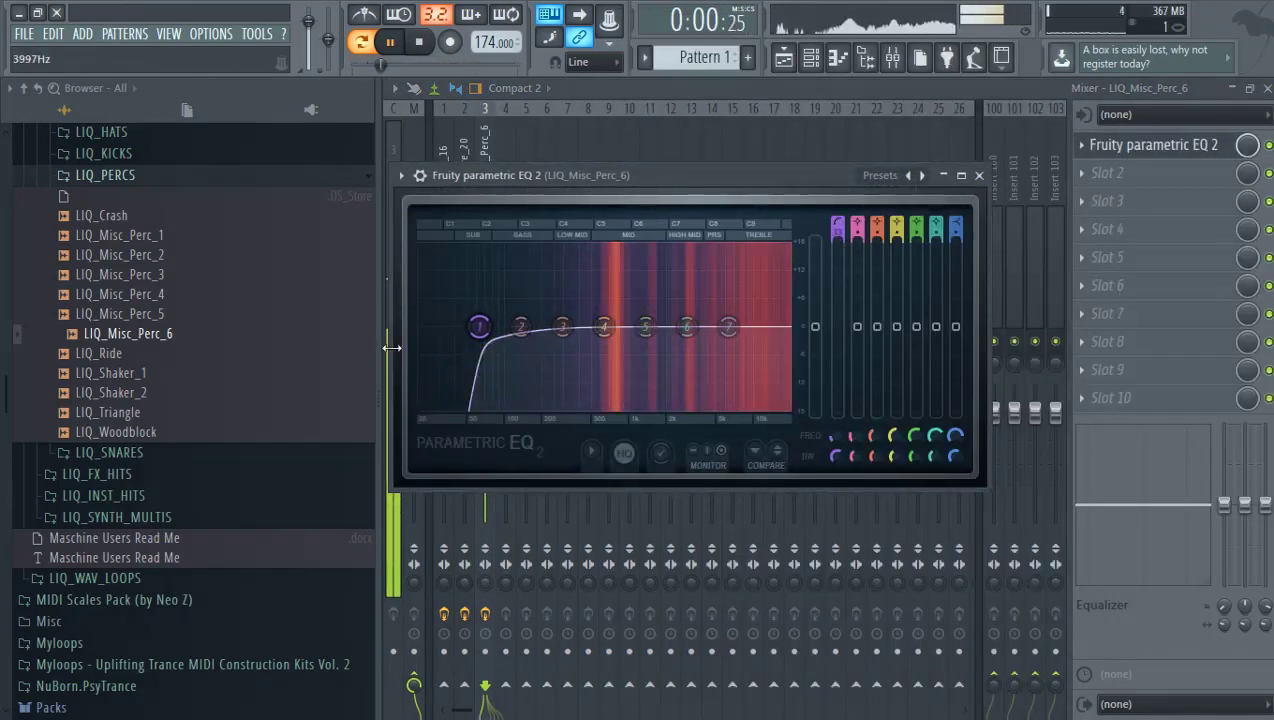
left_click_drag(479, 327, 750, 347)
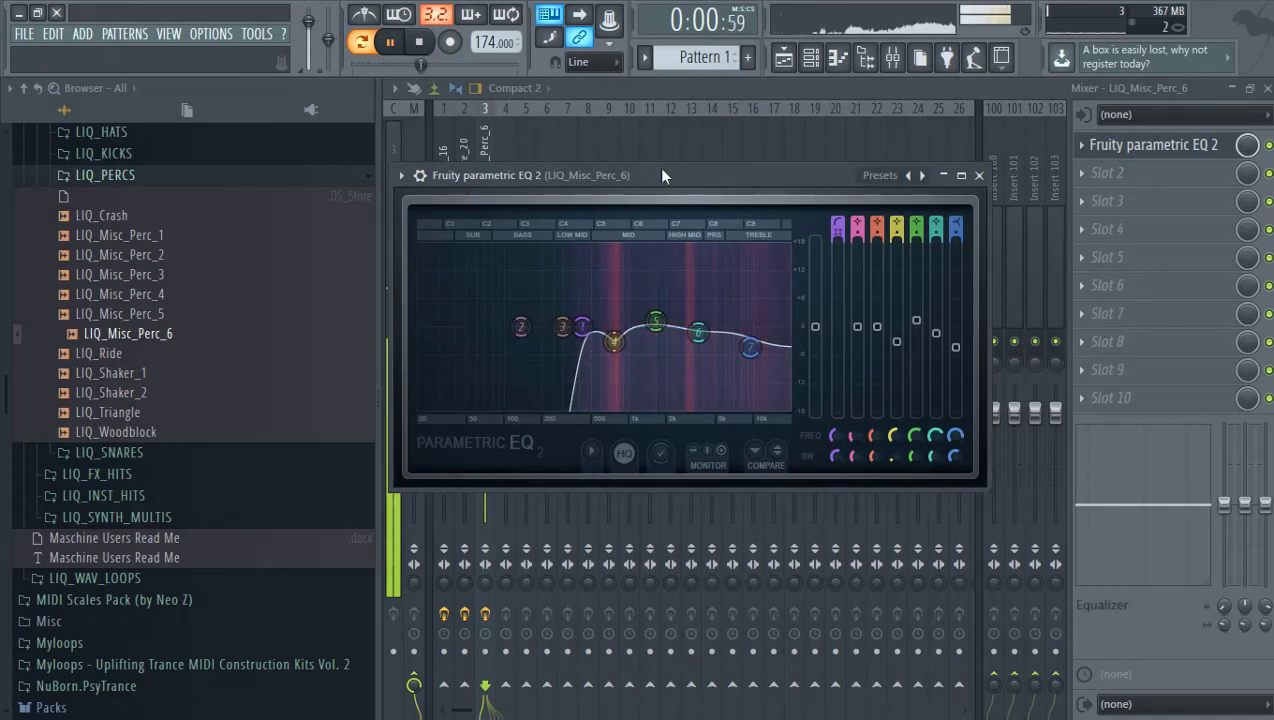
Step: Close the percussion EQ and lower the LIQ_Misc_Perc_6 mixer fader to about the snare track's level
left_click_drag(662, 176, 762, 268)
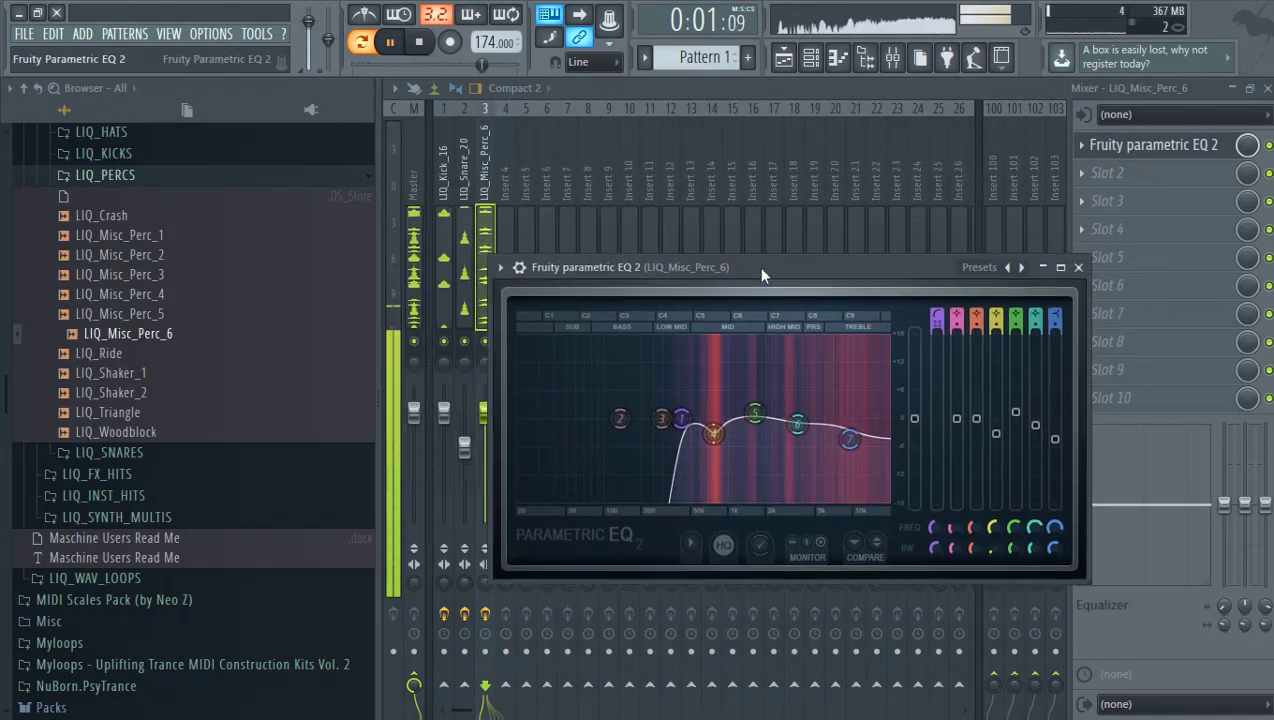
left_click(467, 197)
left_click(487, 250)
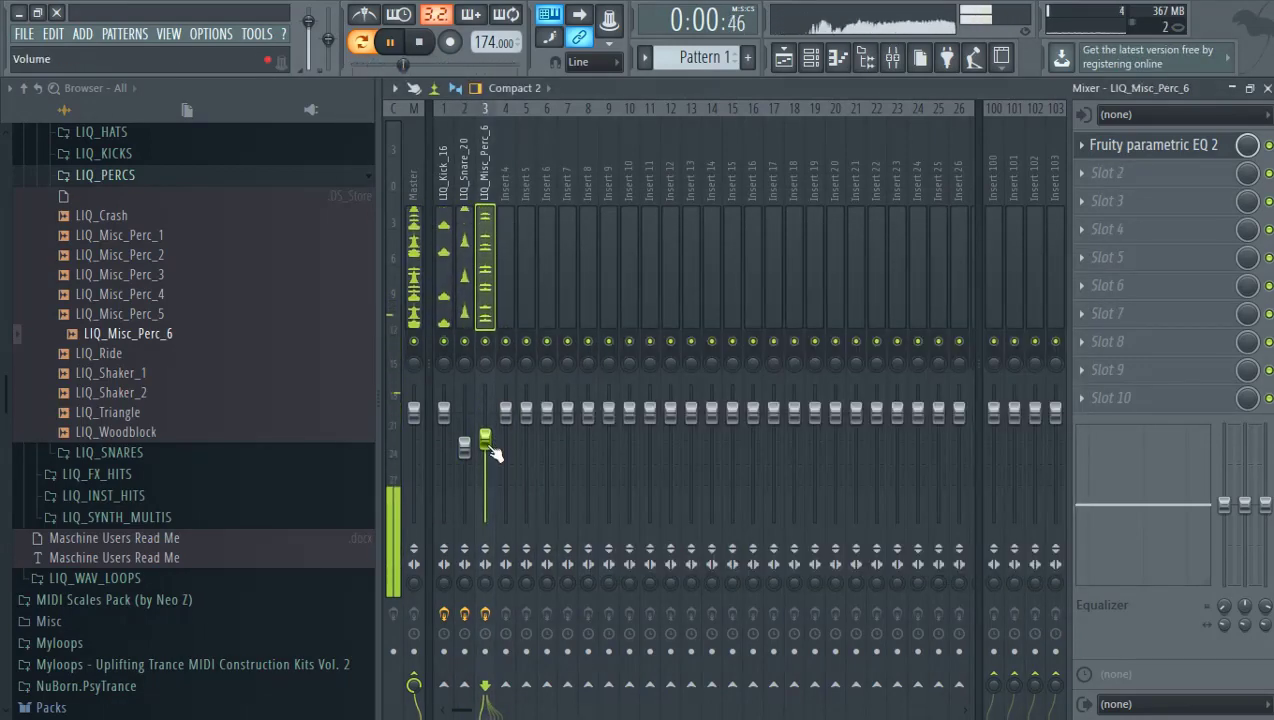
Step: Add the LIQ_Ride sample as a fourth channel with hits on steps 5 and 13
left_click(783, 58)
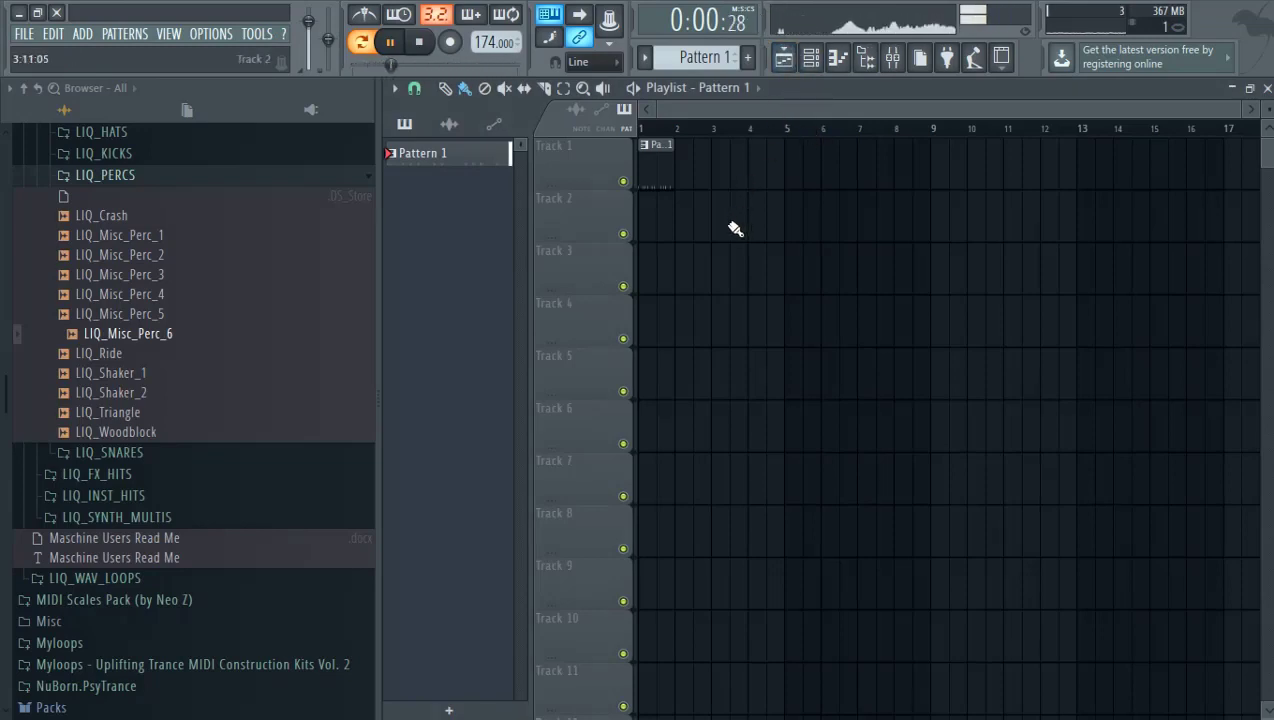
scroll(738, 232, "up", 2)
scroll(978, 381, "down", 1)
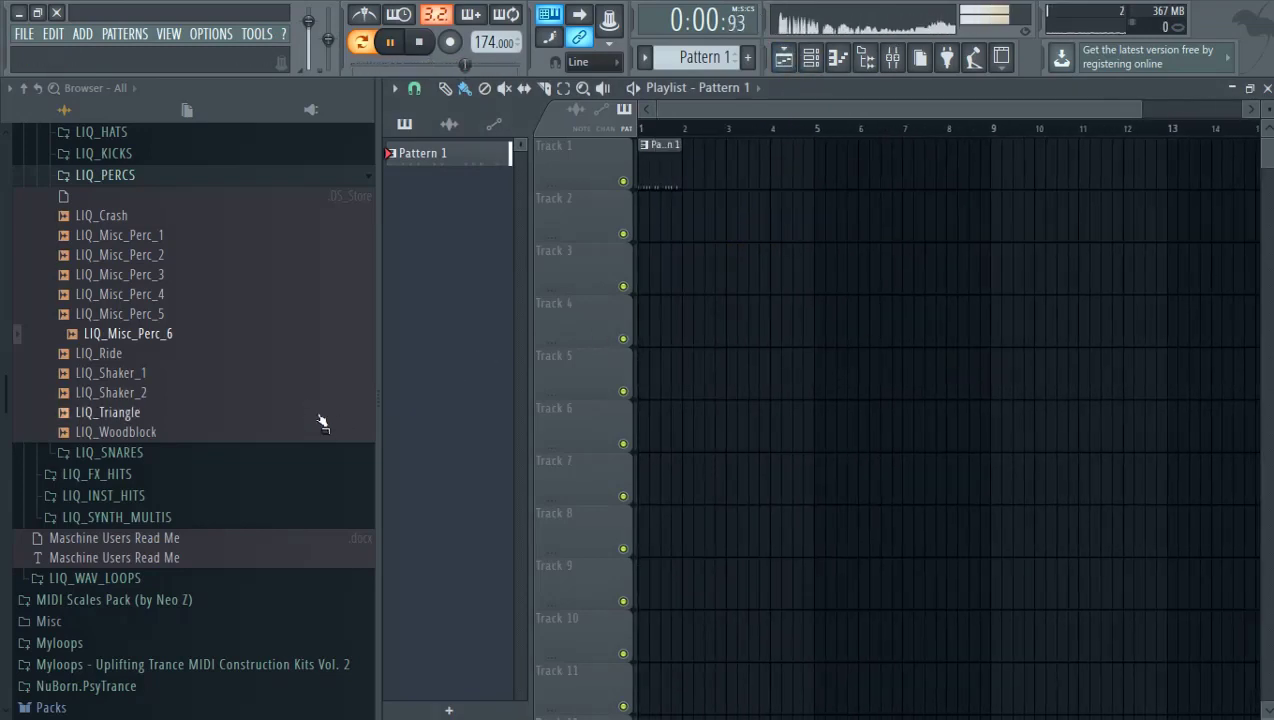
key("space")
left_click(295, 364)
left_click(811, 57)
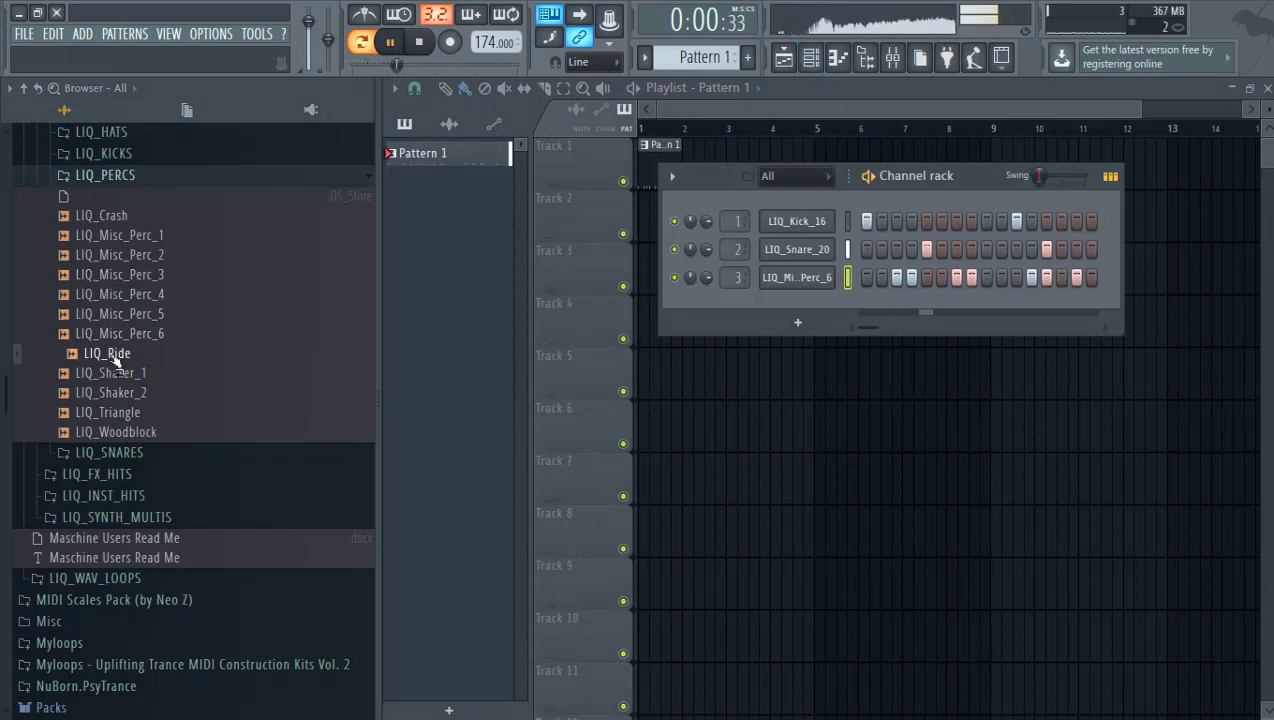
left_click_drag(766, 325, 912, 333)
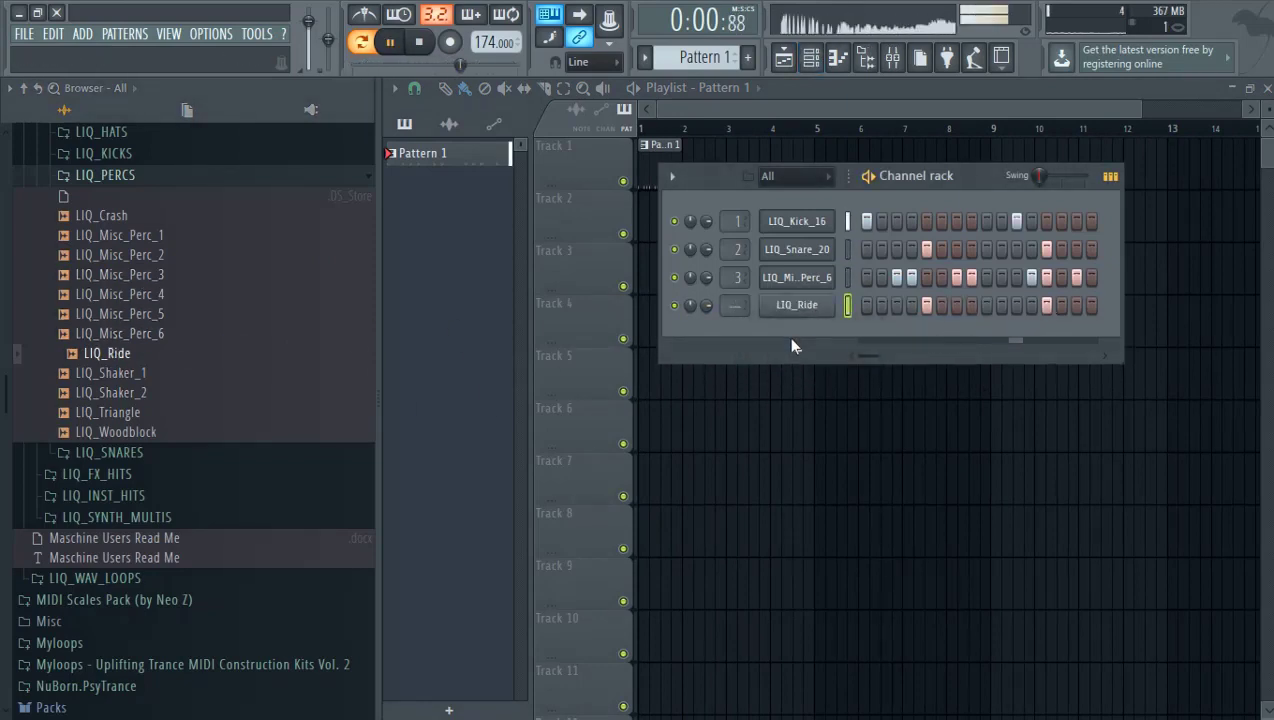
Step: Route the LIQ_Ride channel to mixer track 4
left_click(797, 305)
key("F9")
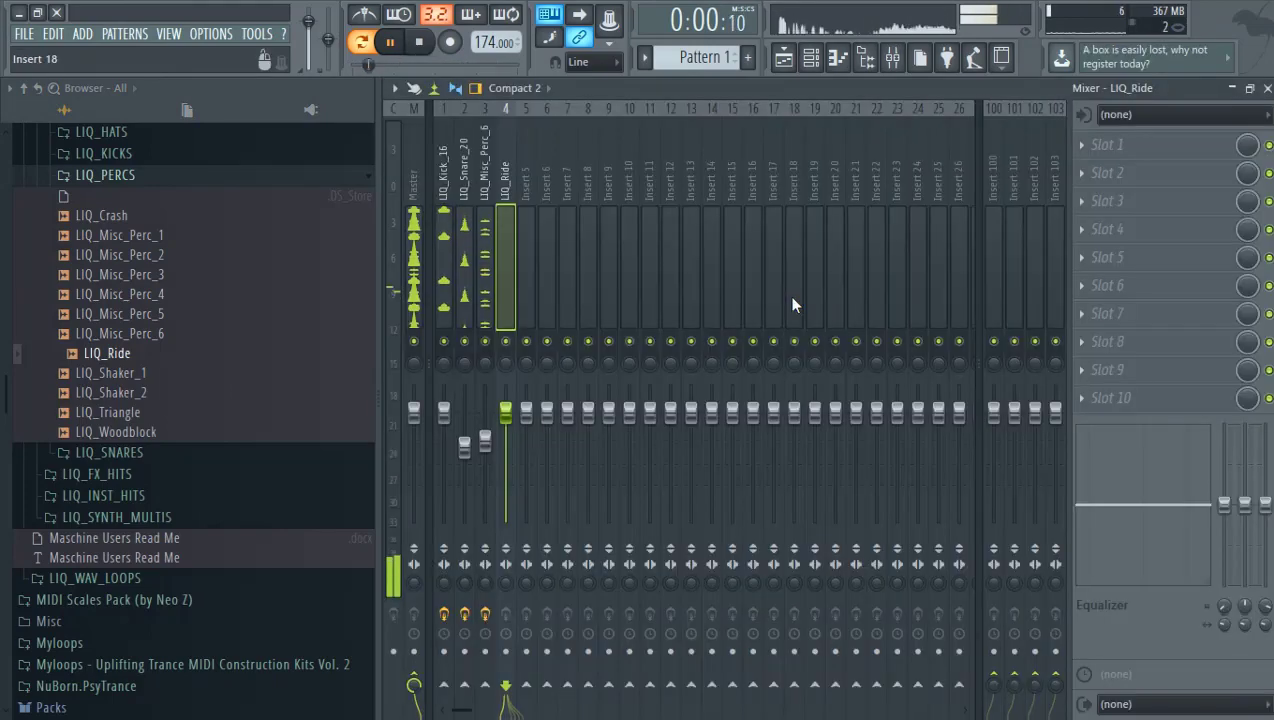
left_click(811, 57)
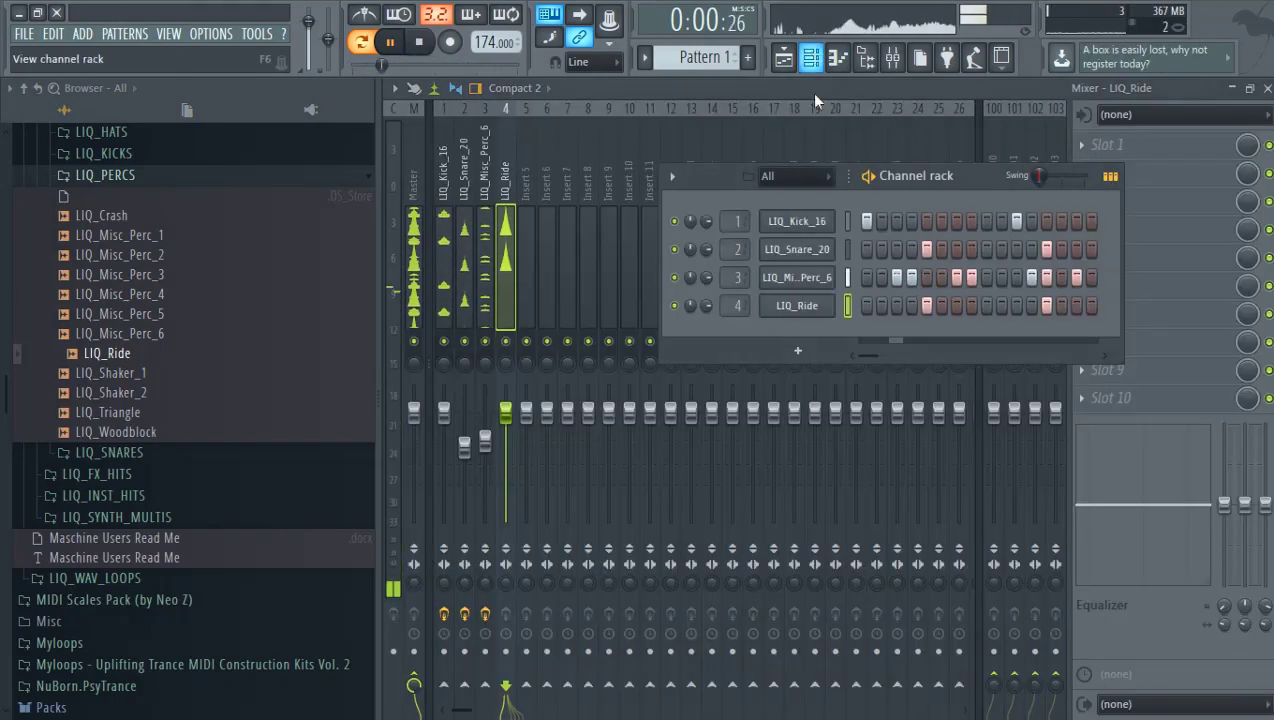
Step: Shorten the LIQ_Ride sample's tail by raising its OUT fade in the sampler settings
left_click(797, 305)
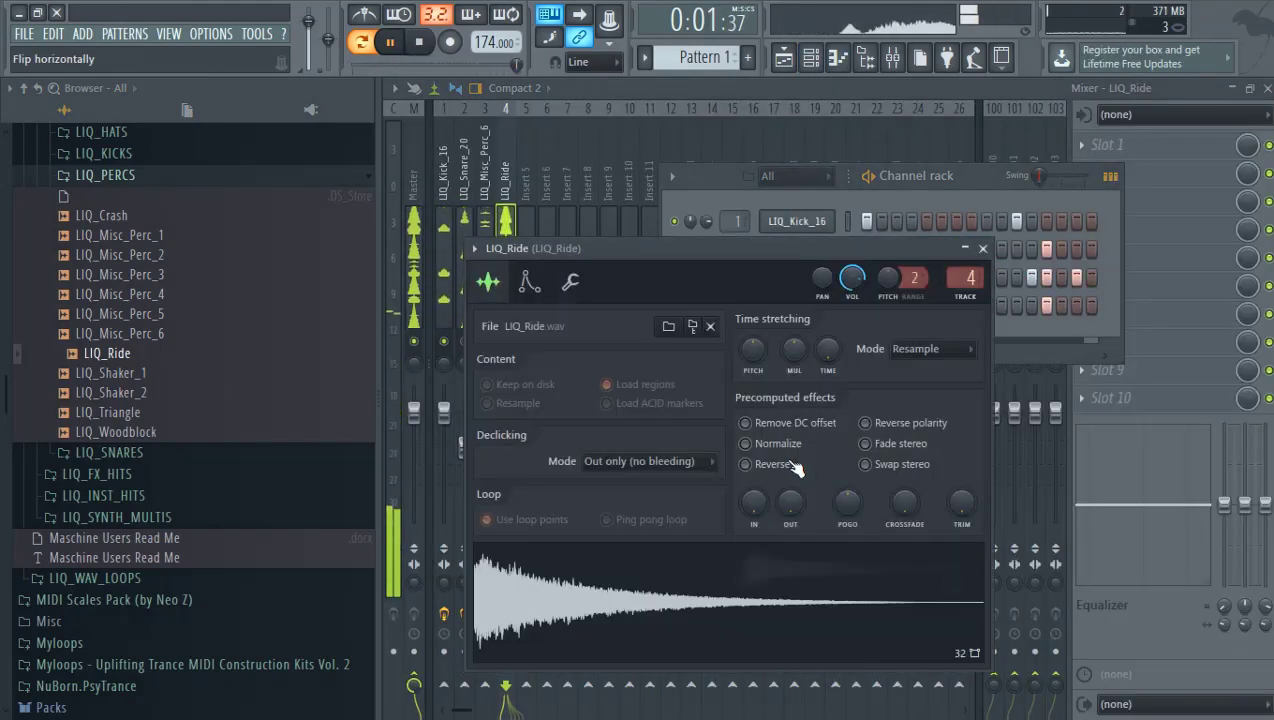
left_click_drag(778, 243, 821, 153)
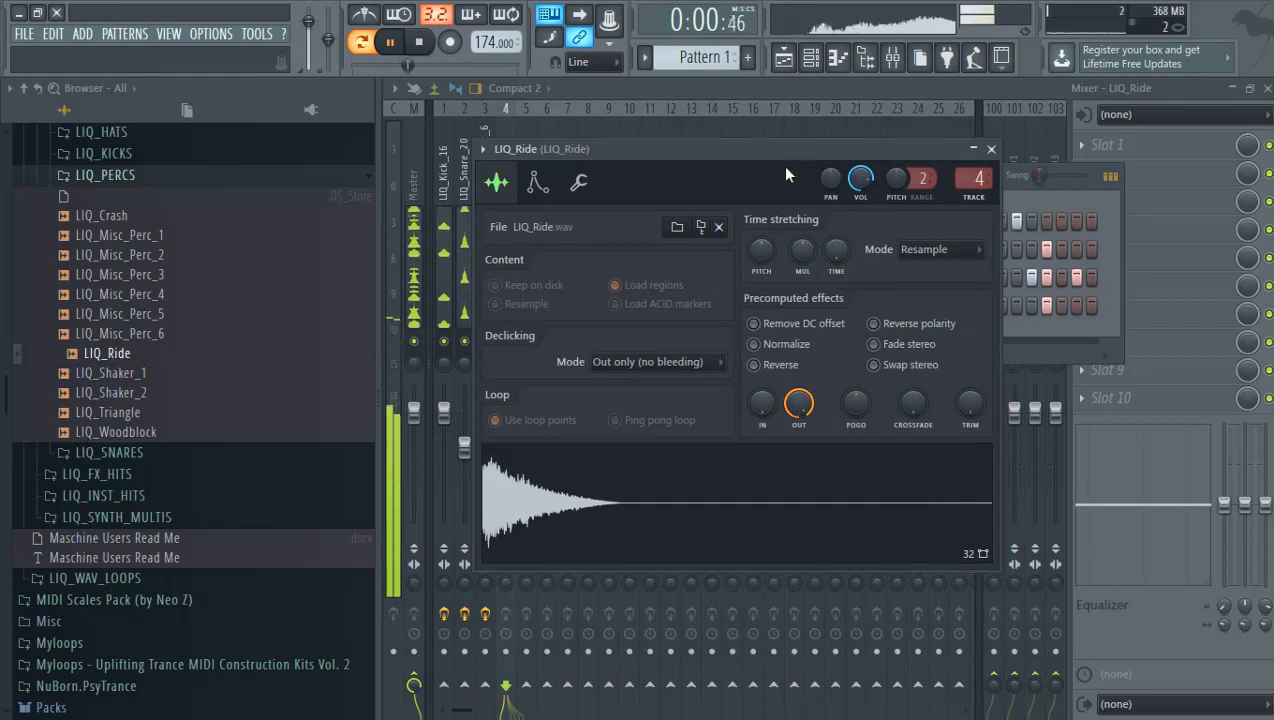
left_click(505, 133)
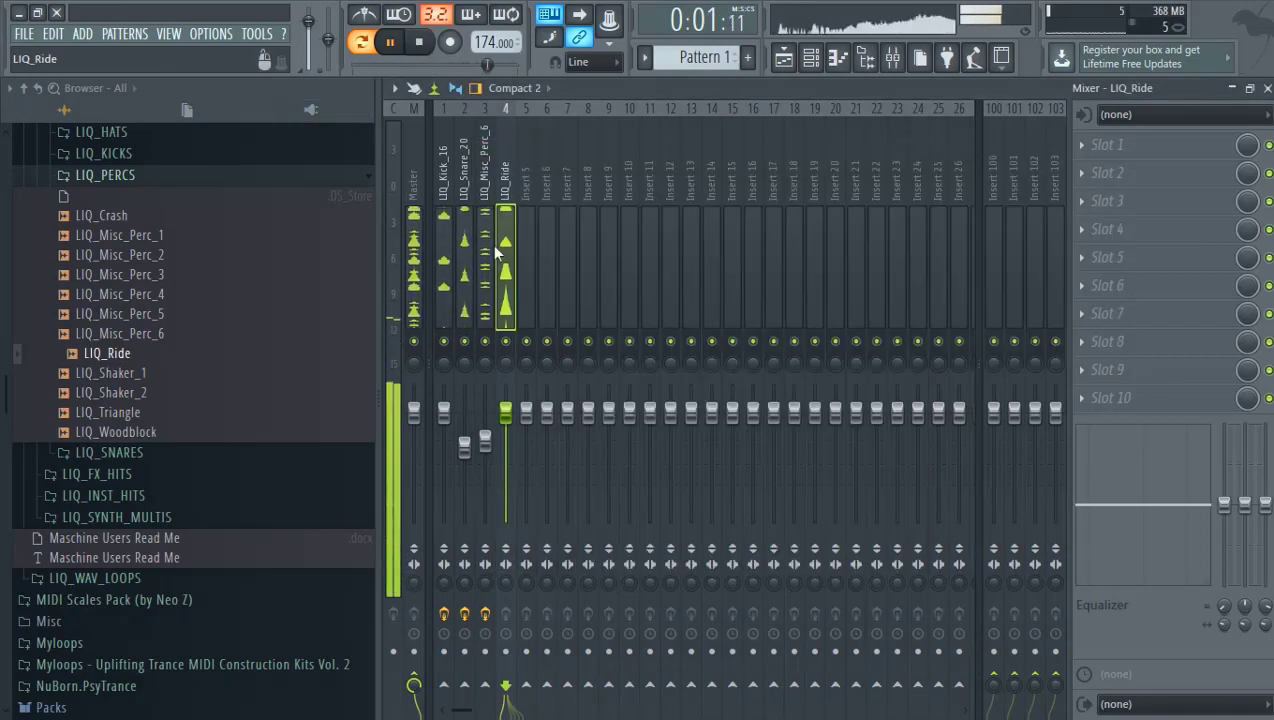
Step: Insert Fruity Parametric EQ 2 in the first effect slot of LIQ_Ride and pull band 1 down into the high mids
left_click(1103, 150)
left_click(925, 253)
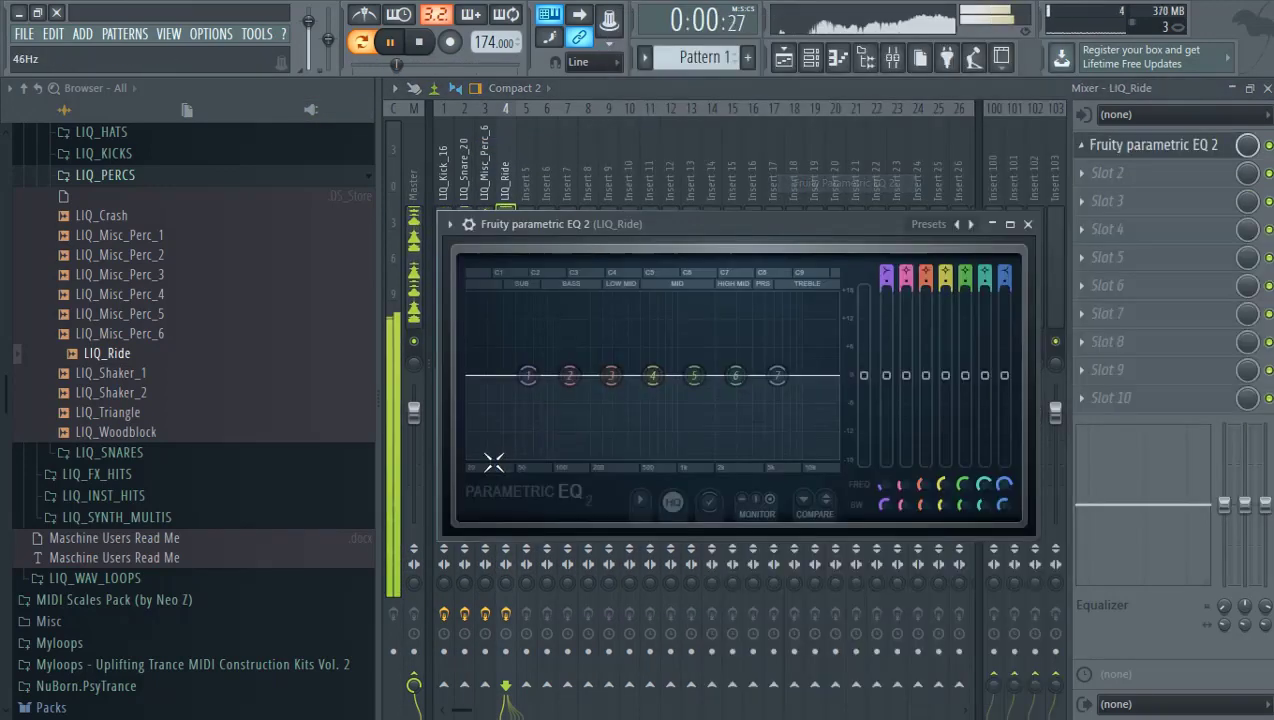
left_click_drag(527, 375, 735, 458)
Step: Close the ride EQ and lower the LIQ_Ride mixer fader below the snare and percussion faders
left_click(486, 178)
left_click(503, 188)
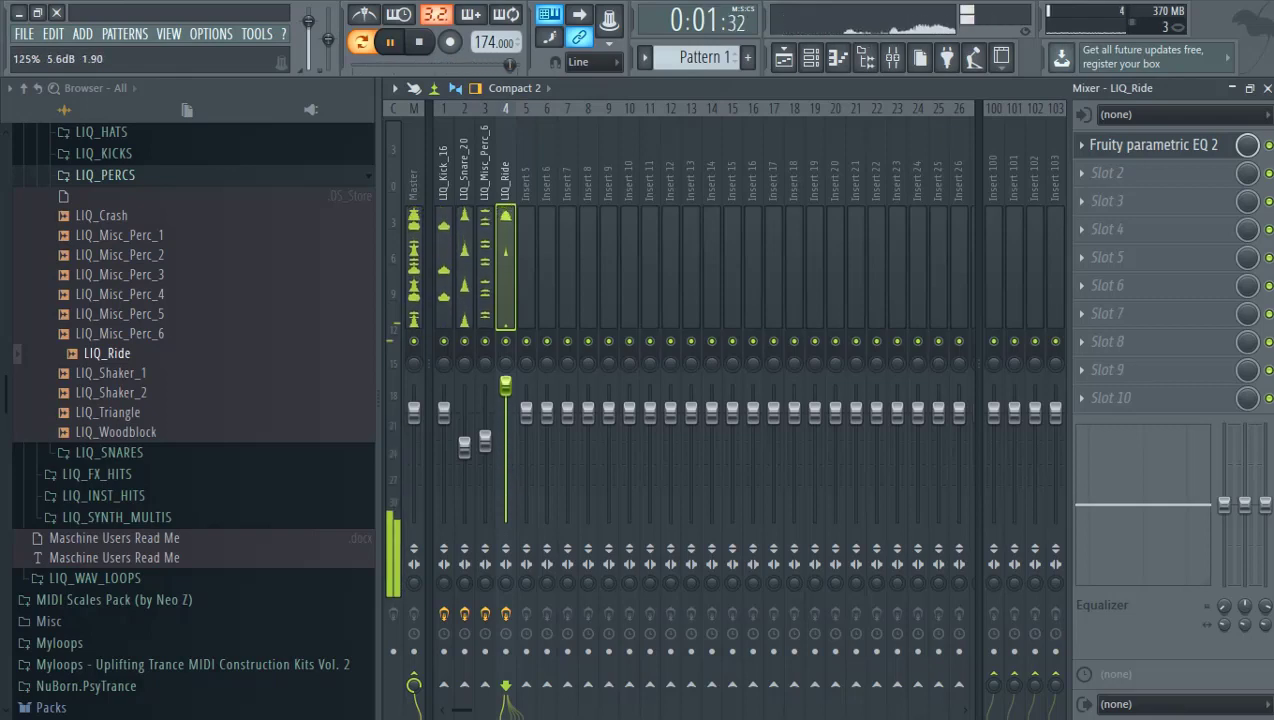
left_click_drag(506, 385, 506, 437)
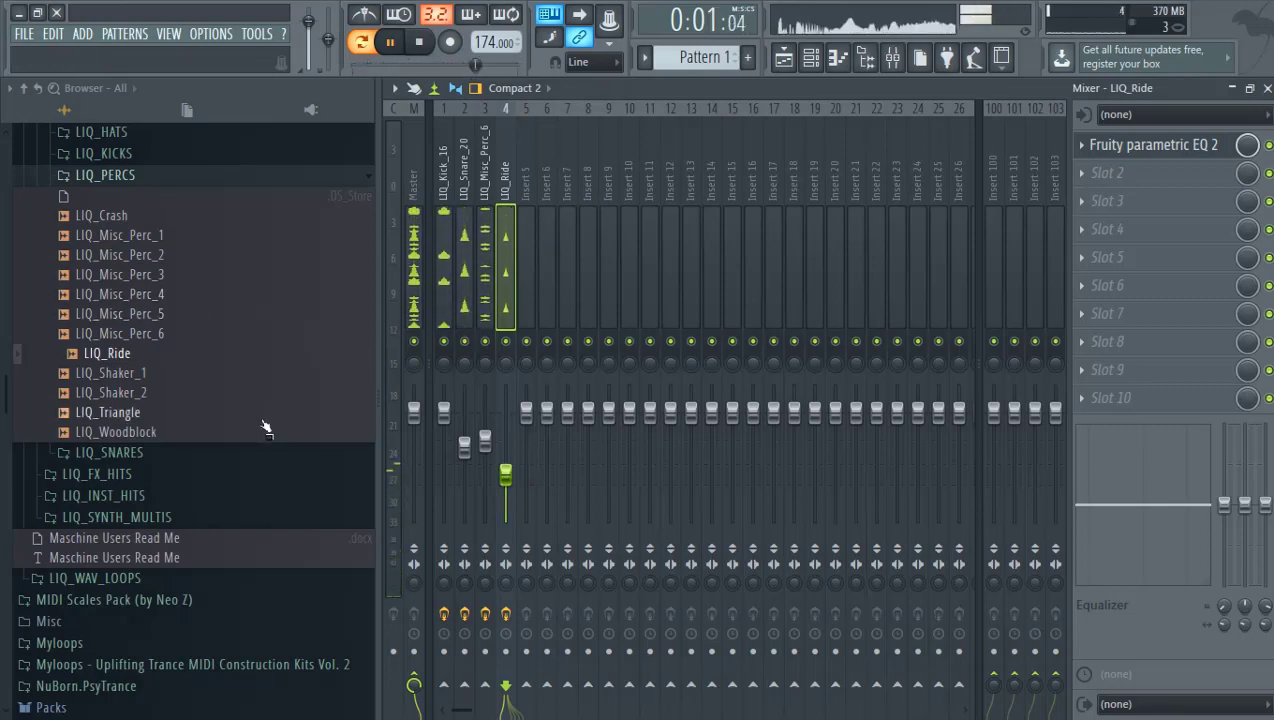
Step: Audition LIQ_Misc_Perc_2 and LIQ_Crash against the beat, collapse LIQ_PERCS and look into LIQ_SNARES
key("space")
left_click(217, 256)
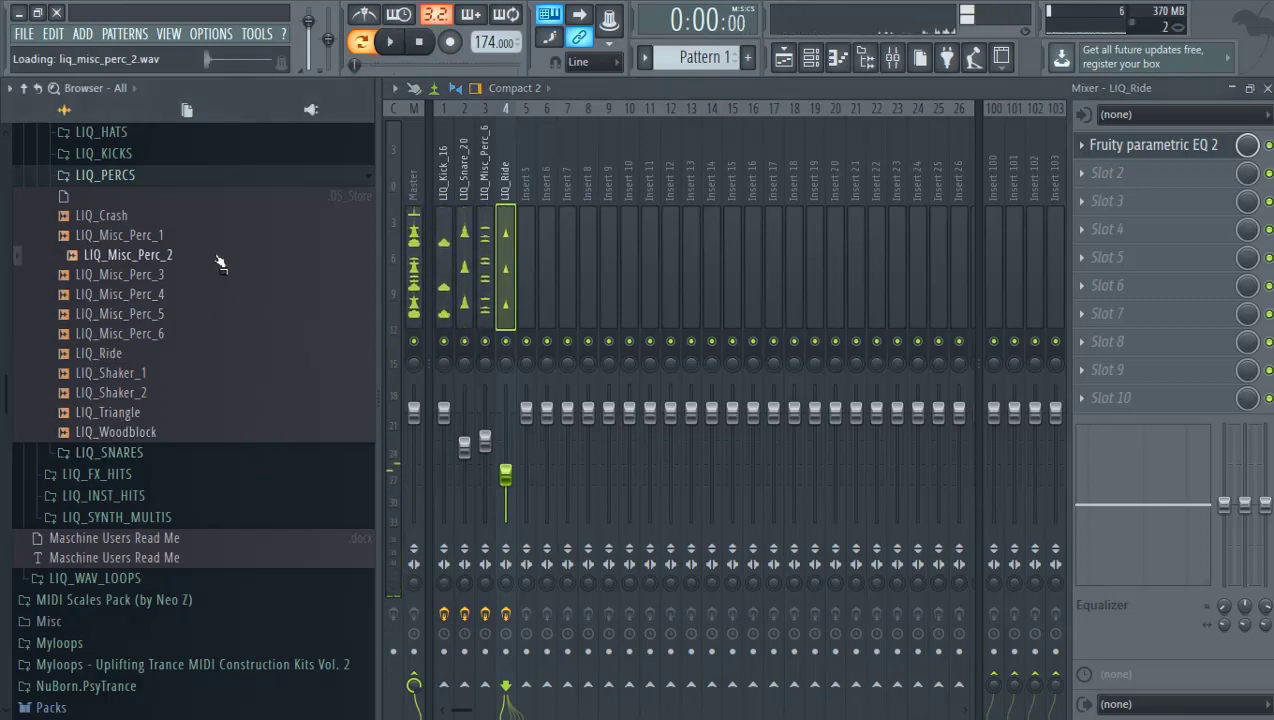
left_click(211, 220)
key("space")
left_click(222, 176)
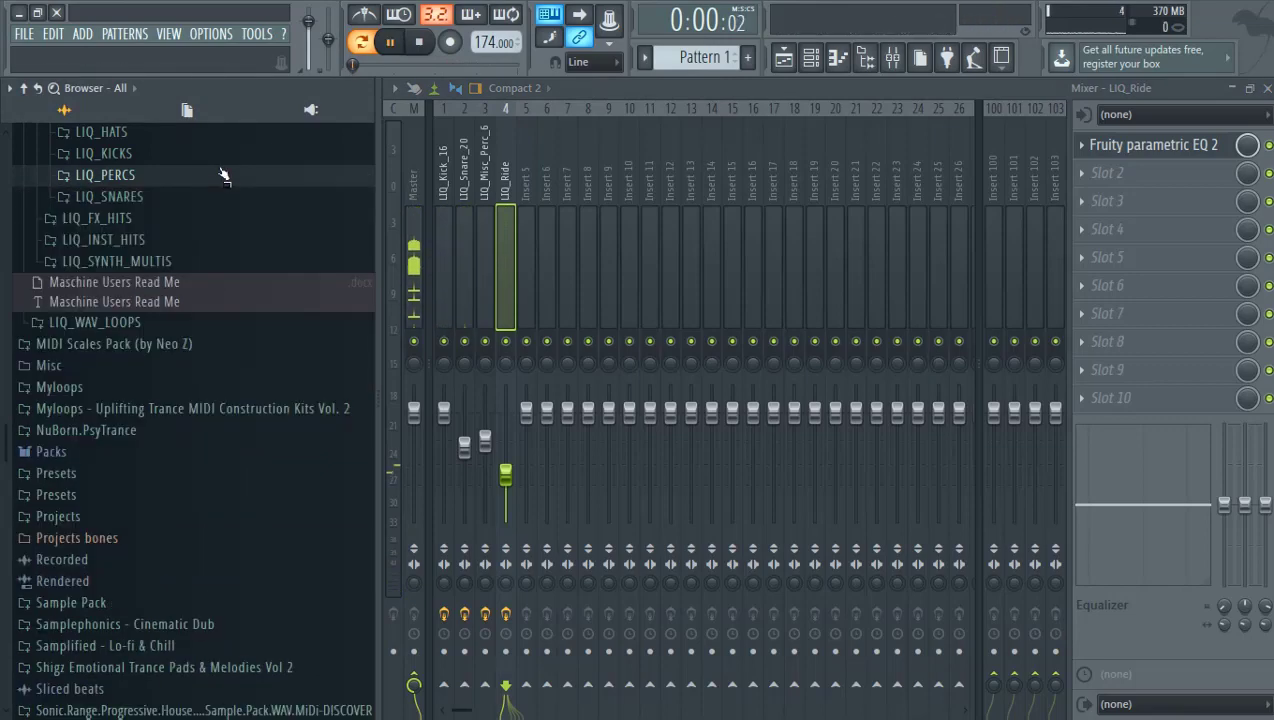
left_click(217, 198)
left_click(201, 198)
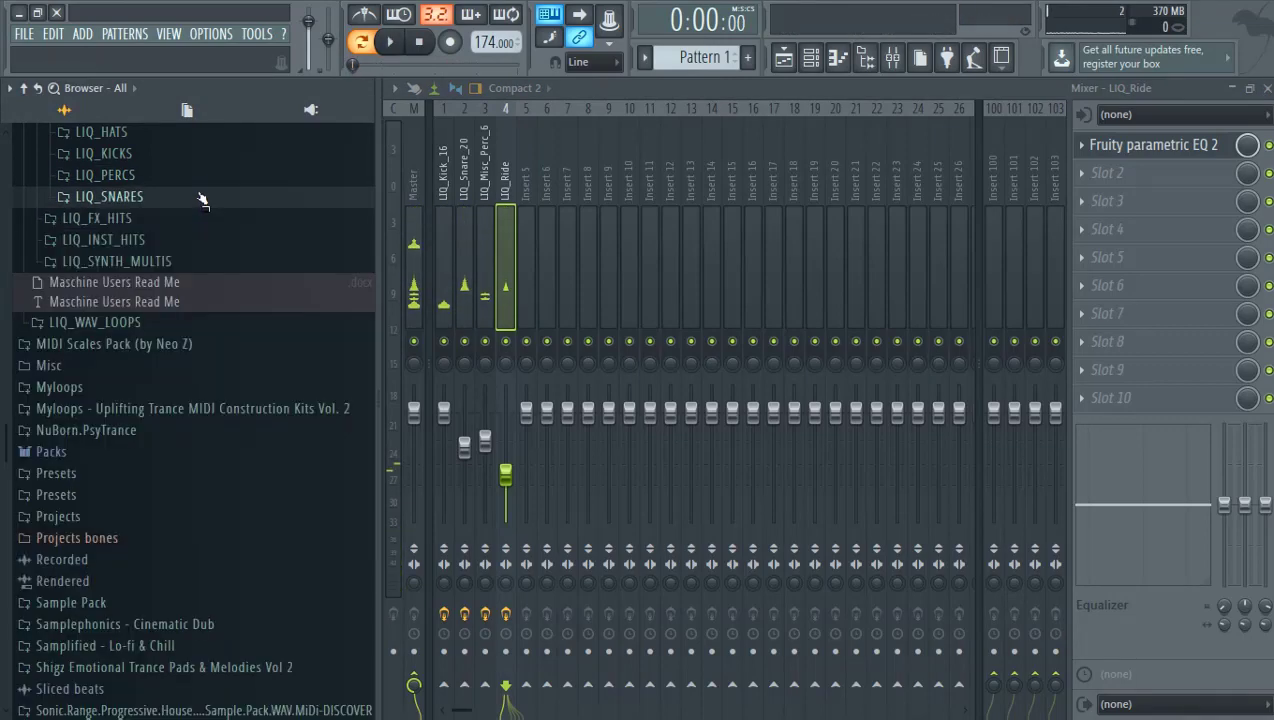
Step: Audition the closed hats in LIQ_HATS, add LIQ_CHat_4 as a fifth channel and play the pattern
left_click(210, 139)
left_click(215, 175)
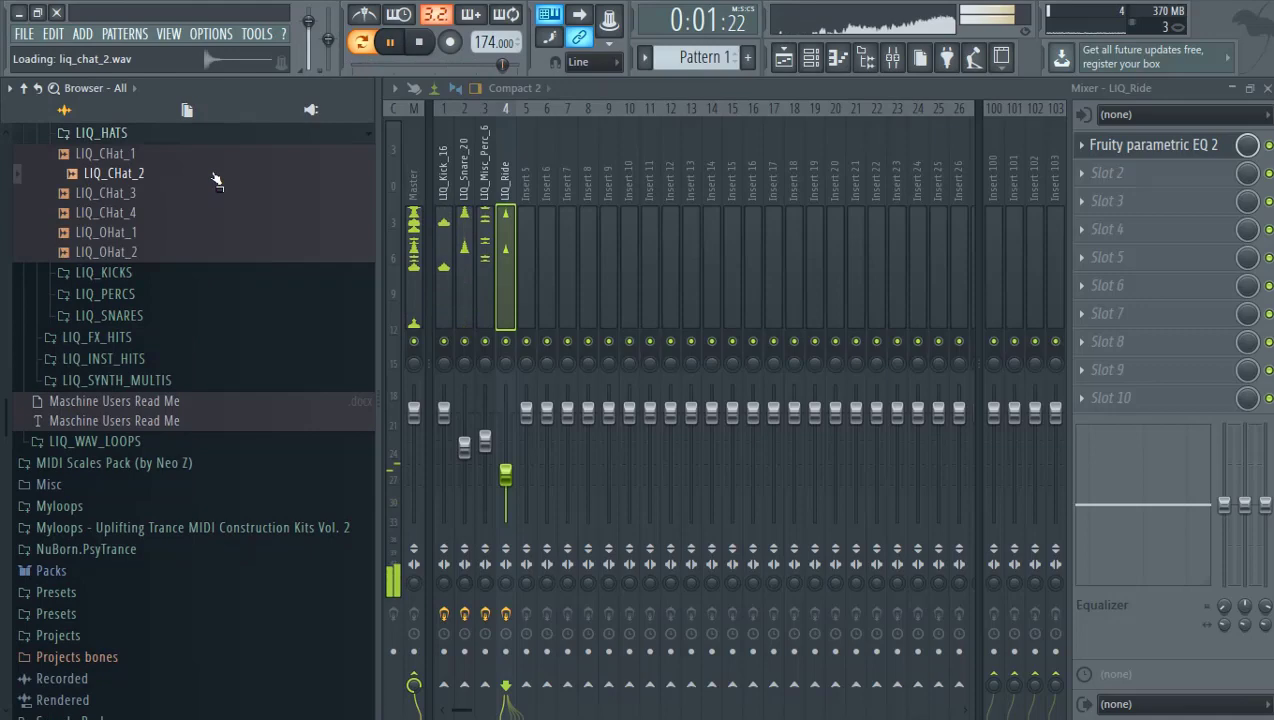
left_click(811, 57)
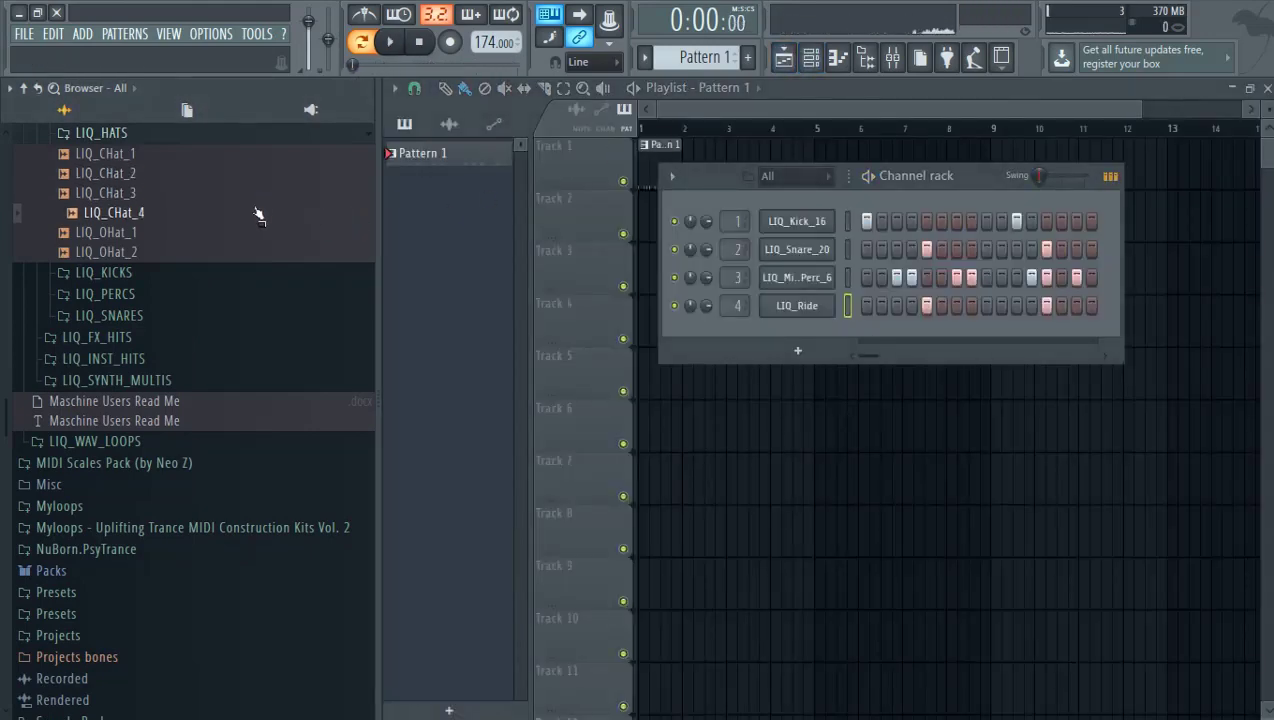
left_click_drag(778, 316, 910, 374)
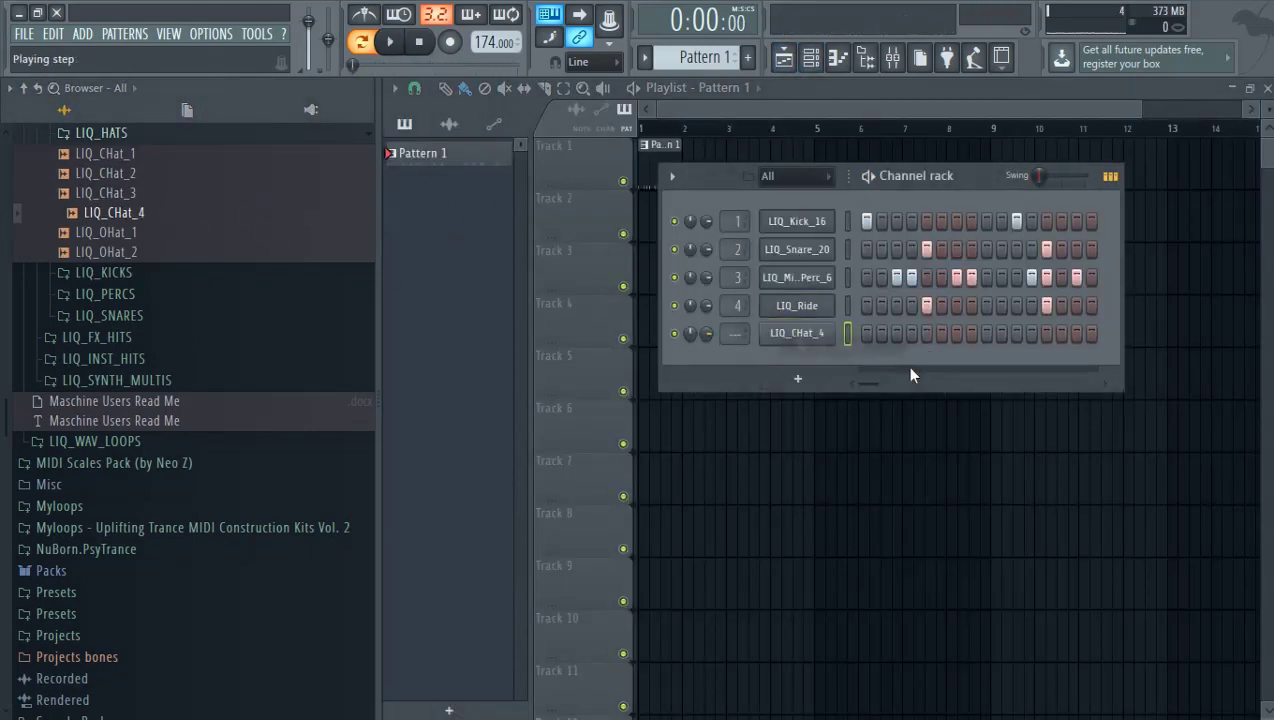
mouse_move(868, 333)
left_mouse_down()
mouse_move(913, 333)
mouse_move(866, 343)
left_mouse_up()
key("space")
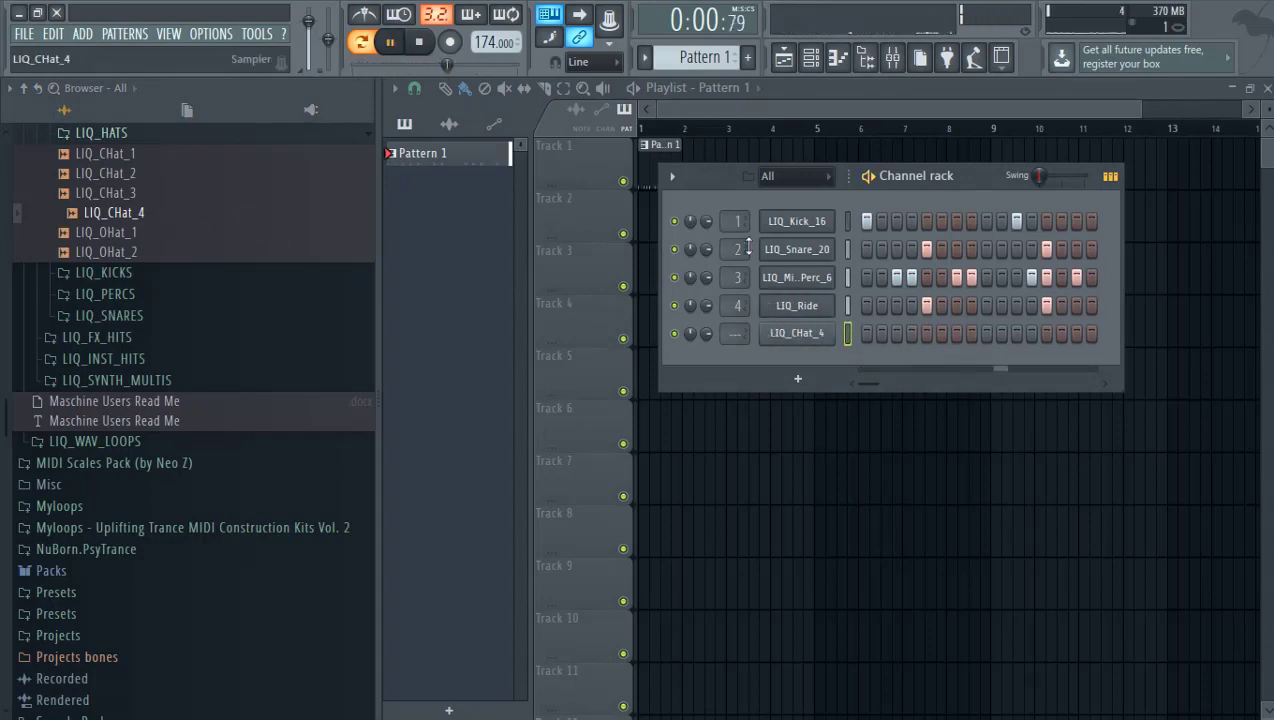
Step: Create Pattern 2, place it at bar 1 on playlist Track 2 and play the arrangement in song mode
left_click(711, 100)
scroll(700, 238, "up", 3)
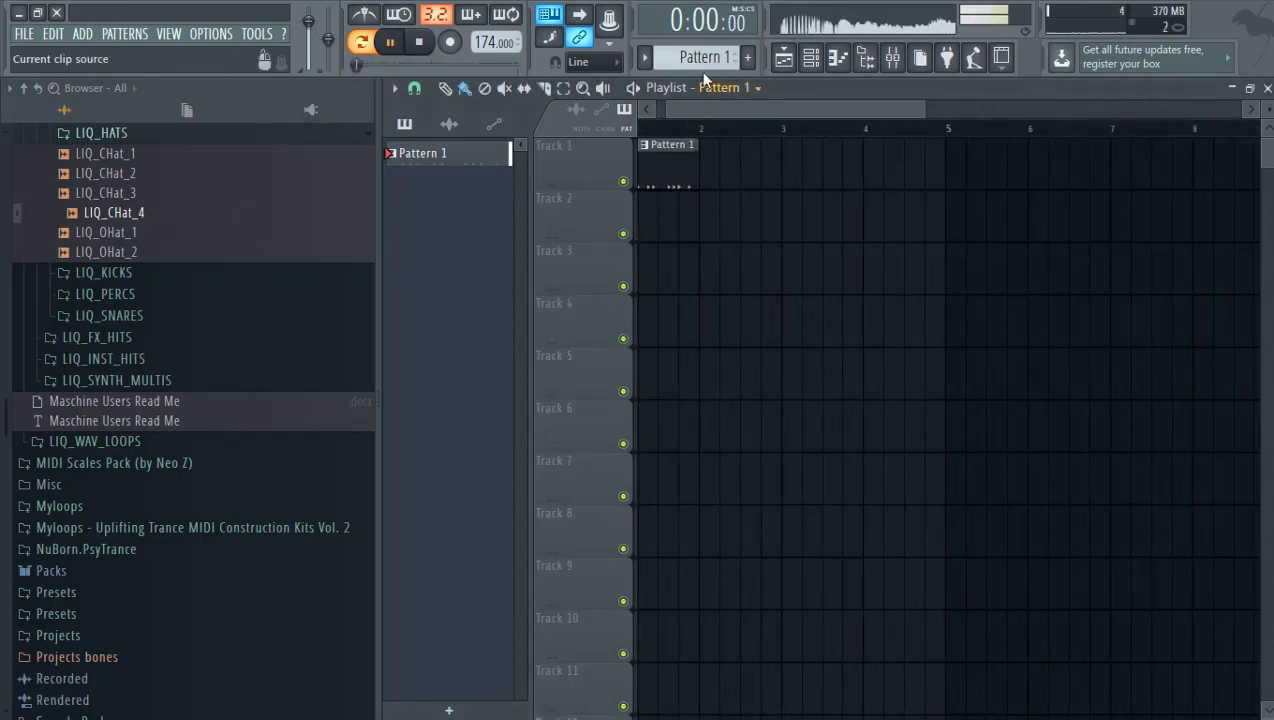
left_click_drag(669, 228, 636, 228)
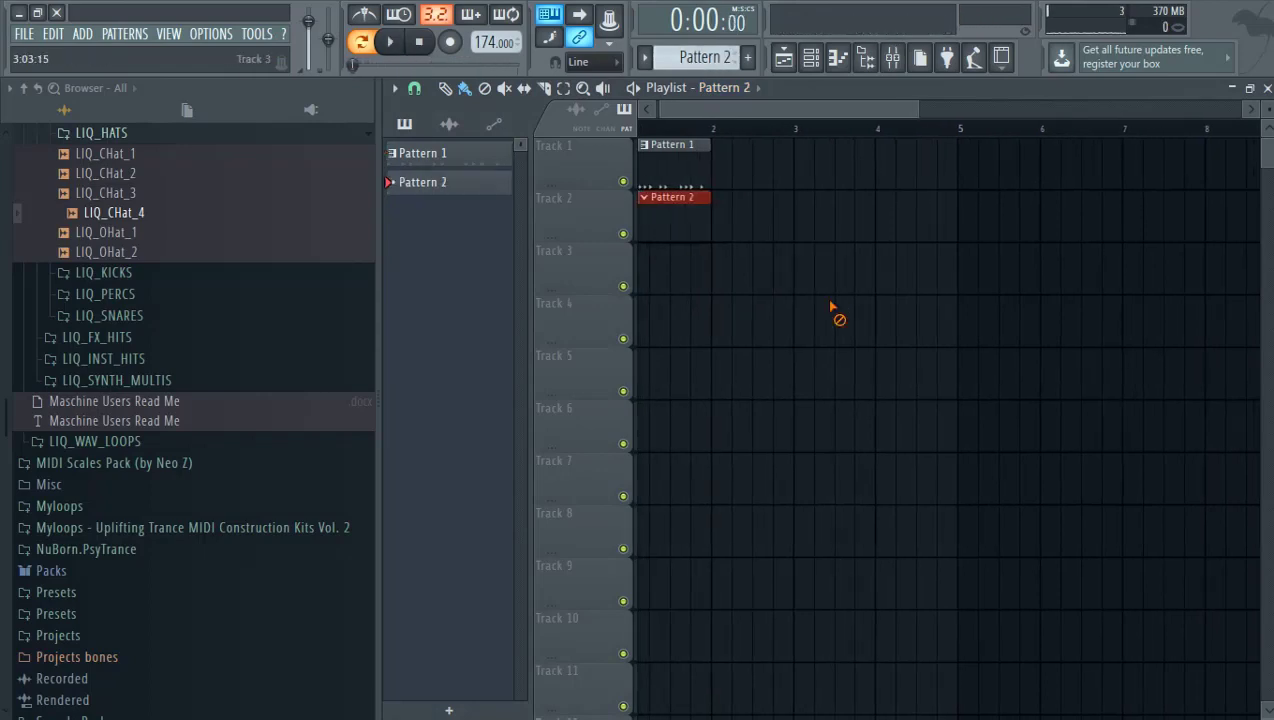
left_click(387, 42)
left_click_drag(832, 353, 855, 353)
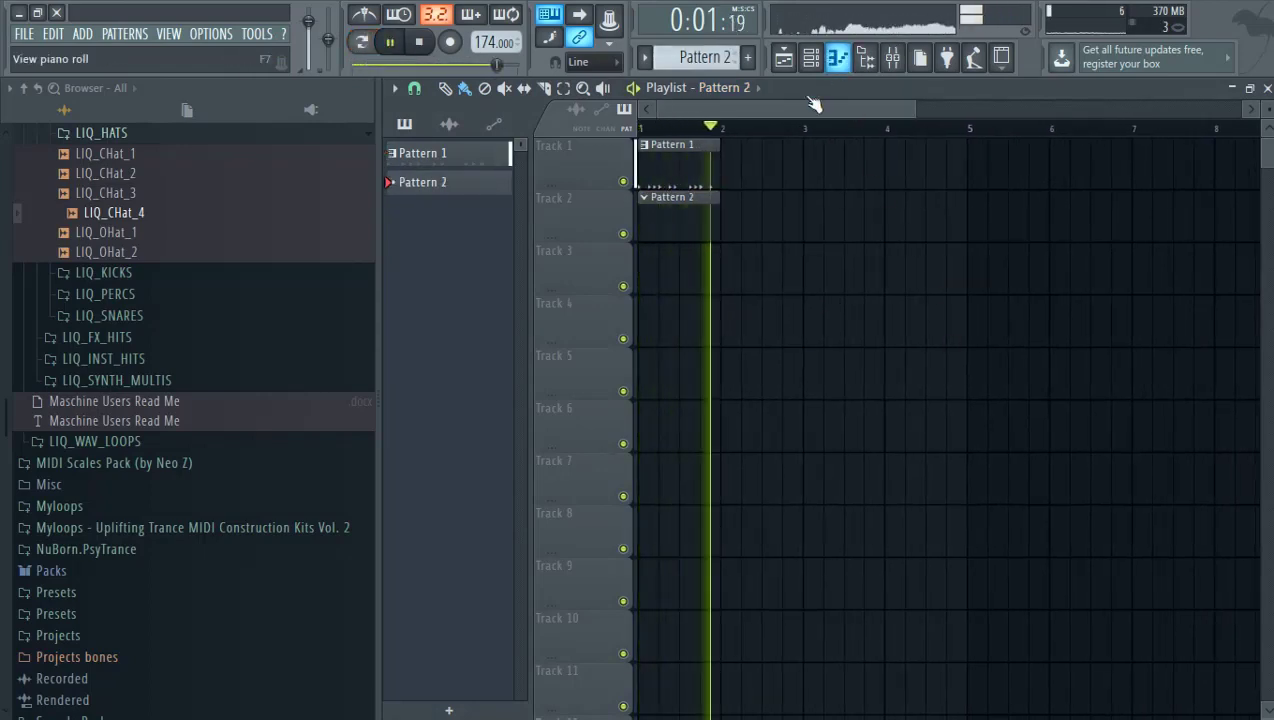
Step: Open the piano roll of LIQ_CHat_4 in Pattern 2 and place a one-step C5 note at the start of bar 1
left_click(837, 57)
key("space")
scroll(489, 448, "down", 6)
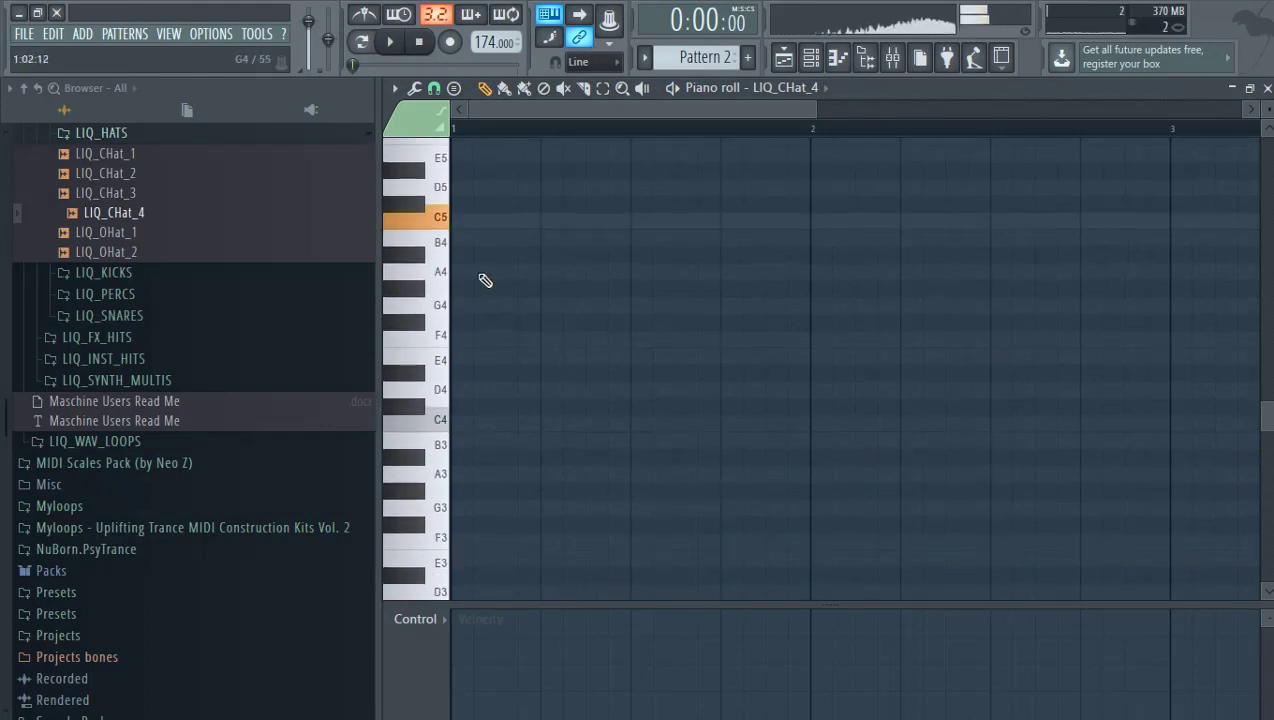
scroll(580, 338, "up", 3)
scroll(583, 327, "down", 1)
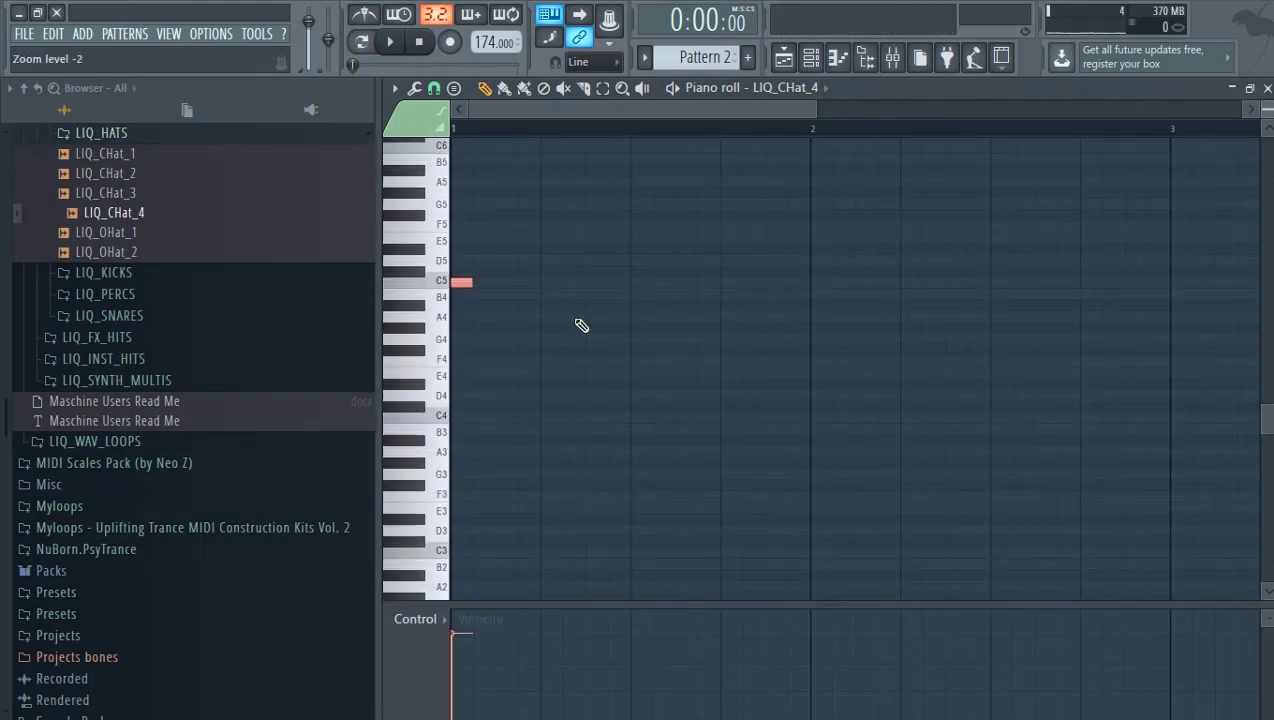
Step: Duplicate the C5 hat note three times to fill the first beat and ramp the four velocities upward
key("ctrl+b")
key("ctrl+b")
key("ctrl+b")
scroll(614, 338, "up", 1)
scroll(579, 385, "up", 1)
left_click(582, 388, "ctrl")
scroll(590, 410, "up", 2)
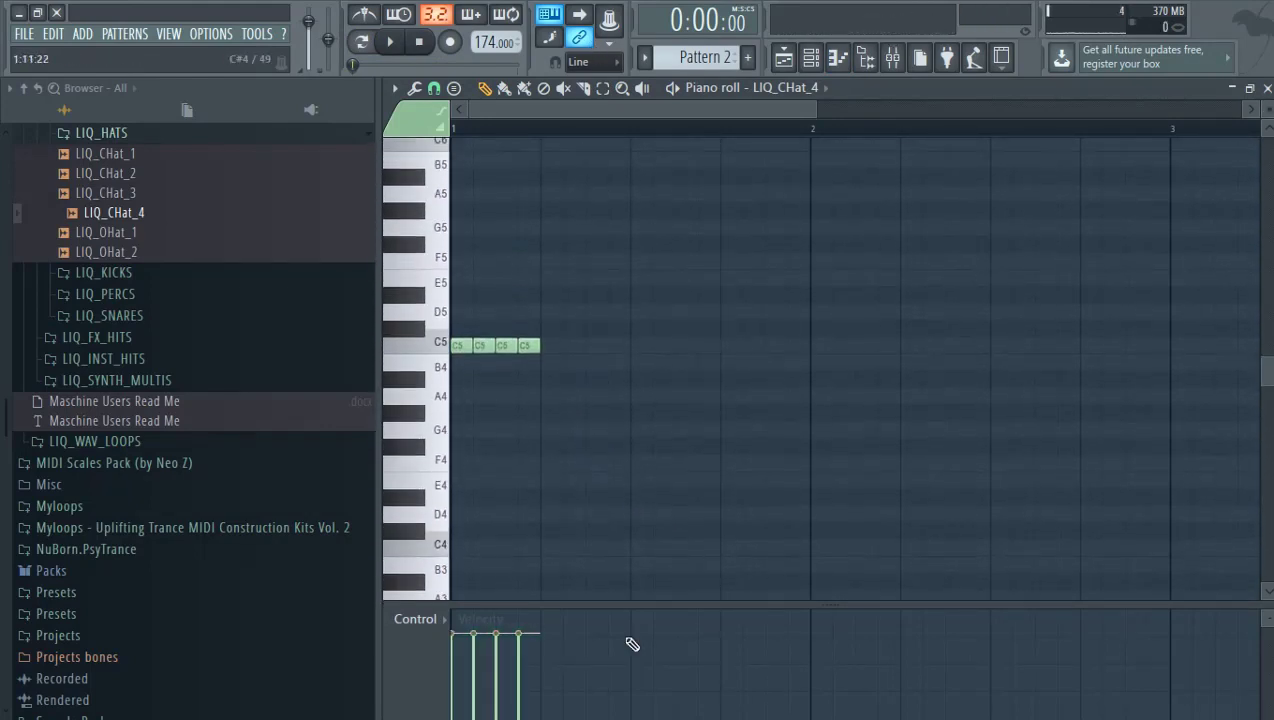
left_click_drag(510, 651, 514, 653)
key("space")
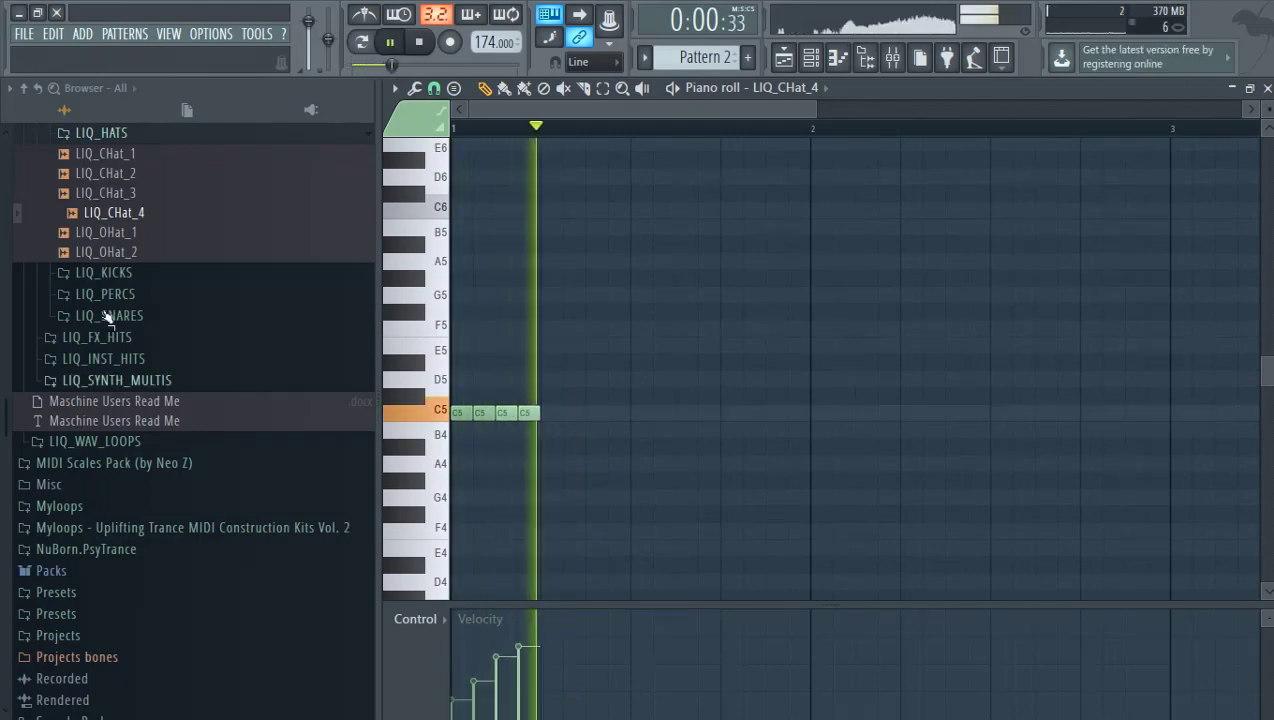
Step: Try LIQ_CHat_3 and LIQ_CHat_2 as the hat channel's sample and settle on LIQ_CHat_1
key("space")
middle_click(114, 218)
left_click(176, 193)
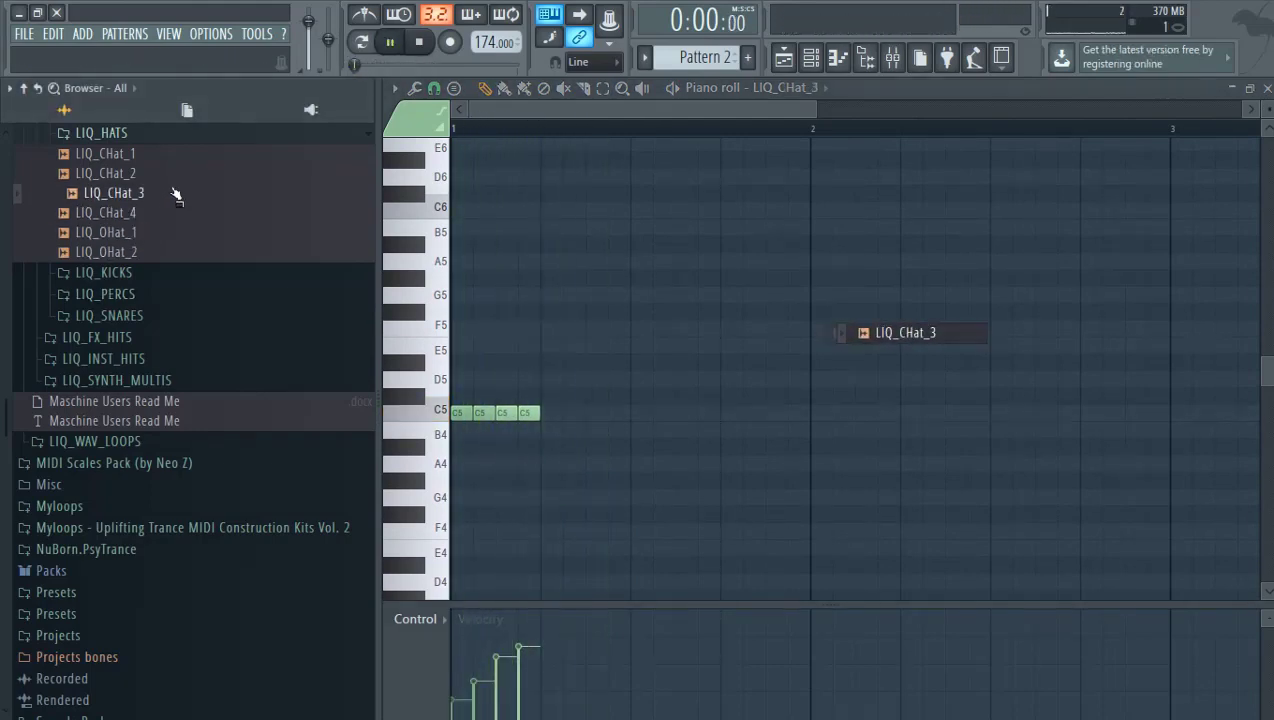
left_click(185, 174)
left_click(193, 160)
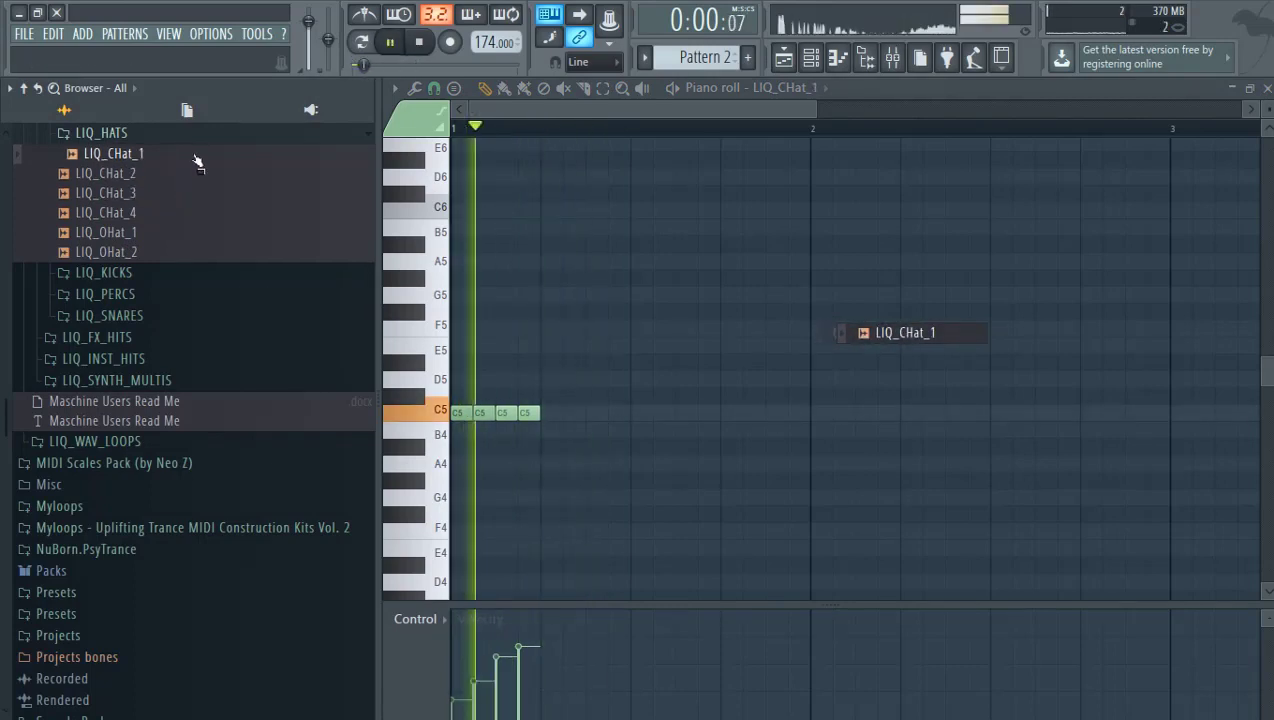
left_click(203, 167)
left_click(202, 158)
Step: Duplicate the four-note hat group to fill the bar in Pattern 2 and play it in the playlist
key("space")
key("ctrl+a")
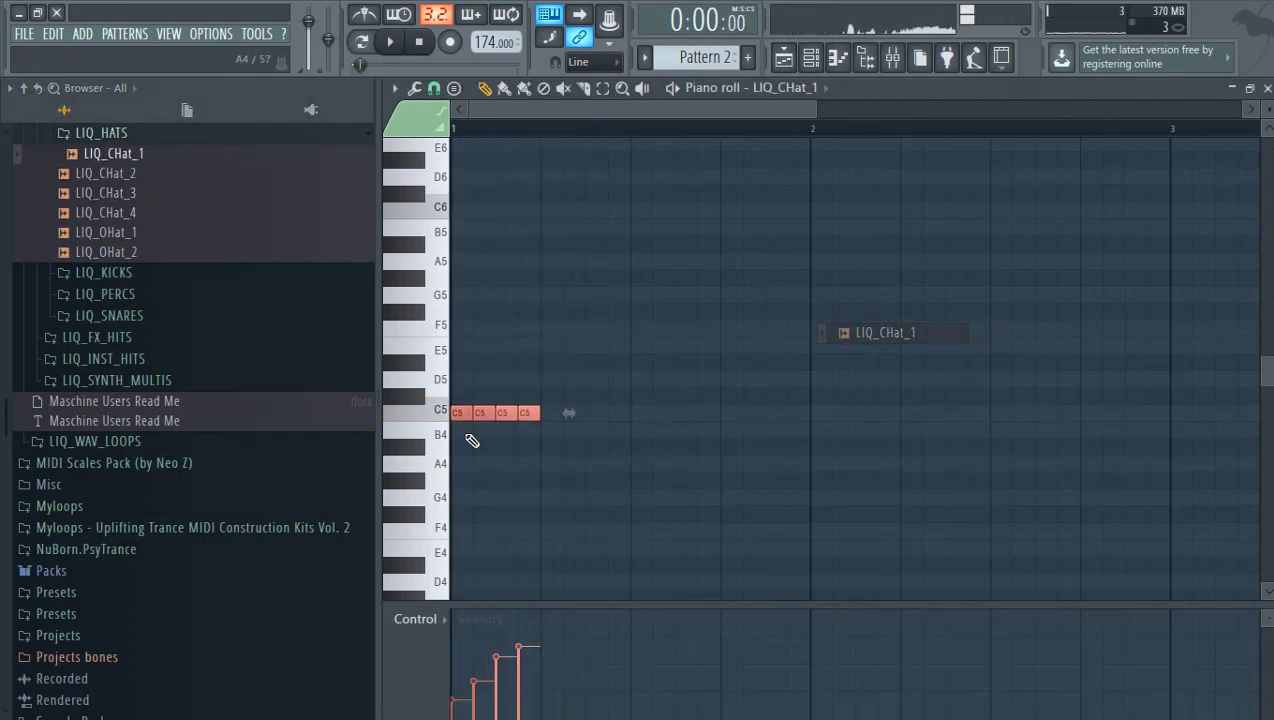
key("ctrl+b")
key("ctrl+b")
key("space")
key("F5")
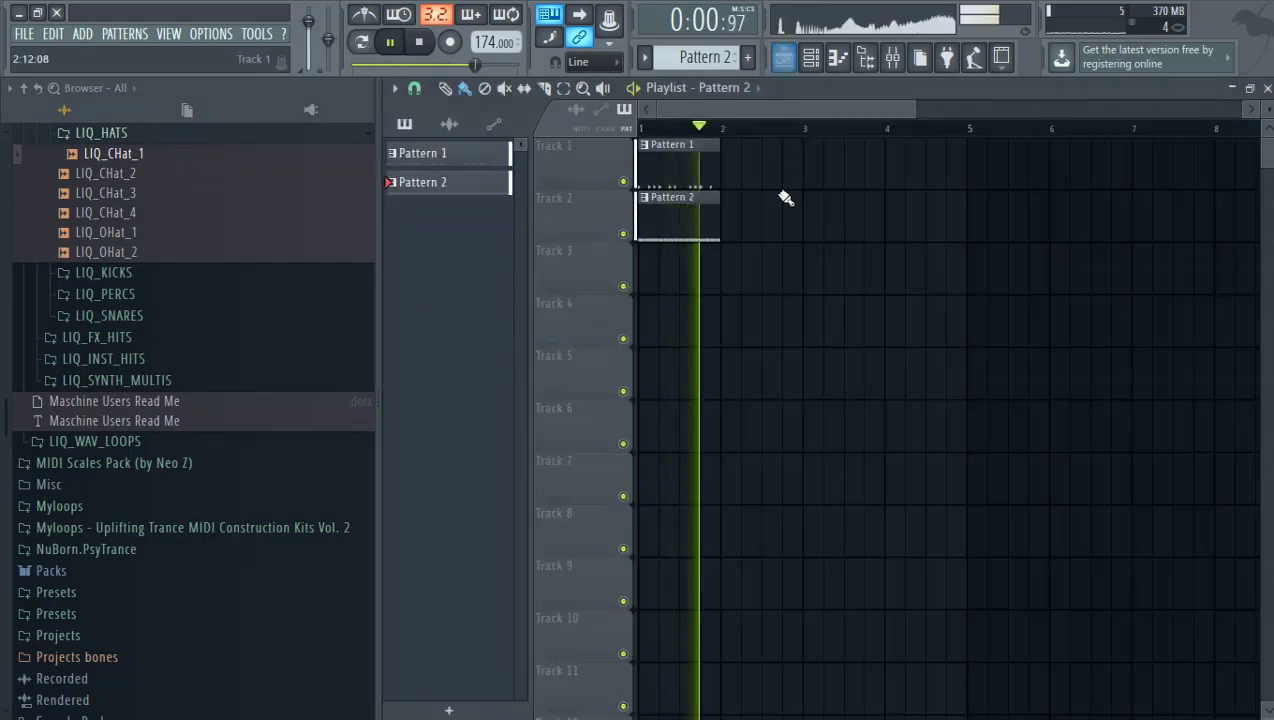
Step: Route the LIQ_CHat_1 channel to mixer track 5
left_click(892, 58)
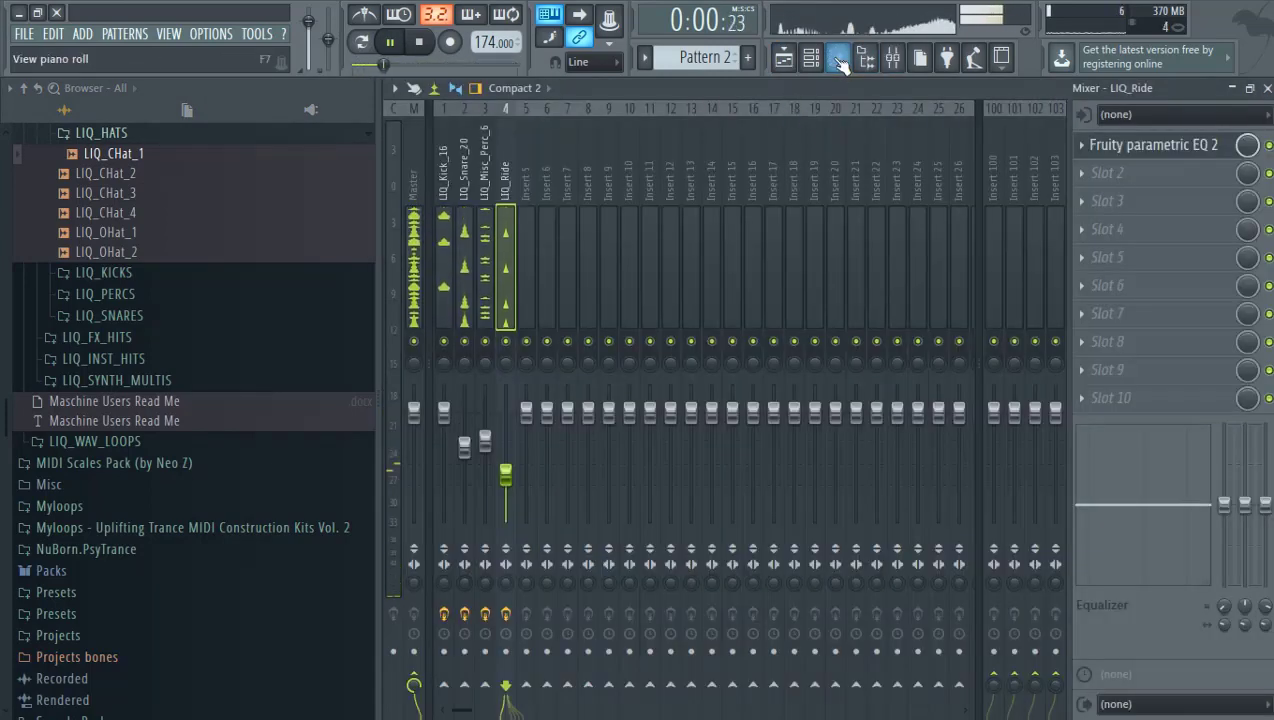
left_click(822, 62)
left_click(806, 330)
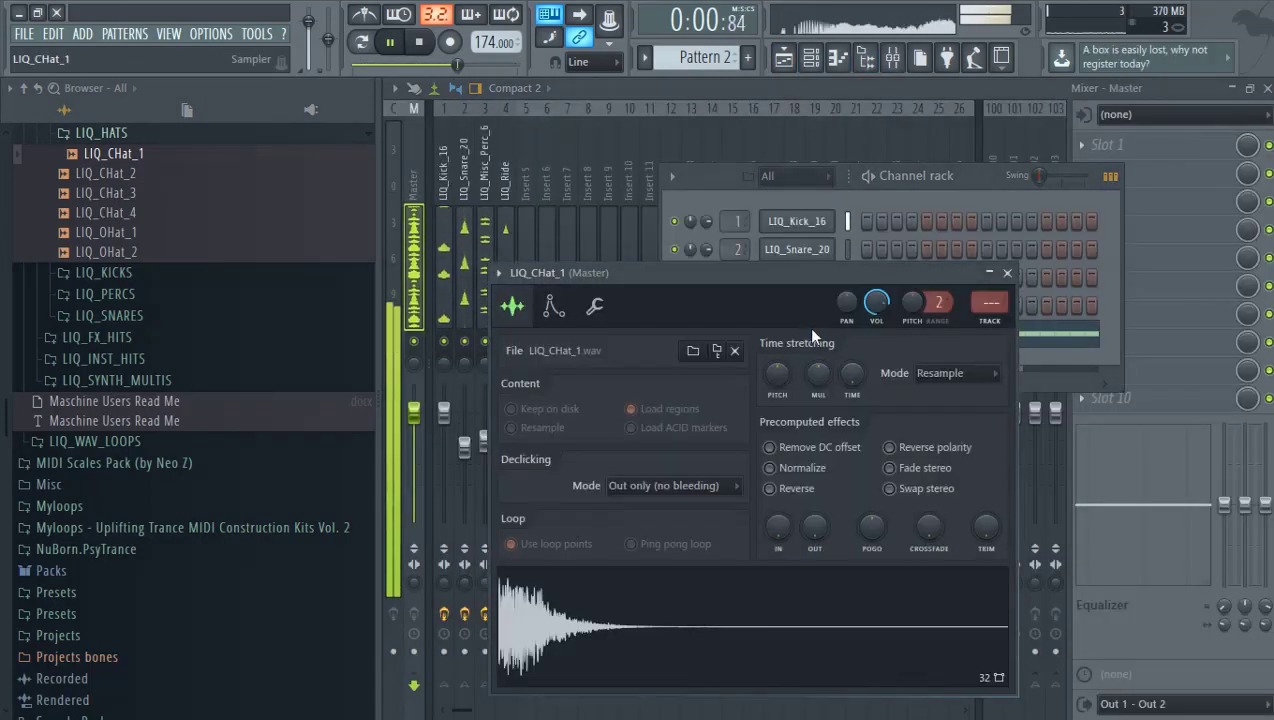
key("ctrl+l")
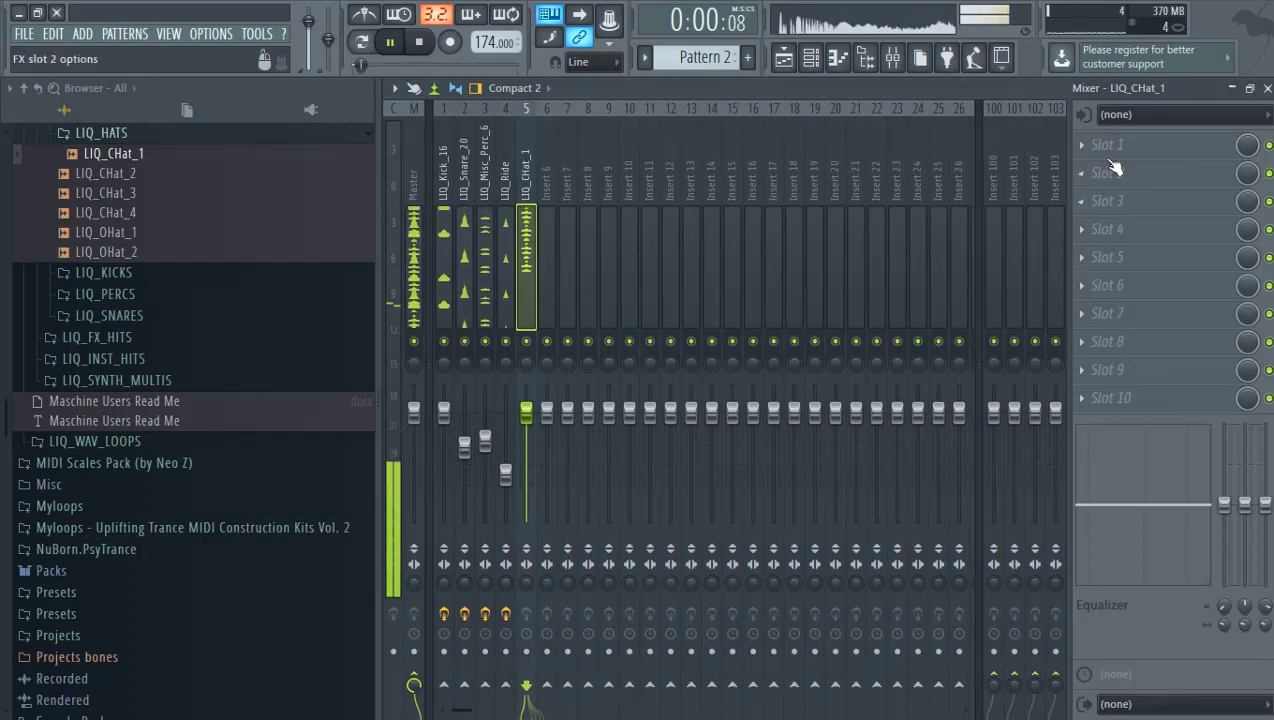
Step: Add Fruity parametric EQ 2 to the LIQ_CHat_1 track with lows cut below about 1 kHz and highs boosted 2 dB, and lower its fader
left_click(1082, 145)
left_click(888, 186)
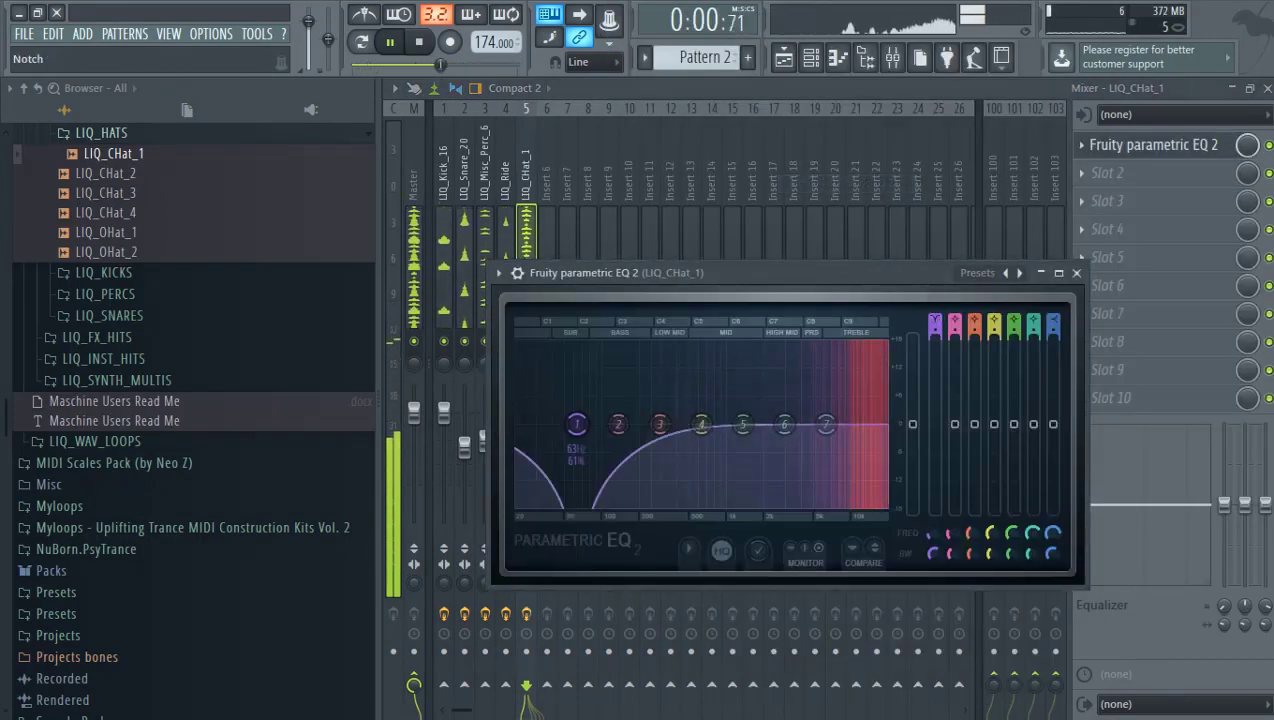
left_click_drag(576, 424, 738, 424)
left_click_drag(826, 424, 805, 402)
mouse_move(785, 424)
left_mouse_down()
mouse_move(786, 405)
mouse_move(808, 404)
mouse_move(785, 412)
left_mouse_up()
left_click_drag(808, 411, 821, 413)
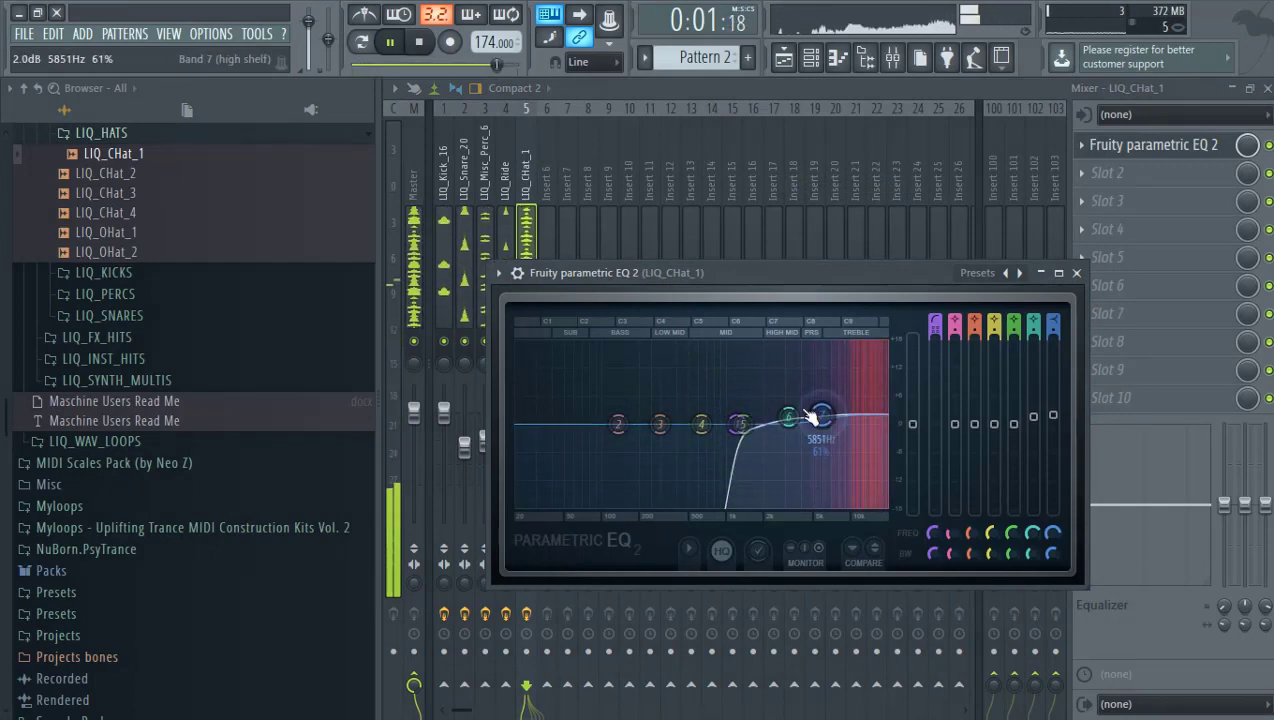
key("Escape")
left_click_drag(526, 410, 526, 453)
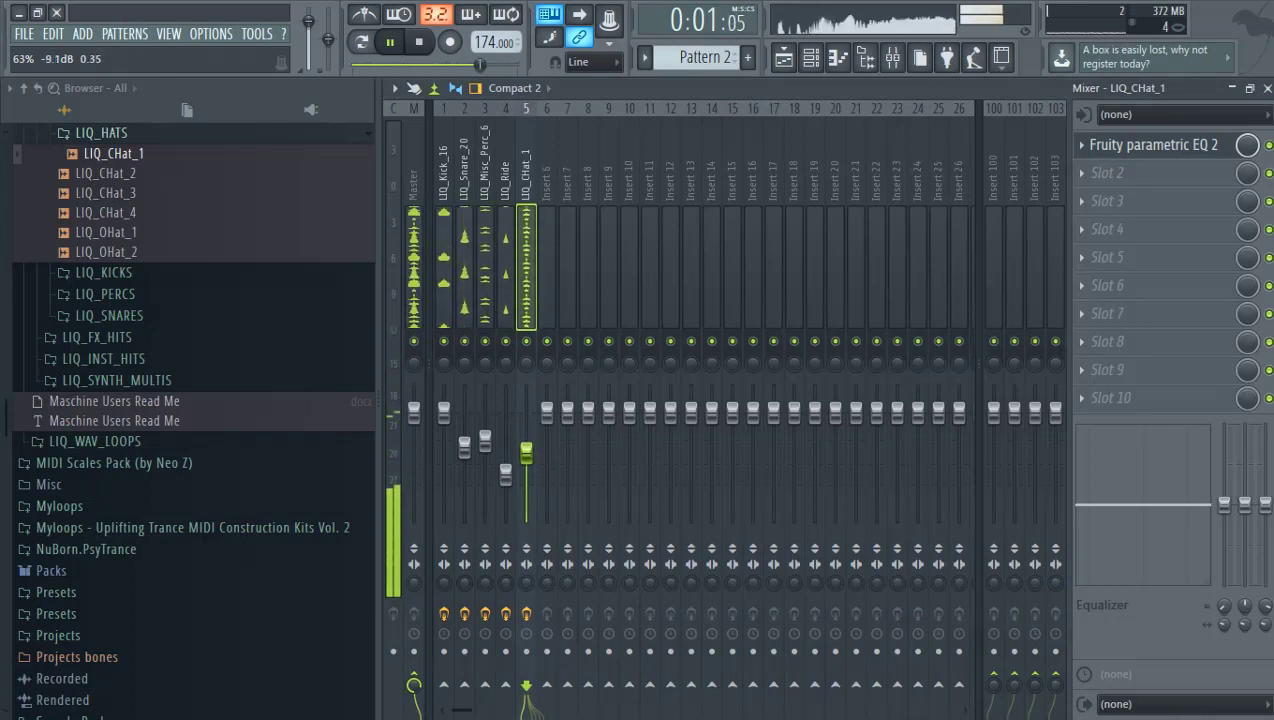
Step: Load SPAN Plus in the first effect slot of the Master track
left_click(410, 240)
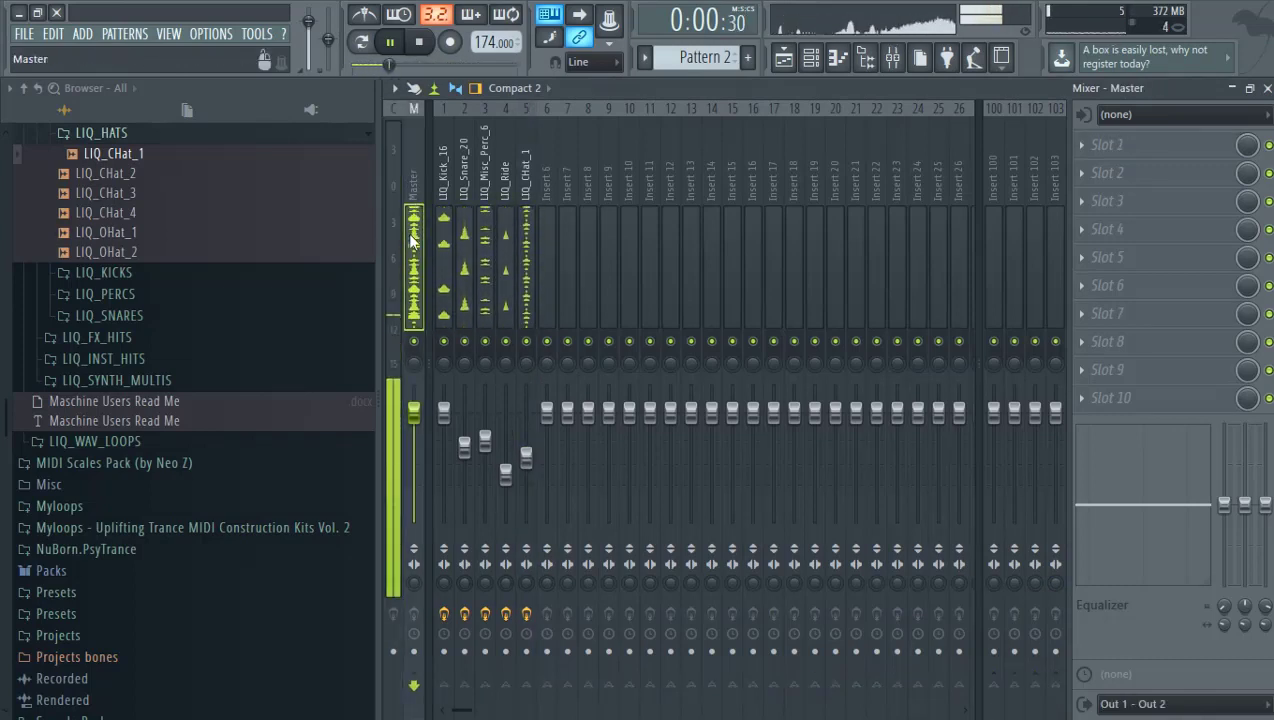
left_click(1082, 145)
left_click(985, 165)
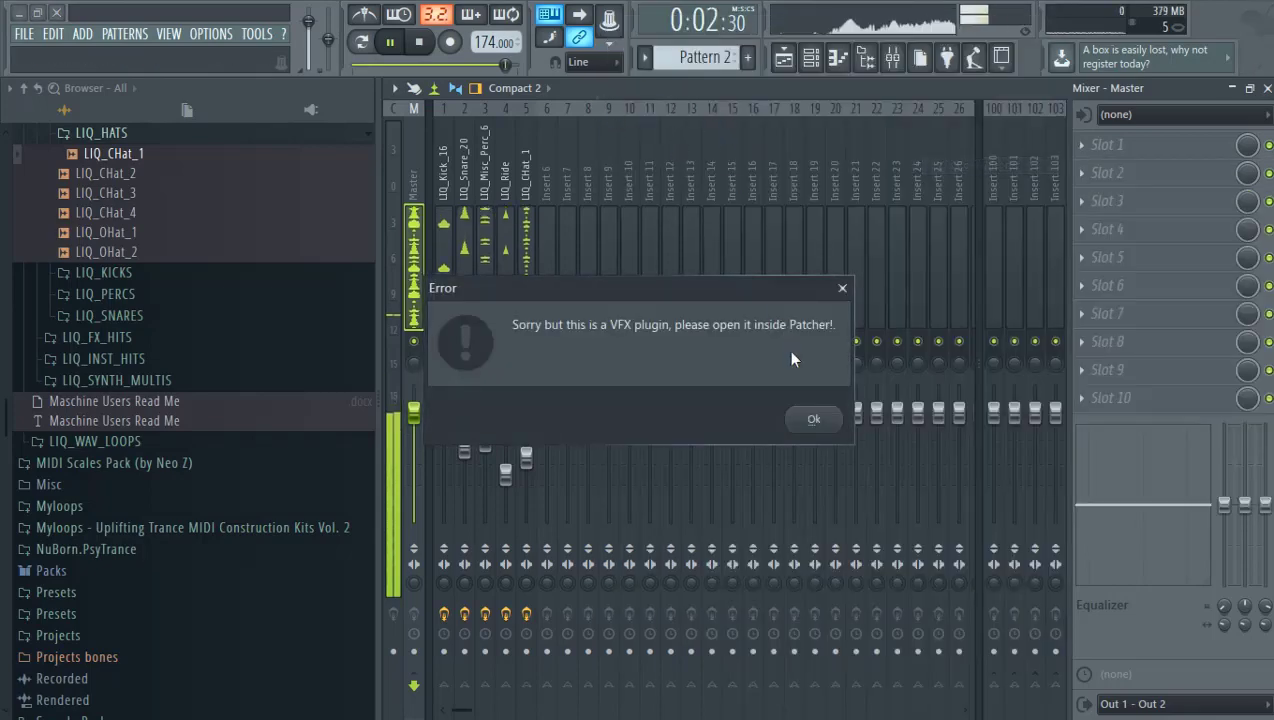
left_click(815, 422)
left_click(1082, 145)
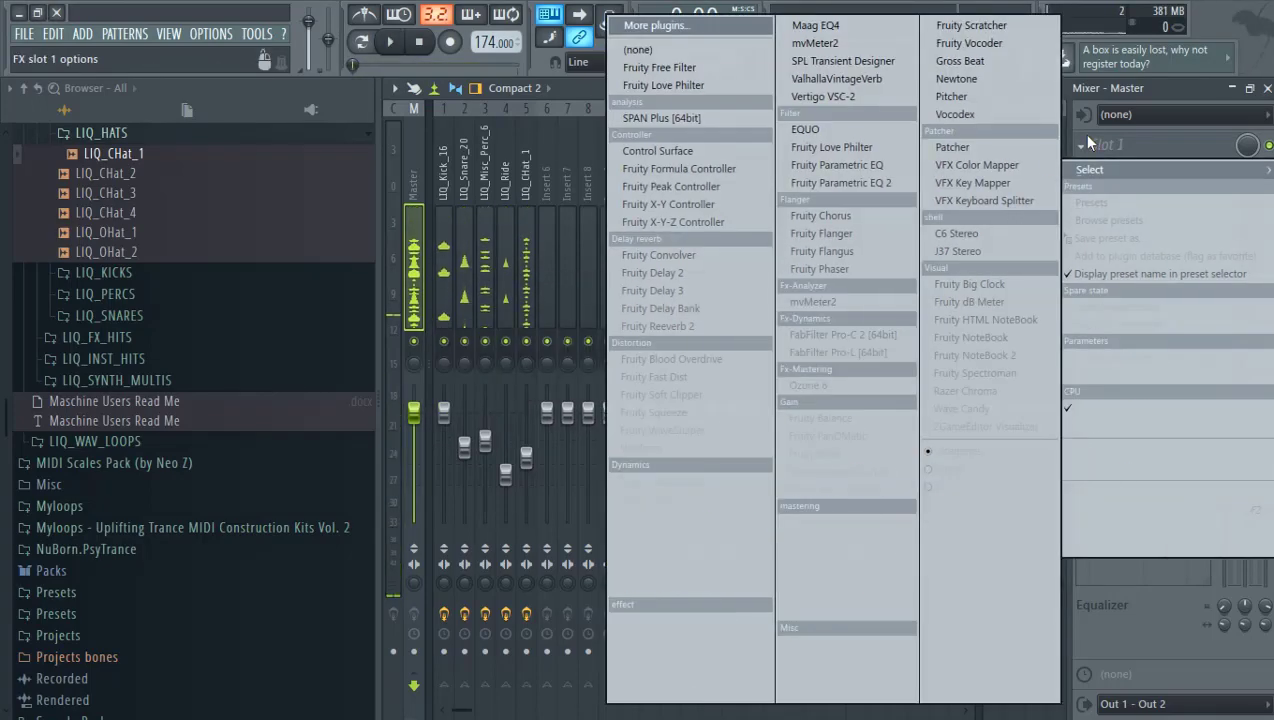
left_click(694, 120)
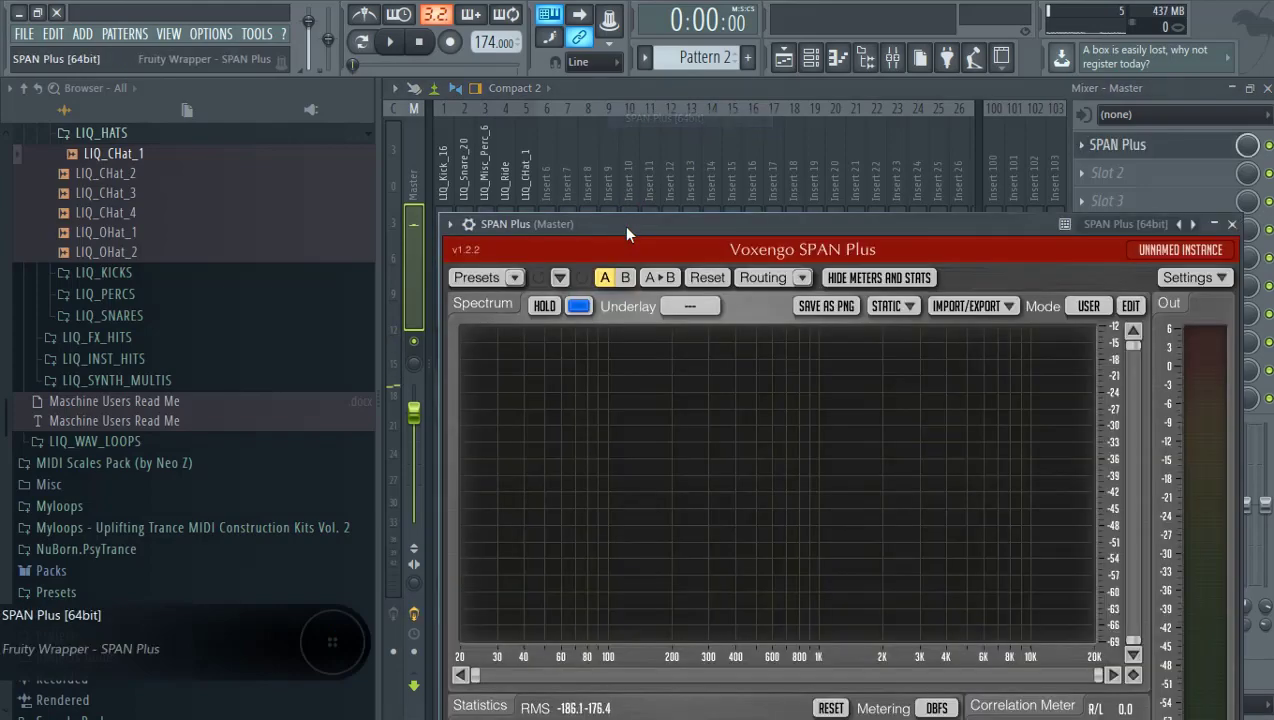
Step: Play the beat and switch the SPAN Plus spectrum mode to High Res
key("space")
left_click_drag(623, 225, 599, 205)
left_click(1058, 277)
left_click(1062, 357)
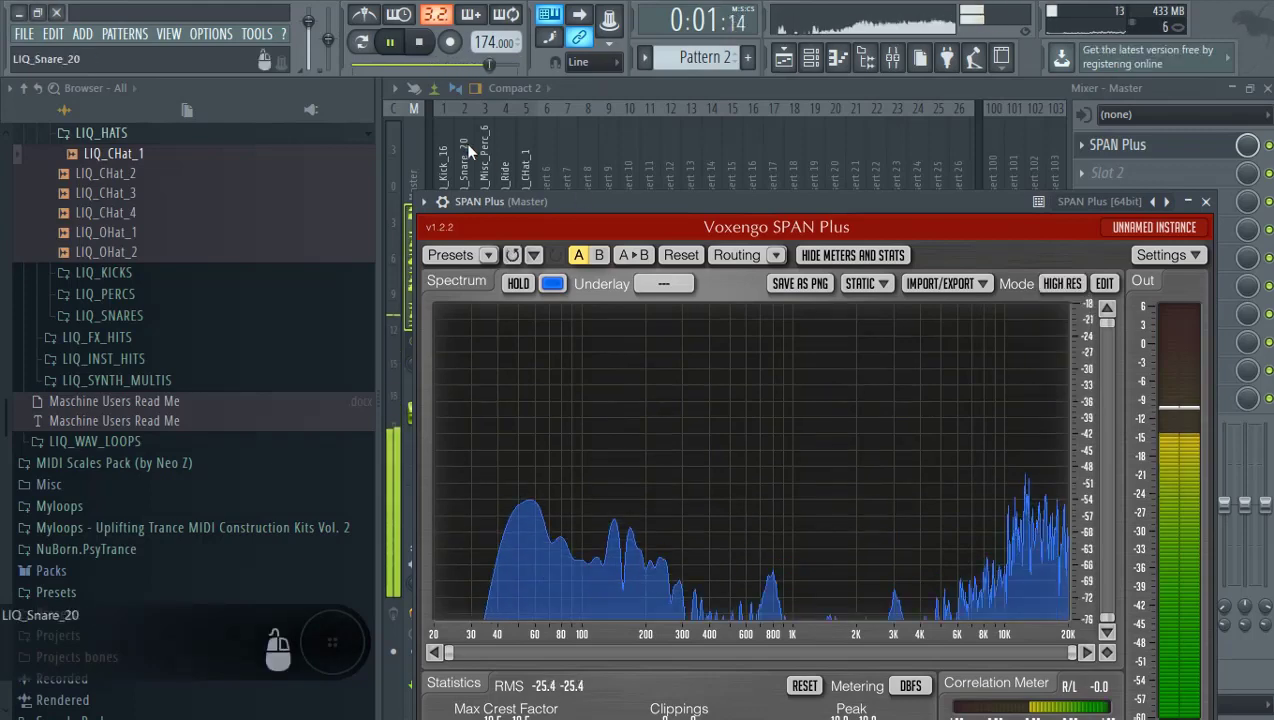
Step: Listen to the ride, percussion and snare mixer tracks soloed one at a time, then restore the full mix
left_click(506, 175)
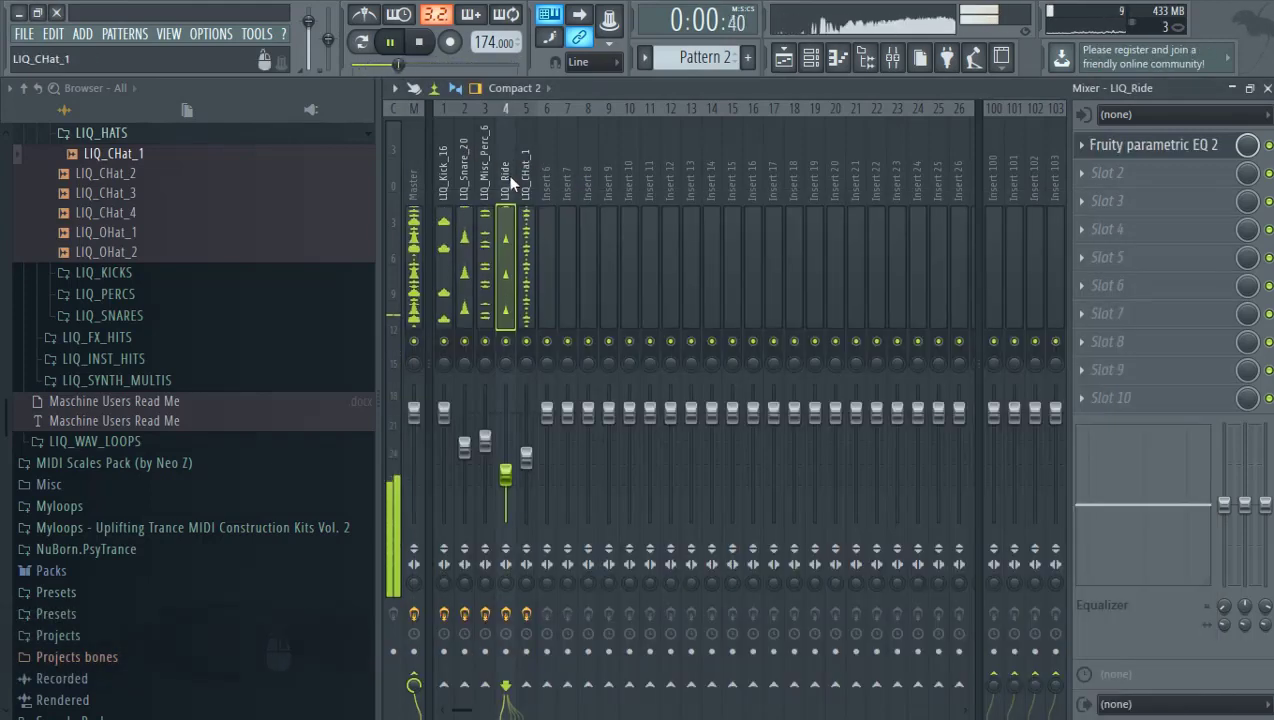
right_click(506, 342)
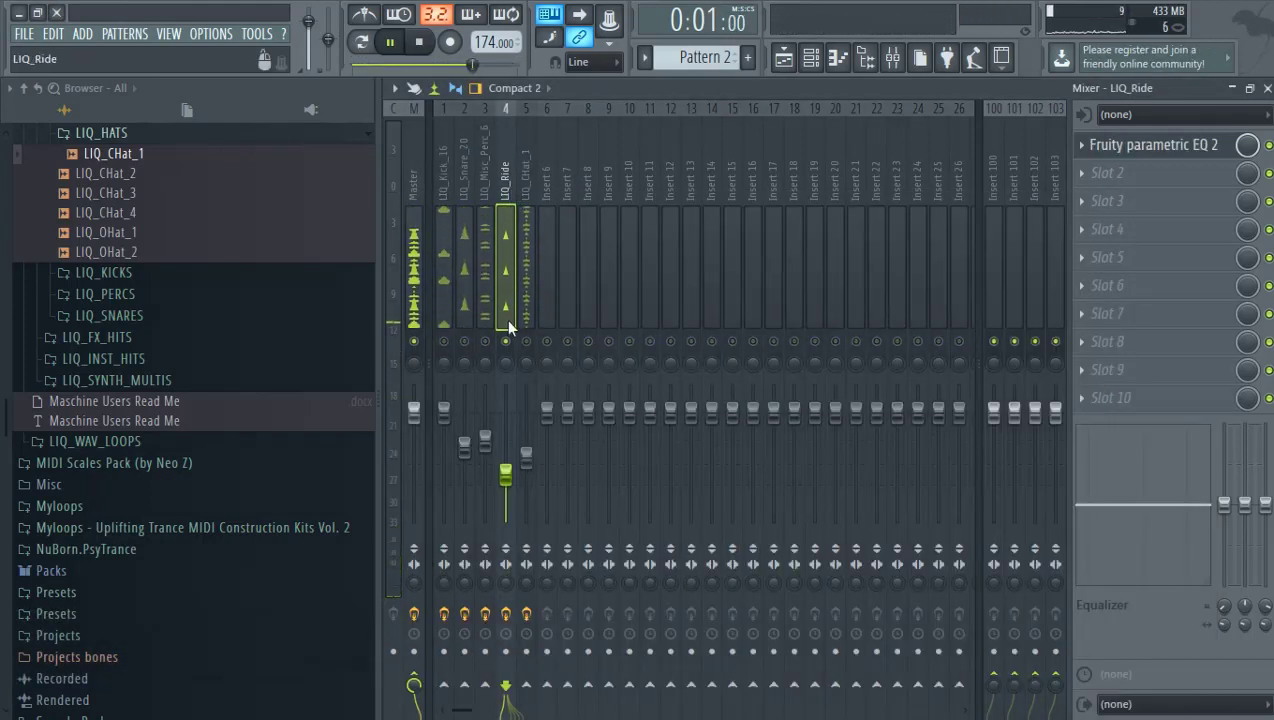
right_click(486, 342)
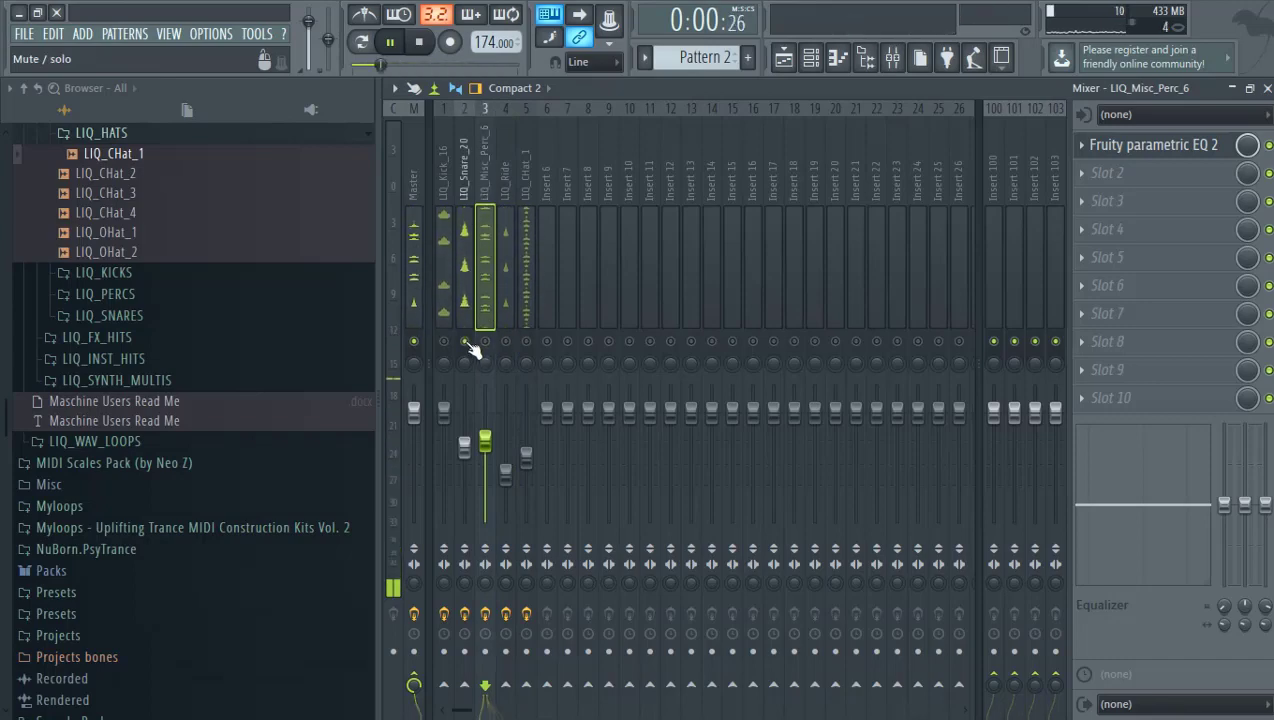
right_click(466, 343)
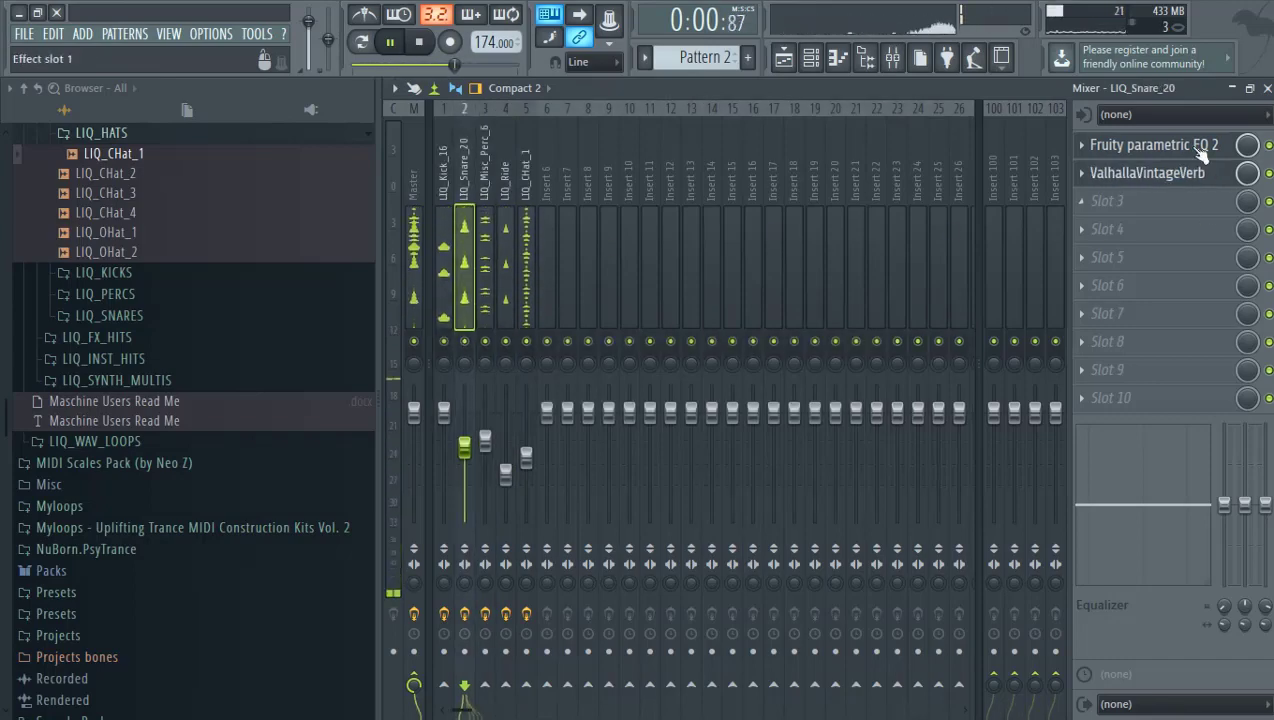
Step: Lower the high bands in the snare track's Fruity parametric EQ 2, with band 5 at -2.4 dB and 4849 Hz
left_click(1180, 145)
mouse_move(882, 479)
left_mouse_down()
mouse_move(881, 517)
mouse_move(884, 500)
left_mouse_up()
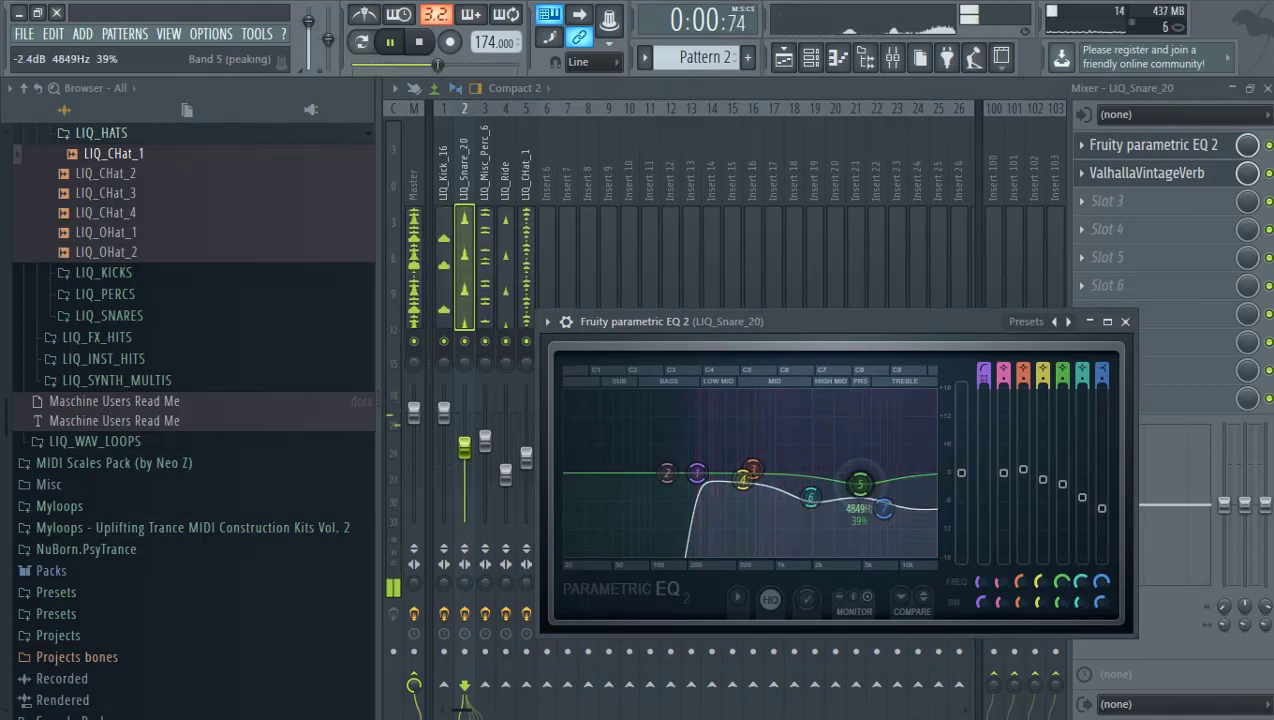
left_click(524, 243)
Step: Check the full beat's spectrum in SPAN Plus on the Master track and return to the kick track
left_click(412, 265)
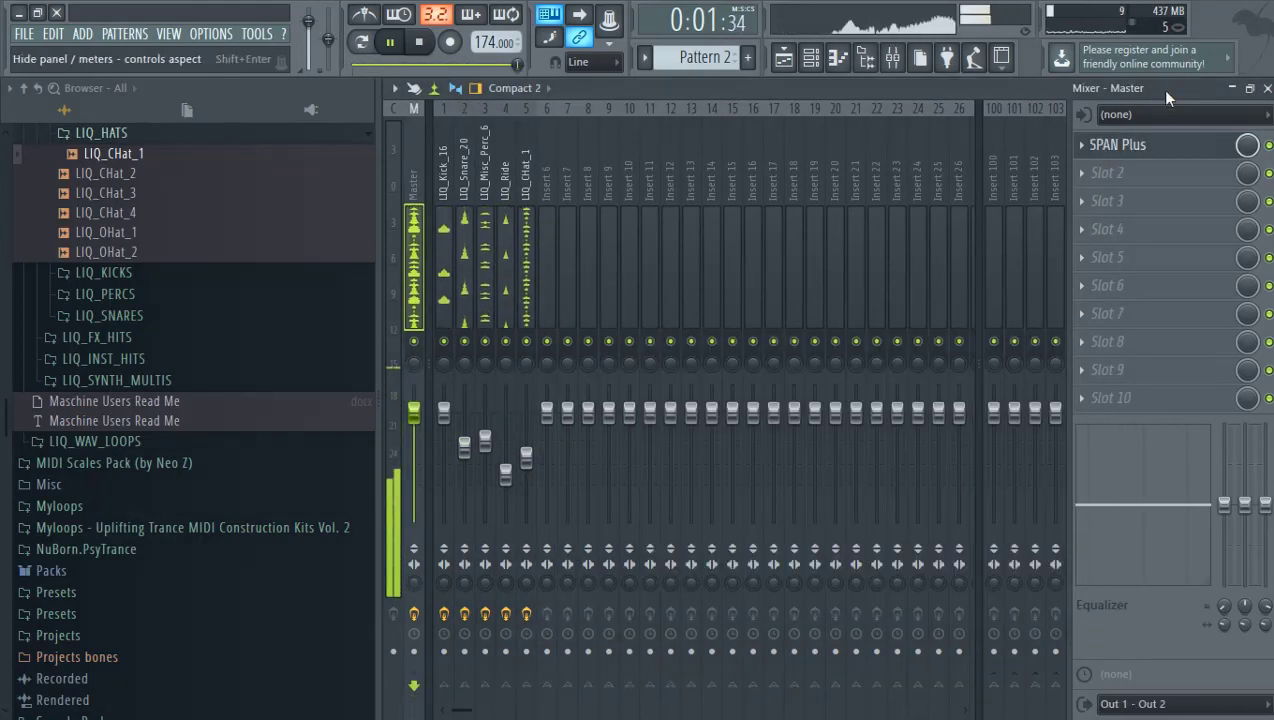
left_click(1160, 145)
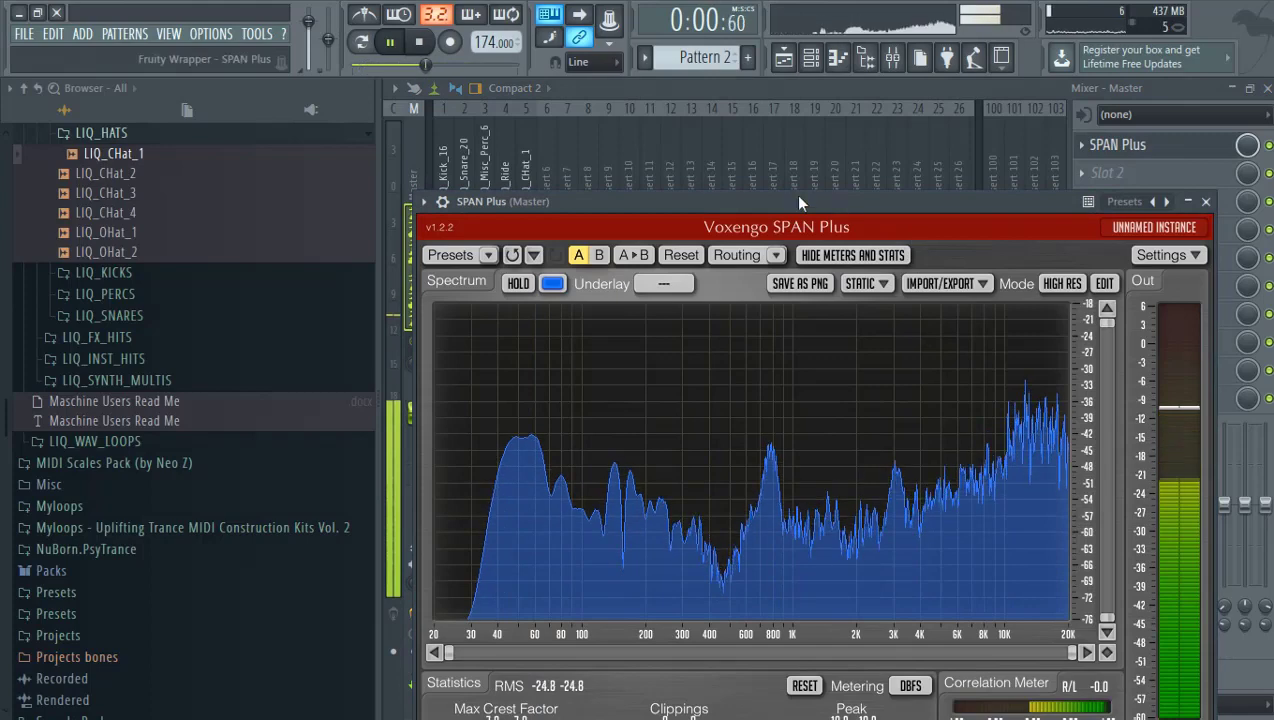
left_click(503, 190)
left_click(452, 166)
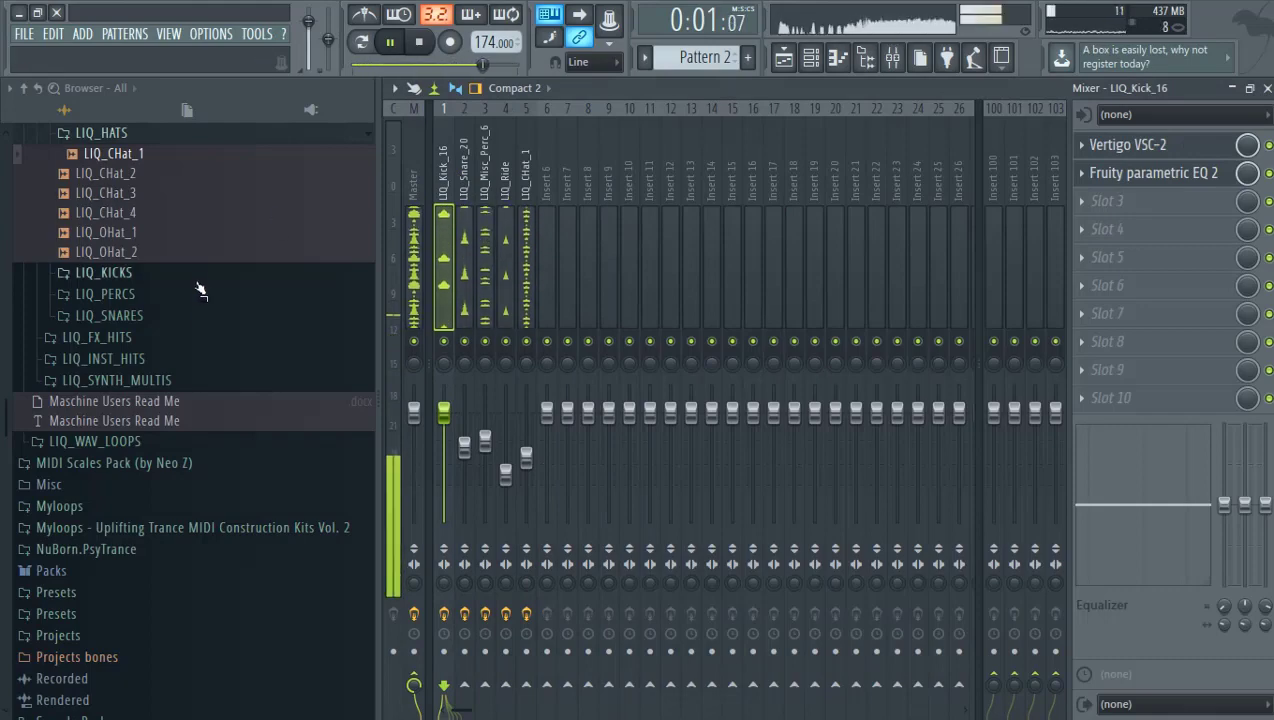
Step: Browse the LIQ_FX_HITS folder and preview LIQ_Demon_Harmonics_Fx
left_click(197, 340)
key("space")
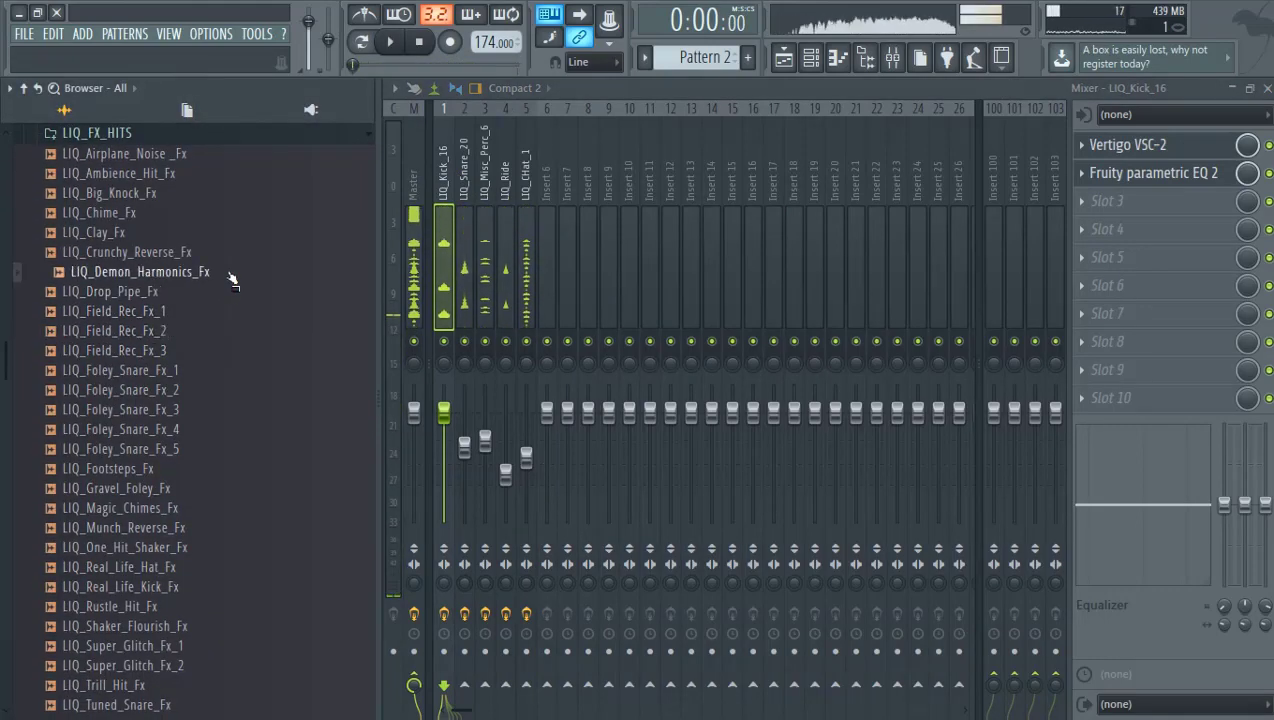
scroll(233, 276, "down", 3)
scroll(233, 276, "down", 1)
scroll(233, 276, "up", 5)
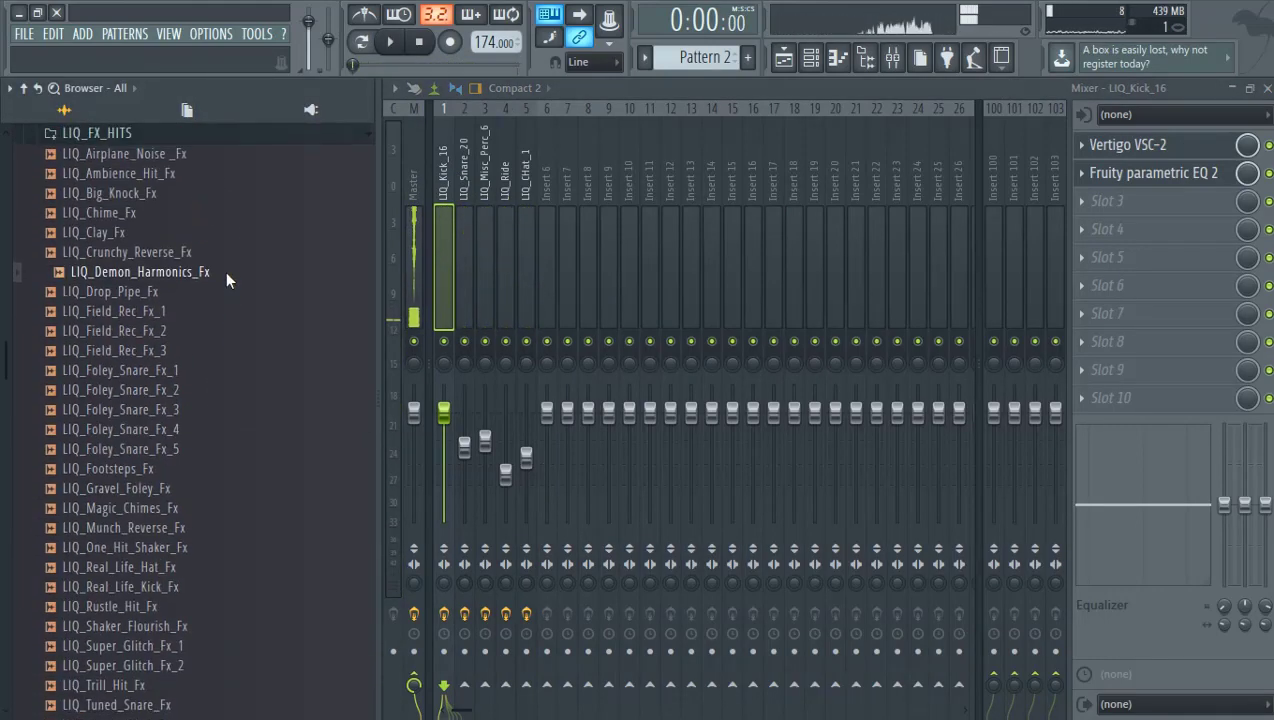
scroll(222, 293, "up", 1)
left_click(205, 254)
key("space")
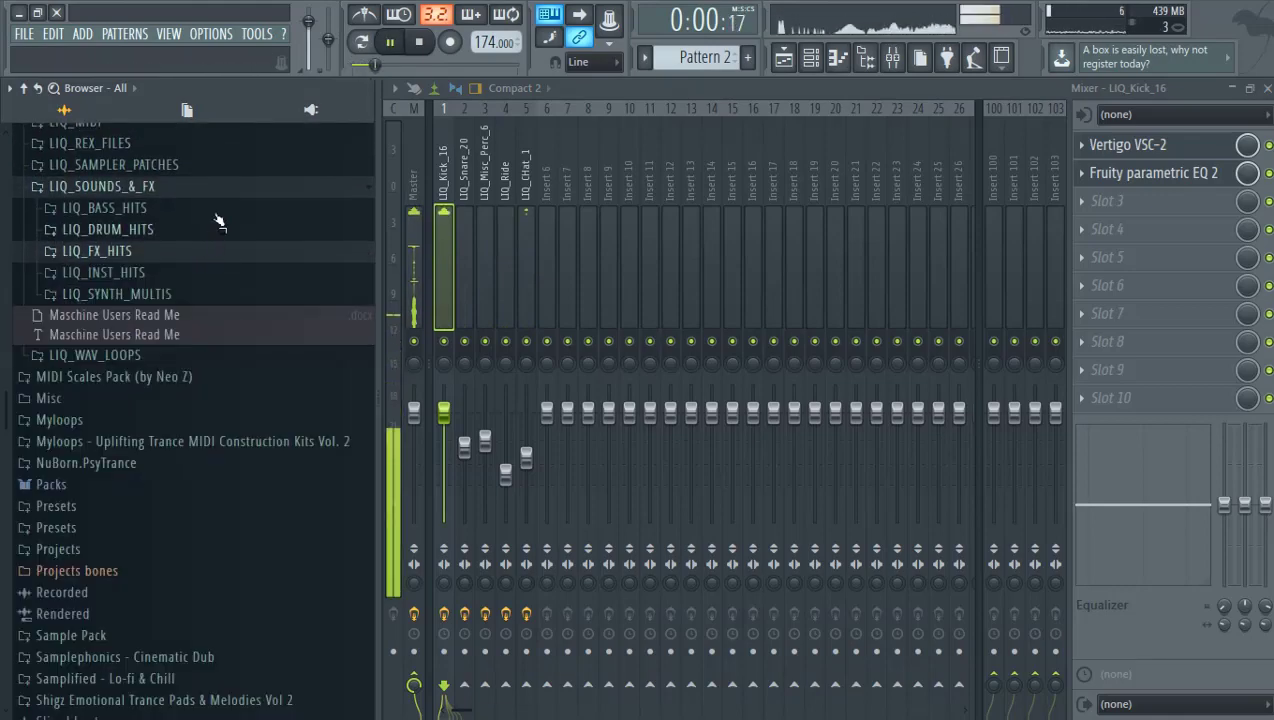
Step: Preview LIQ_Am_Liquid_Piano and LIQ_Am_Searching_Chord in the LIQ_INST_HITS folder
key("space")
left_click(205, 272)
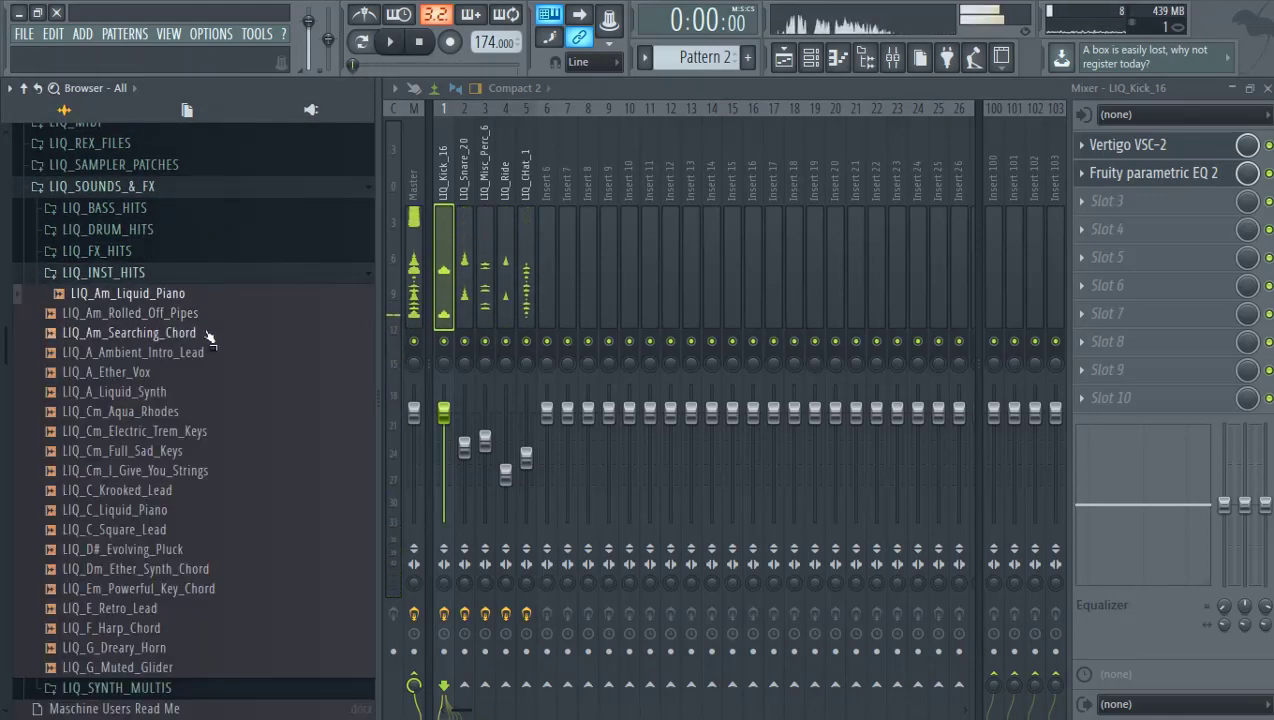
left_click(205, 333)
left_click(222, 281)
Step: Look through the LIQ_SYNTH_MULTIS subfolders and the LIQ_WAV_LOOPS folder
left_click(223, 296)
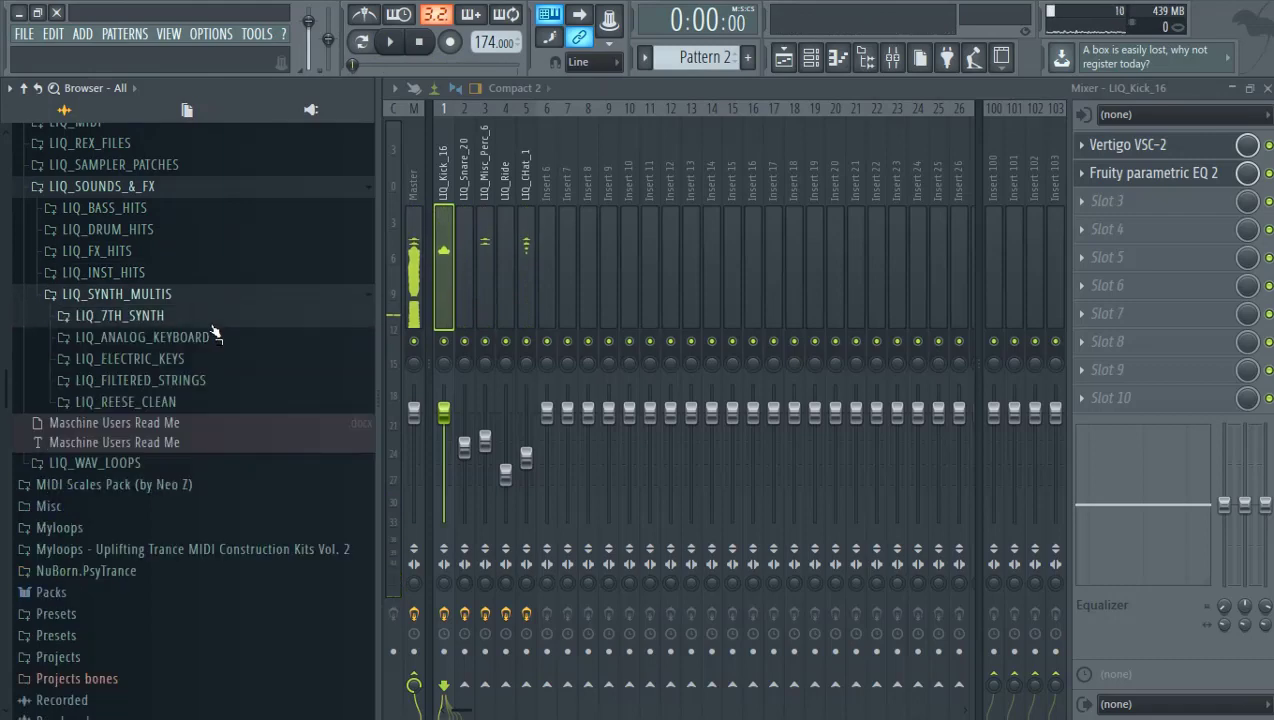
left_click(208, 358)
left_click(208, 358)
left_click(205, 401)
left_click(205, 401)
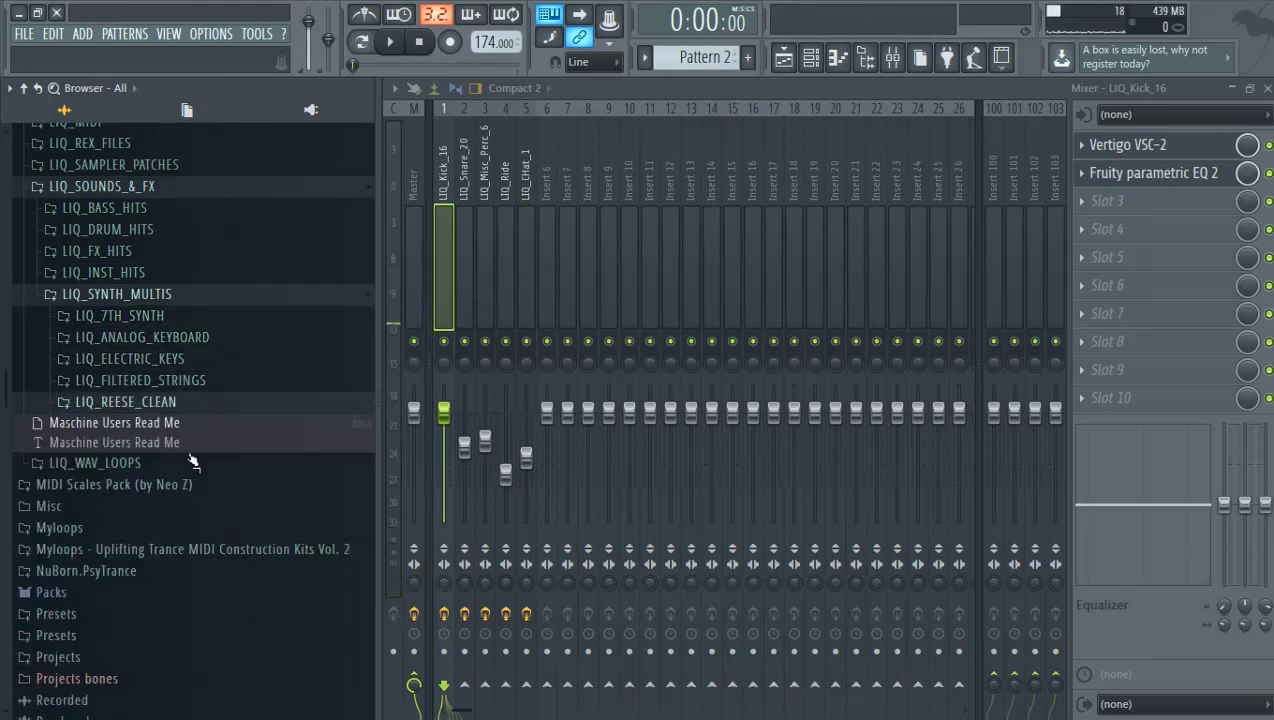
left_click(205, 461)
left_click(190, 460)
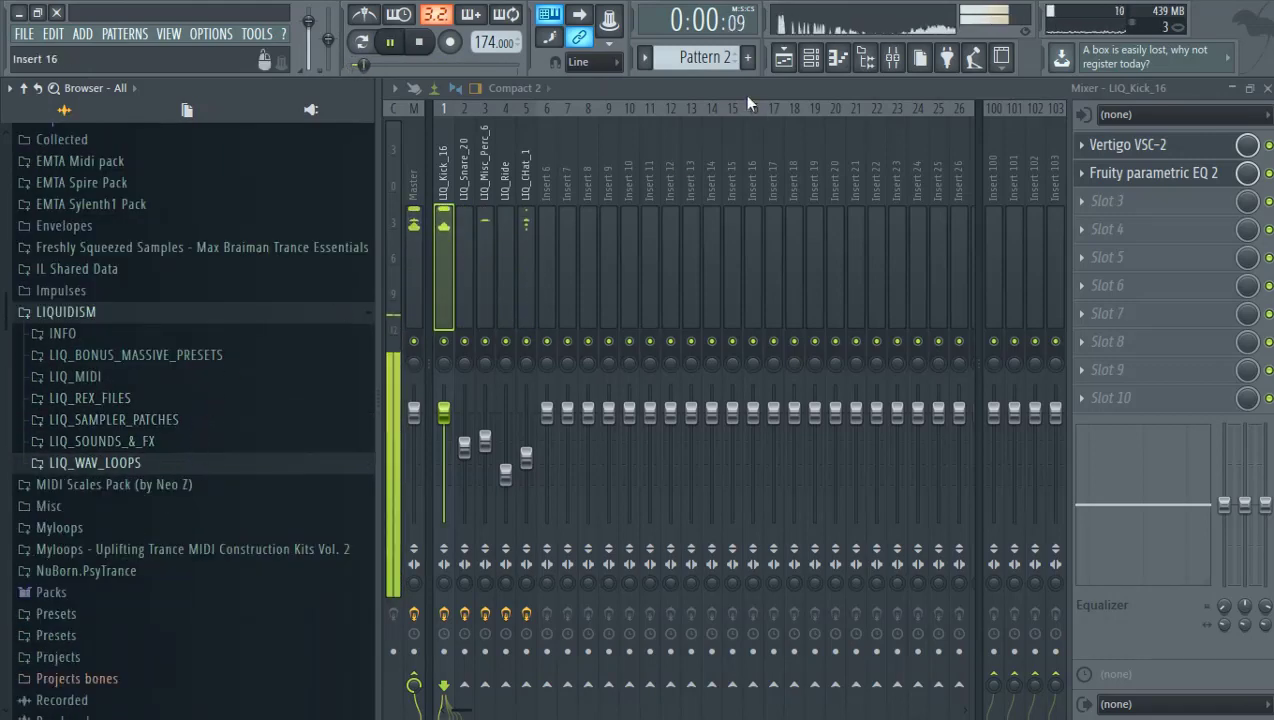
Step: Show the playlist and browse the LIQ_REX_FILES loop folders, previewing LIQ_174_Drums_Full_3 from LIQ_DRUM_LOOPS
left_click(784, 57)
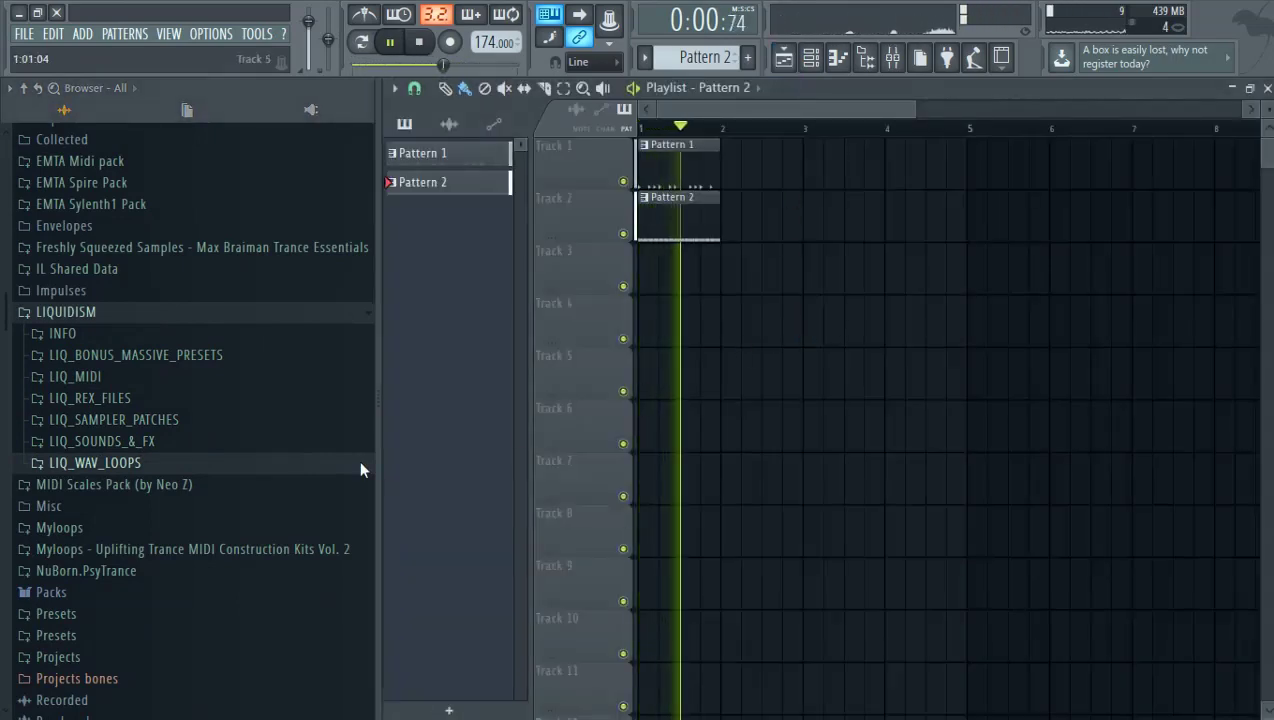
left_click(213, 397)
key("space")
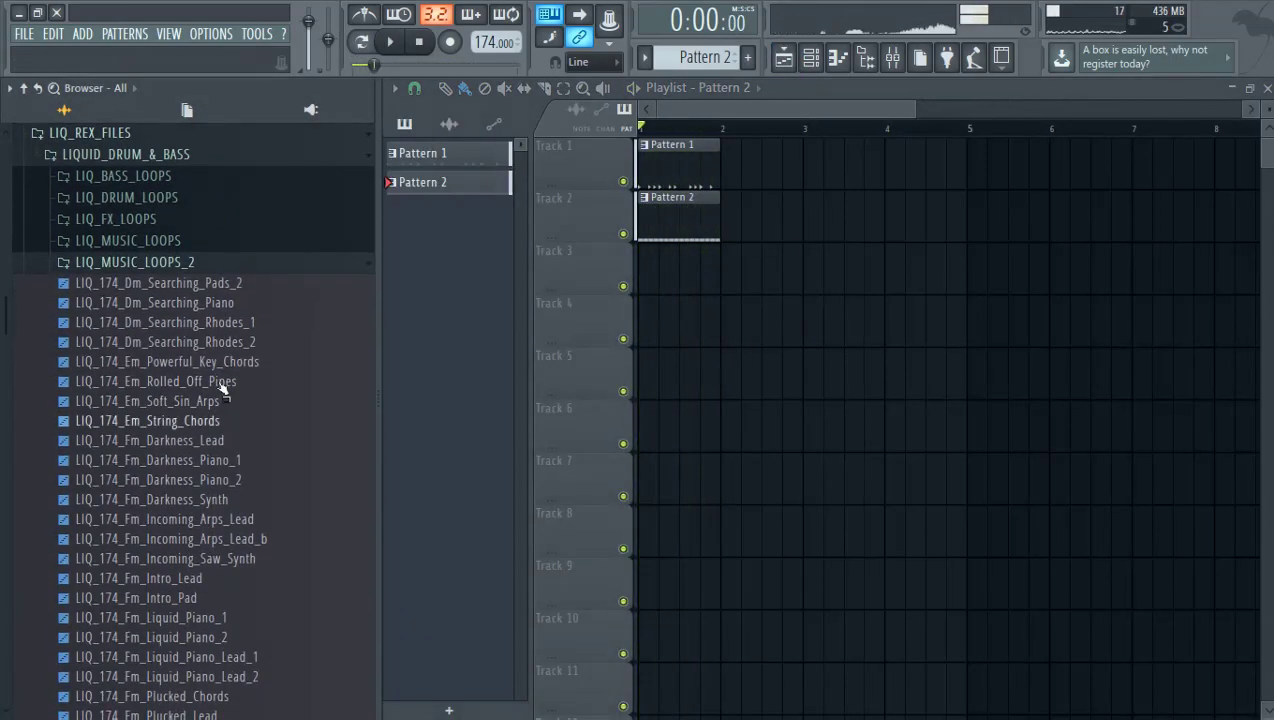
left_click(176, 262)
left_click(195, 200)
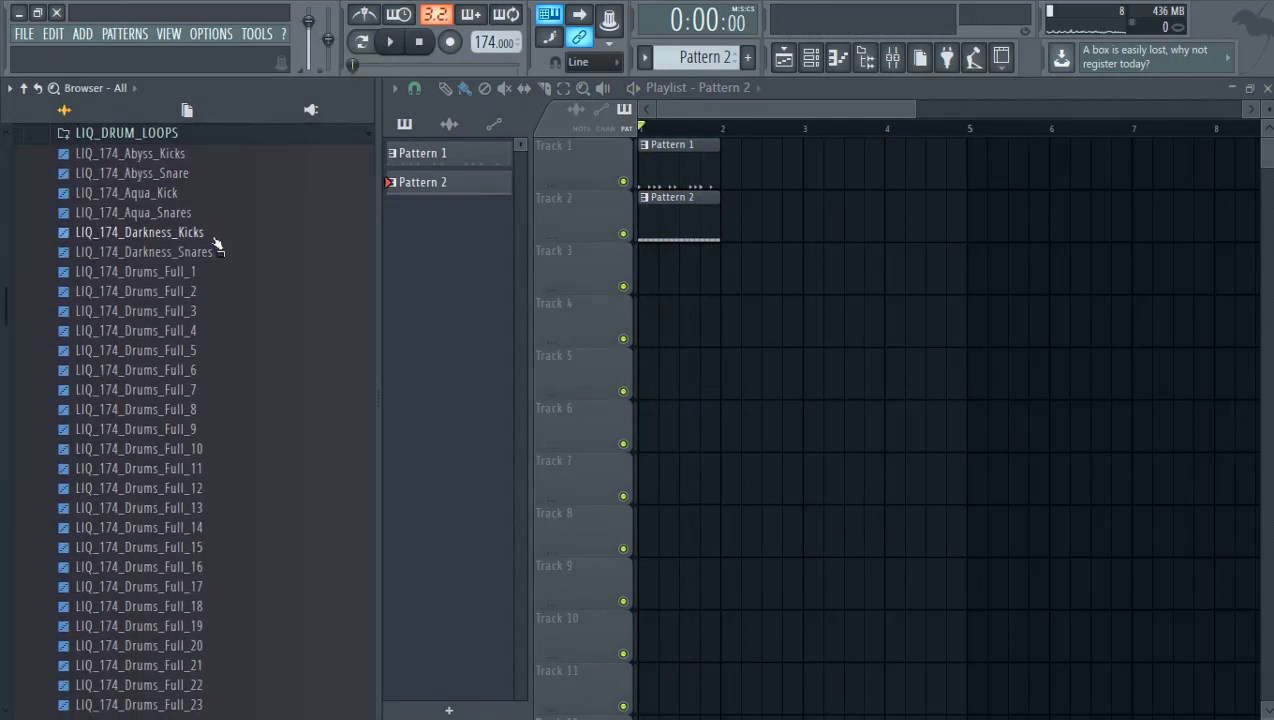
left_click(216, 310)
scroll(222, 345, "up", 2)
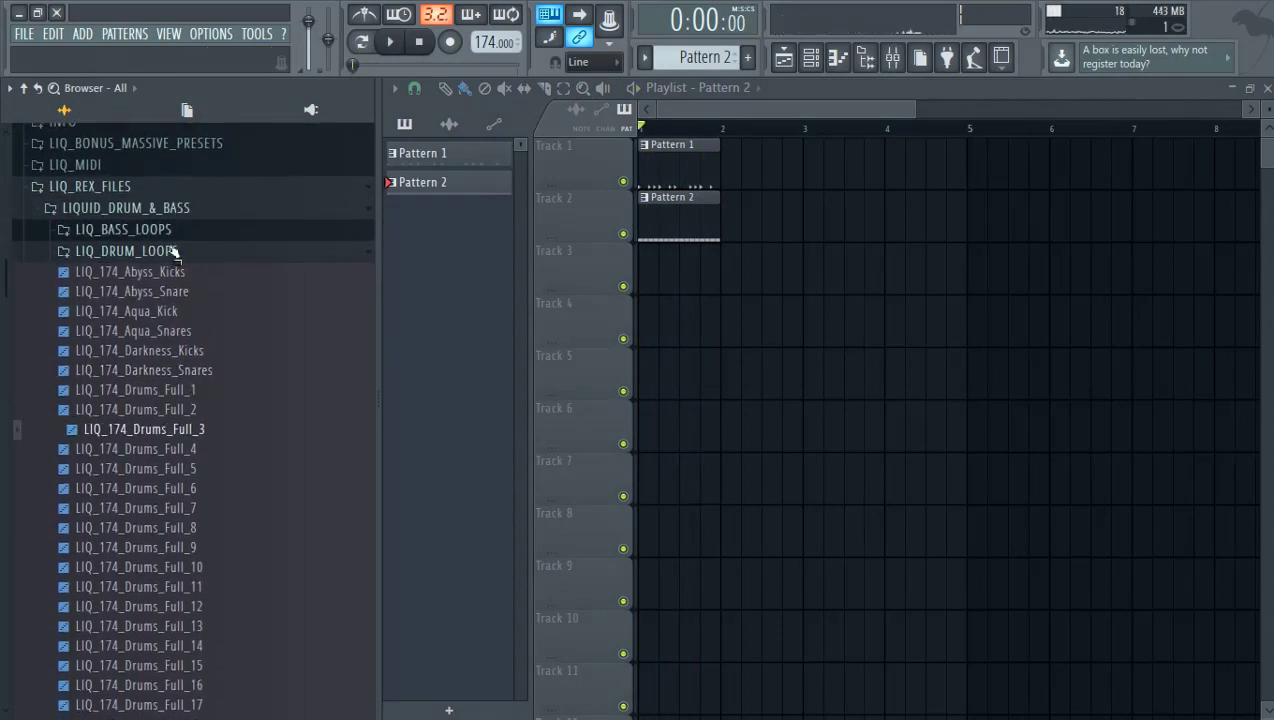
left_click(174, 252)
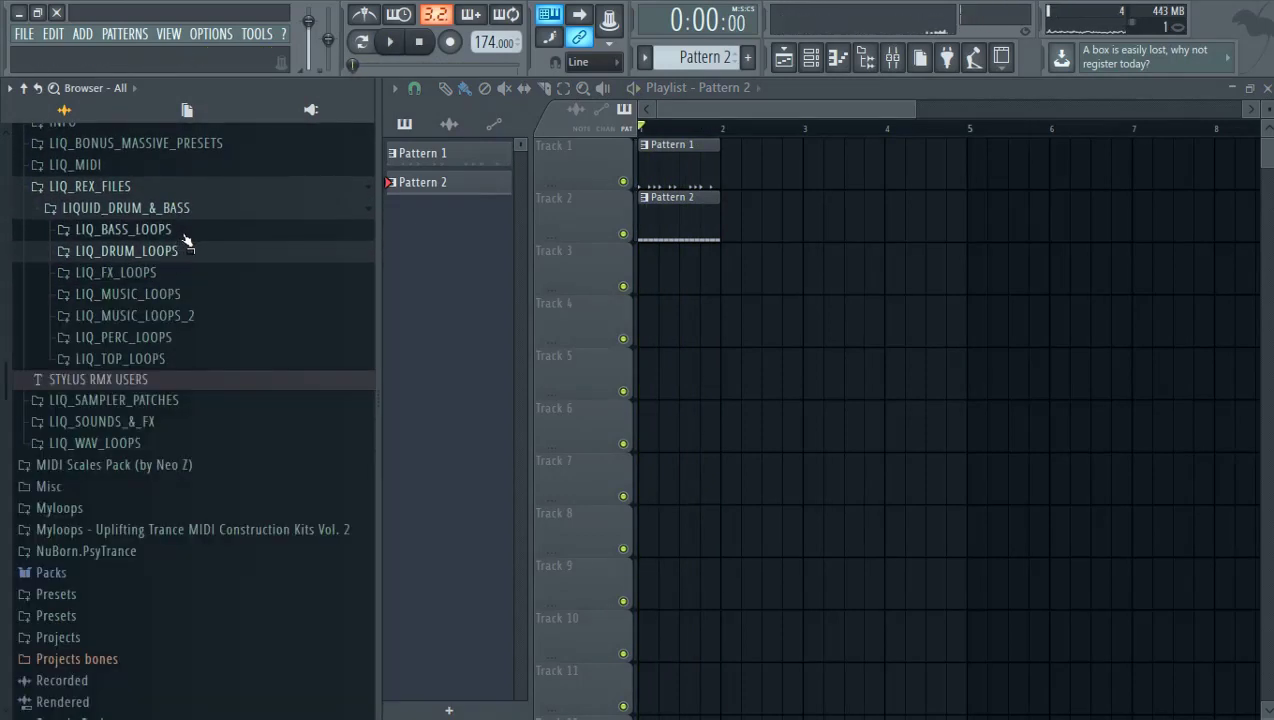
Step: Preview LIQ_174_Percs_10 from the LIQ_PERC_LOOPS folder and place it at bar 1 of playlist track 3
left_click(200, 340)
left_click(193, 370)
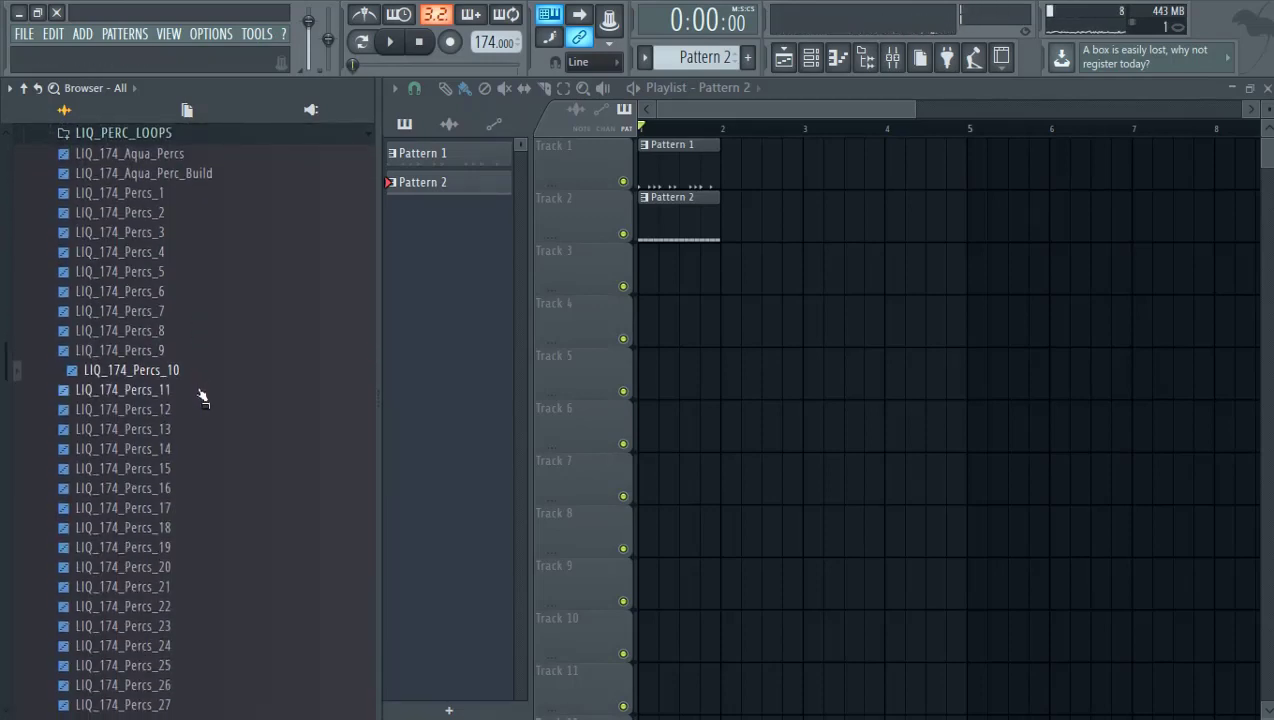
left_click_drag(816, 352, 645, 165)
Step: Play the playlist and duplicate the Pattern 1 and Pattern 2 clips three times to fill four bars
key("space")
key("ctrl+b")
key("ctrl+b")
key("ctrl+b")
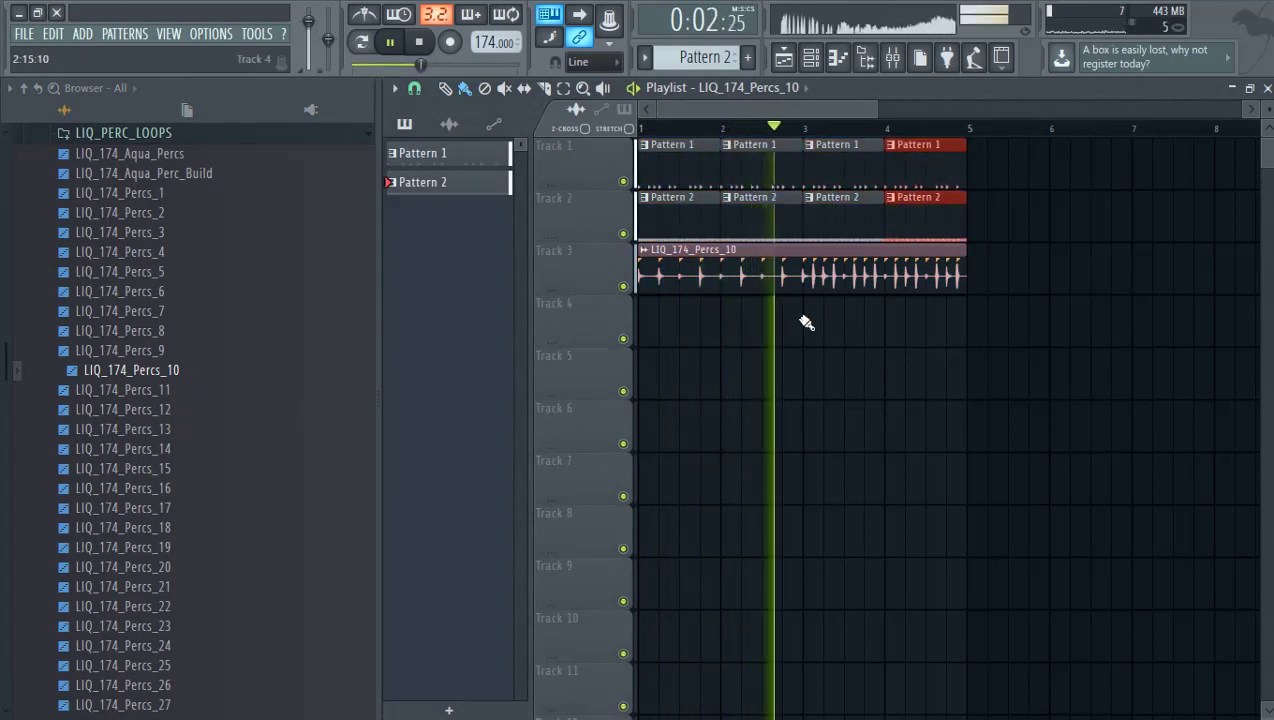
key("ctrl+d")
Step: Stop playback and delete the LIQ_174_Percs_10 audio channel from the channel rack
key("space")
left_click(836, 57)
right_click(826, 221)
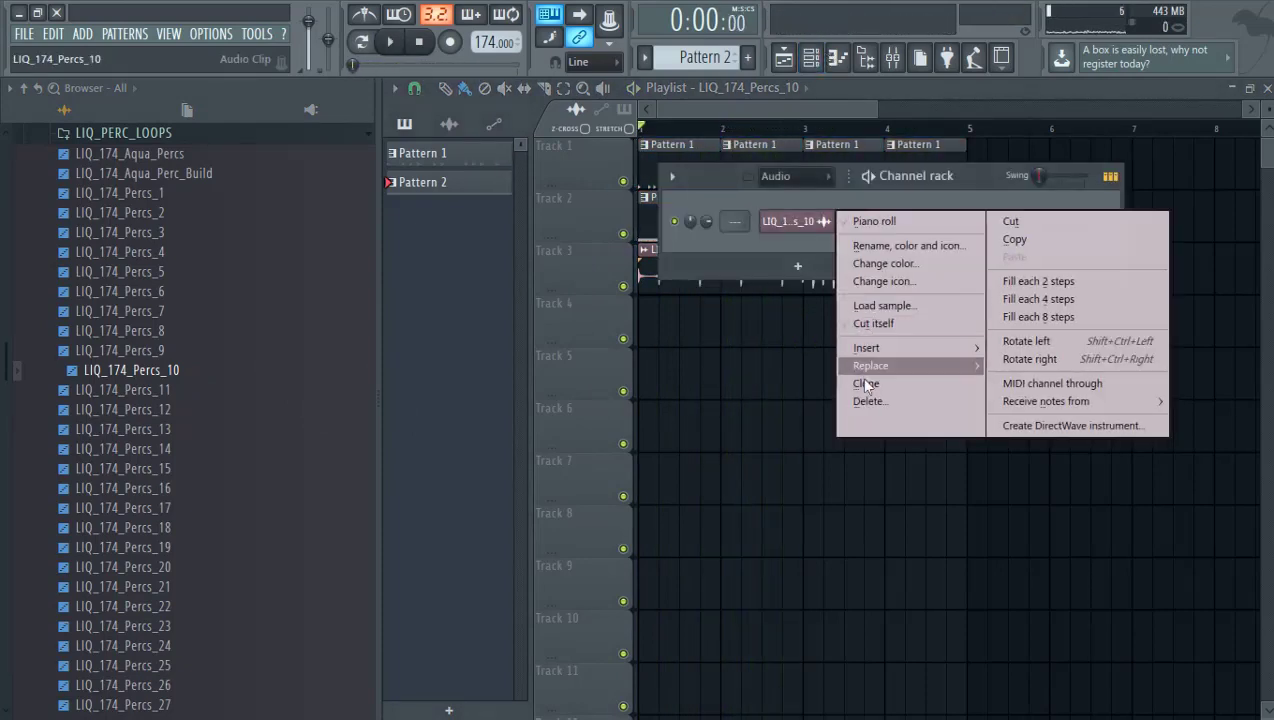
left_click(866, 402)
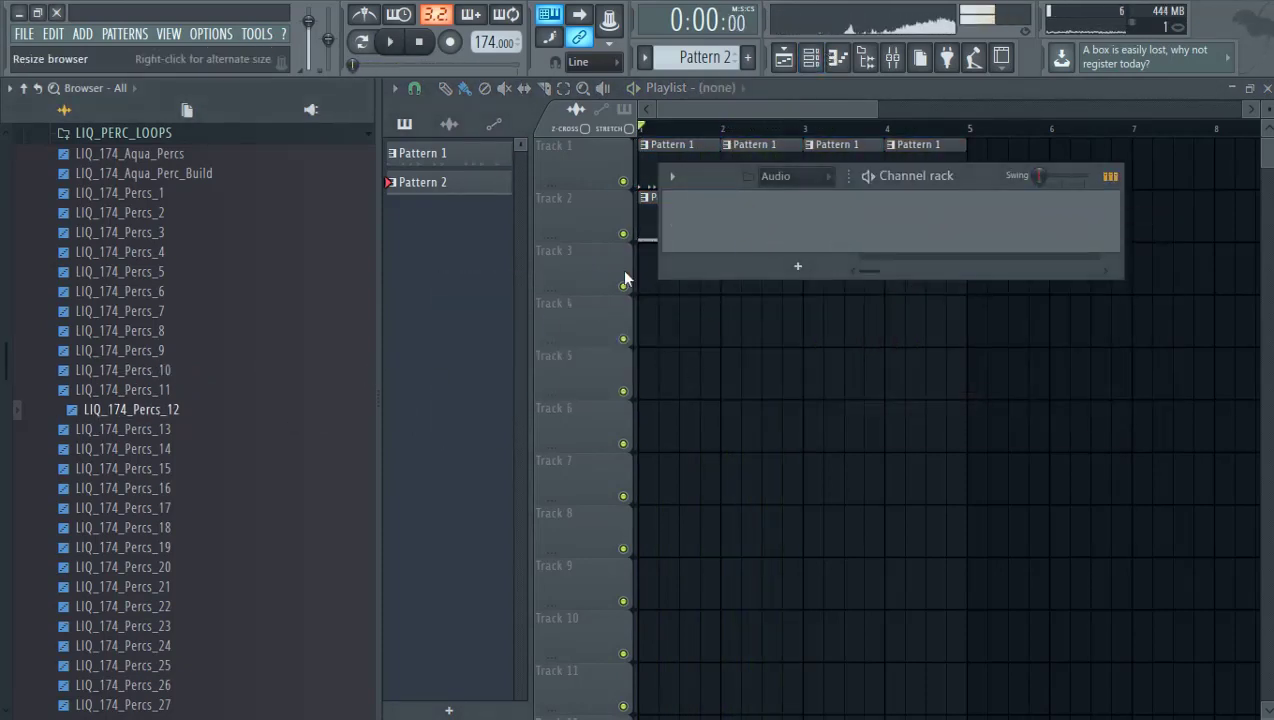
Step: Show the unsorted channels, create Pattern 3 and load LIQ_174_Percs_13 into a new Slicex channel
left_click(785, 240)
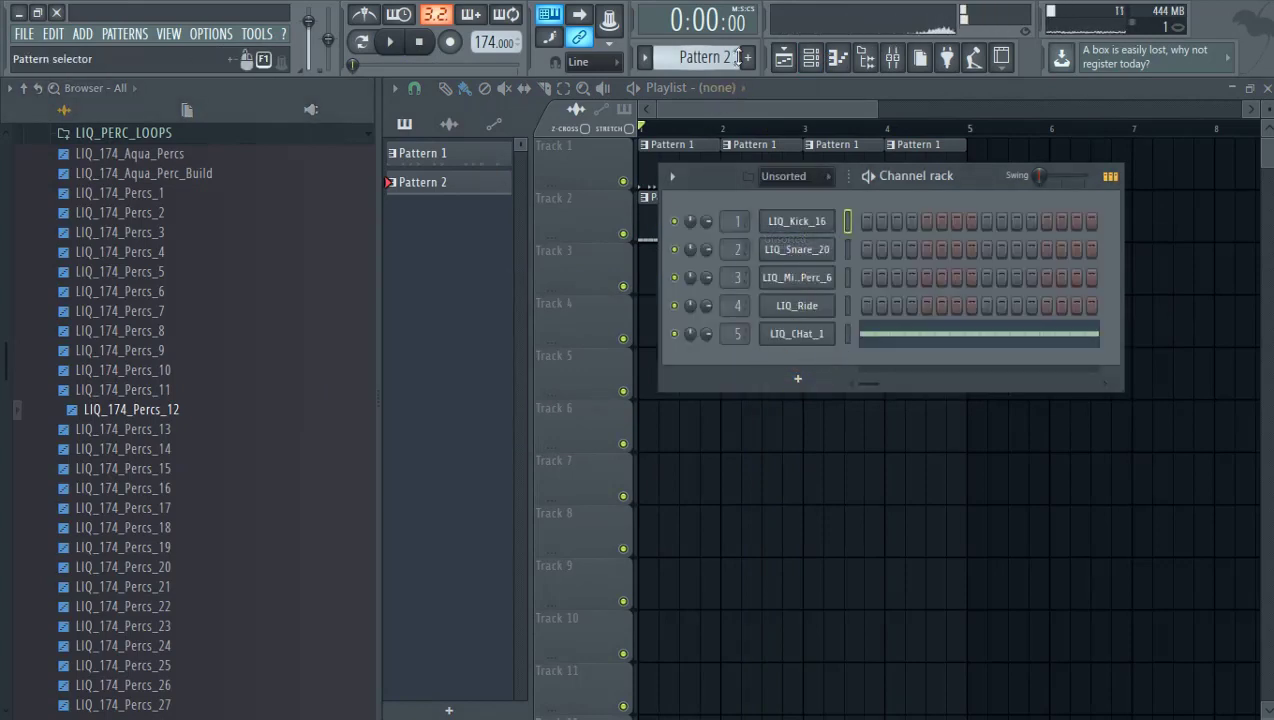
left_click(747, 57)
left_click(185, 429)
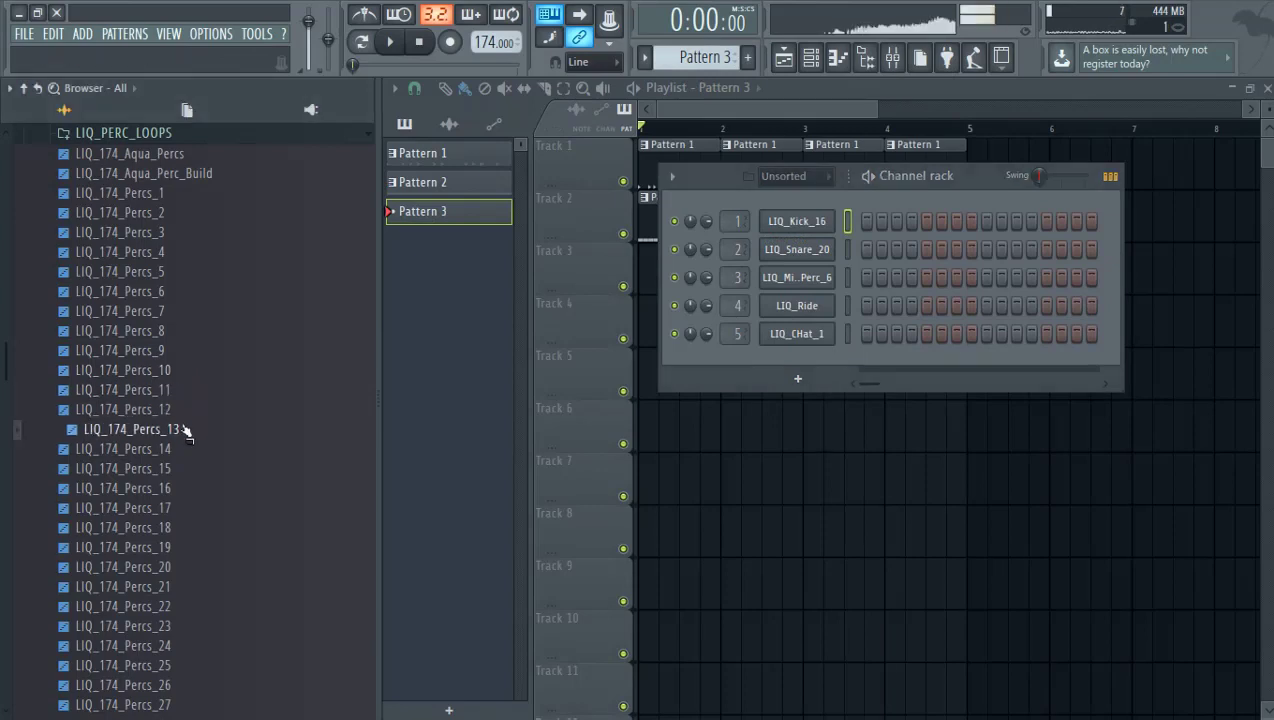
right_click(196, 431)
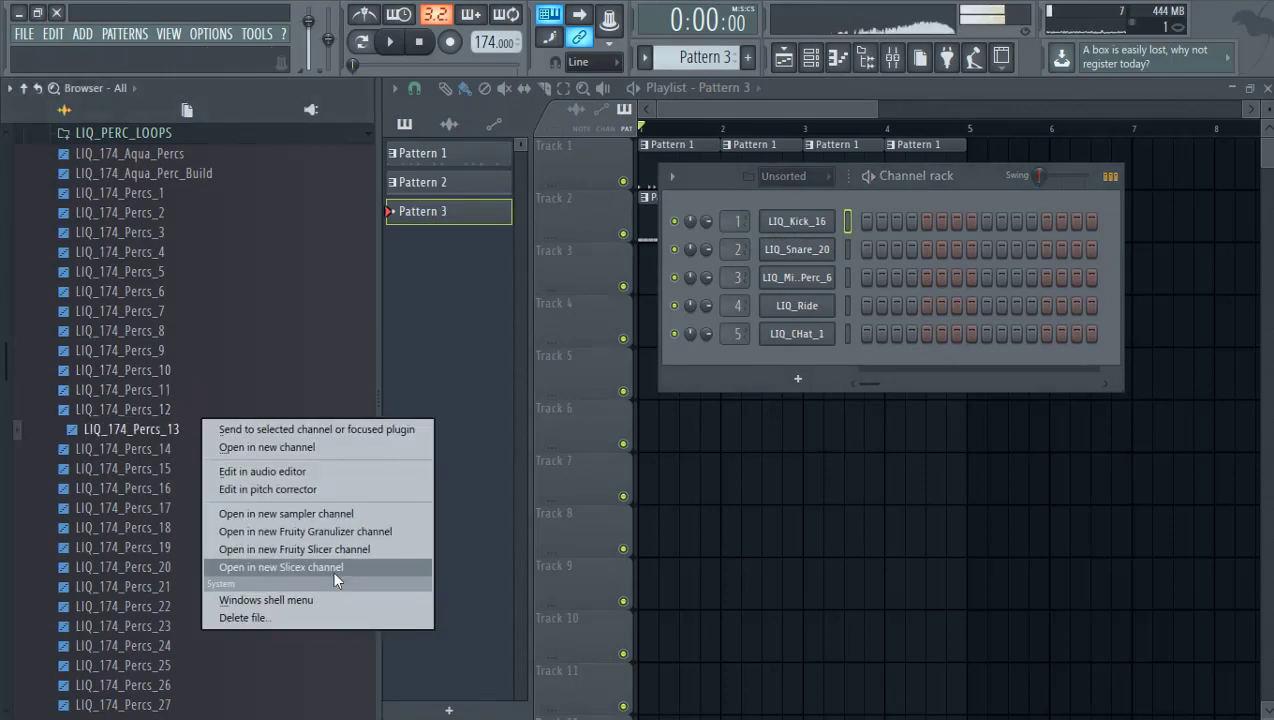
left_click(331, 568)
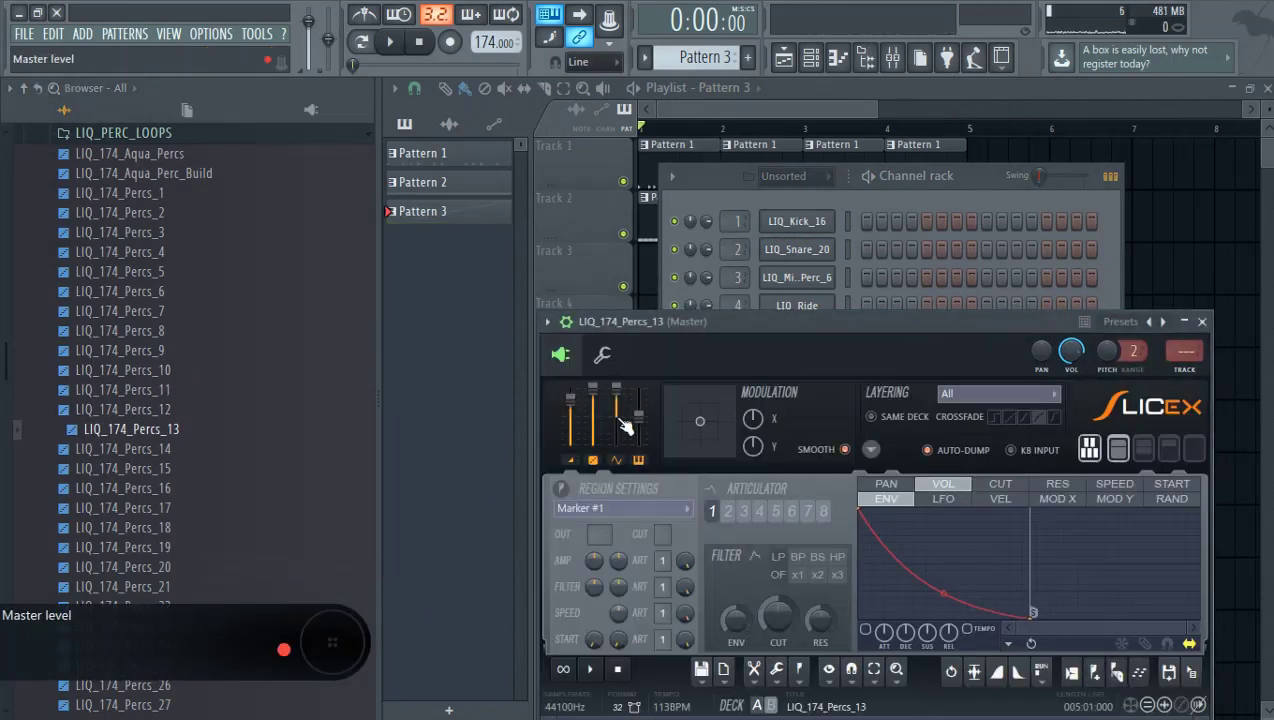
Step: Place Pattern 3 at bar 1 of playlist track 3 and play the arrangement with it
right_click(1203, 264)
left_click(694, 283)
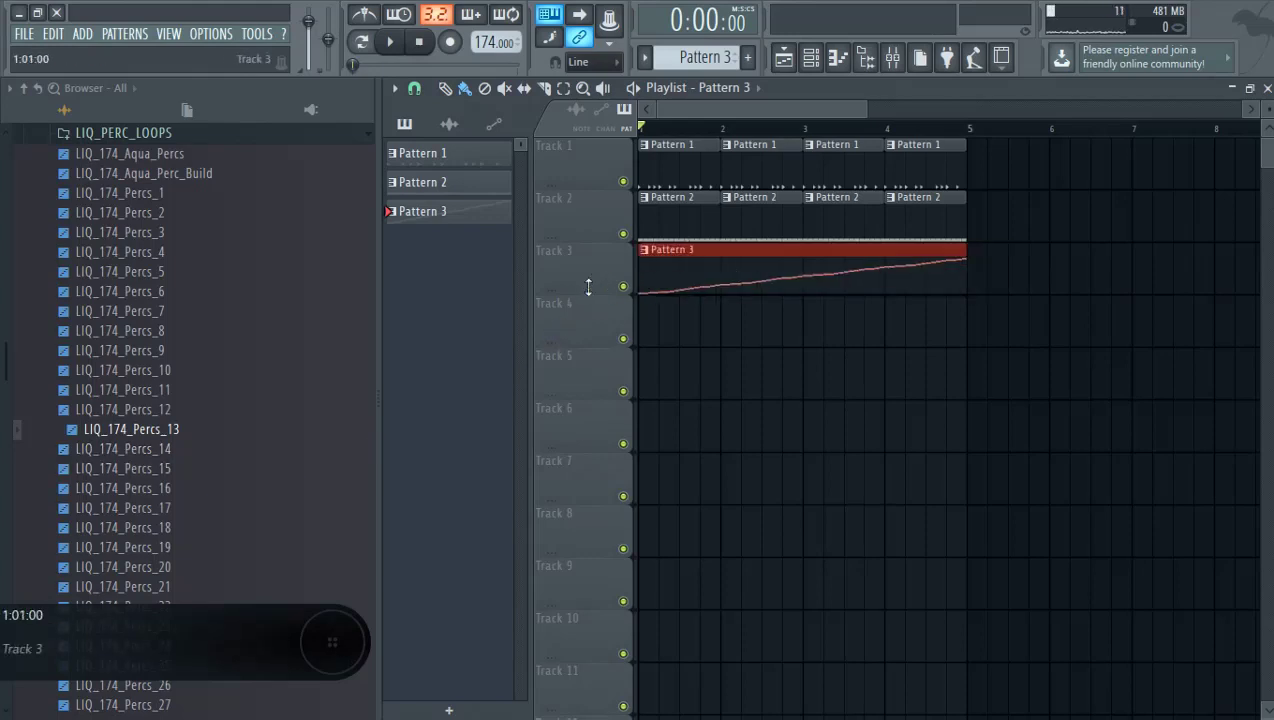
key("space")
scroll(842, 344, "down", 3, "ctrl")
scroll(800, 375, "down", 1, "ctrl")
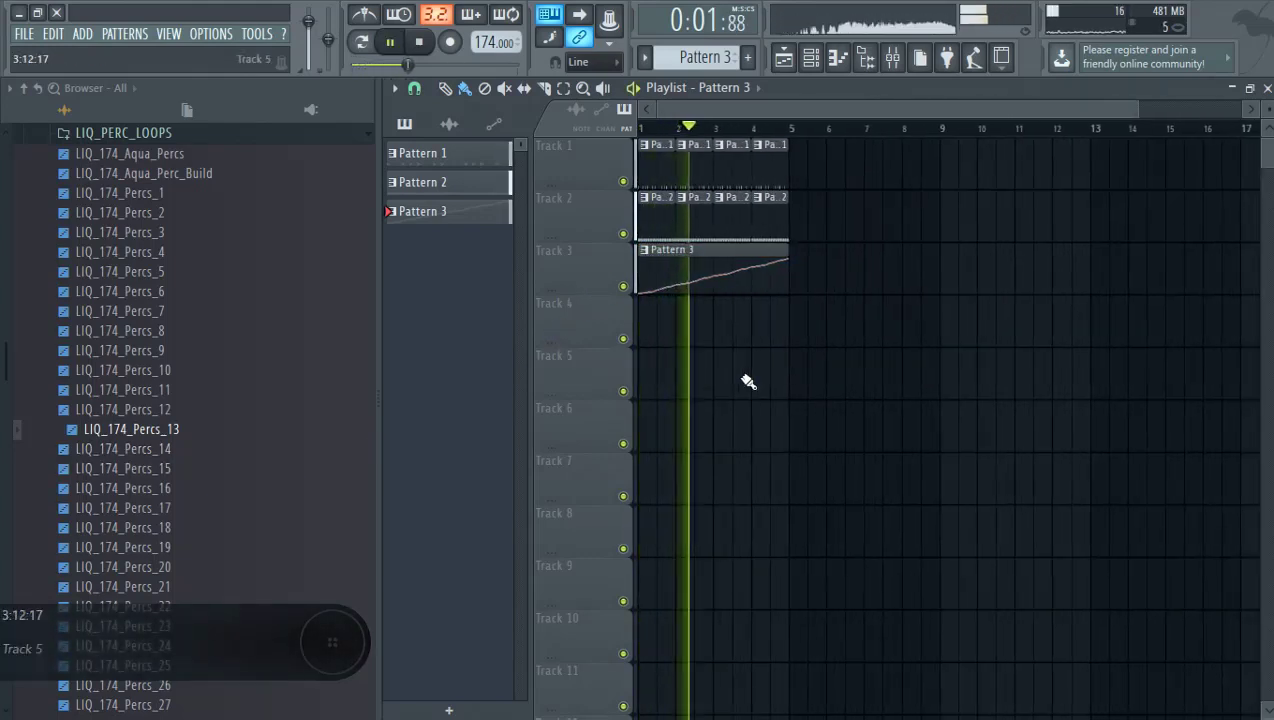
key("space")
Step: Try LIQ_174_Percs_16, LIQ_174_Percs_17 and LIQ_174_Percs_26 in the Slicex channel during playback
left_click(221, 487)
key("space")
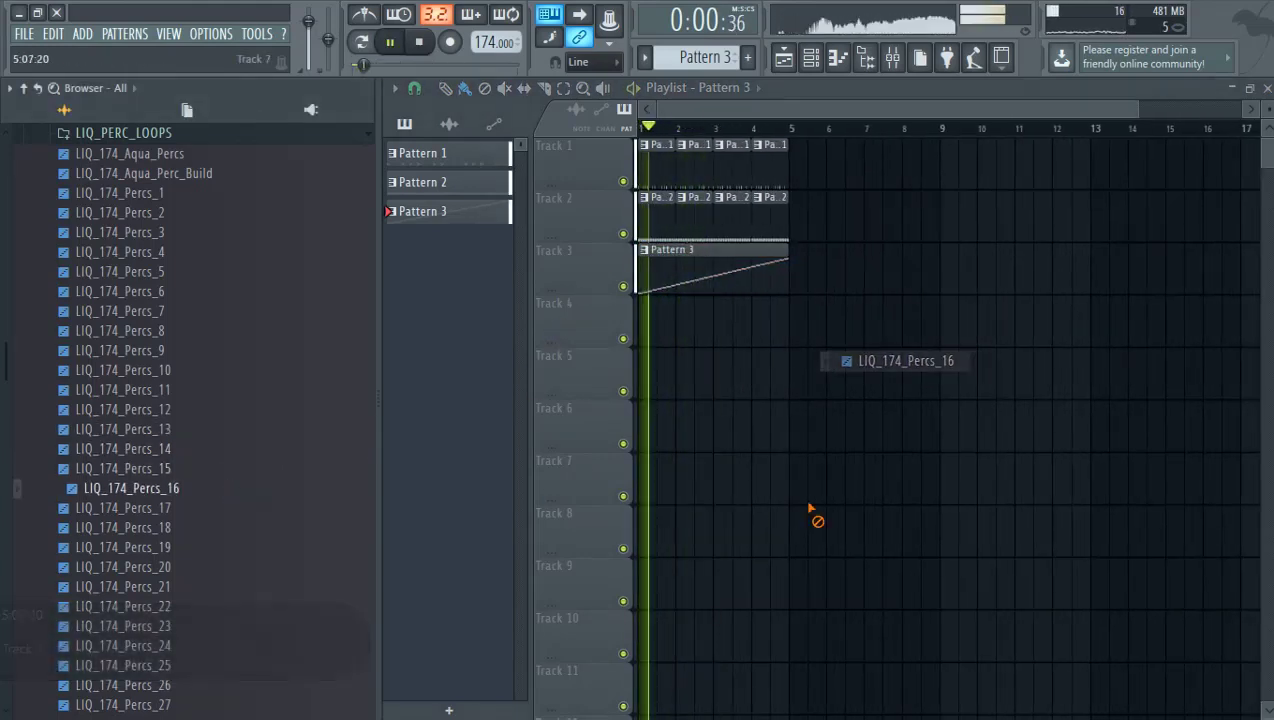
key("space")
left_click(217, 509)
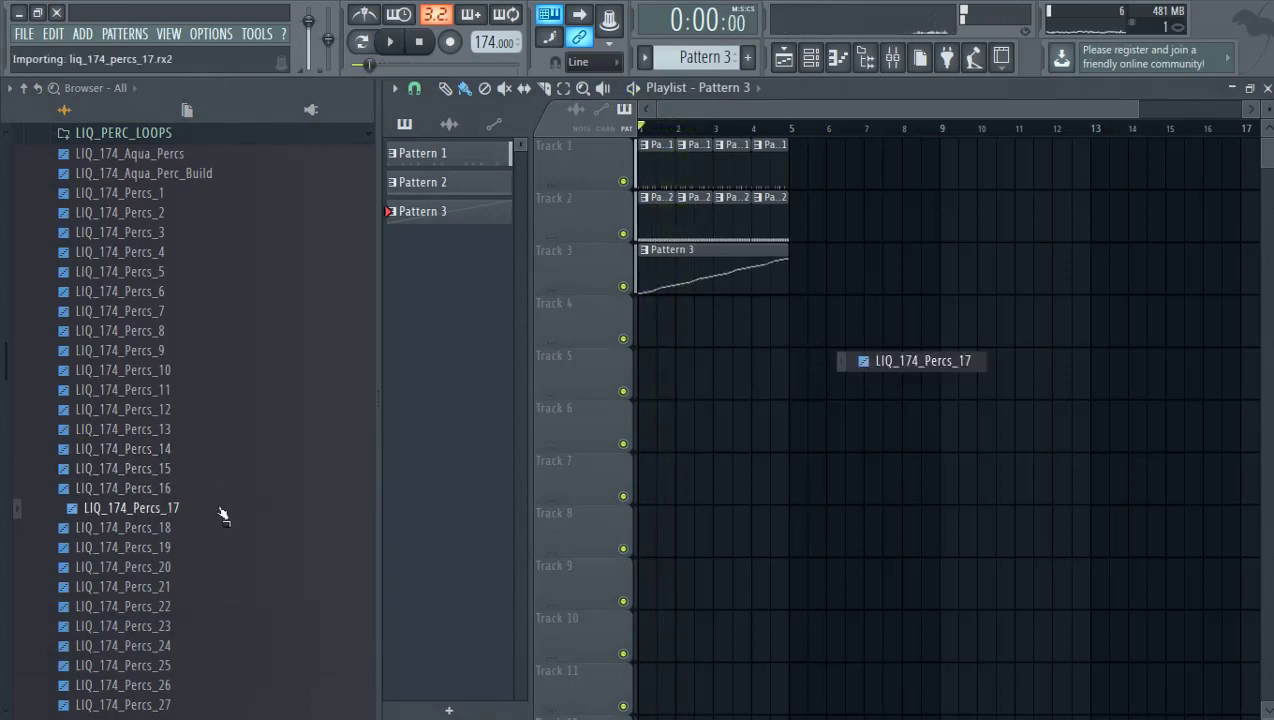
scroll(248, 505, "down", 6)
left_click(220, 330)
key("space")
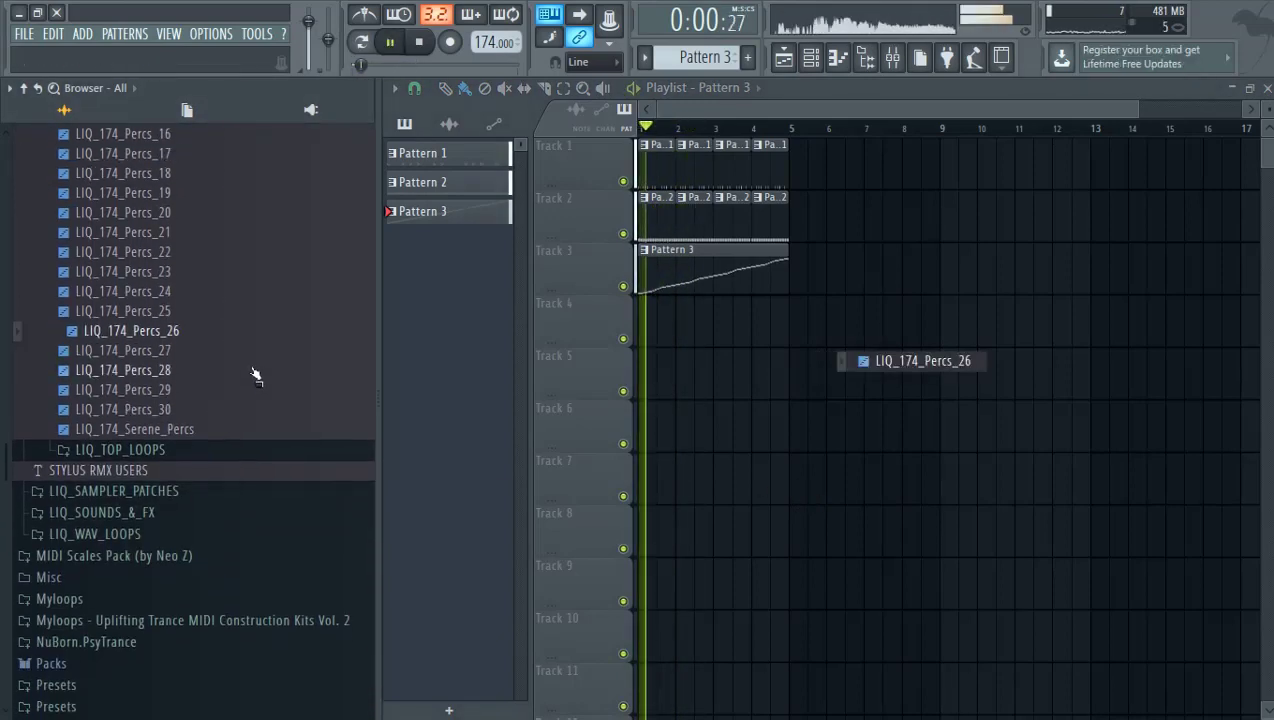
scroll(256, 432, "up", 4)
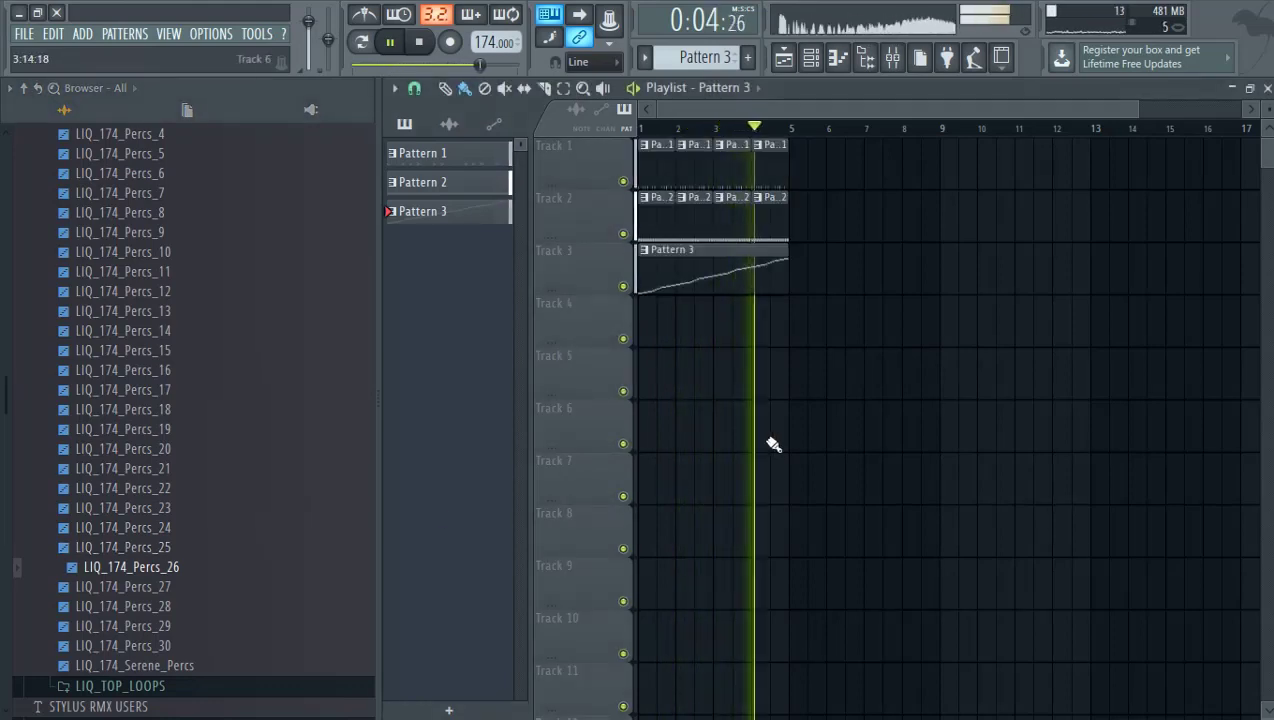
scroll(782, 378, "up", 1)
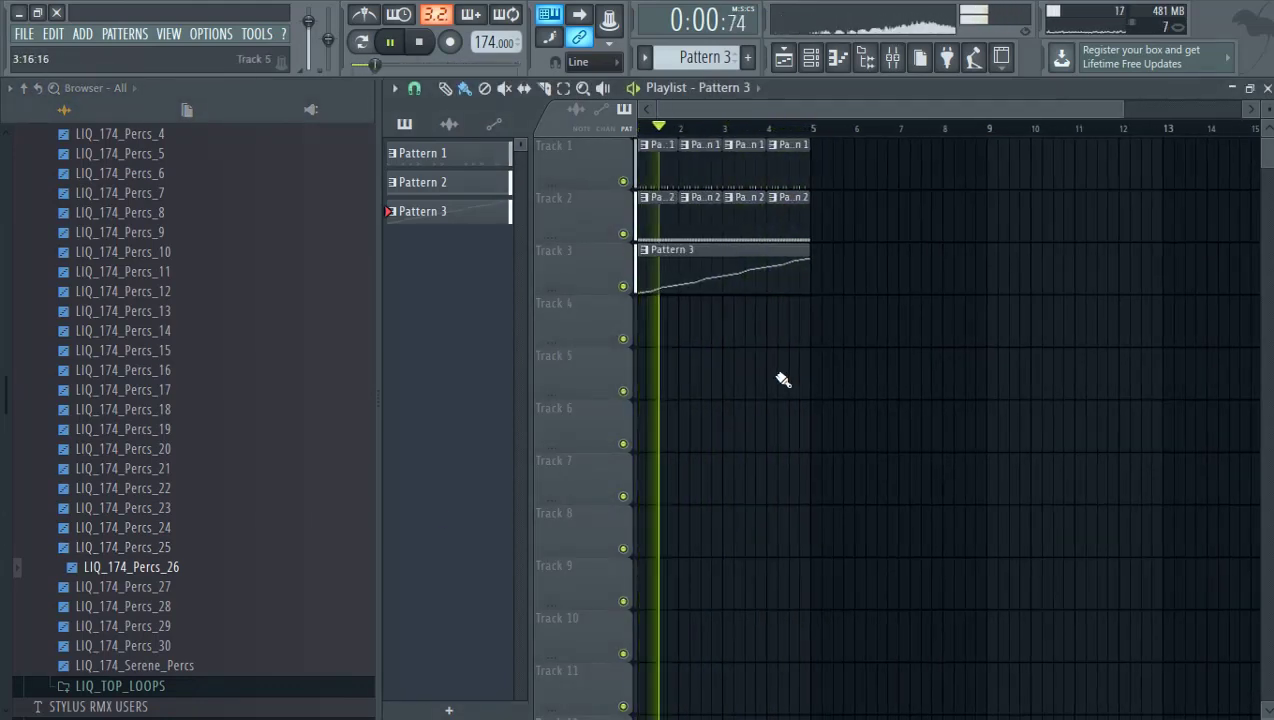
scroll(745, 310, "down", 2)
scroll(688, 362, "up", 3)
scroll(881, 423, "down", 1)
scroll(825, 162, "down", 1)
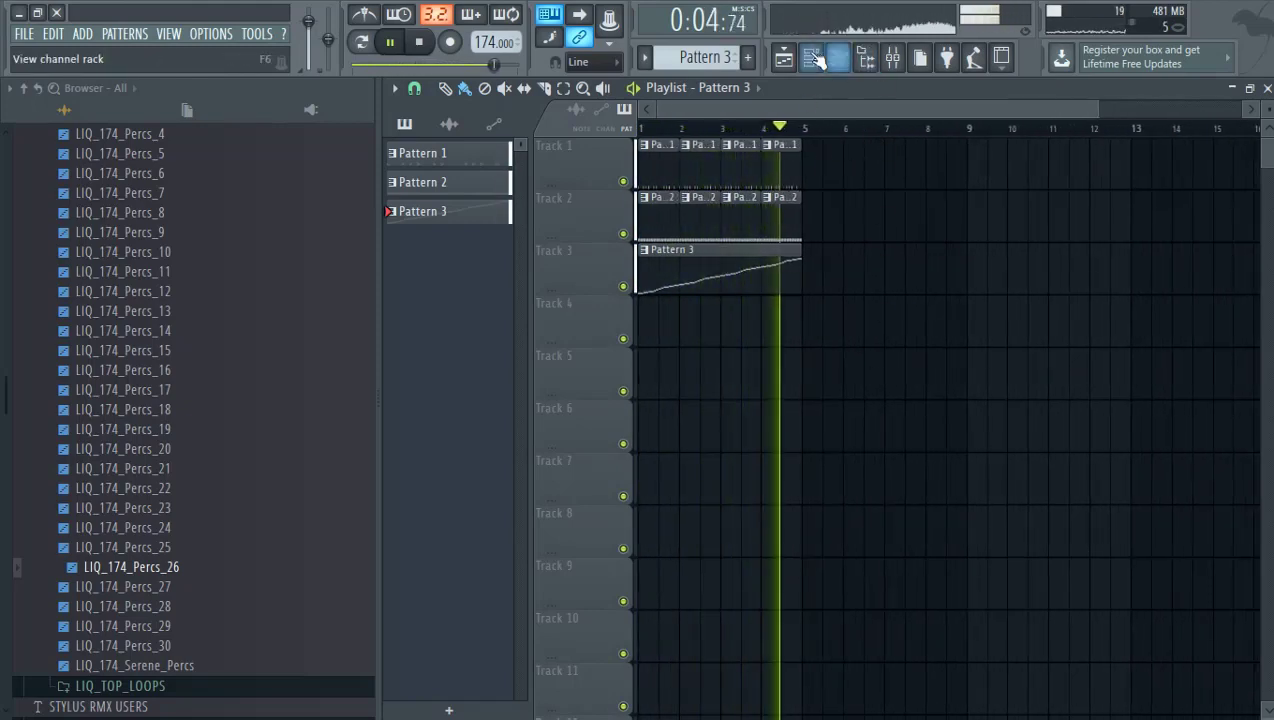
Step: Replace the Slicex channel's loop with LIQ_174_Percs_30 and restart playback
key("F6")
left_click(778, 361)
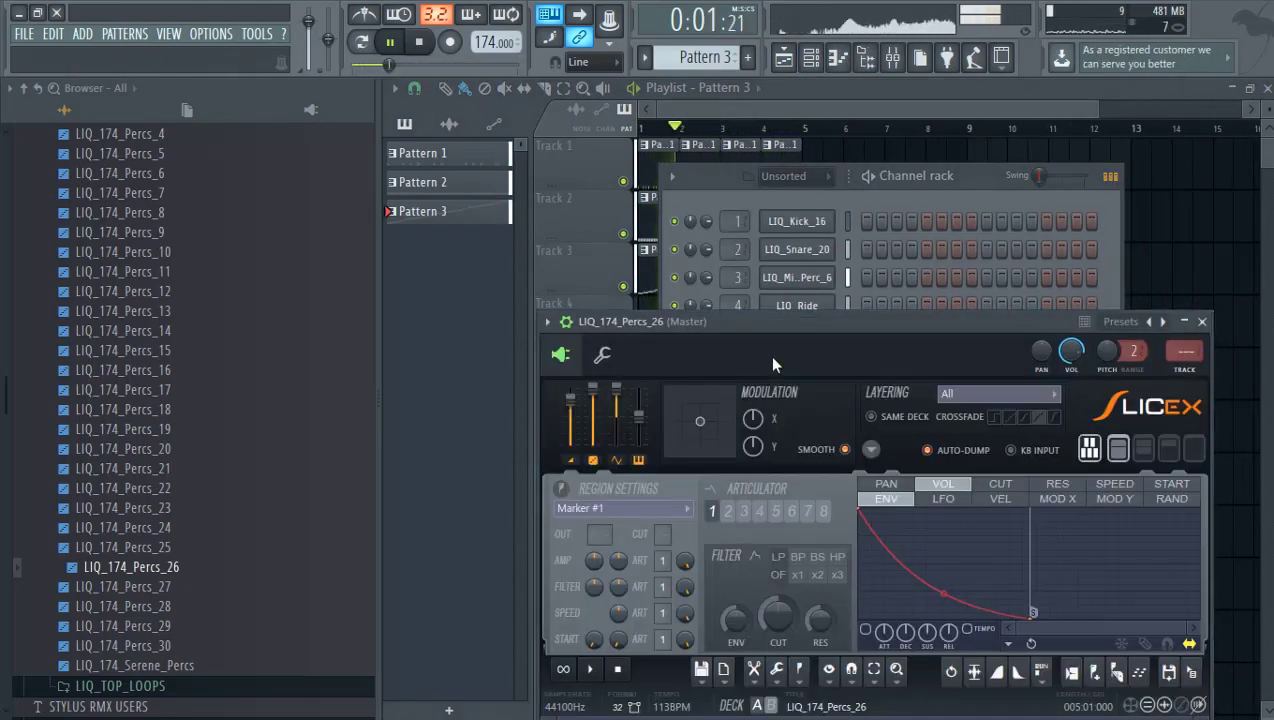
key("space")
middle_click(183, 645)
key("space")
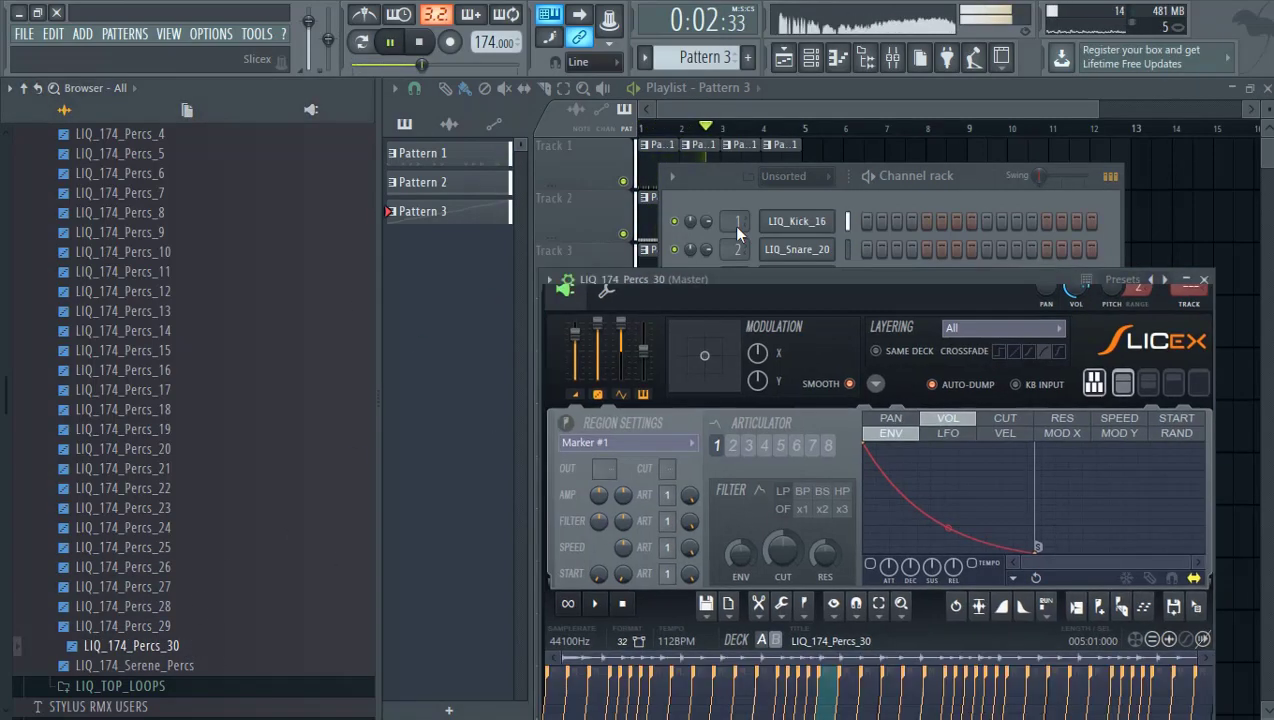
Step: Add Fruity Parametric EQ 2 to the LIQ_174_Percs_30 mixer track and high-pass the loop with band 1 at Steep 4
key("F9")
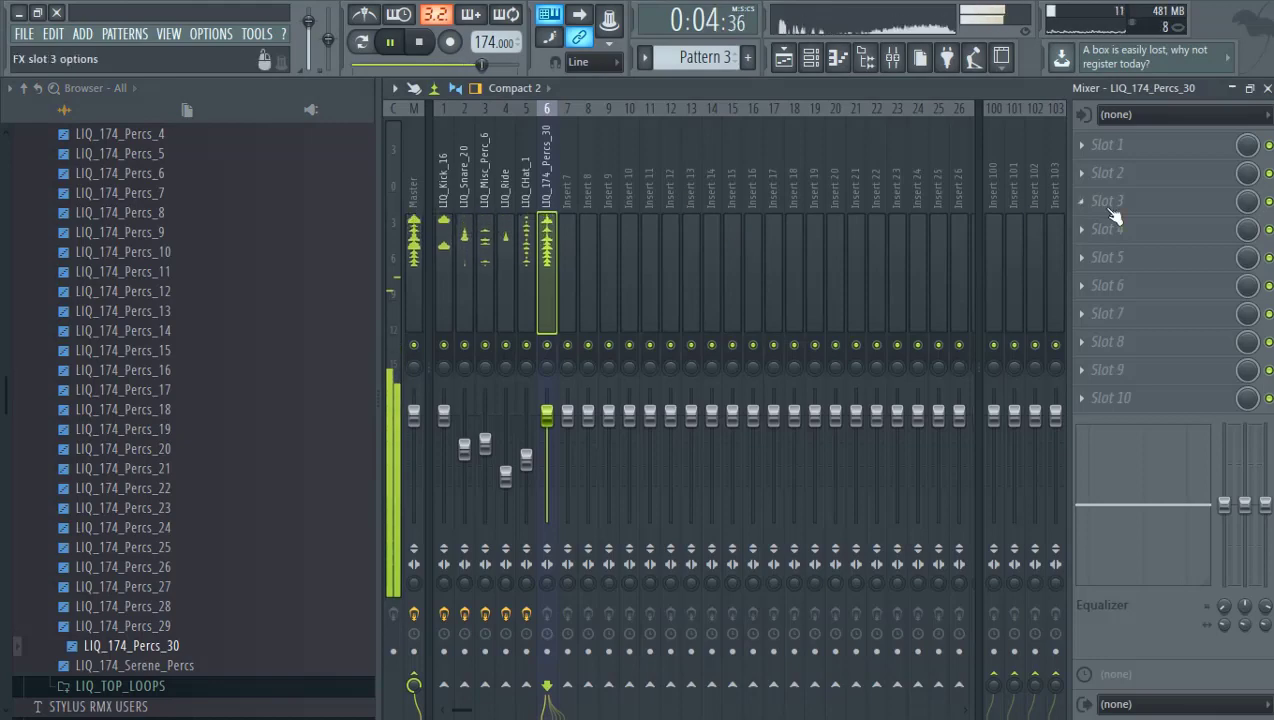
left_click(1107, 145)
left_click(843, 183)
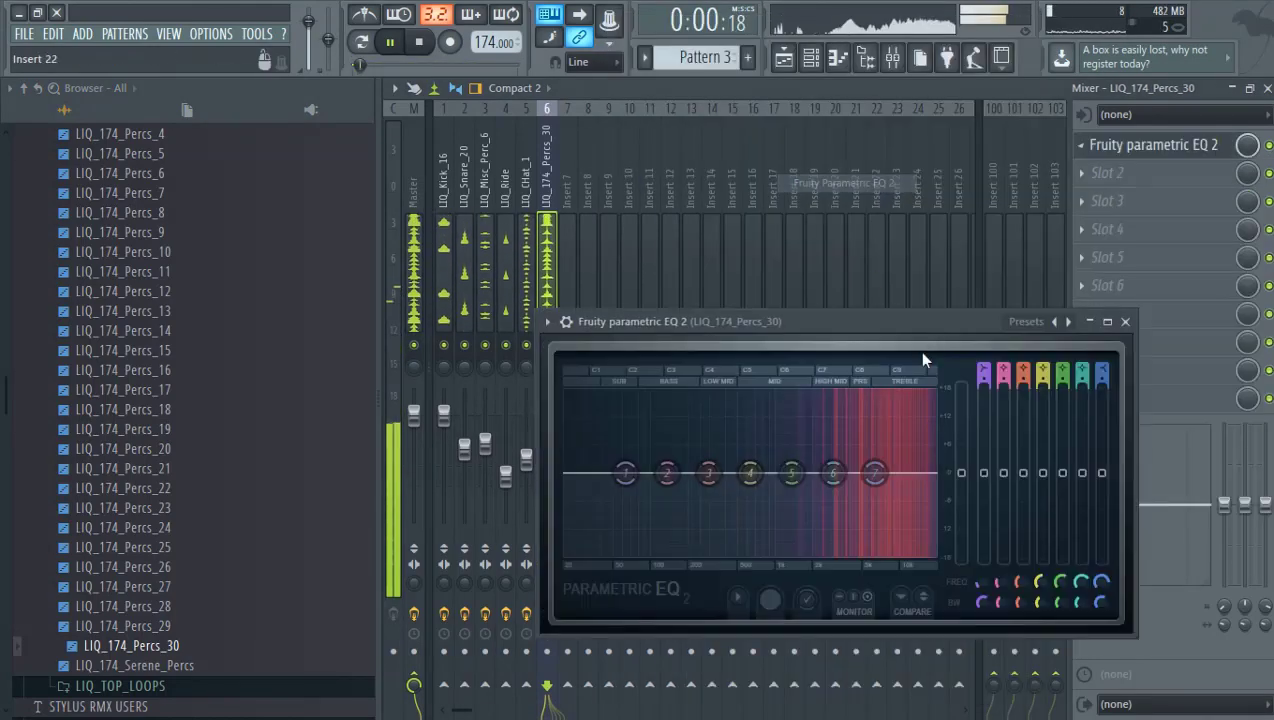
left_click(984, 375)
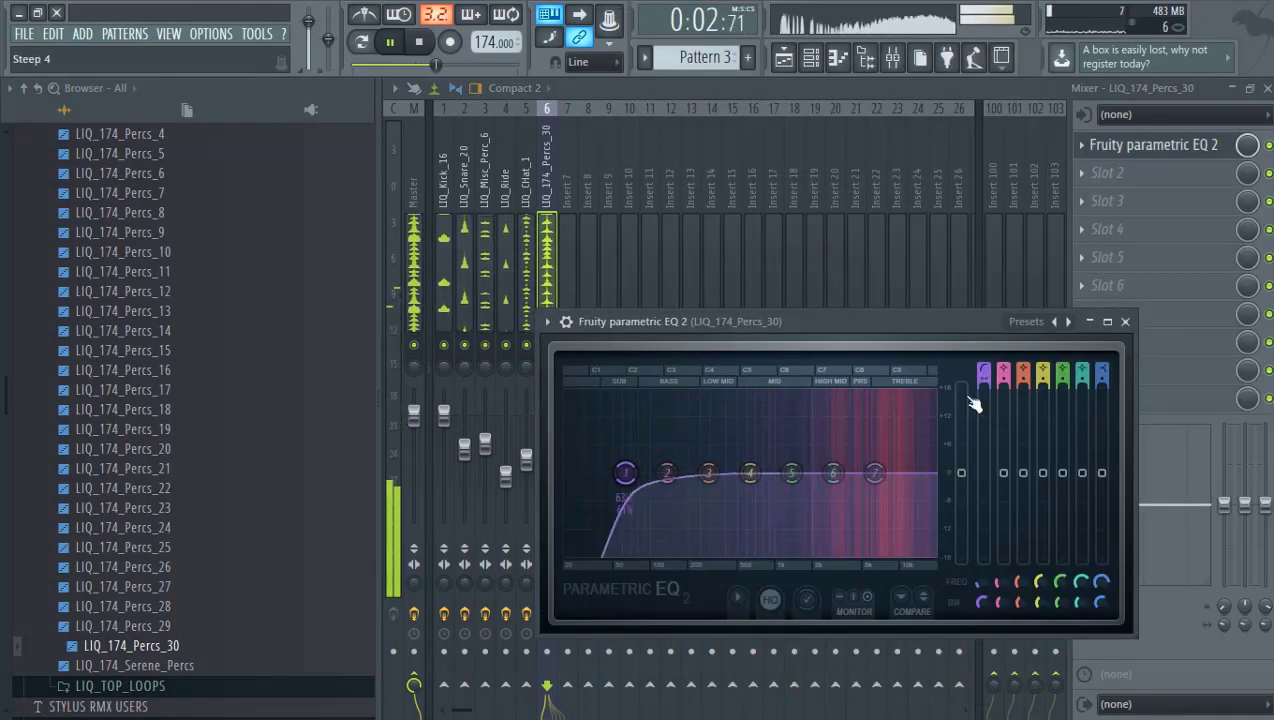
left_click_drag(625, 473, 839, 496)
left_click(552, 212)
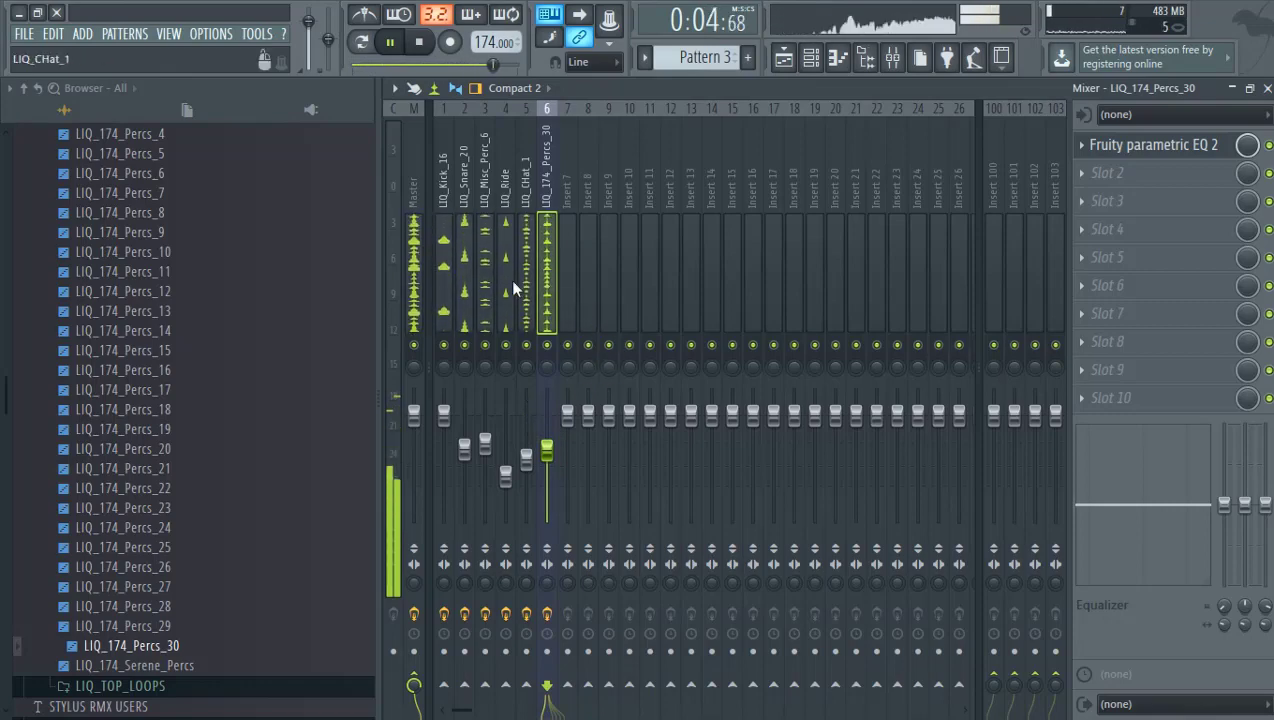
Step: Return to the playlist, stop playback and open the LIQ_TOP_LOOPS folder to preview LIQ_174_Drums_Tops_9
left_click(782, 62)
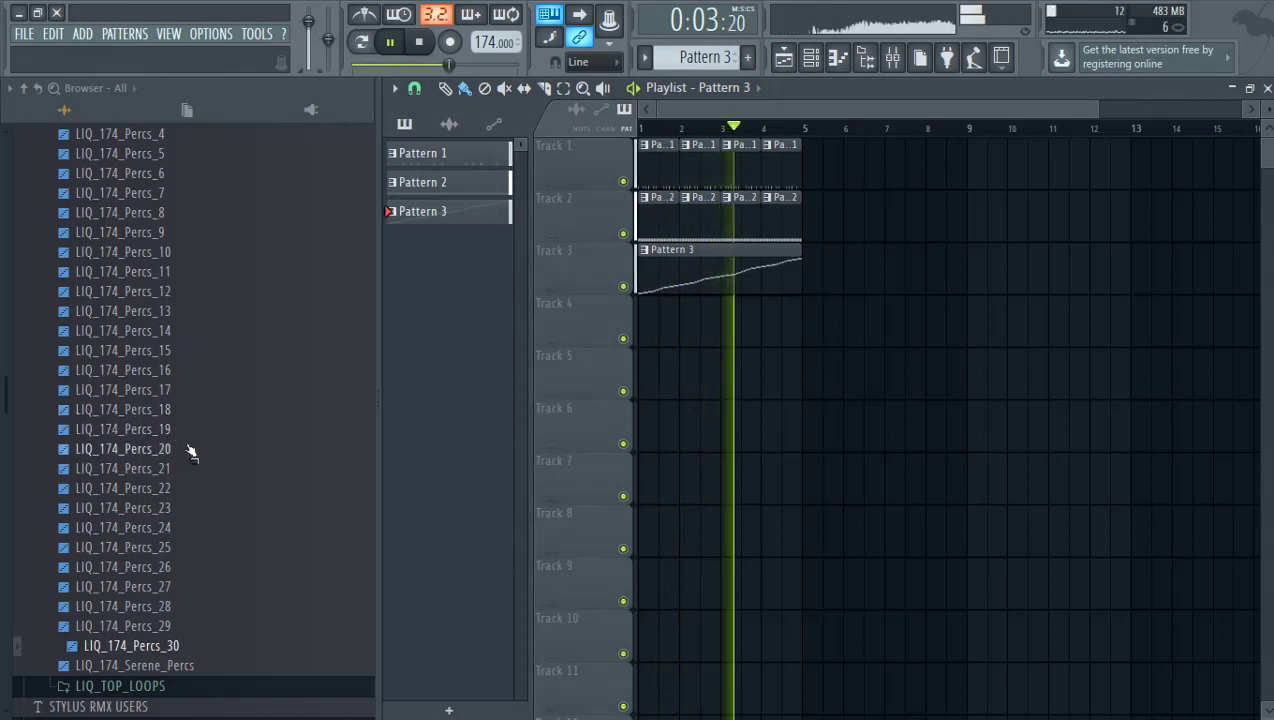
scroll(190, 530, "up", 2)
scroll(245, 455, "down", 6)
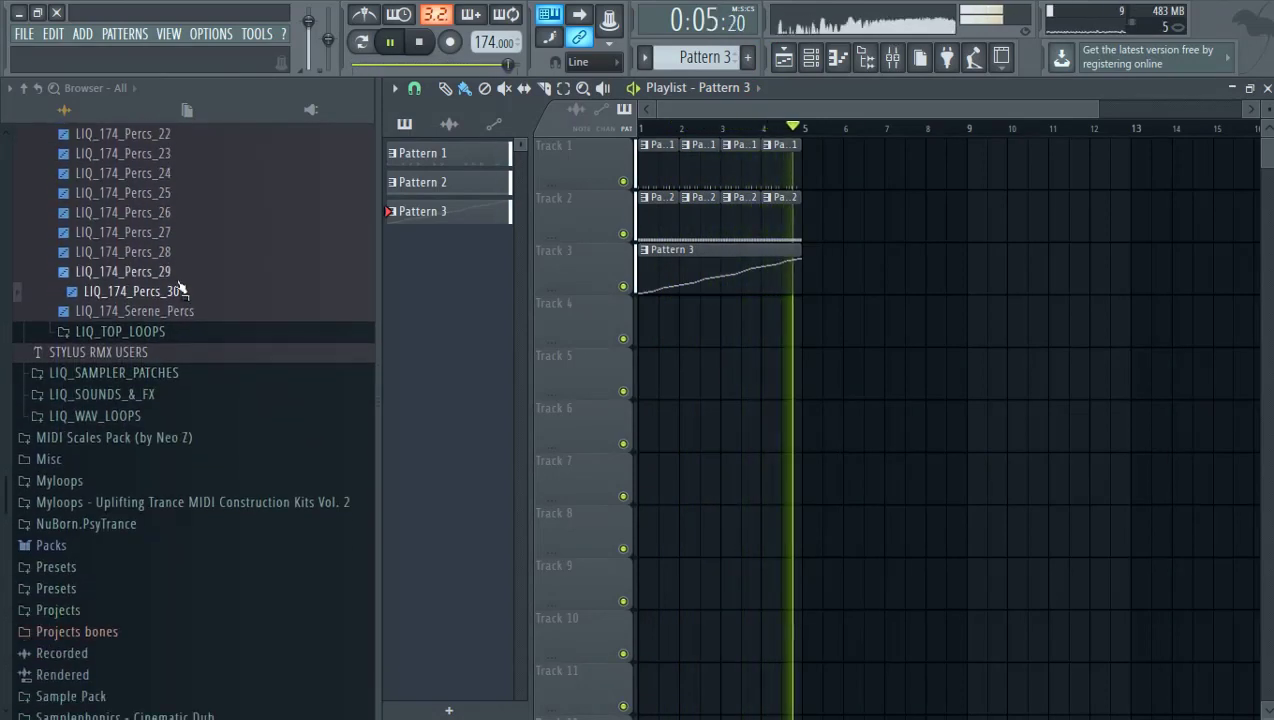
key("space")
left_click(199, 331)
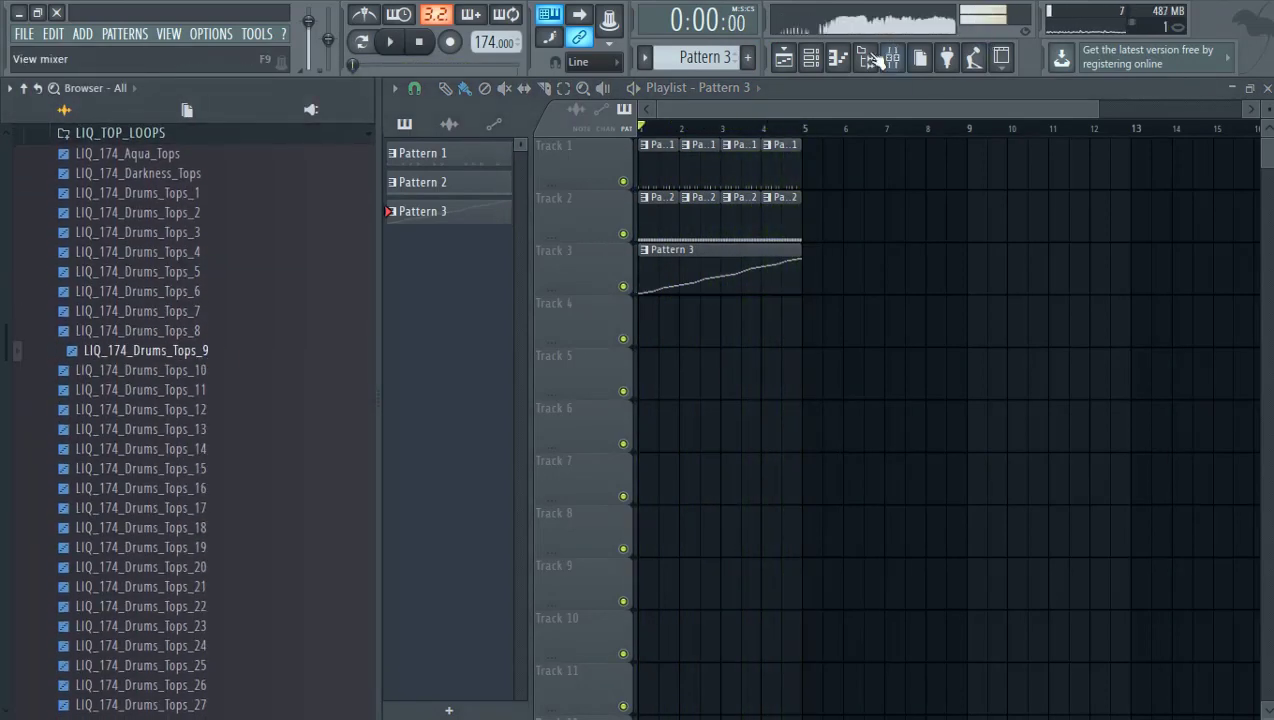
Step: Create Pattern 4 and preview LIQ_174_Drums_Tops_14 and LIQ_174_Drums_Tops_25 from the LIQ_TOP_LOOPS folder
left_click(747, 58)
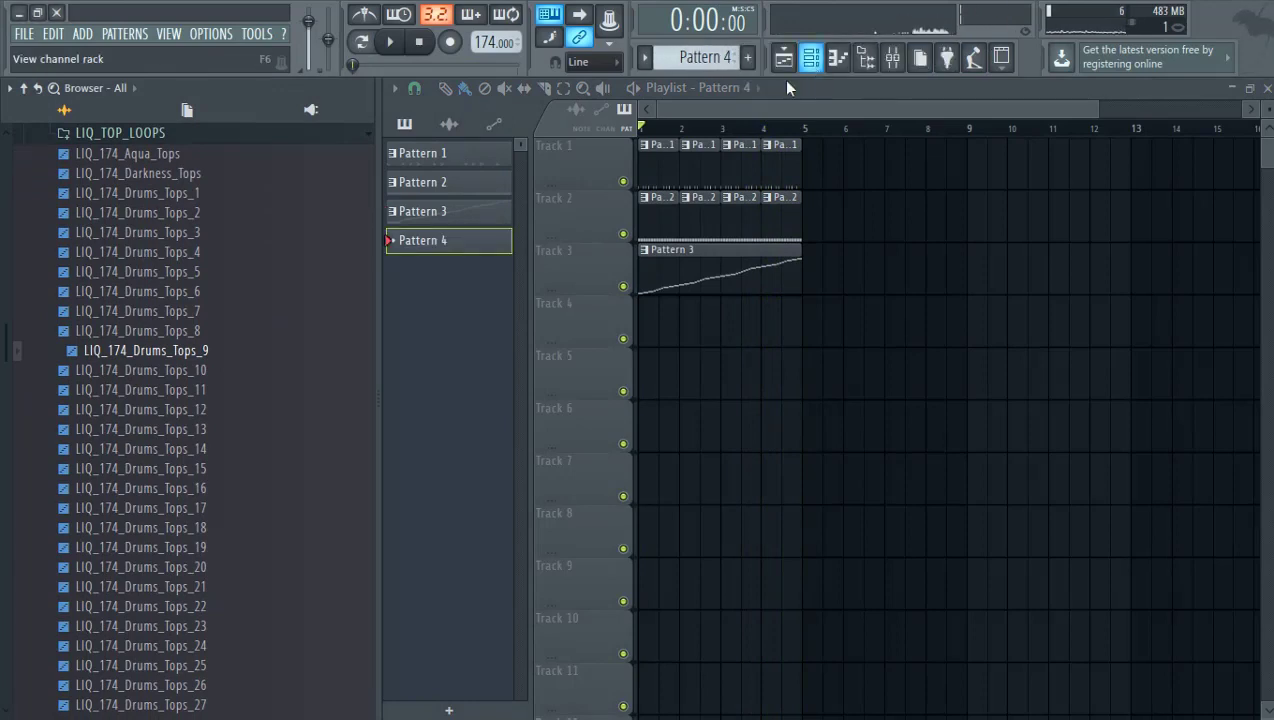
left_click_drag(289, 449, 294, 452)
left_click(811, 57)
left_click(811, 57)
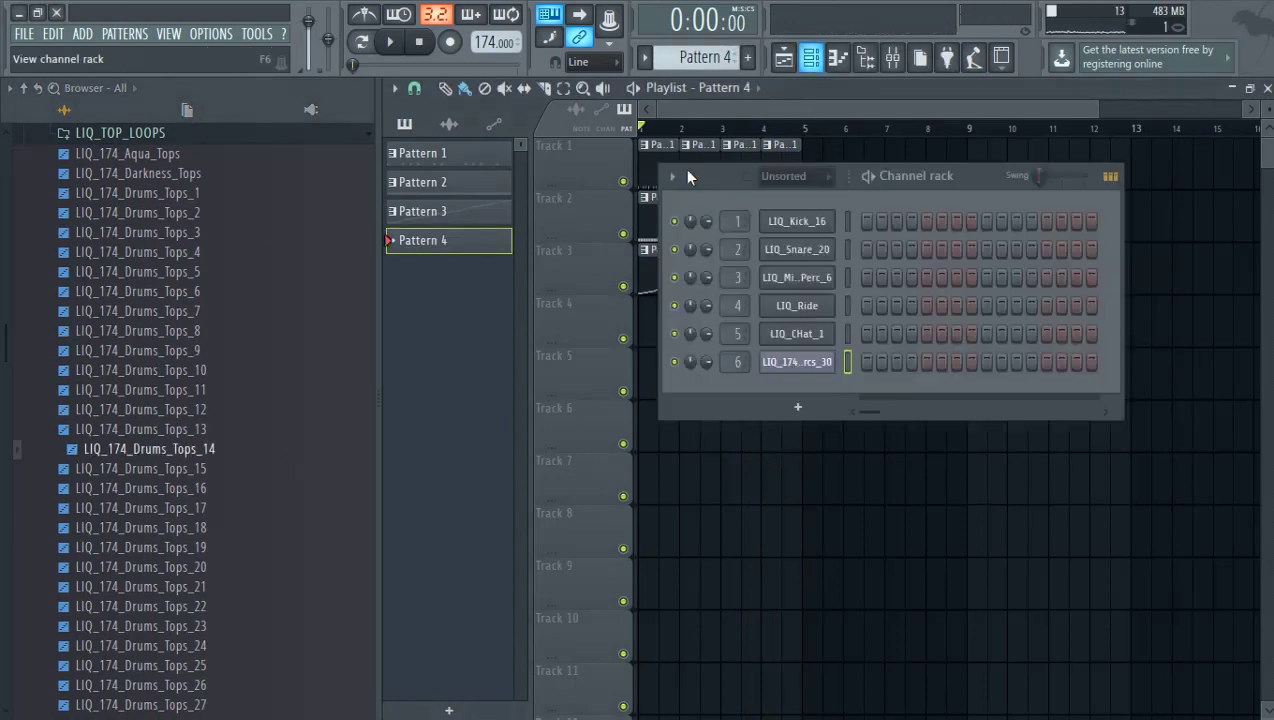
scroll(208, 418, "down", 7)
scroll(208, 418, "up", 3)
left_click_drag(205, 428, 208, 429)
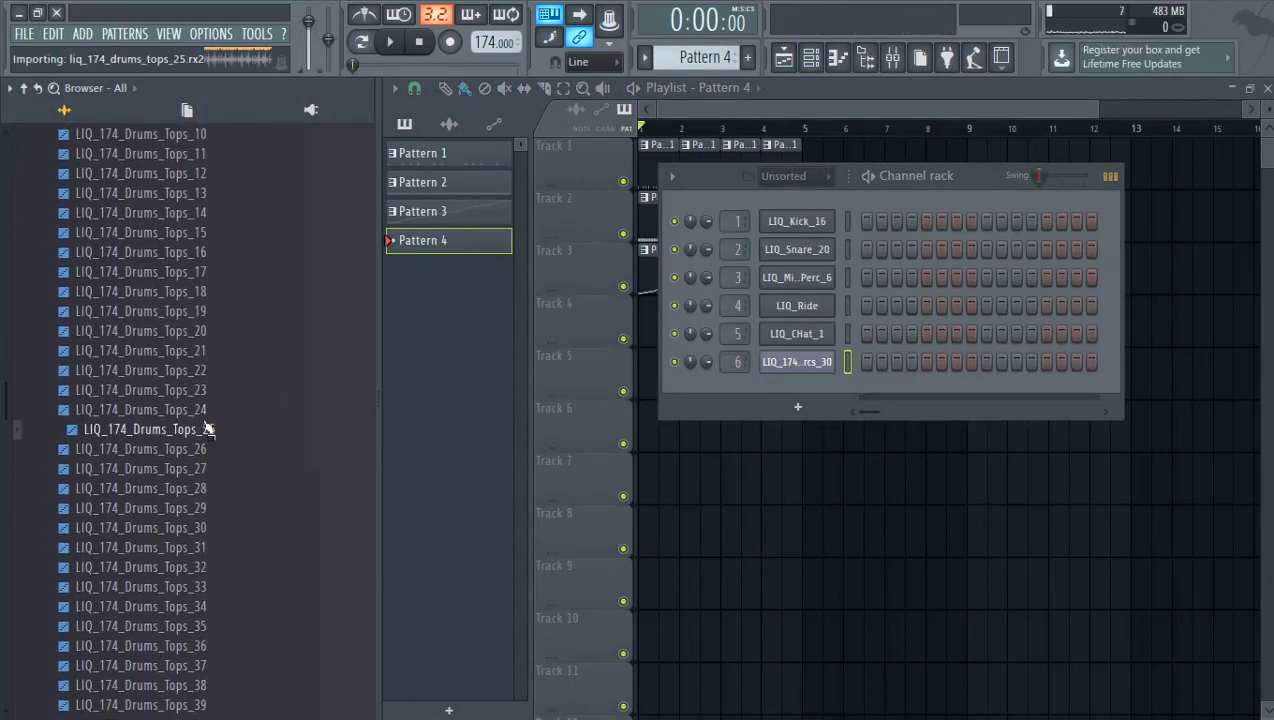
Step: Load LIQ_174_Drums_Tops_25 into a new Slicex channel and place Pattern 4 at bar 1 of playlist track 4
right_click(217, 428)
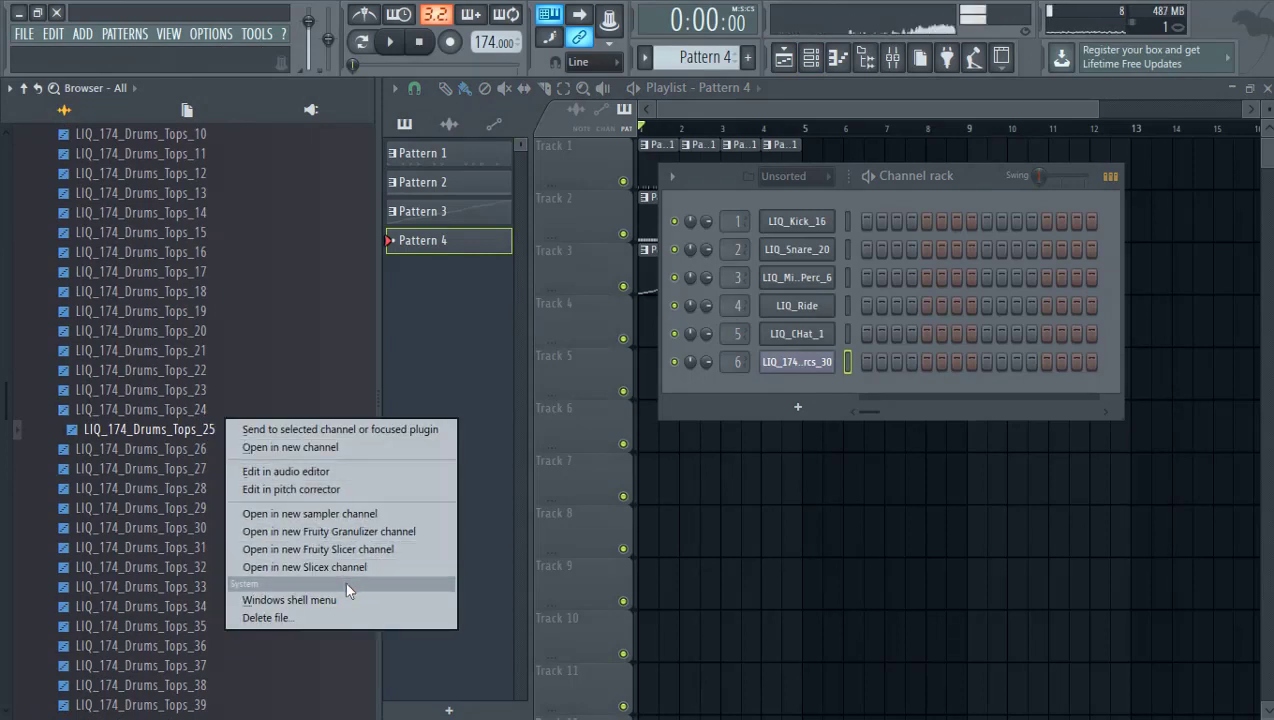
left_click(347, 569)
right_click(1158, 256)
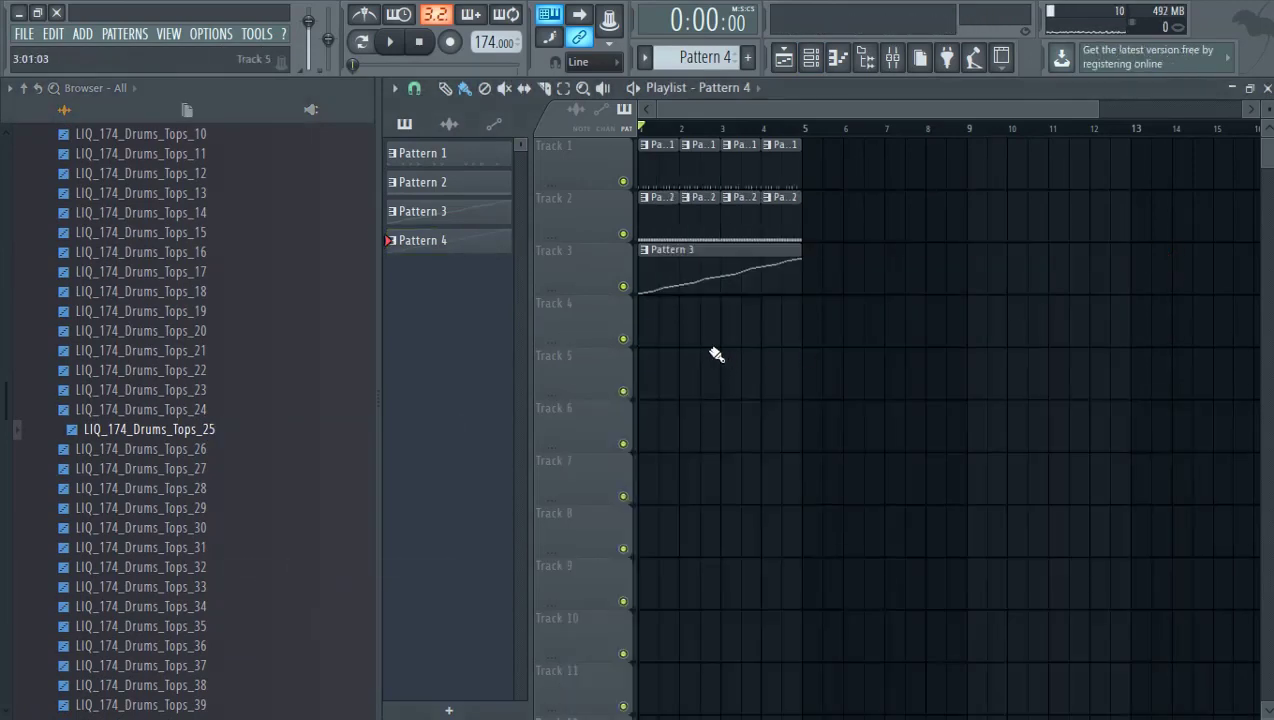
key("space")
Step: Try LIQ_174_Drums_Tops_24, 22, 21, 20 and 18 in the new Slicex channel while the playlist plays
left_click(838, 57)
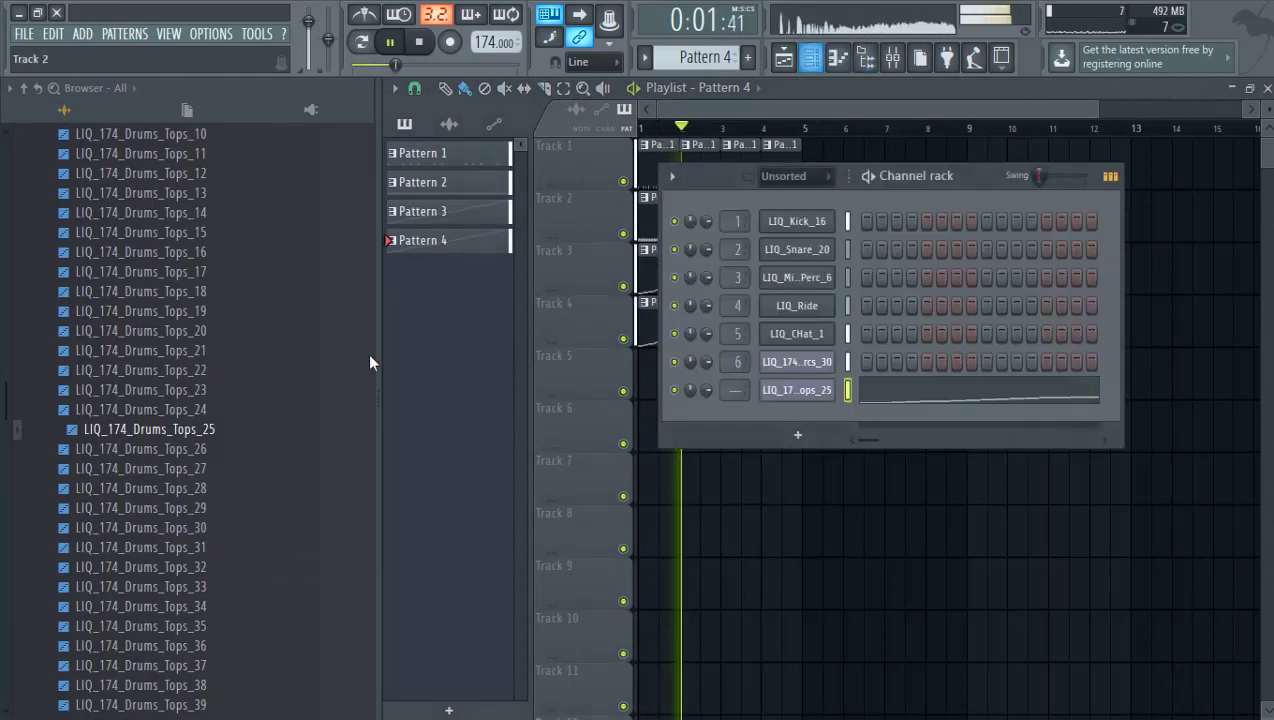
right_click(828, 523)
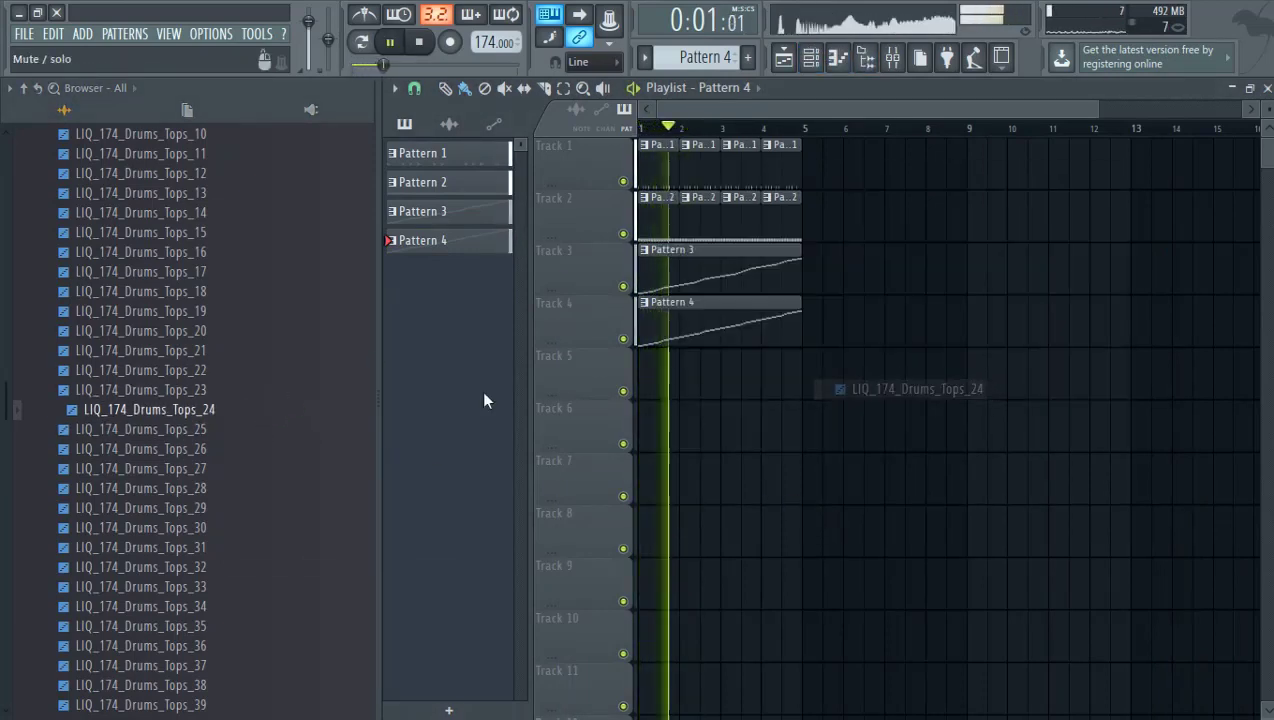
left_click(809, 60)
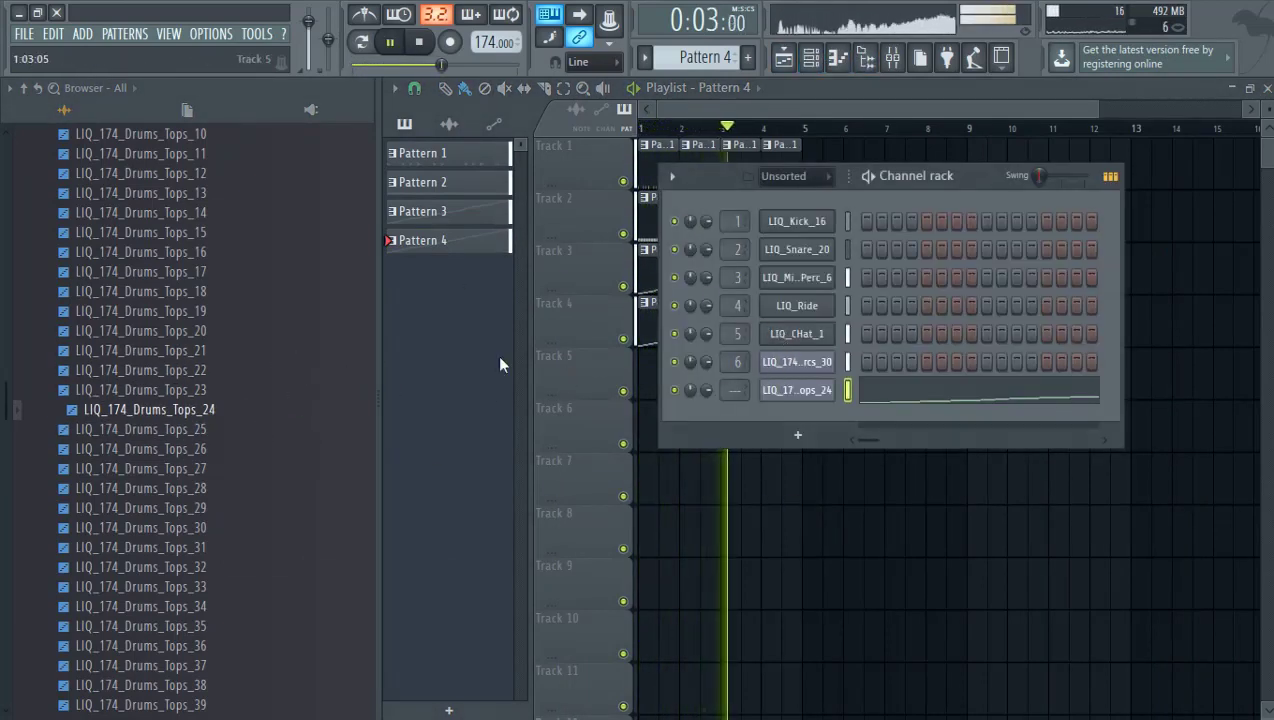
left_click(243, 377)
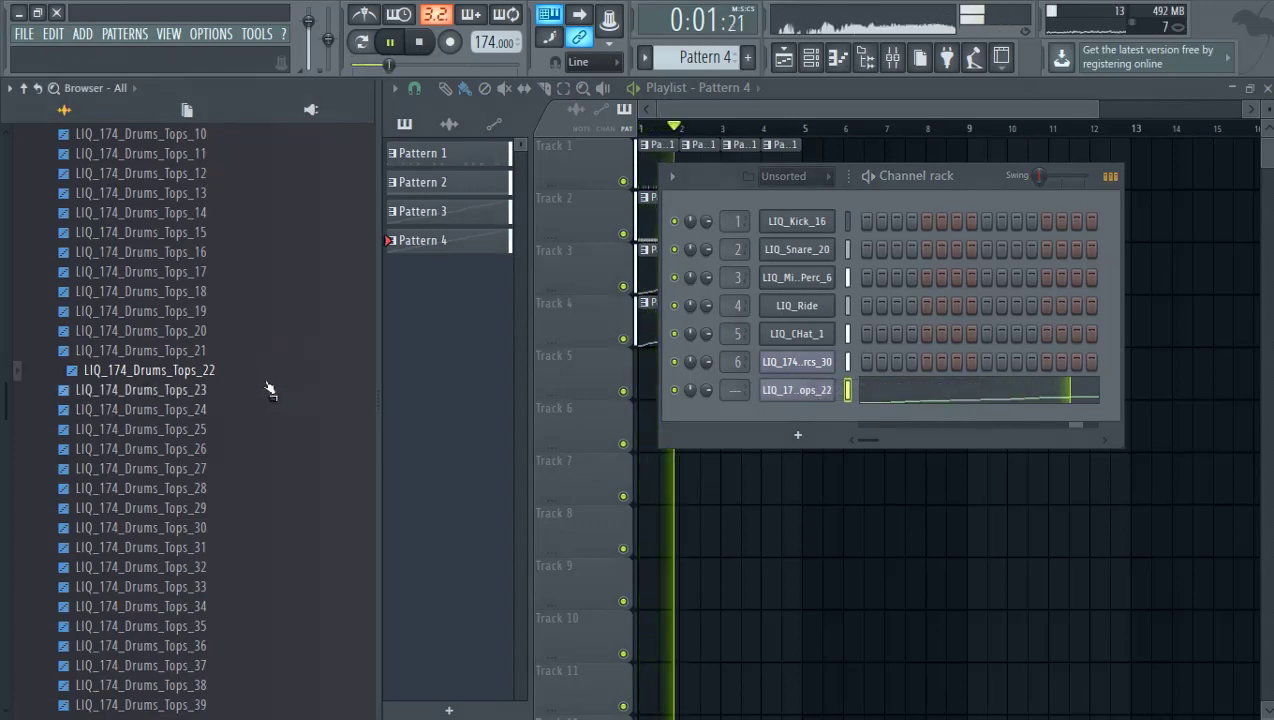
left_click(266, 354)
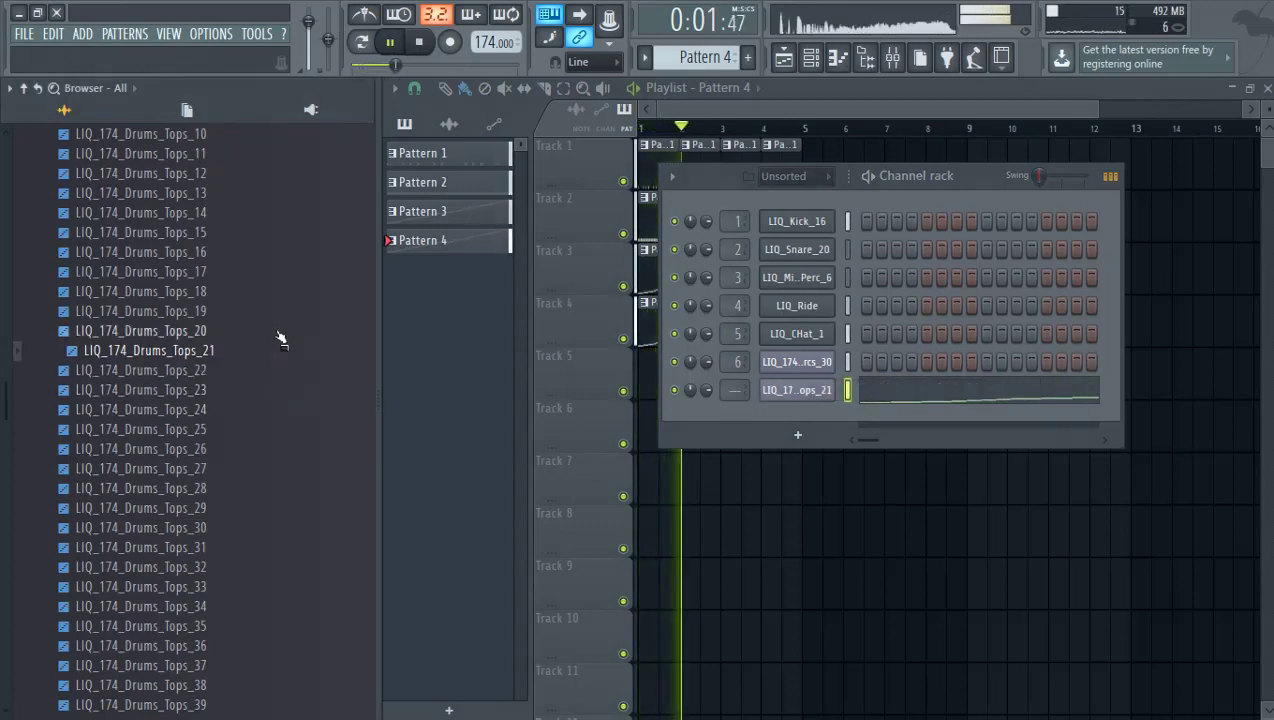
left_click(280, 336)
left_click(278, 293)
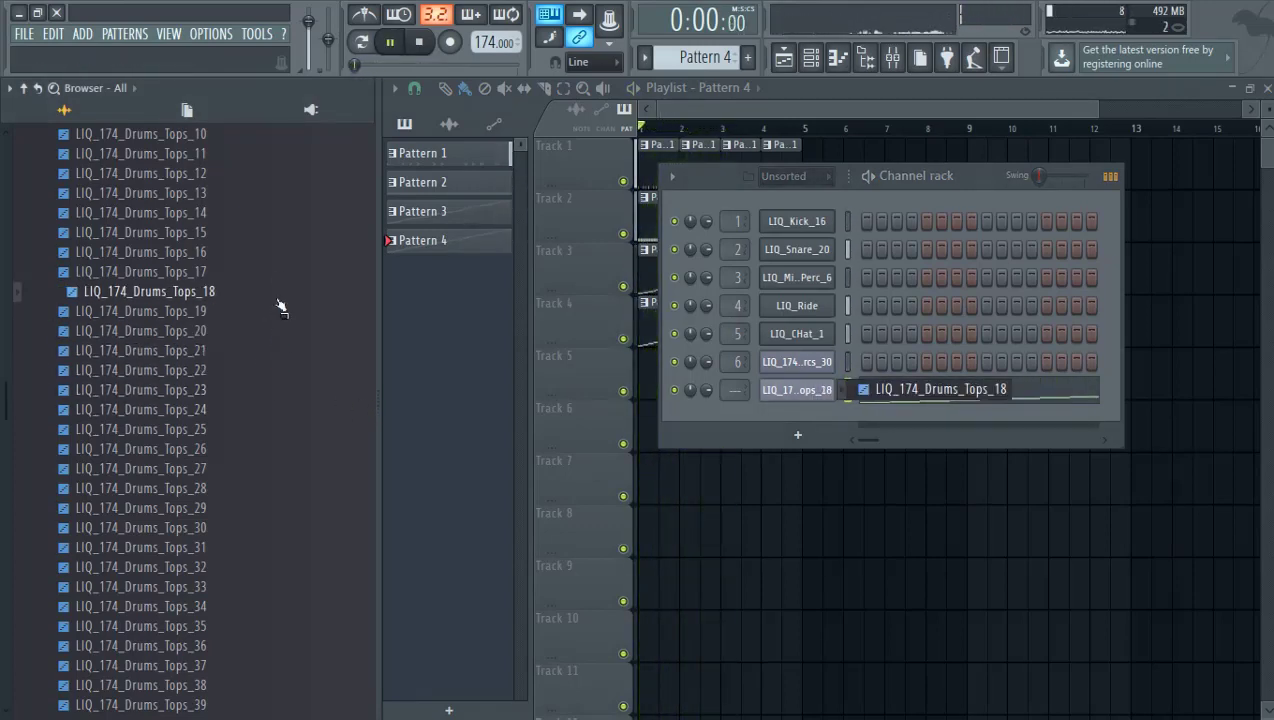
Step: Replace the top loop in the Slicex channel with LIQ_174_Drums_Tops_15
scroll(277, 398, "up", 4)
scroll(275, 410, "up", 2)
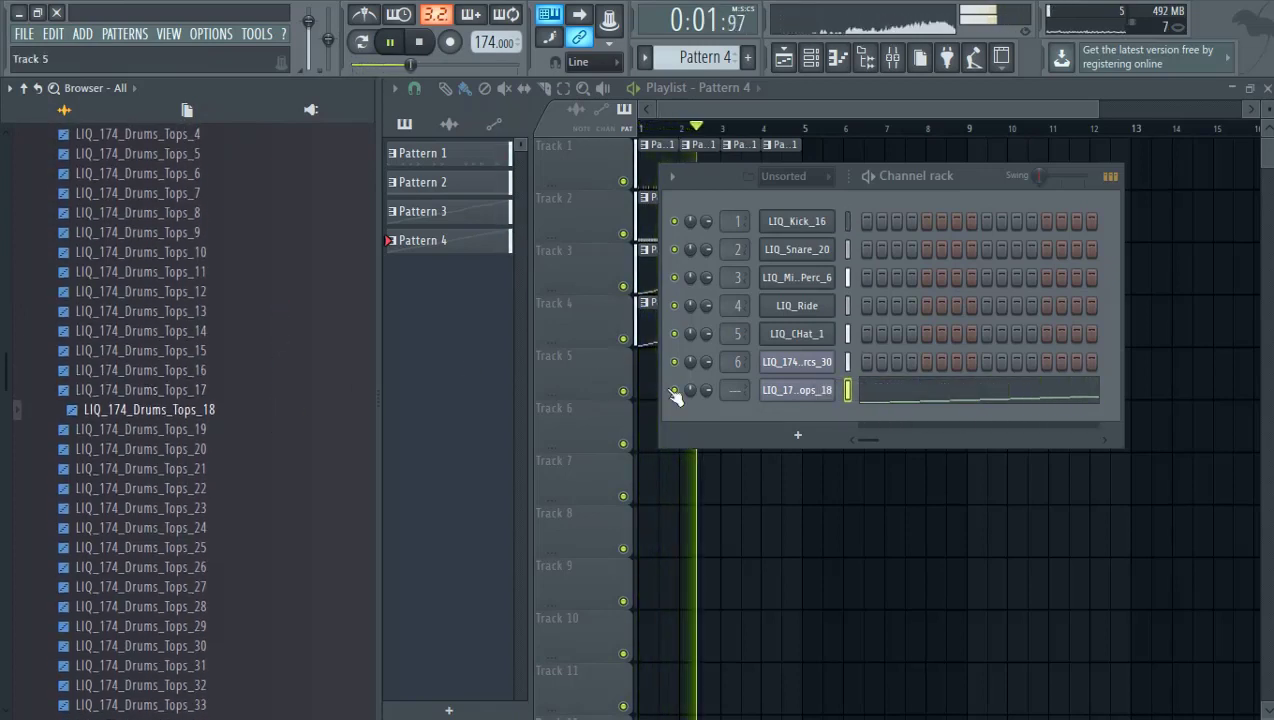
left_click(276, 353)
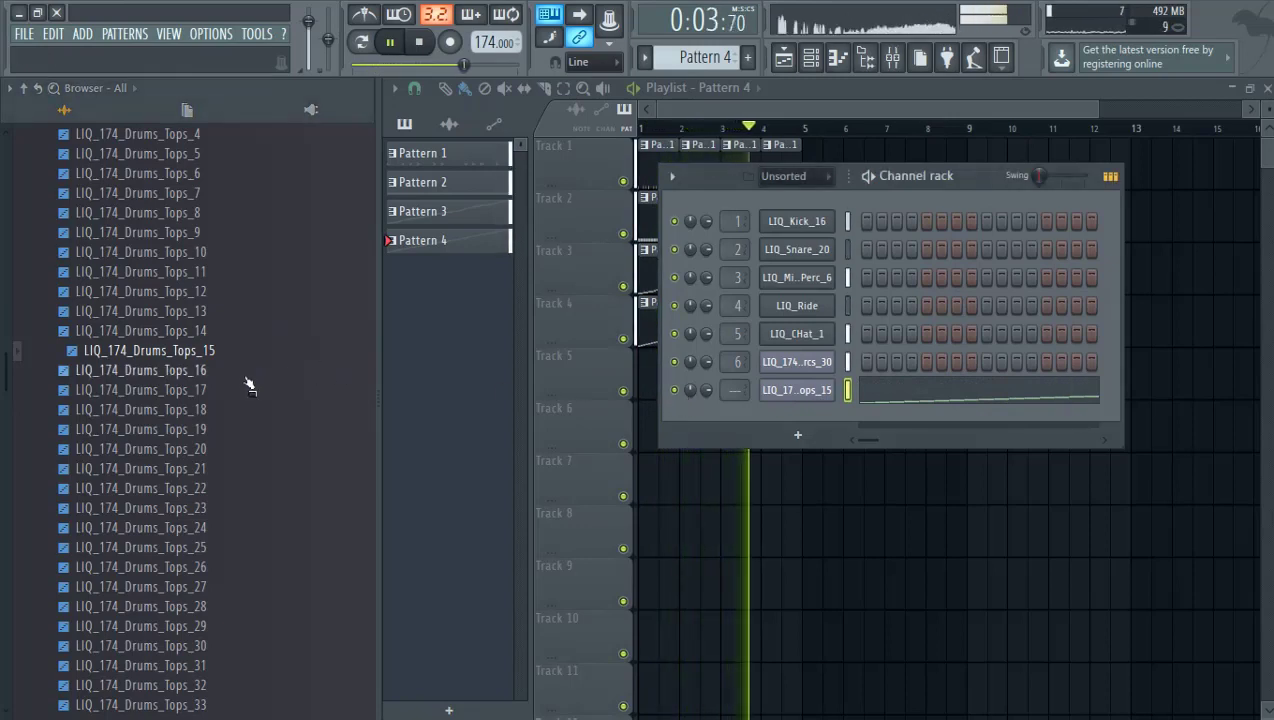
scroll(245, 385, "up", 6)
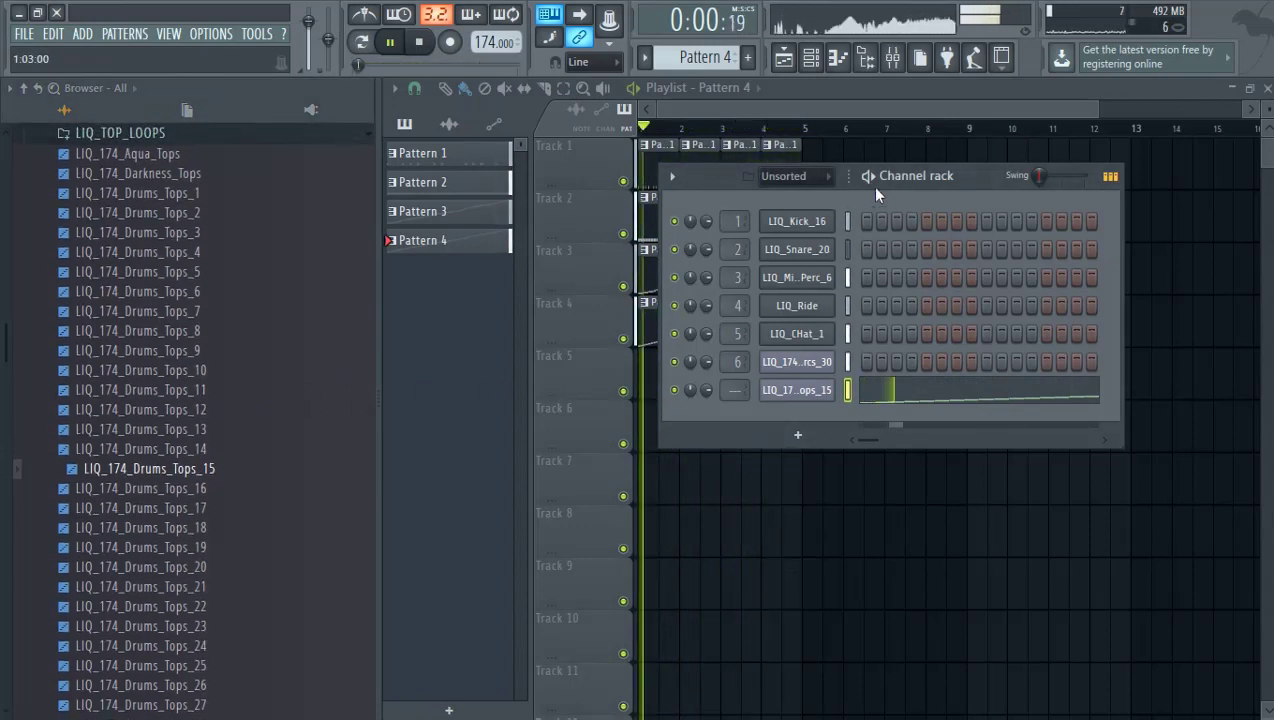
Step: Try LIQ_174_Drums_Tops_7 and 4 in the Slicex channel, and settle on LIQ_174_Drums_Tops_3 as its top loop
left_click(265, 312)
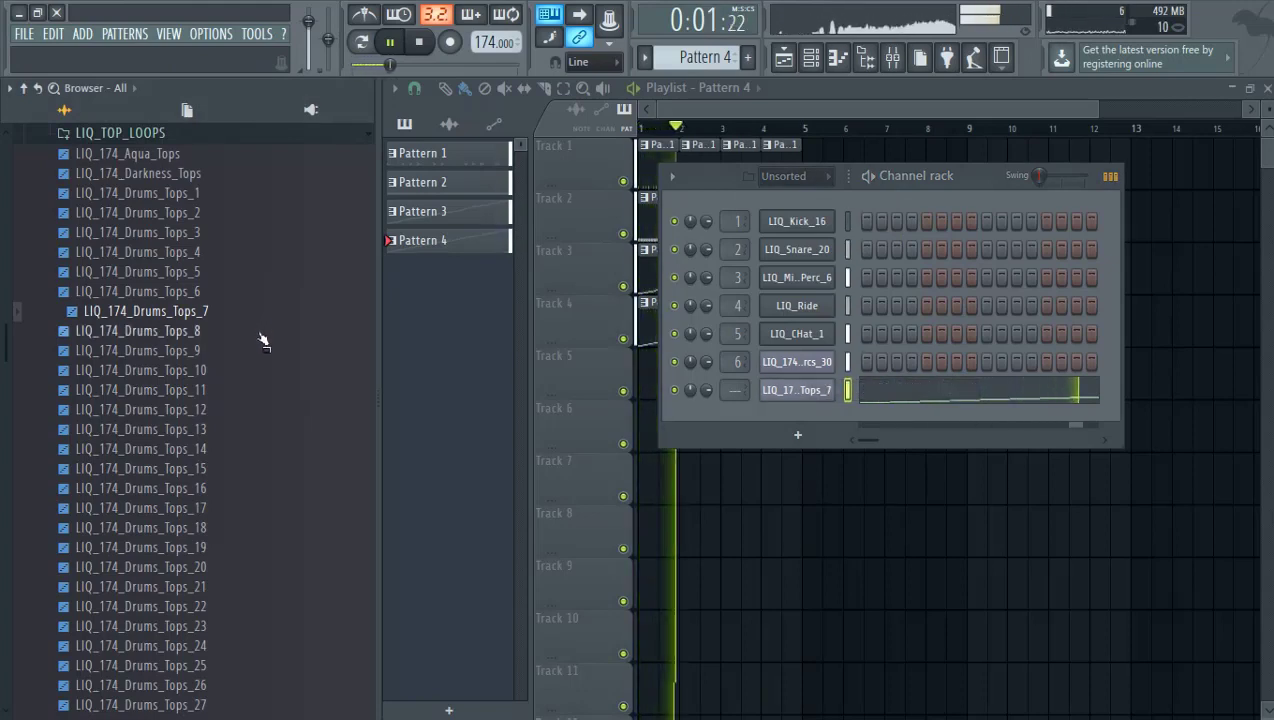
left_click(281, 253)
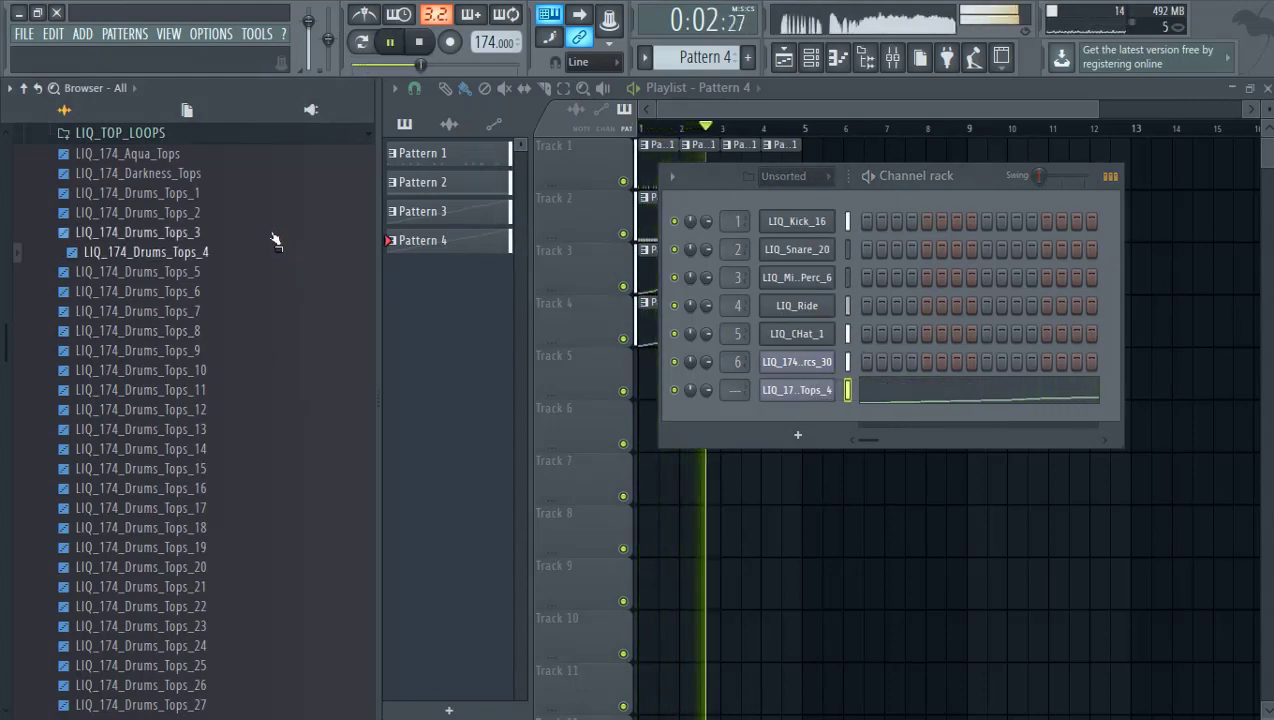
left_click(275, 236)
scroll(270, 420, "down", 8)
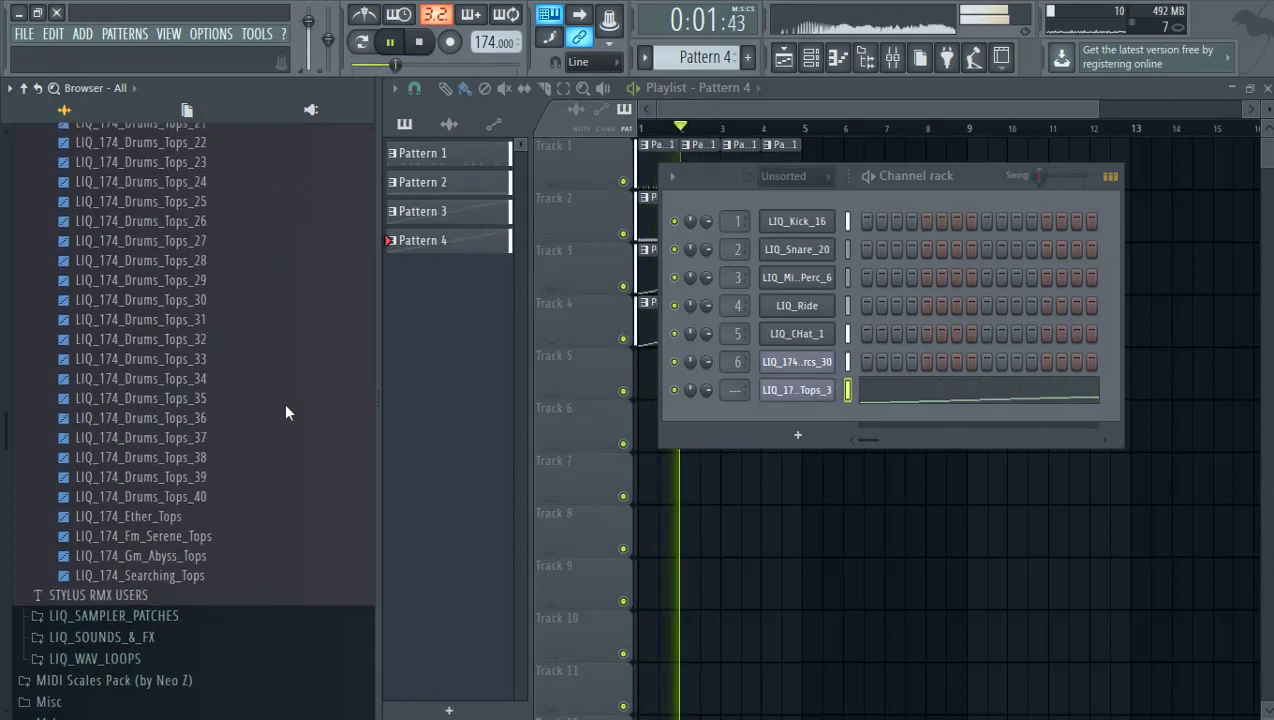
scroll(285, 412, "up", 8)
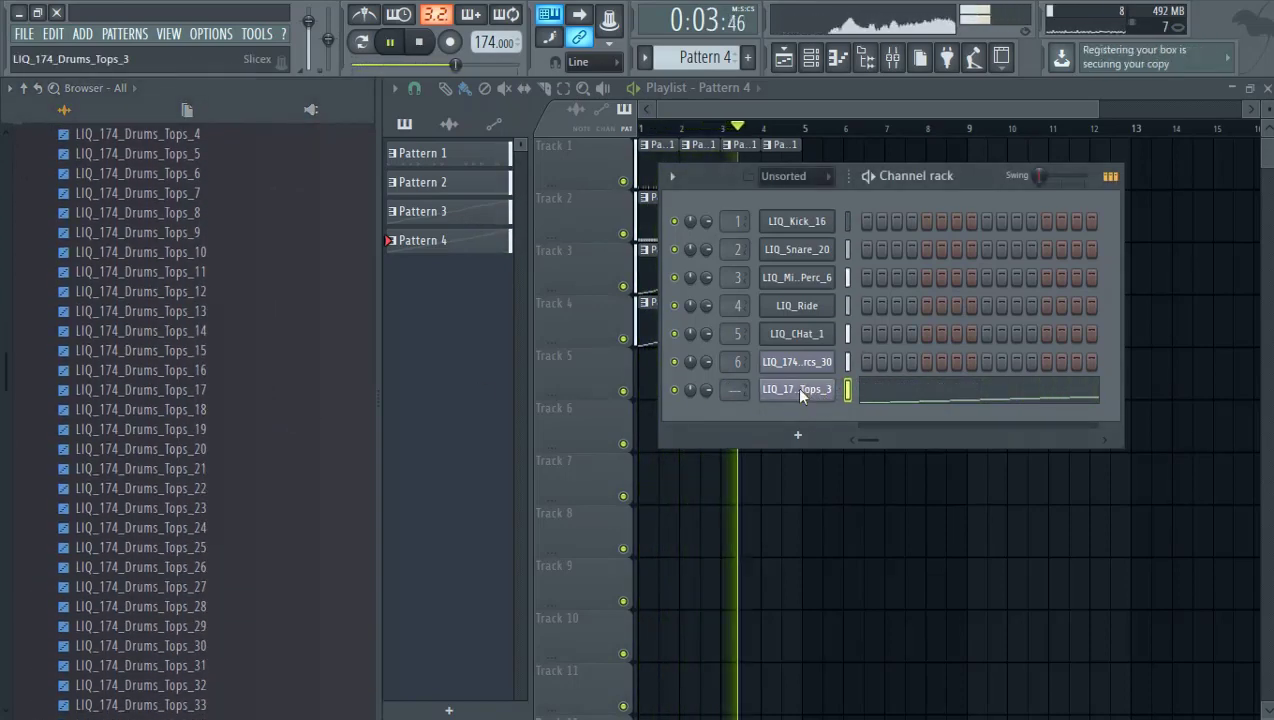
Step: Route the LIQ_174_Drums_Tops_3 channel to mixer track 7 and insert Fruity Parametric EQ 2 in its first effect slot
left_click(797, 390)
key("F9")
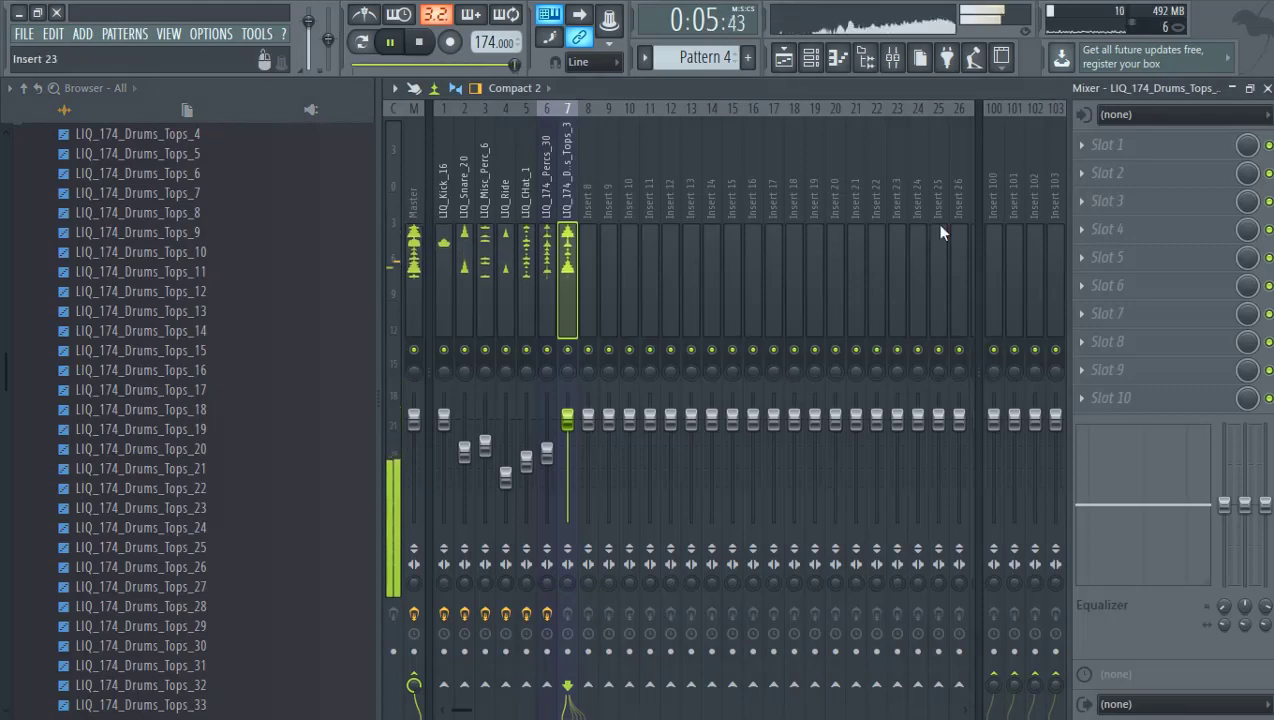
left_click(1114, 153)
left_click(850, 183)
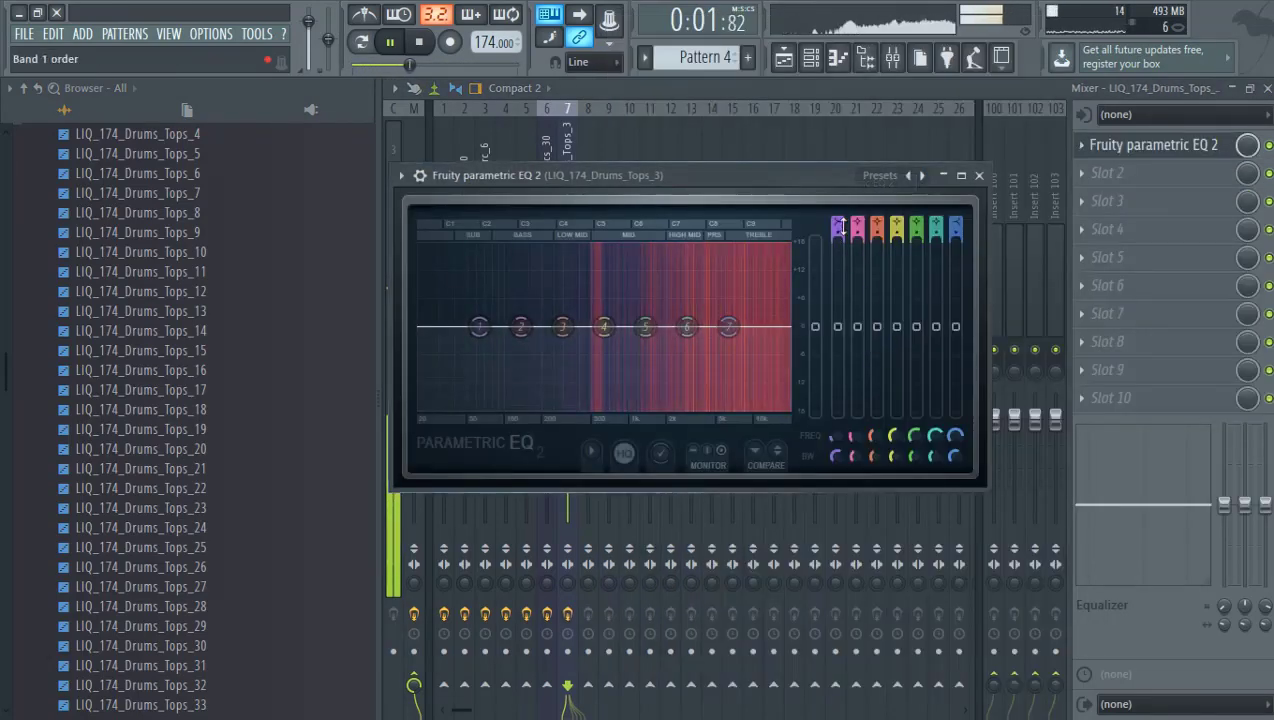
Step: Turn EQ band 1 into a high-pass filter, raise its cutoff into the mids, and adjust bands 7 and 3 for the top loop
mouse_move(837, 222)
left_mouse_down()
mouse_move(837, 250)
mouse_move(837, 200)
left_mouse_up()
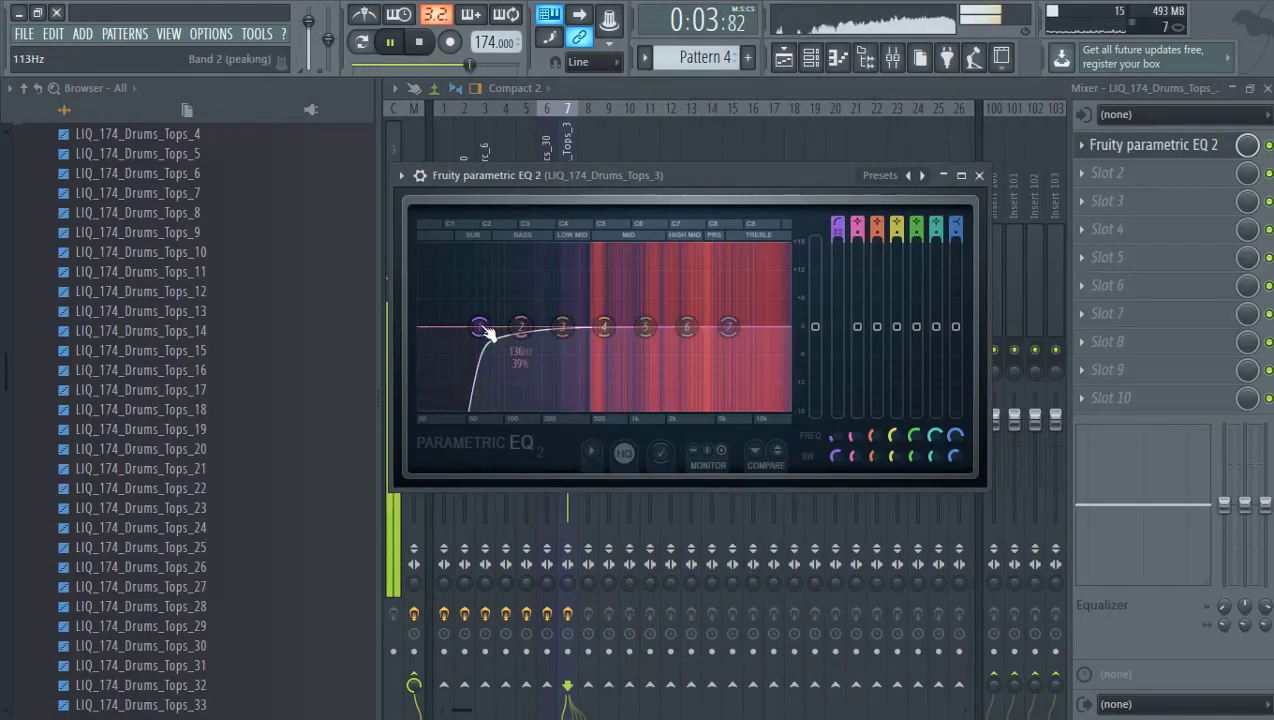
left_click_drag(479, 330, 614, 327)
left_click_drag(730, 327, 682, 321)
left_click_drag(562, 327, 716, 325)
left_click(565, 122)
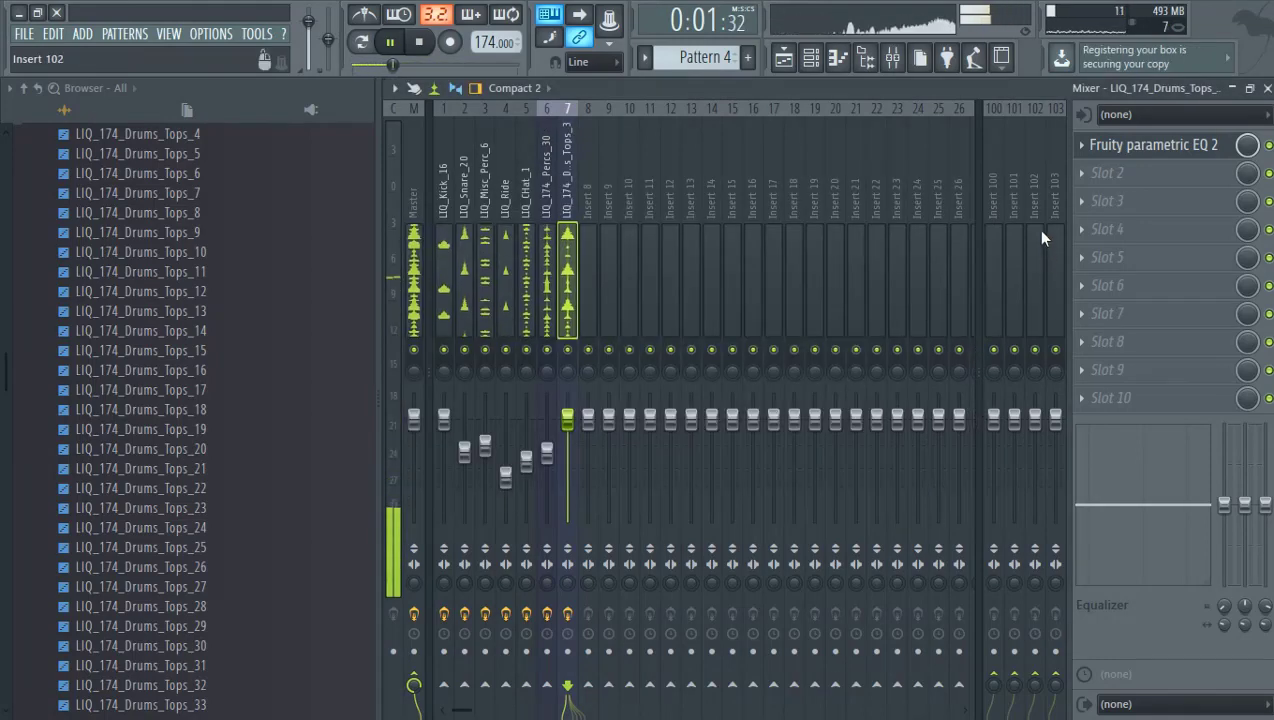
Step: Insert Maag EQ4 in slot 2 and the Vertigo VSC-2 compressor in slot 3 of the top loop's mixer track
left_click(1133, 173)
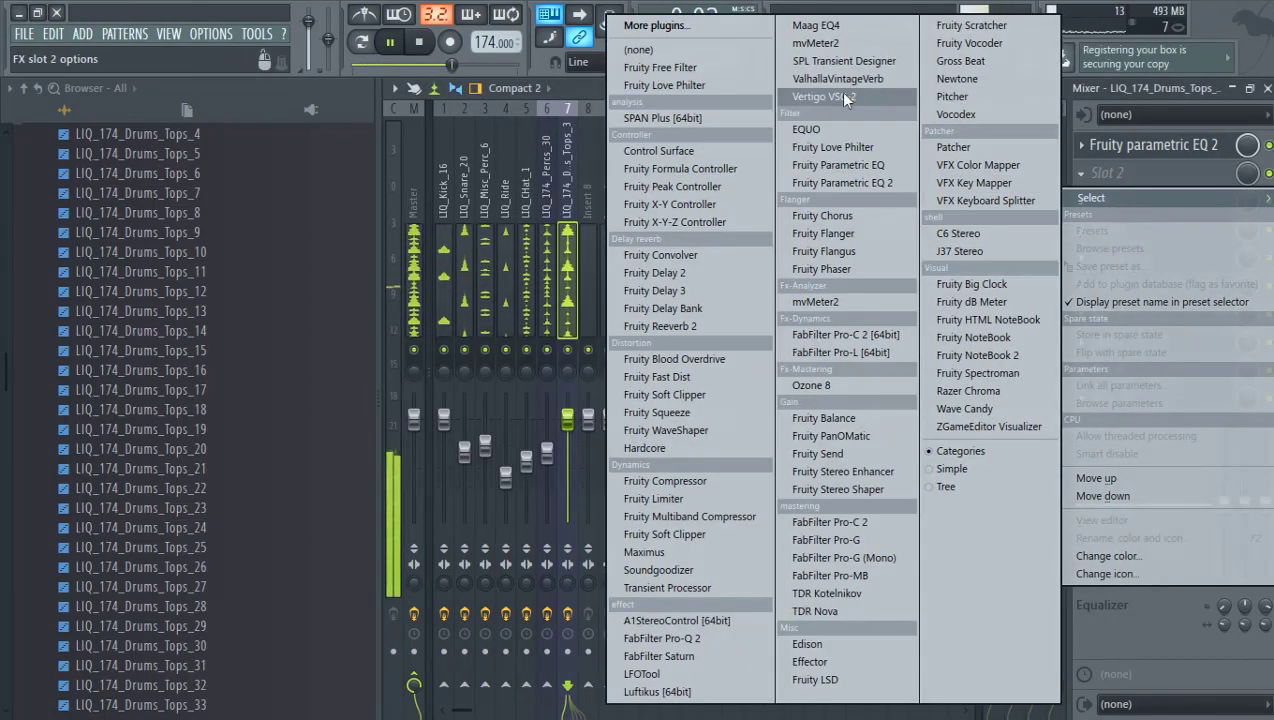
left_click(850, 26)
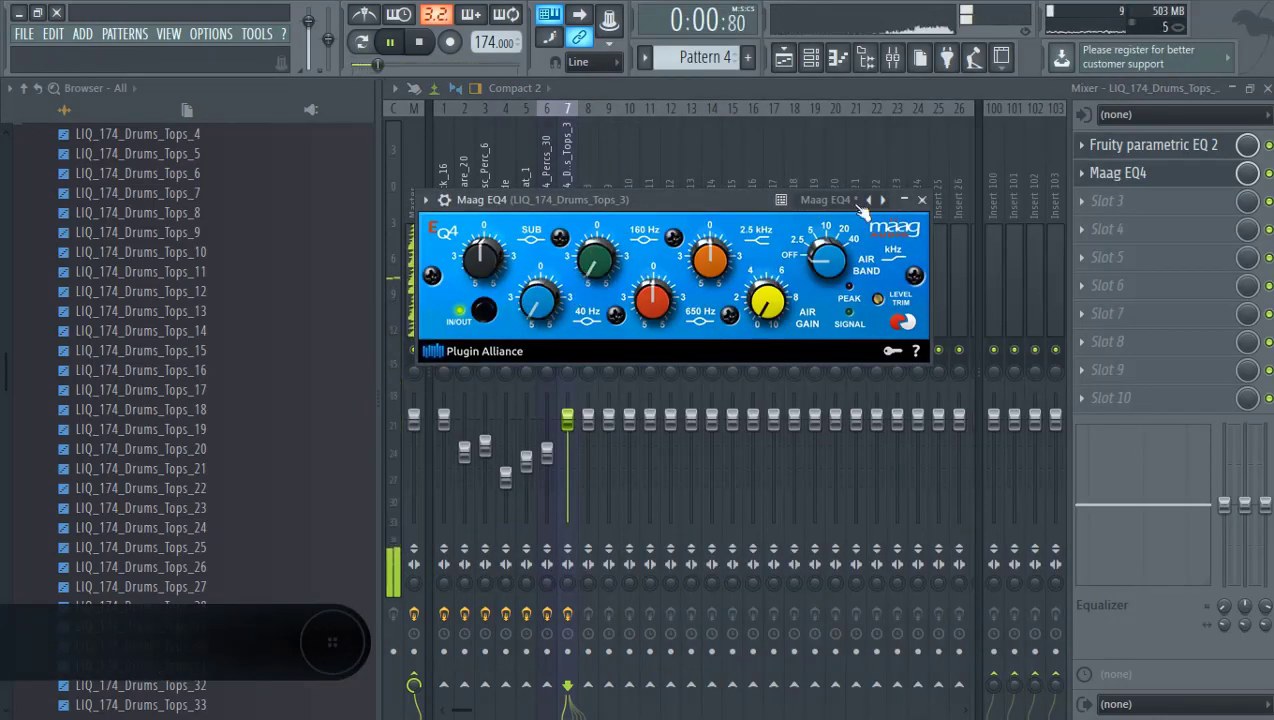
left_click(1105, 213)
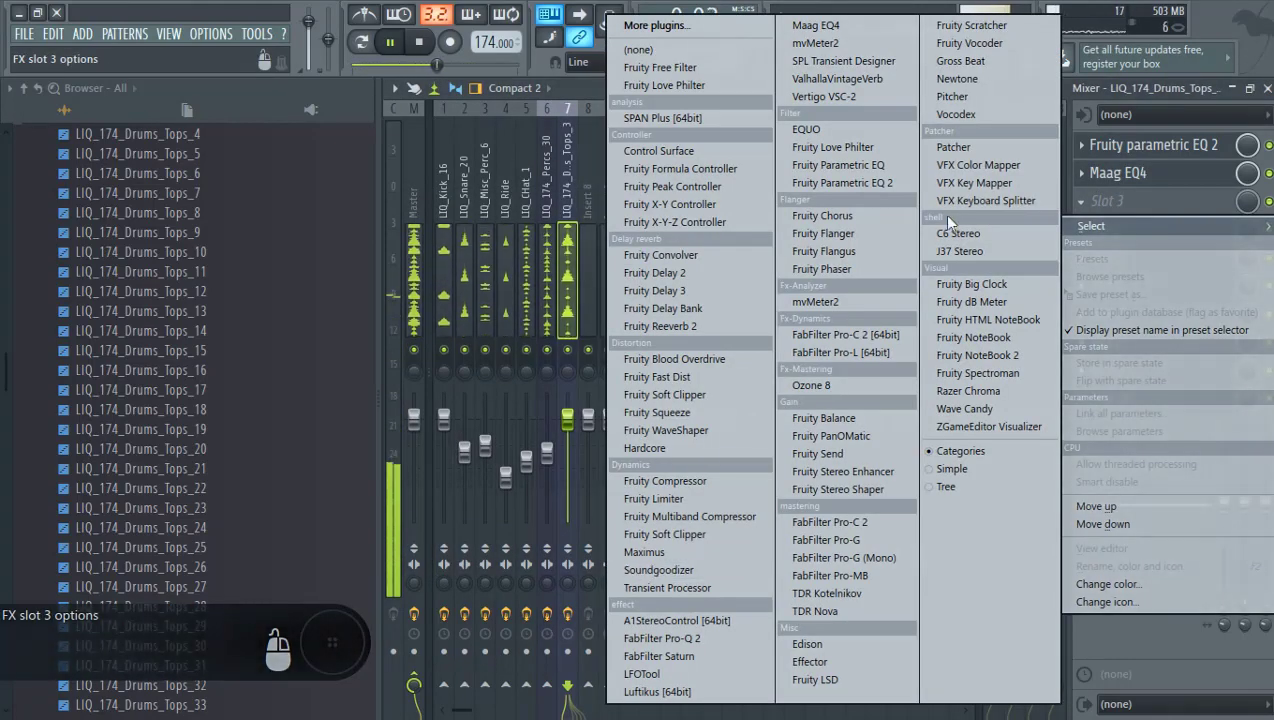
left_click(845, 100)
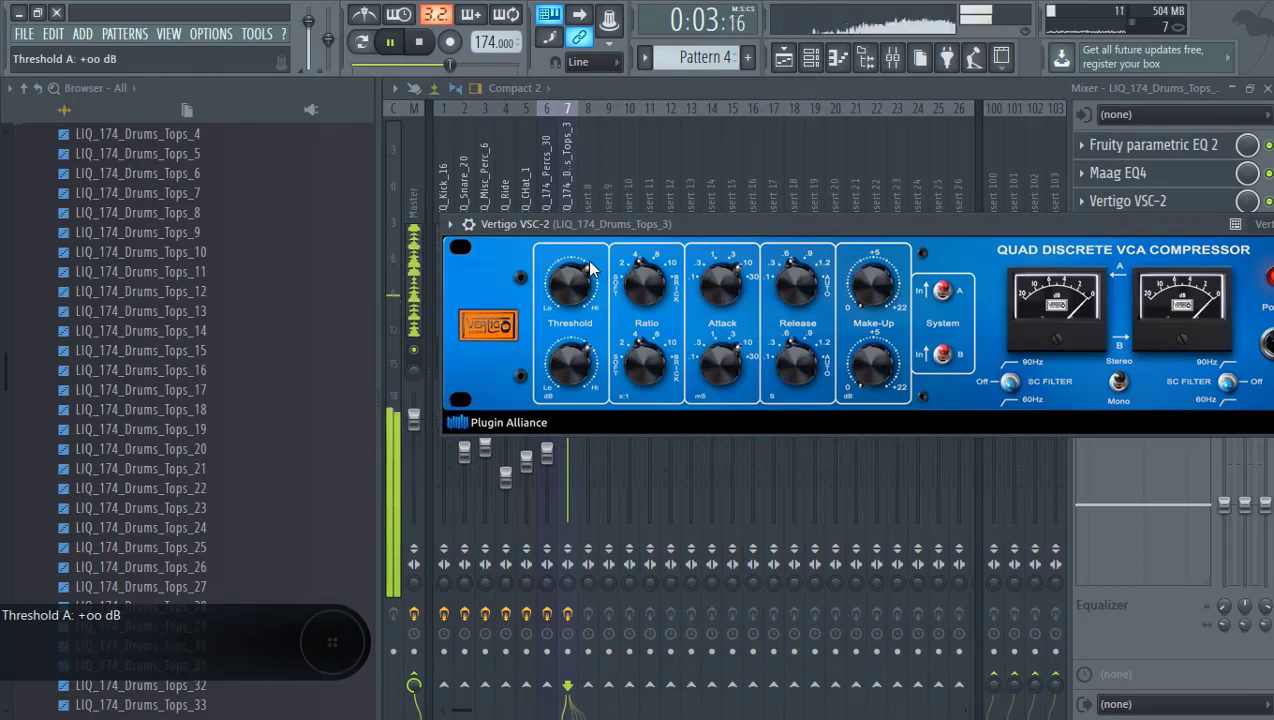
left_click_drag(603, 237, 587, 354)
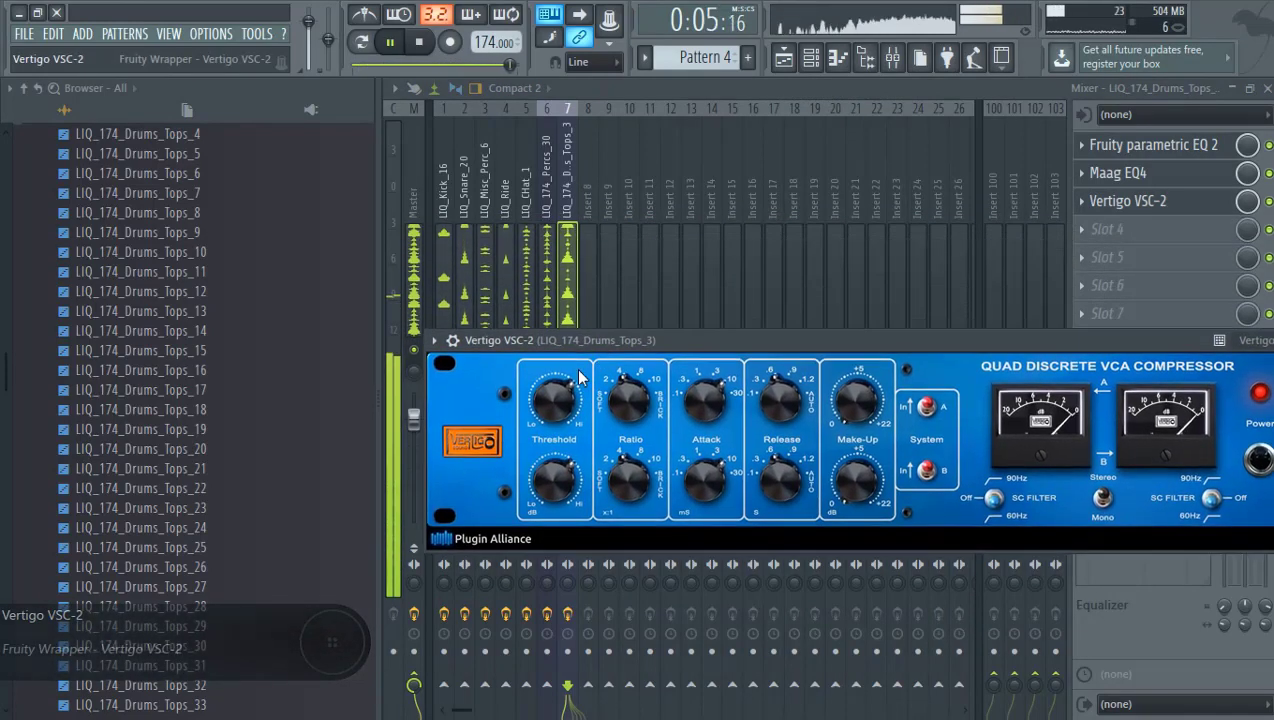
left_click(566, 313)
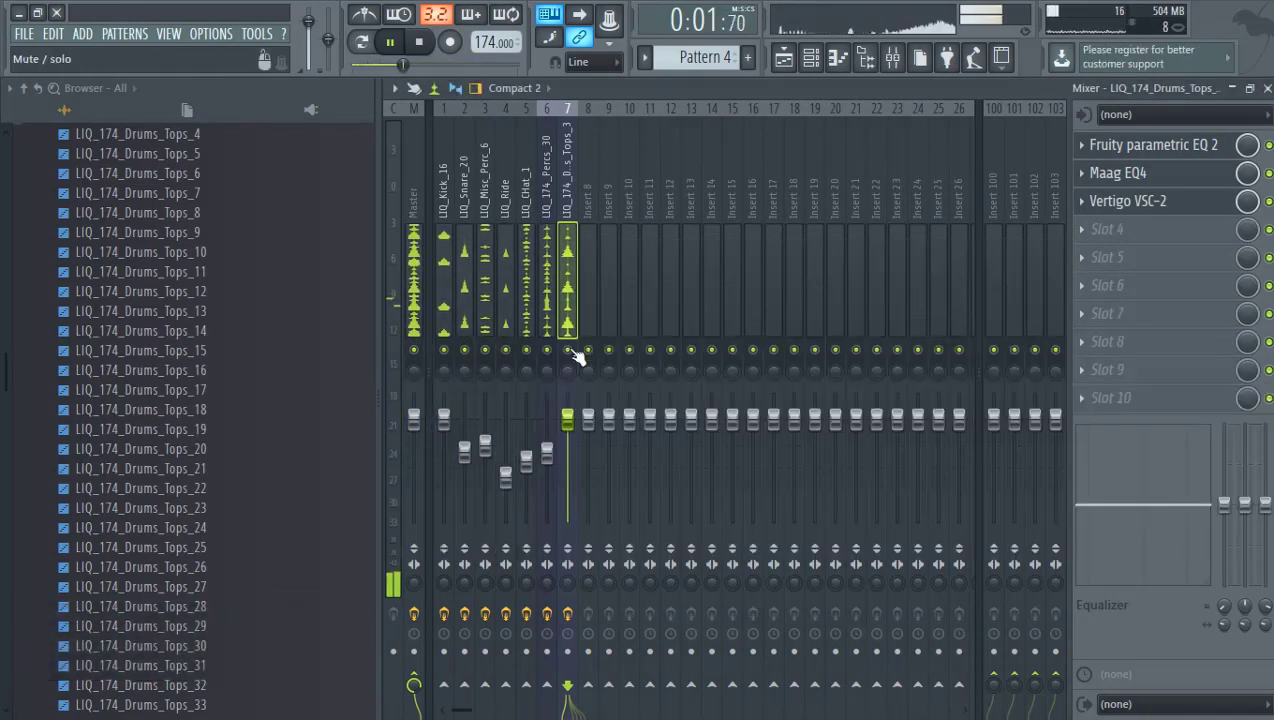
Step: Solo the top loop's mixer track, adjust the upper Attack knob of its Vertigo VSC-2 compressor, and end the solo
right_click(567, 350)
left_click(1160, 204)
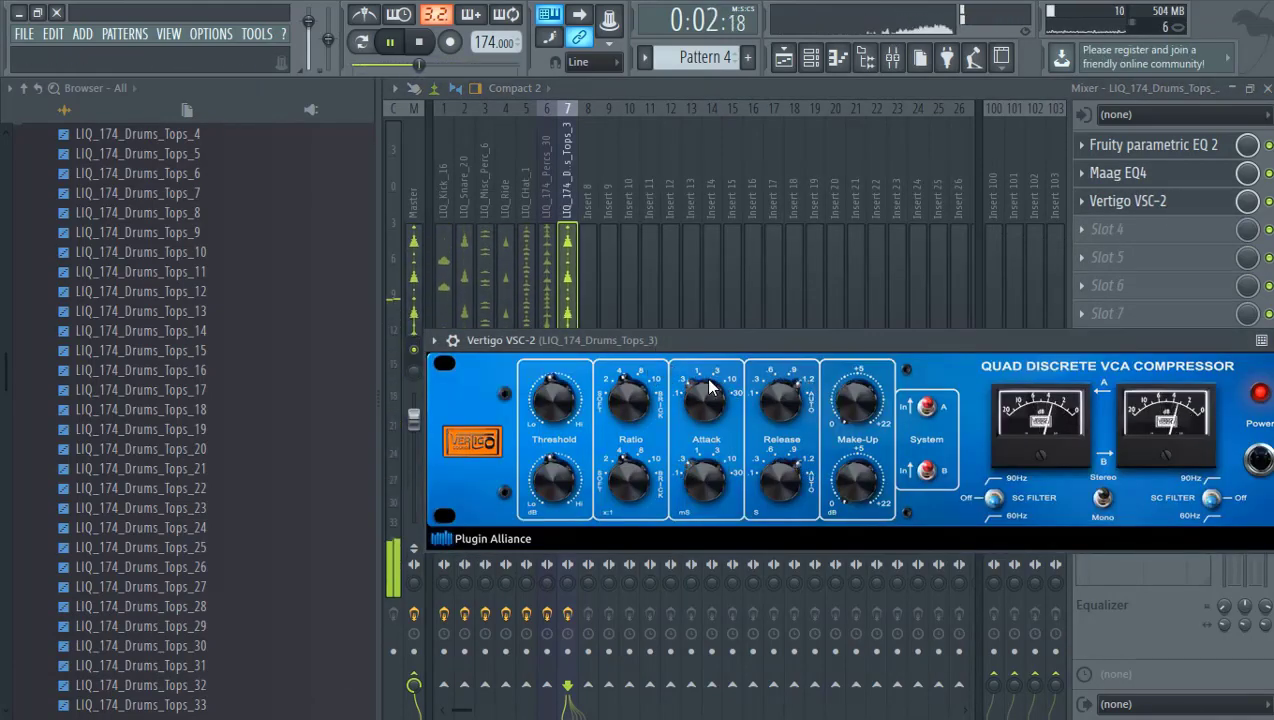
left_click_drag(709, 386, 700, 381)
left_click(572, 294)
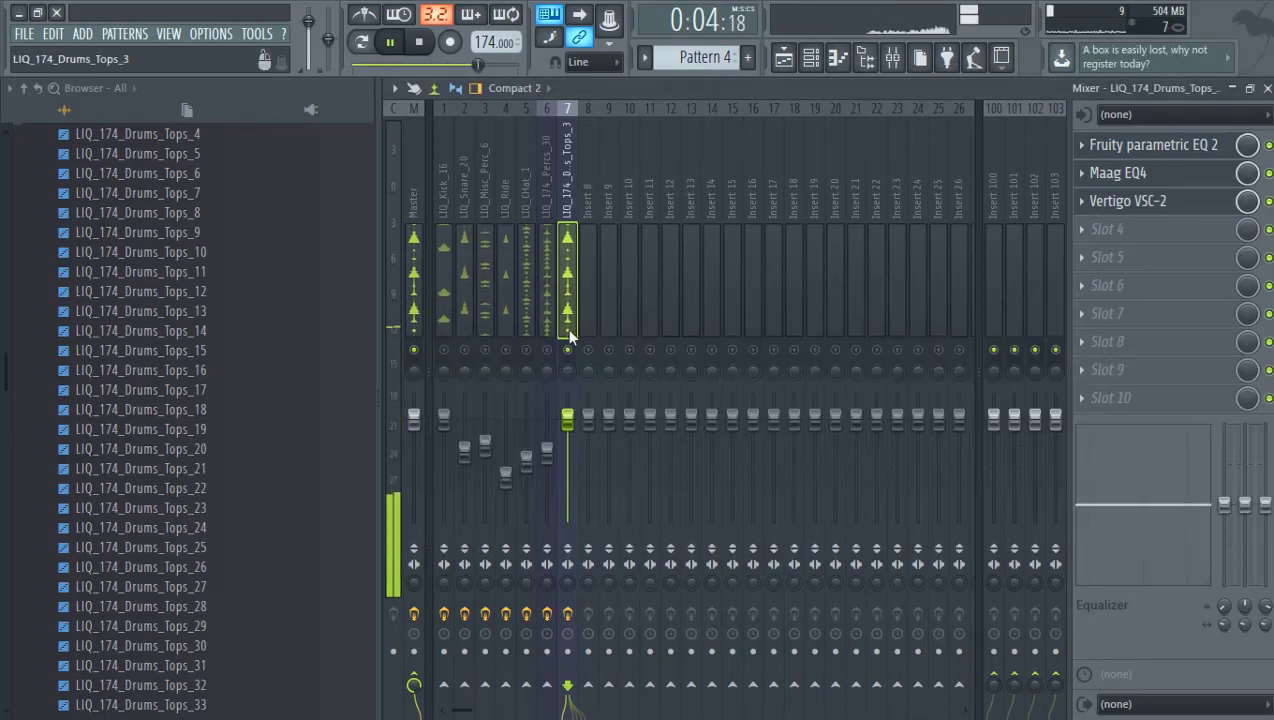
right_click(568, 350)
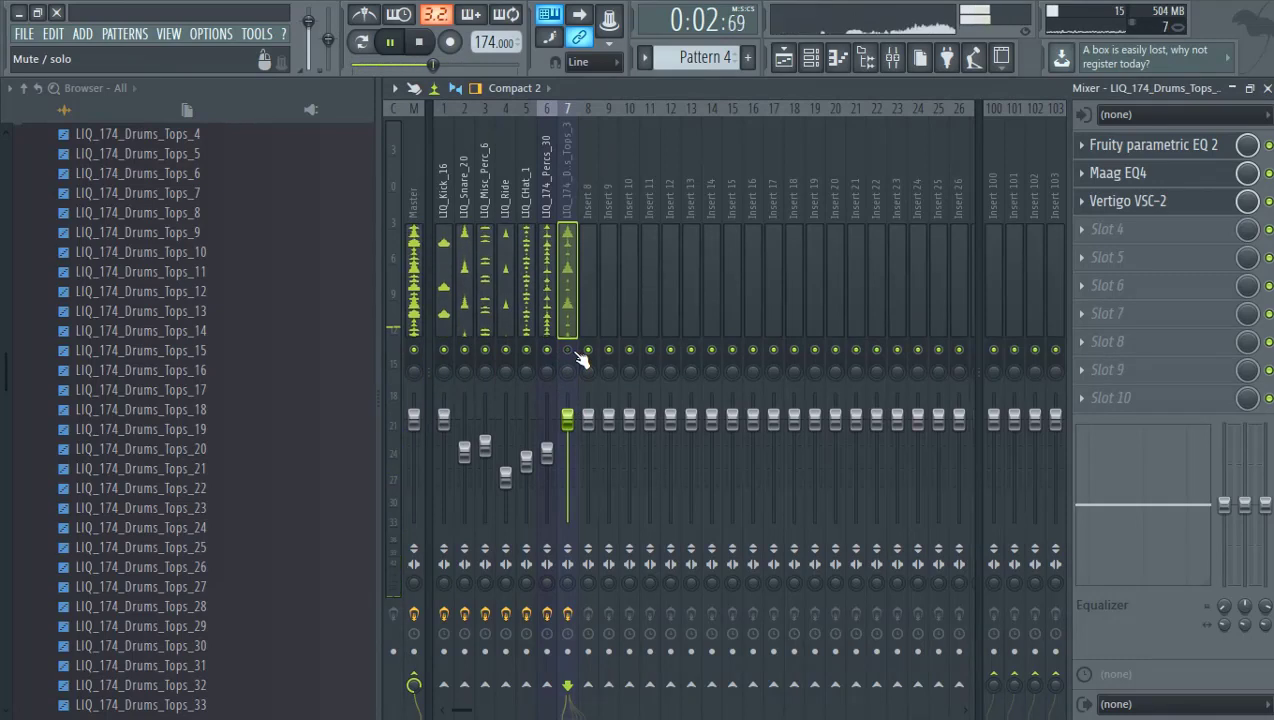
Step: Lower the LIQ_174_Drums_Tops_3 mixer fader slightly below unity to sit the top loop with the other drums
left_click_drag(567, 418, 567, 443)
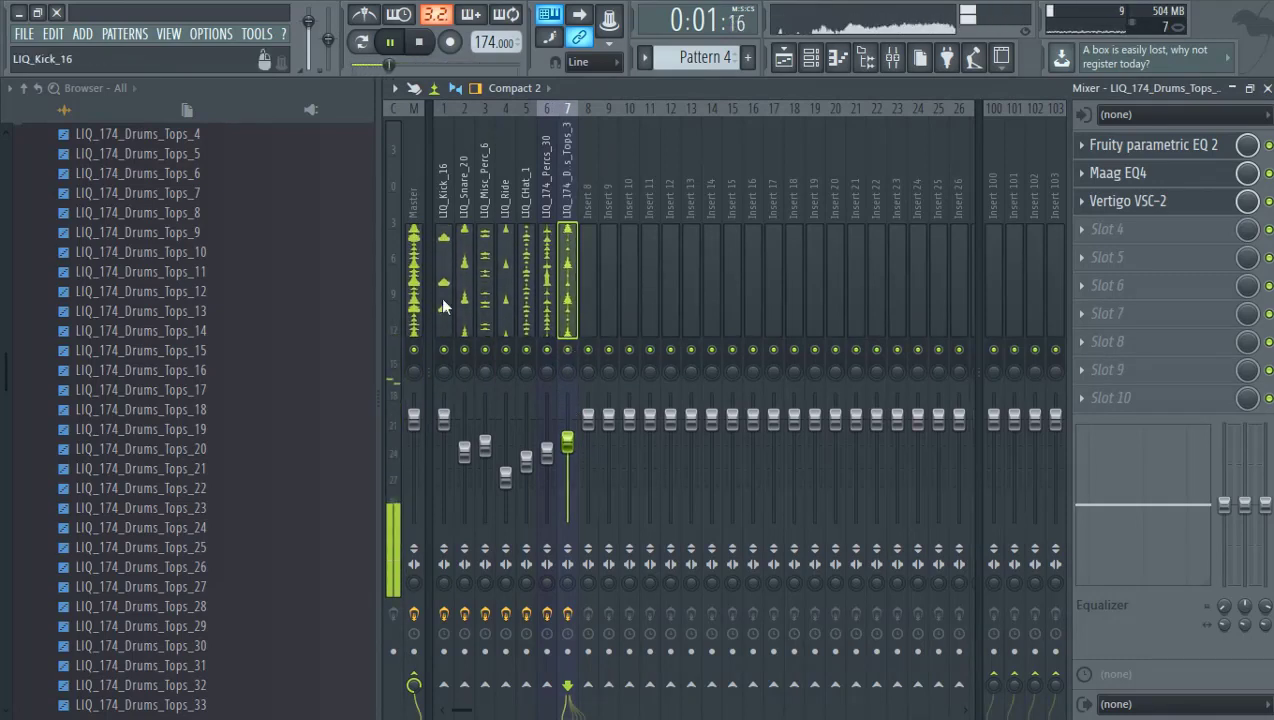
left_click(412, 290)
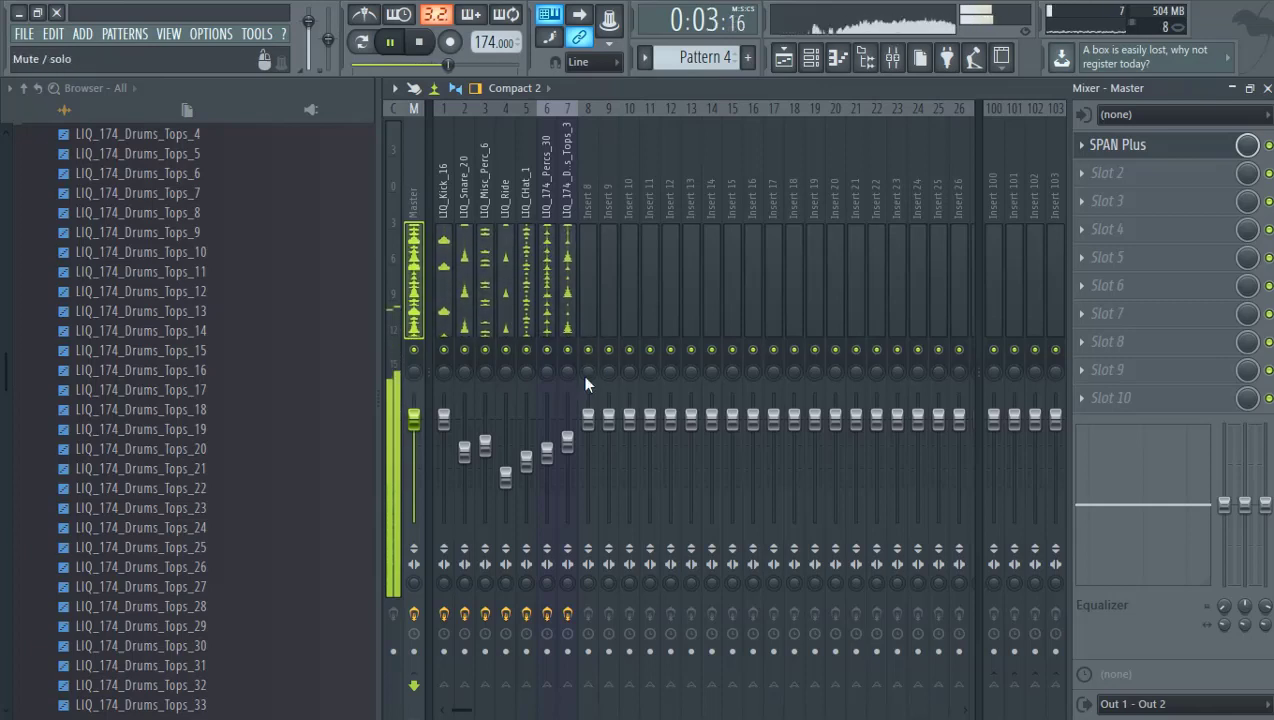
left_click(567, 280)
left_click_drag(567, 441, 567, 447)
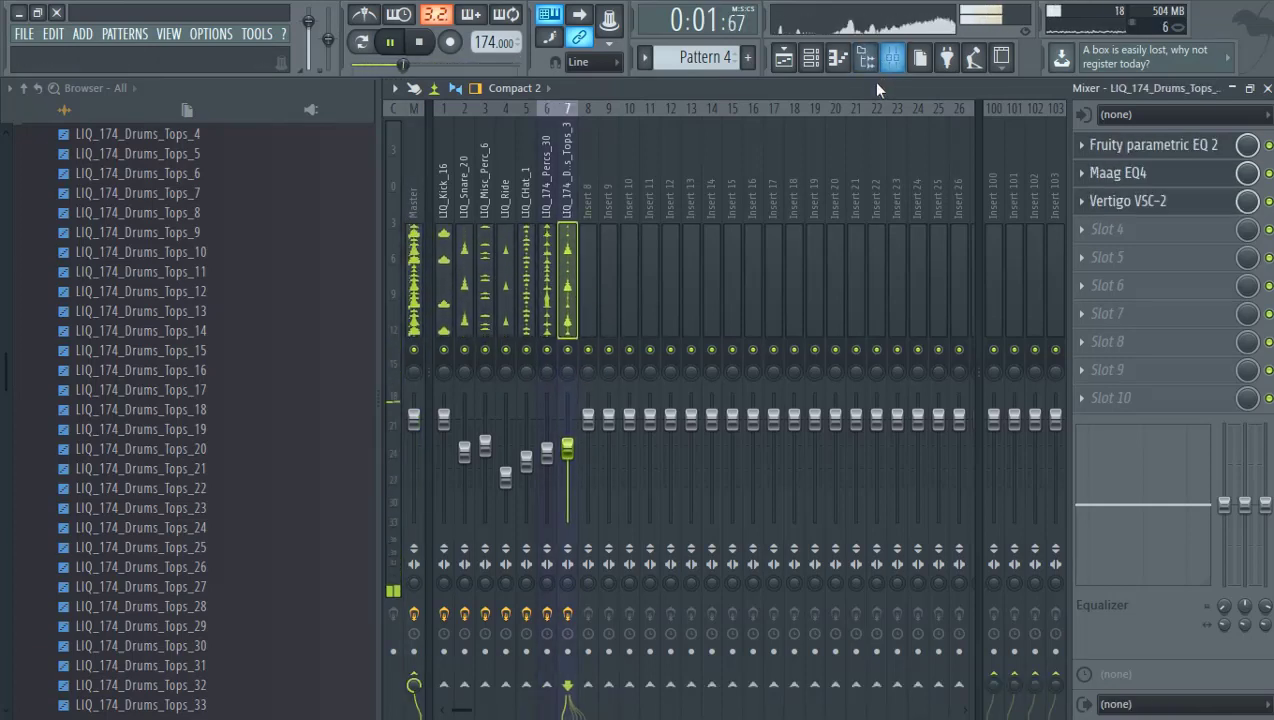
Step: Return to the playlist and collapse the LIQ_TOP_LOOPS folder in the browser
left_click(784, 57)
scroll(864, 330, "down", 1)
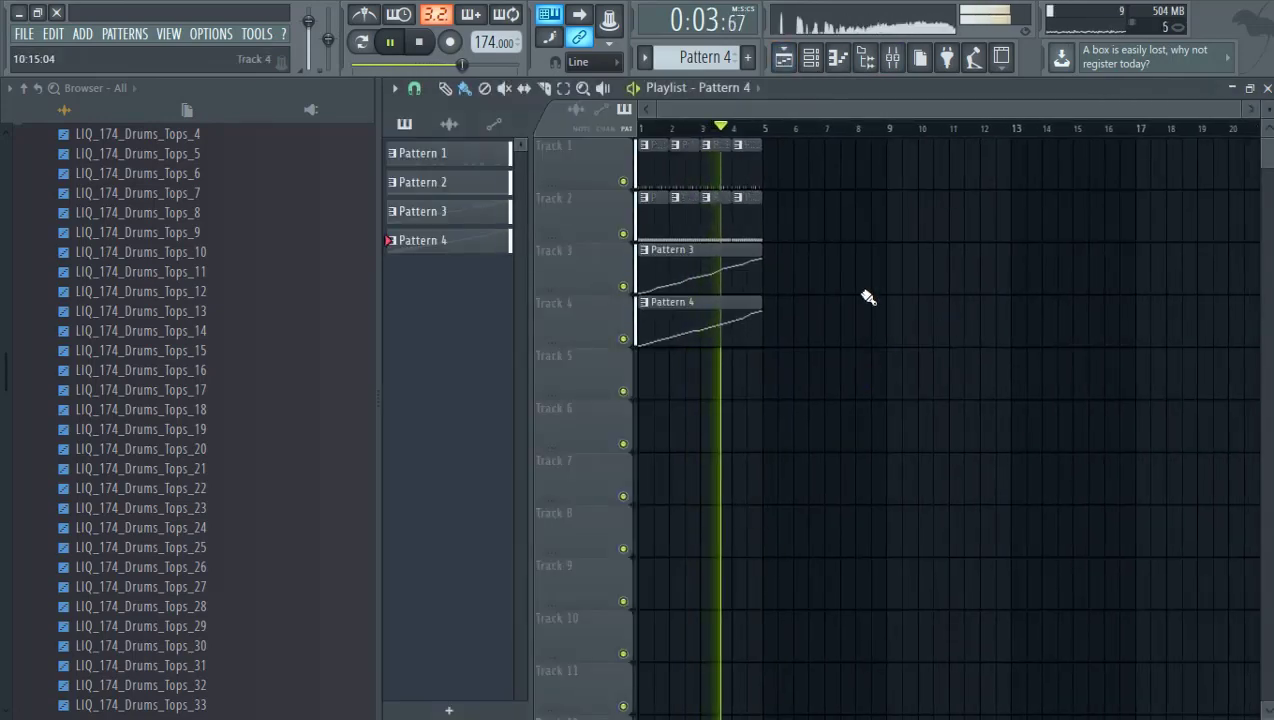
scroll(242, 395, "up", 9)
scroll(239, 400, "down", 2)
left_click(199, 495)
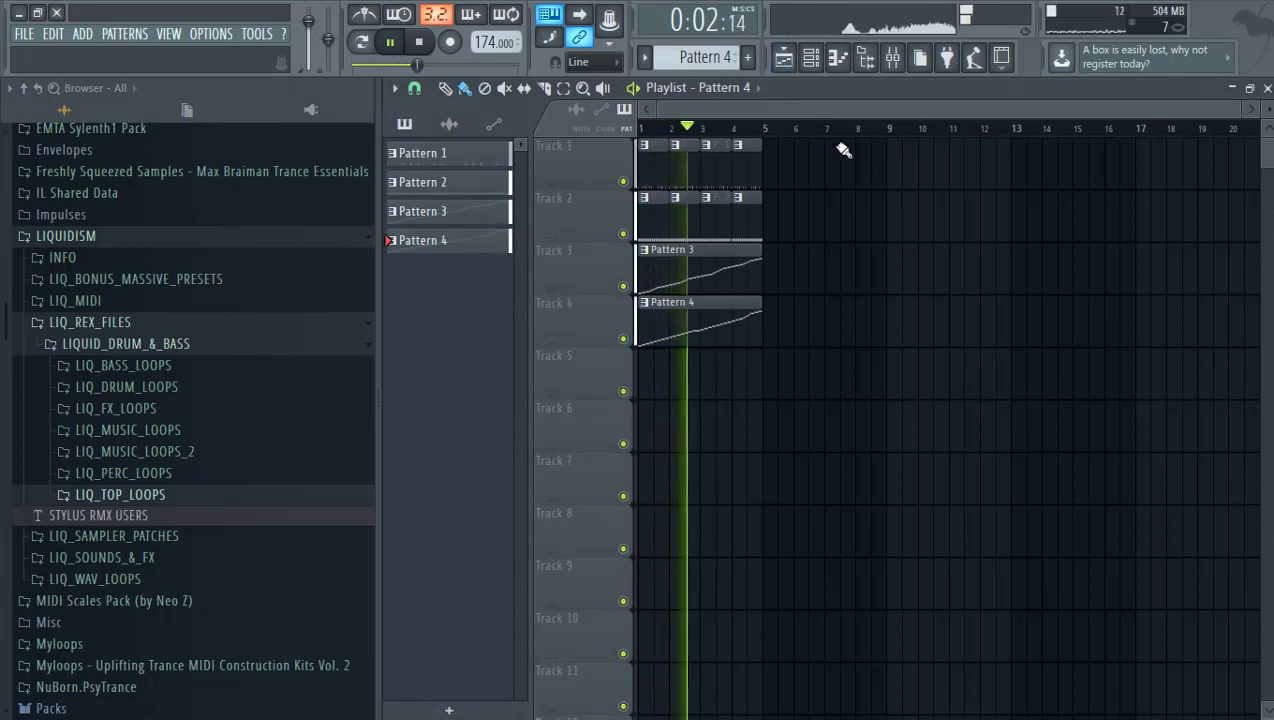
Step: Stop playback, create Pattern 5 and add a reFX Nexus channel to the channel rack
key("space")
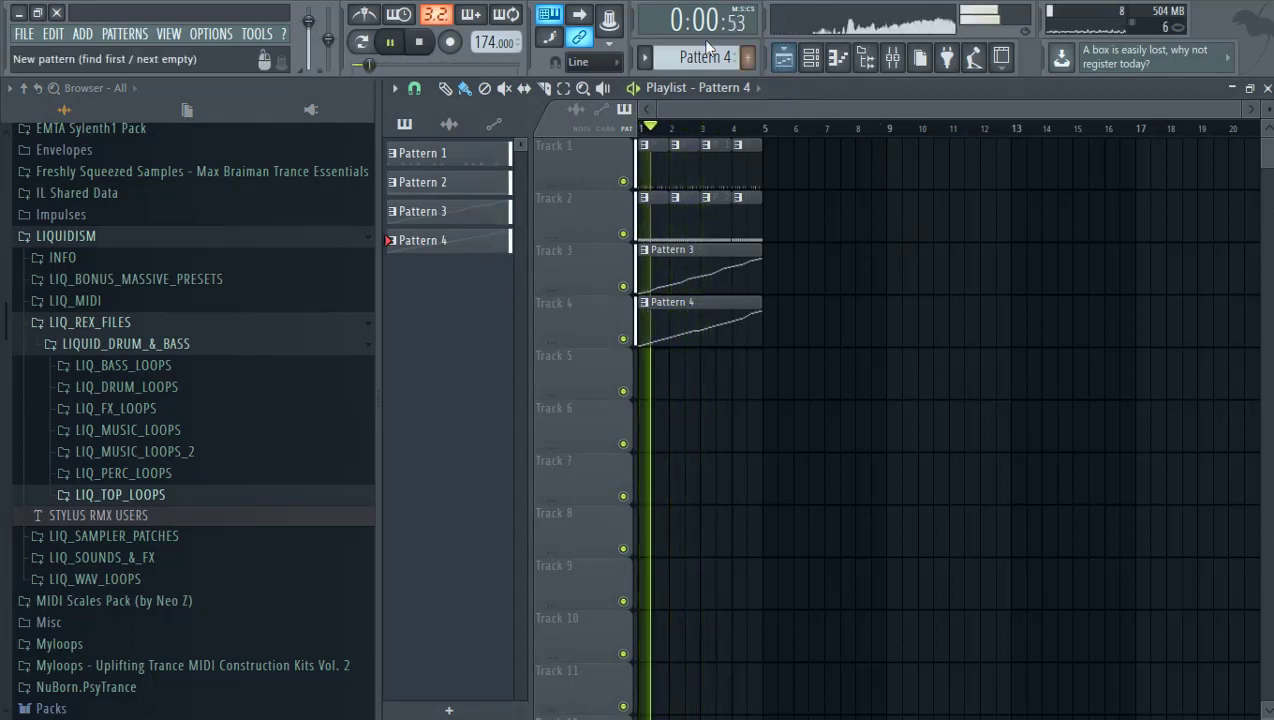
left_click(747, 57)
left_click(811, 57)
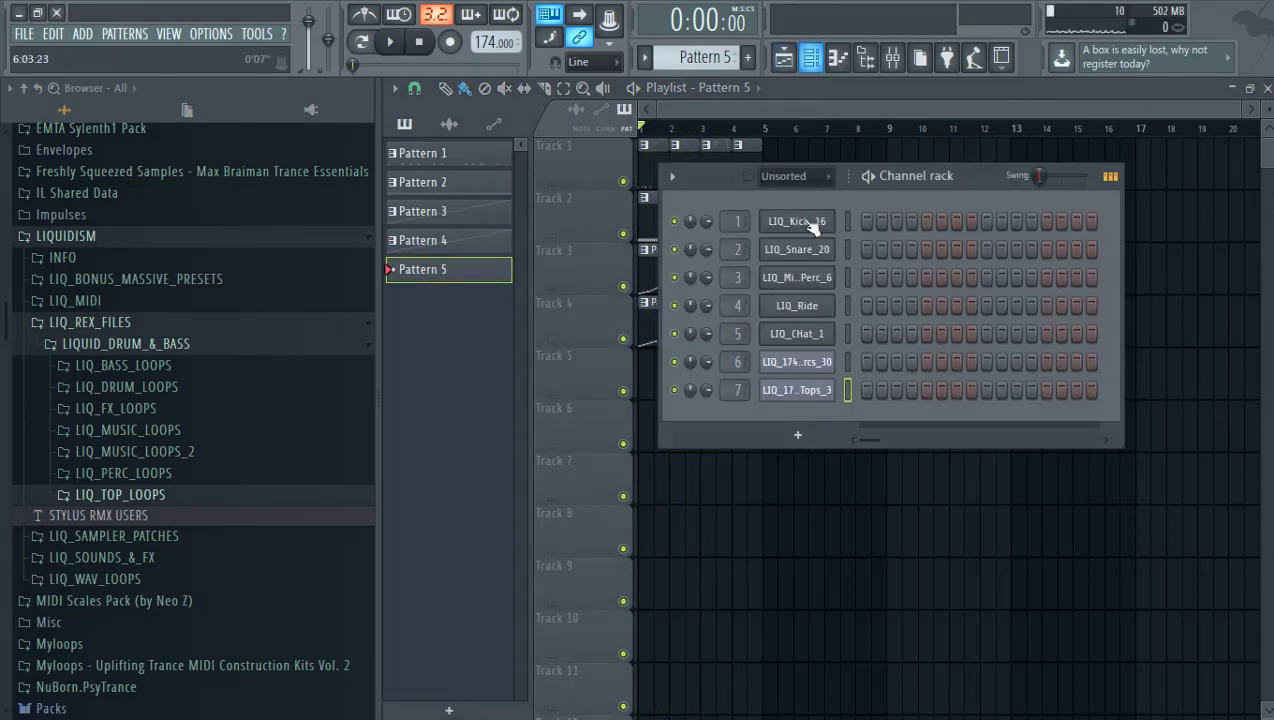
left_click(784, 436)
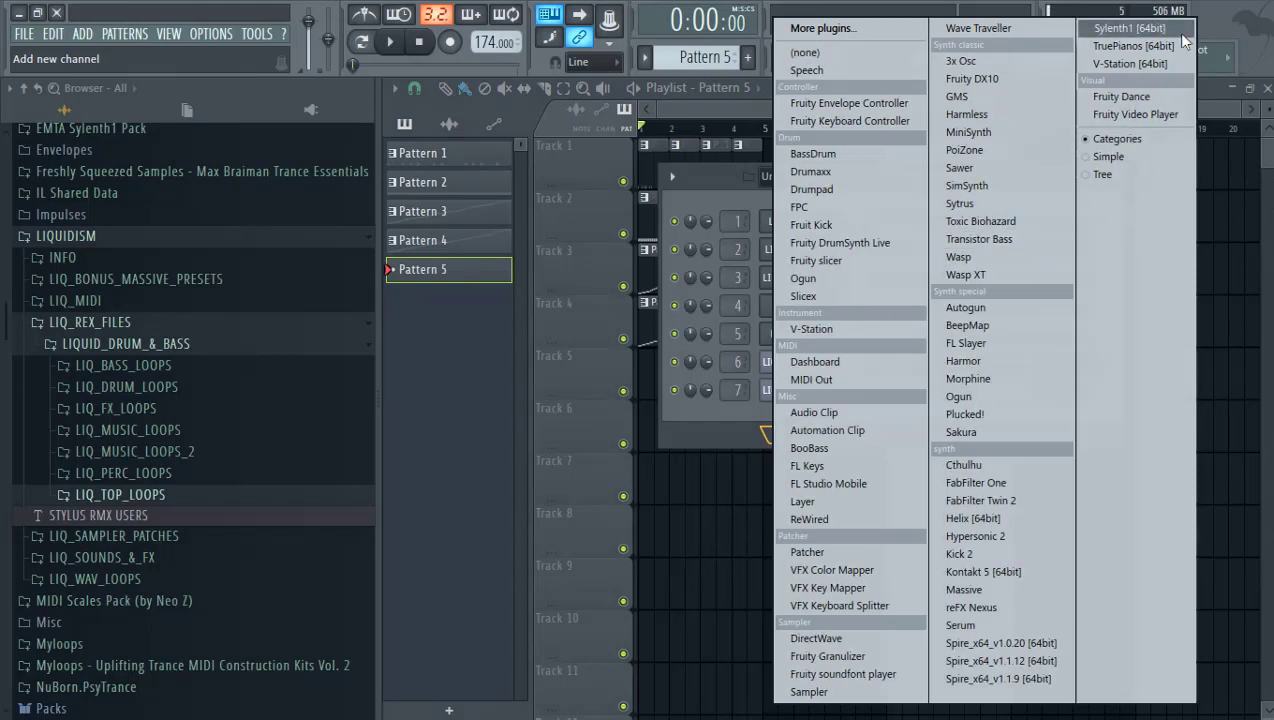
left_click(983, 603)
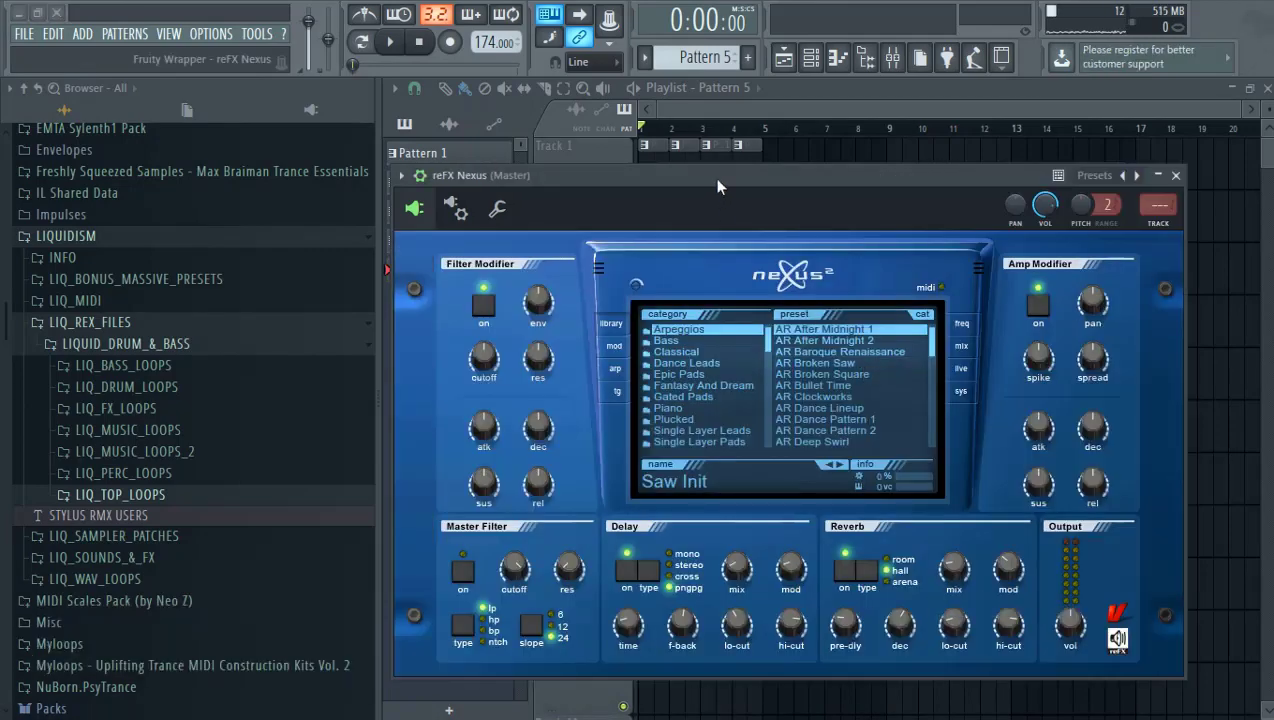
Step: Load the TG Vocal Slicer preset from the "vocal" search results in Nexus and move its window clear of the channel rack
left_click_drag(718, 181, 728, 168)
scroll(757, 397, "down", 10)
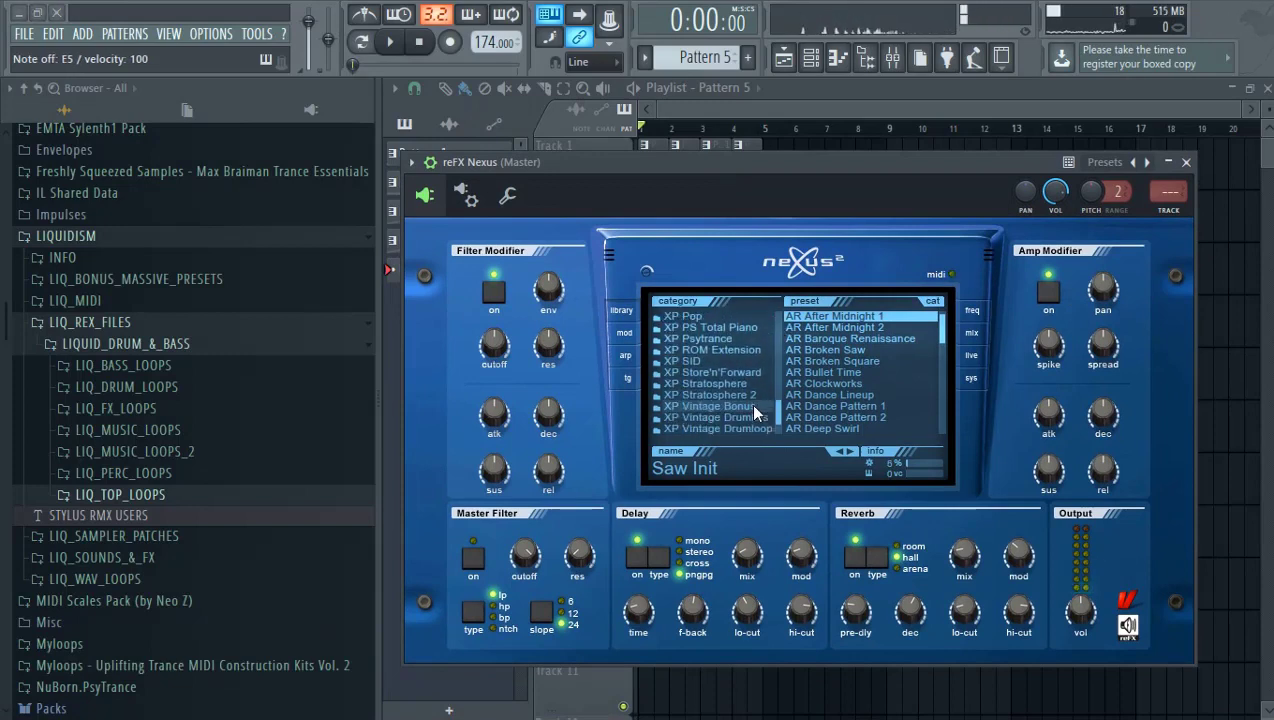
left_click(745, 428)
left_click(832, 328)
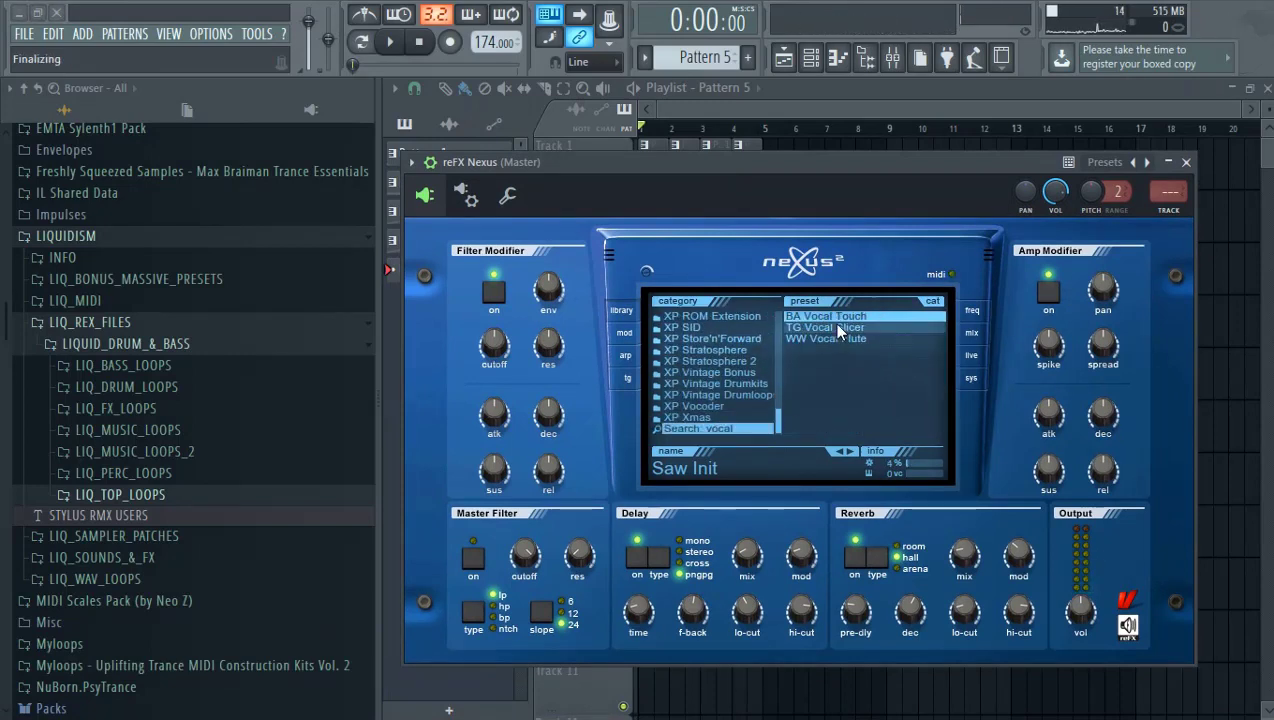
left_click_drag(838, 160, 806, 500)
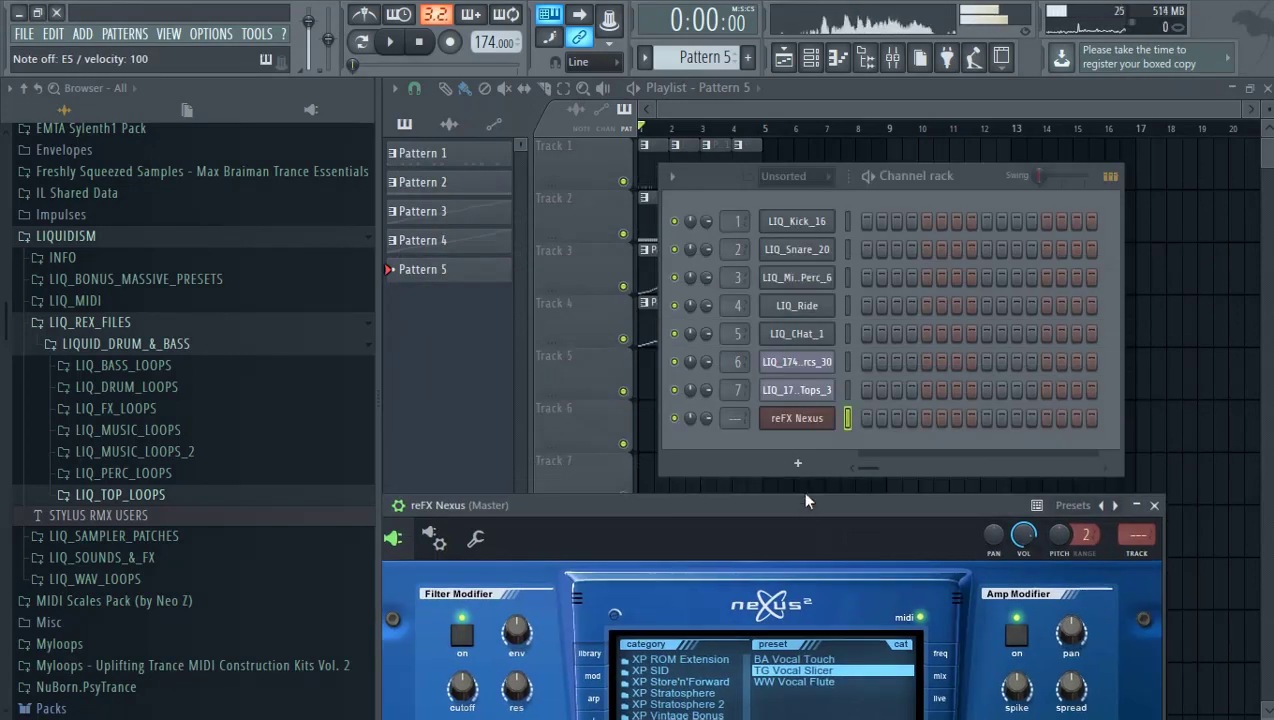
Step: Open the piano roll for Nexus and route the Nexus channel to a free mixer track
right_click(1153, 328)
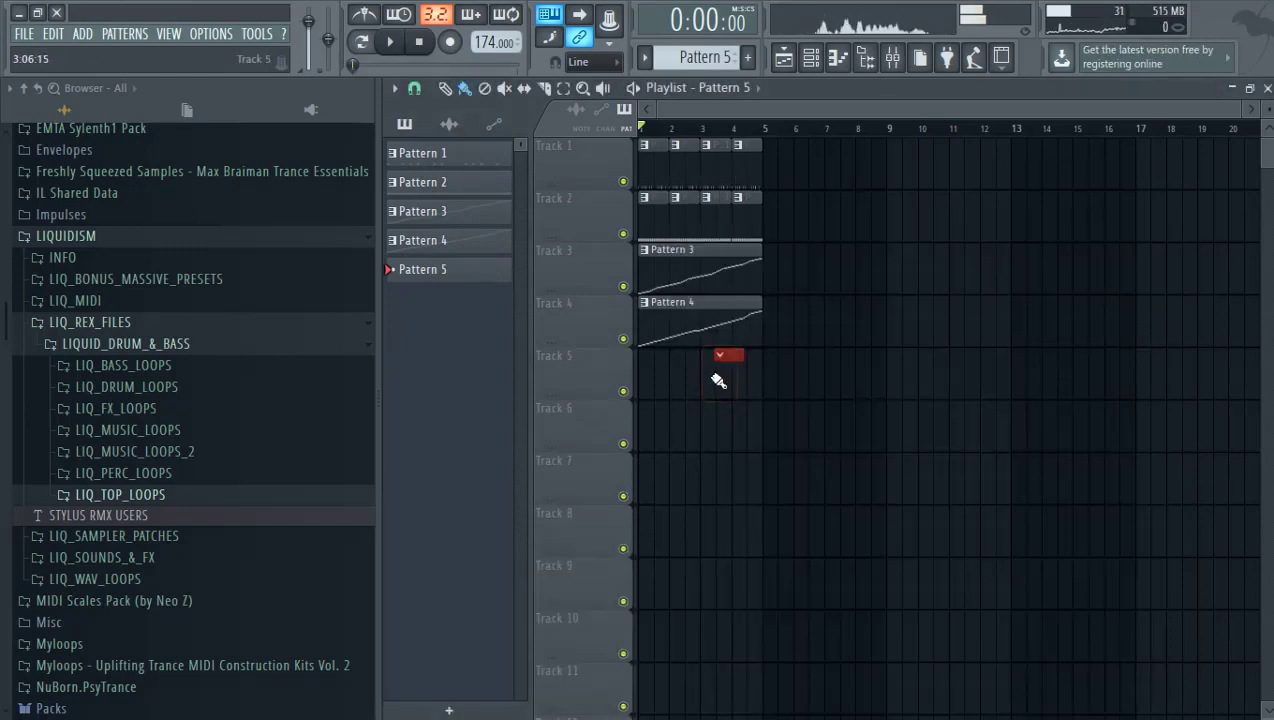
left_click(838, 60)
left_click(811, 57)
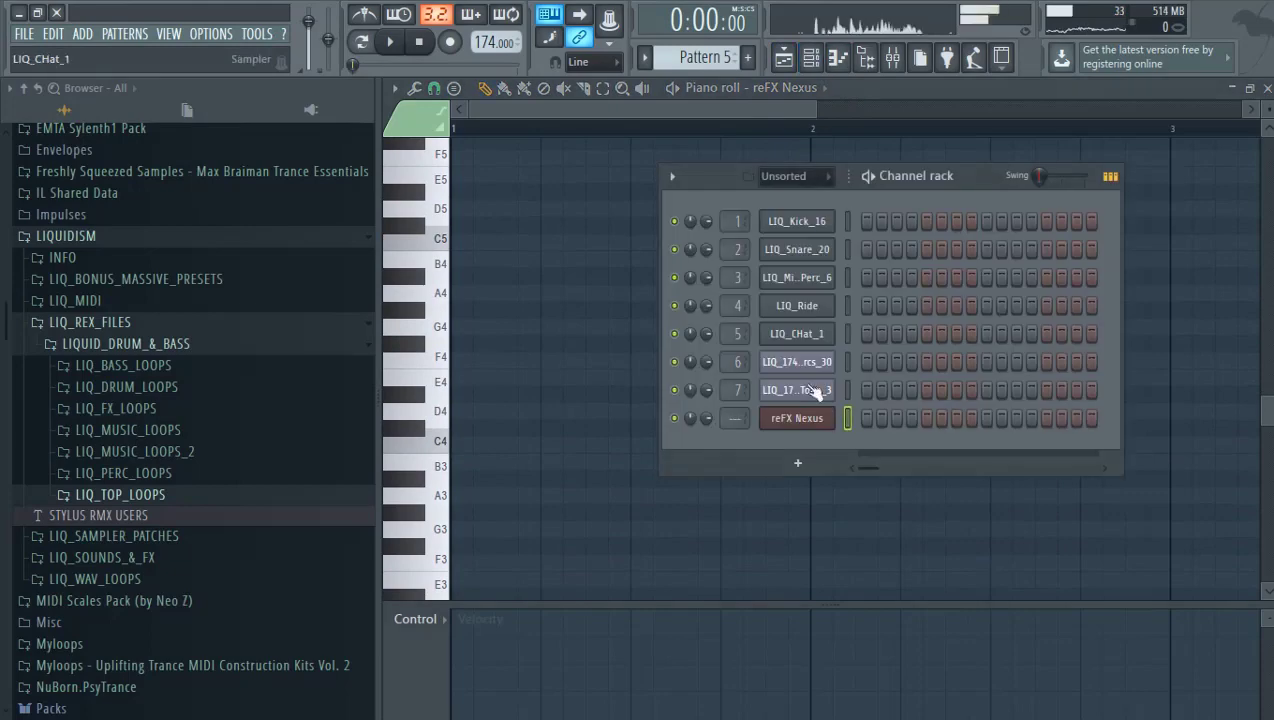
left_click(808, 422)
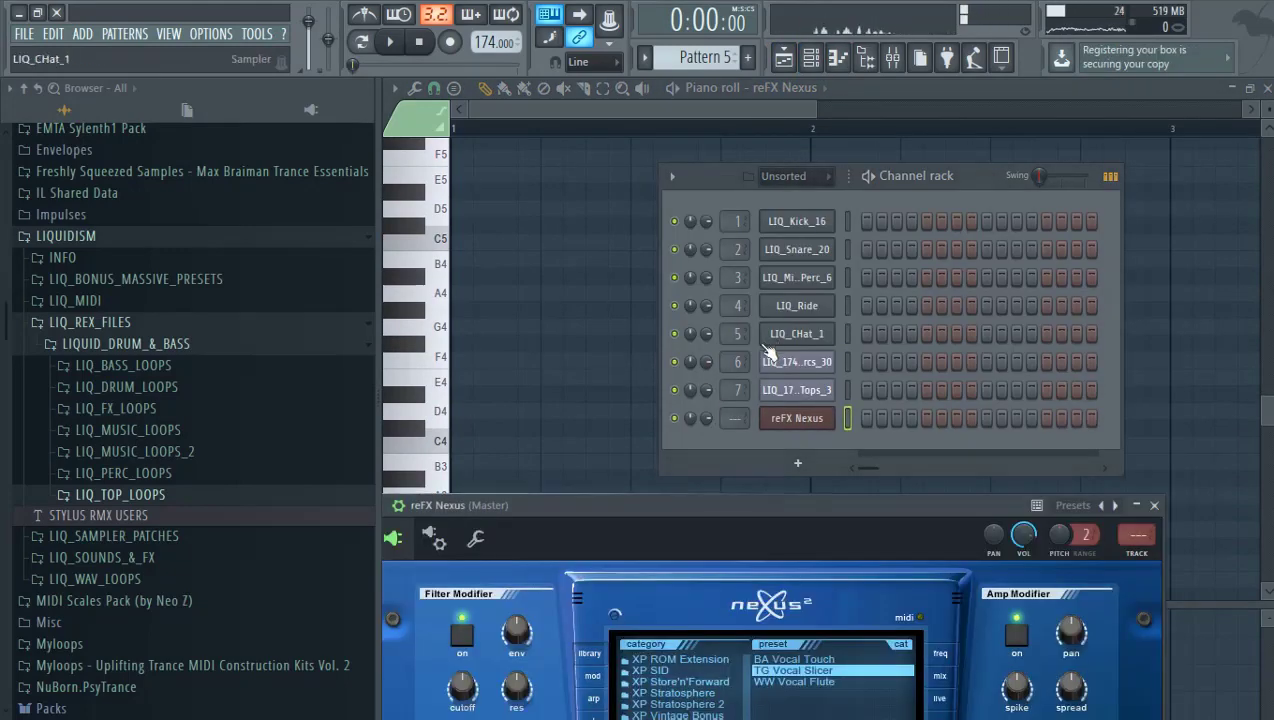
left_click_drag(527, 512, 679, 440)
left_click(532, 434)
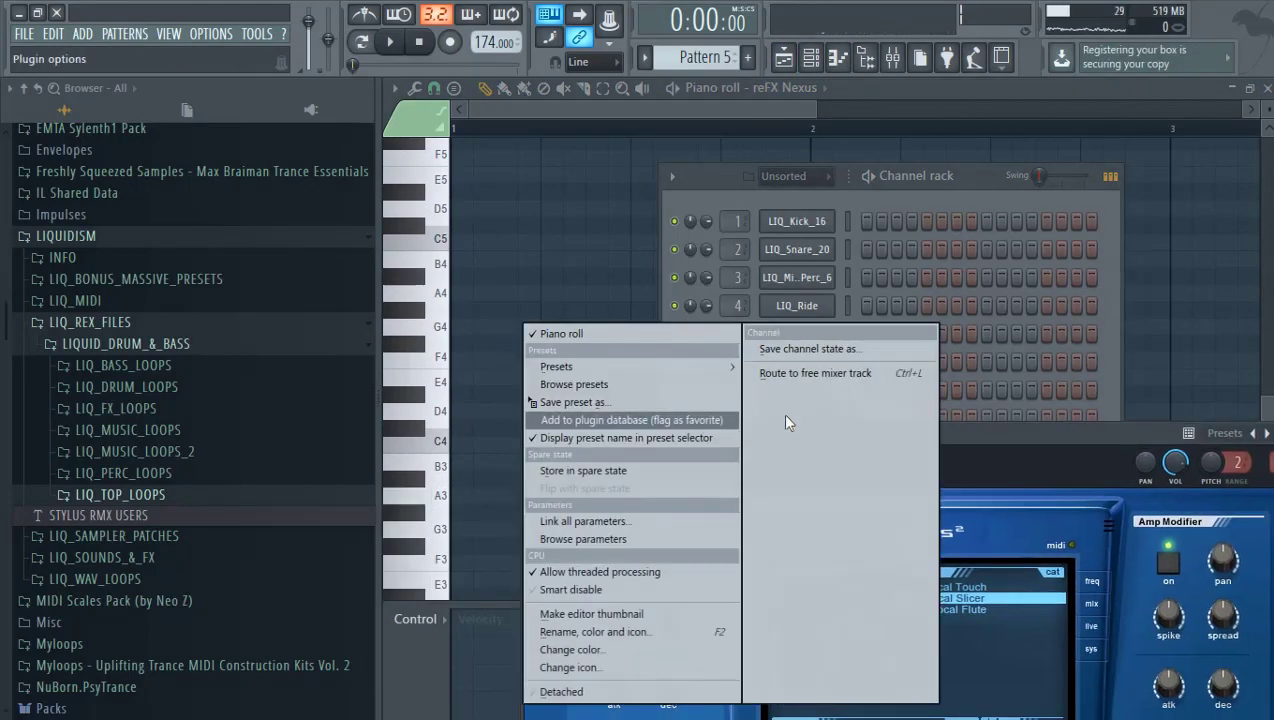
left_click(836, 374)
Step: Draw a one-bar chord of A#5, F#5 and D#5 at bar 1 in the Nexus piano roll, auditioning the first note
left_click(843, 58)
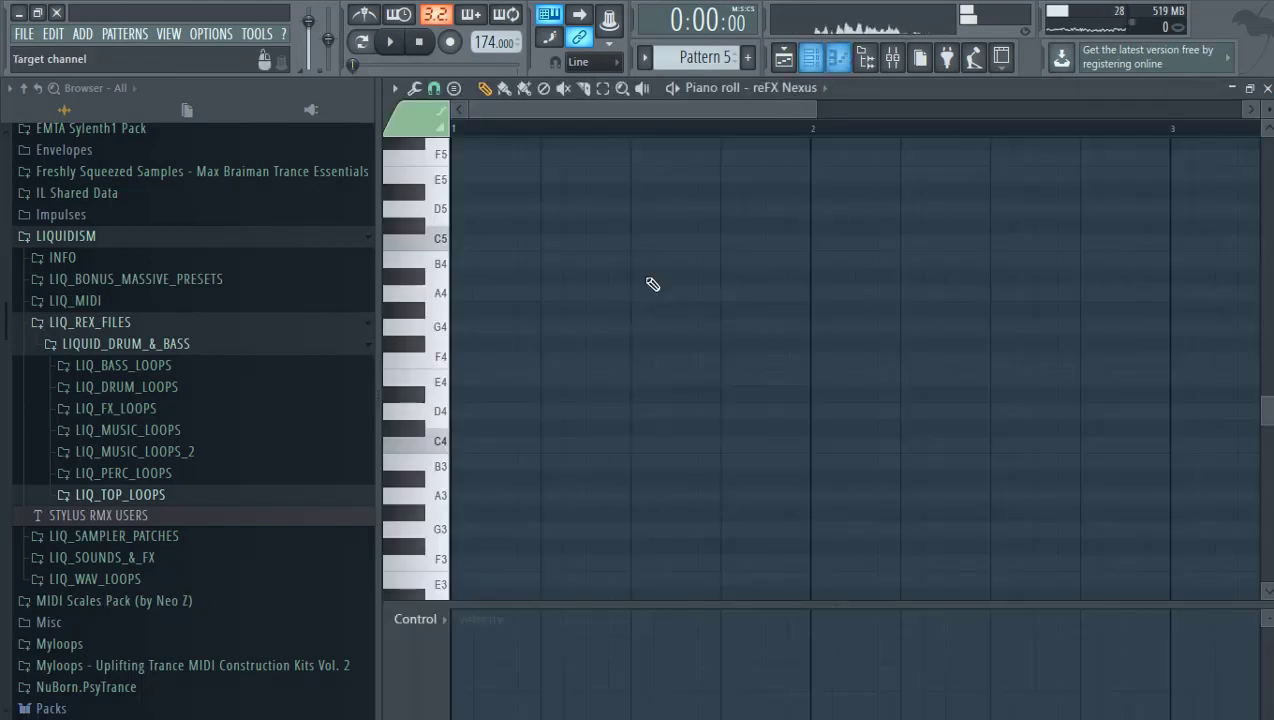
key("space")
scroll(508, 339, "up", 6)
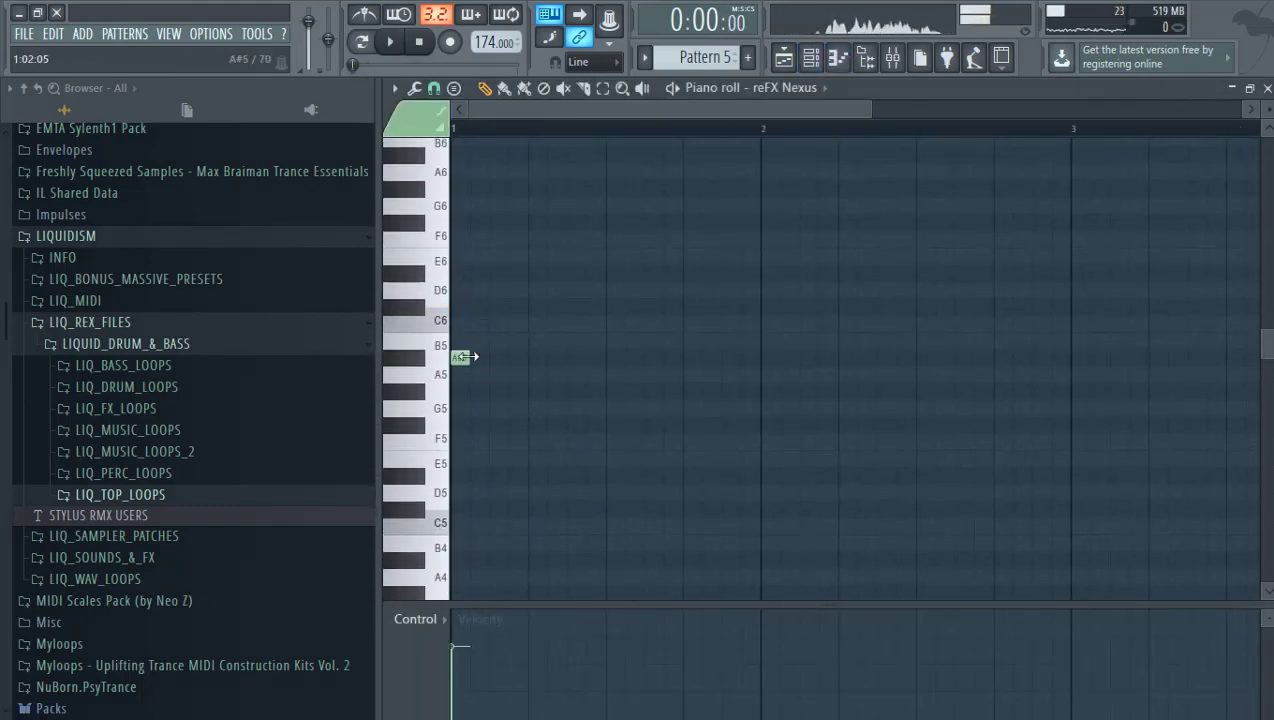
left_click_drag(511, 356, 762, 352)
key("space")
scroll(734, 381, "down", 2)
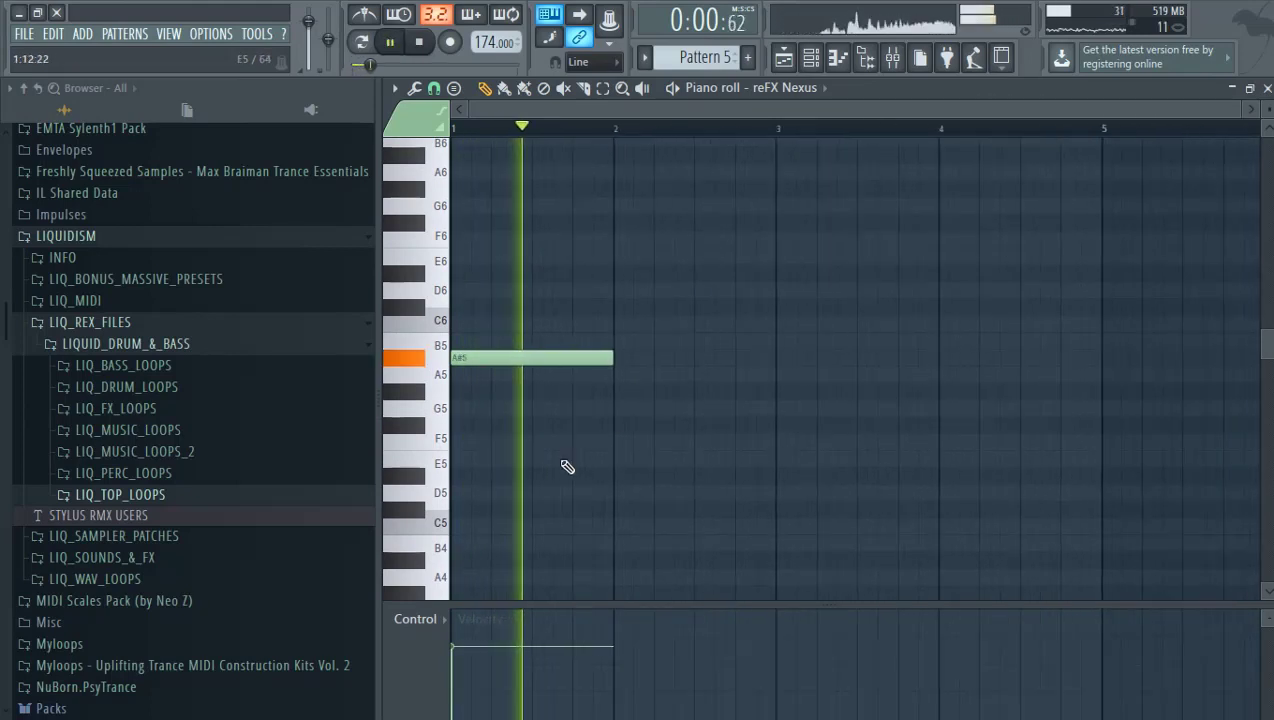
key("space")
left_click(482, 425)
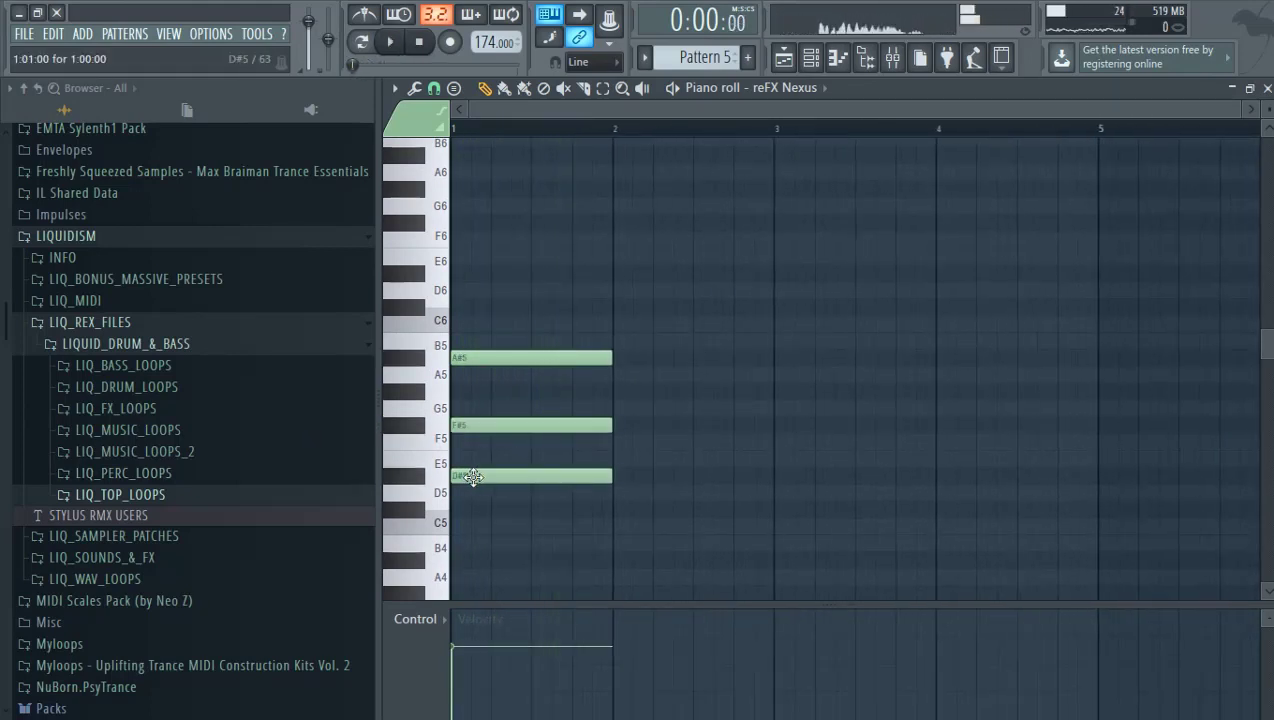
Step: Audition the chord, return to the playlist and place Pattern 5 at bar 1 on Track 5
key("space")
left_click(838, 57)
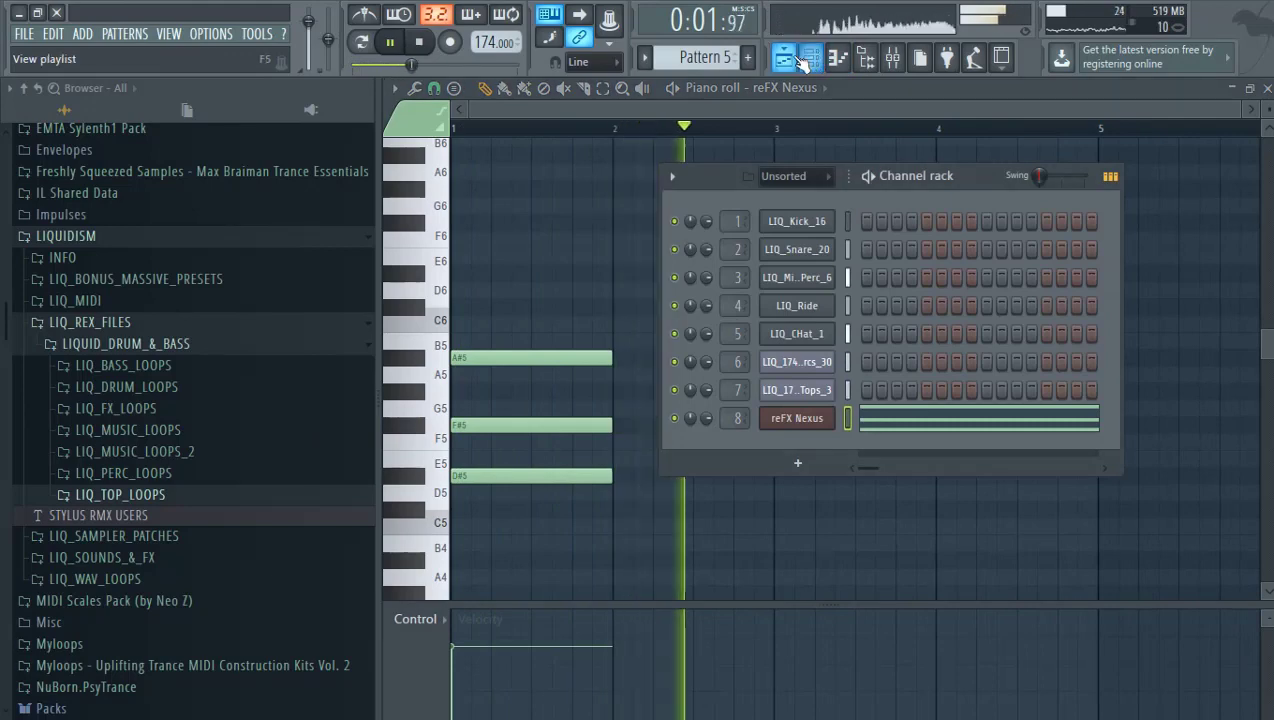
left_click(800, 60)
key("space")
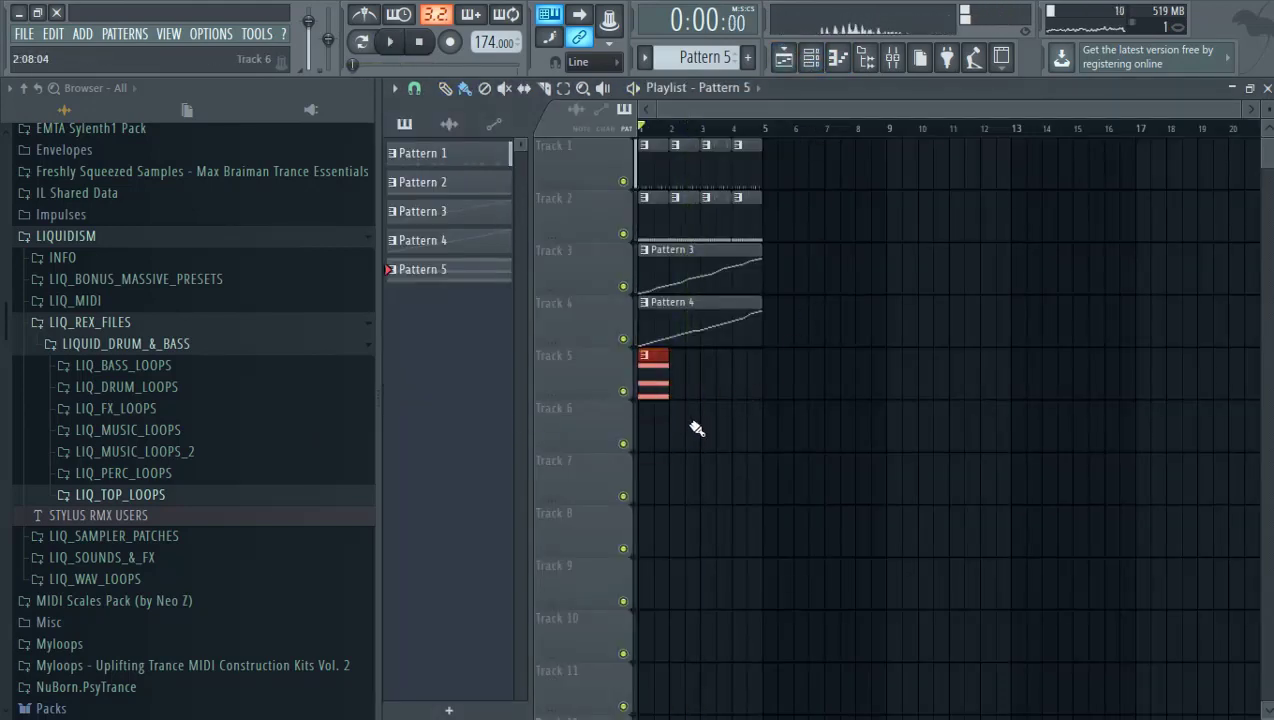
Step: Lengthen the Pattern 5 chord notes to two bars, add a two-bar B4 beneath them and play the result
left_click(836, 57)
mouse_move(792, 331)
left_mouse_down()
mouse_move(762, 335)
mouse_move(775, 331)
left_mouse_up()
left_click(482, 362)
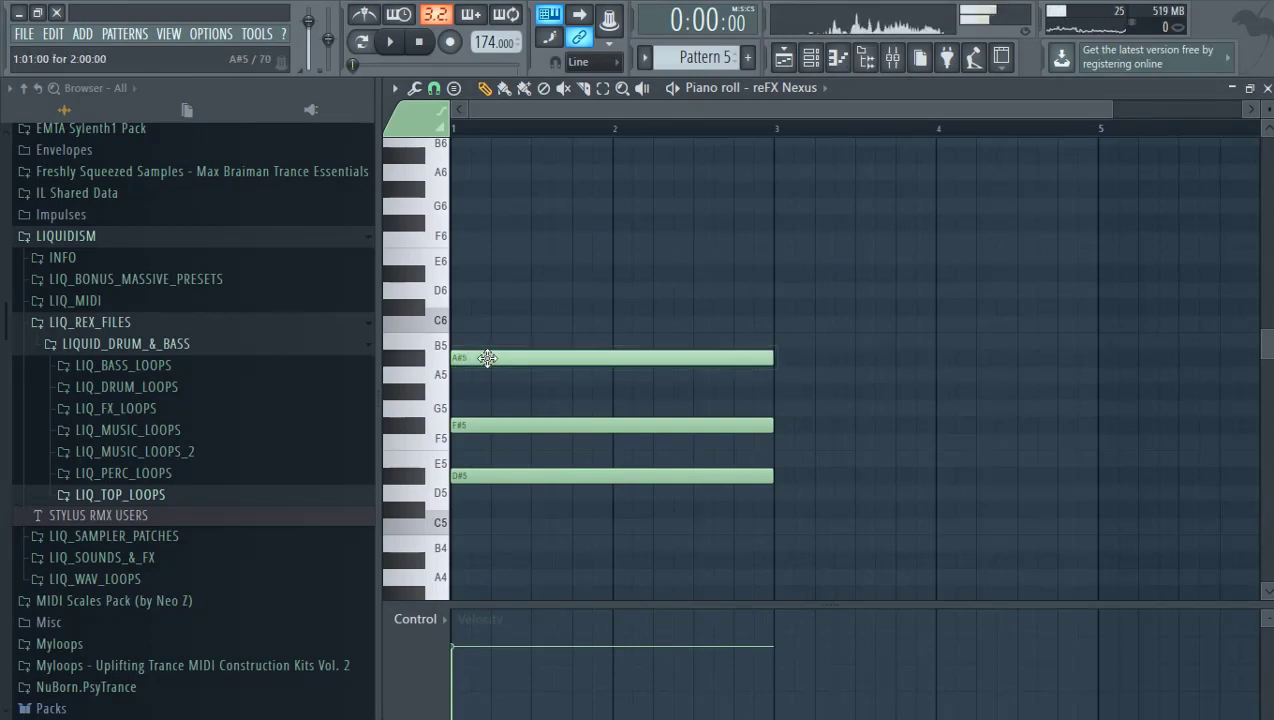
left_click_drag(485, 378, 499, 550)
key("space")
key("space")
key("space")
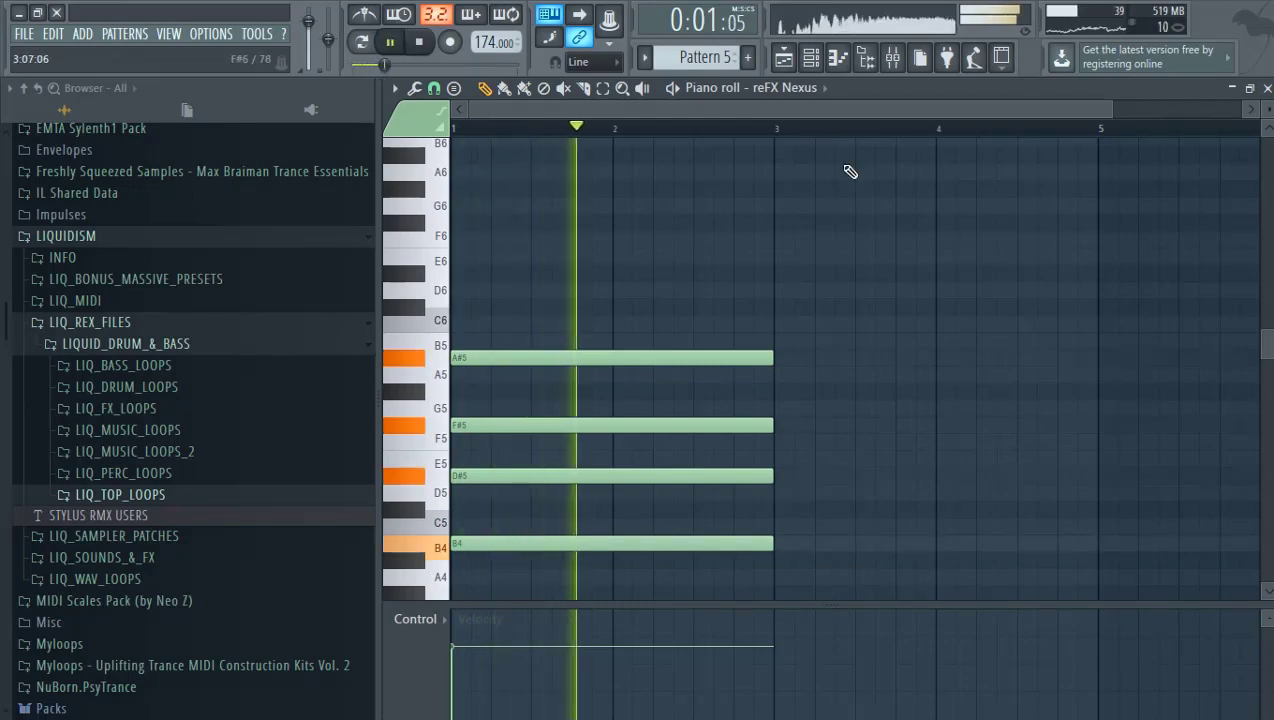
Step: Stop playback and place a second Pattern 5 clip at bar 3 on Track 5 of the playlist
left_click(784, 57)
left_click(813, 60)
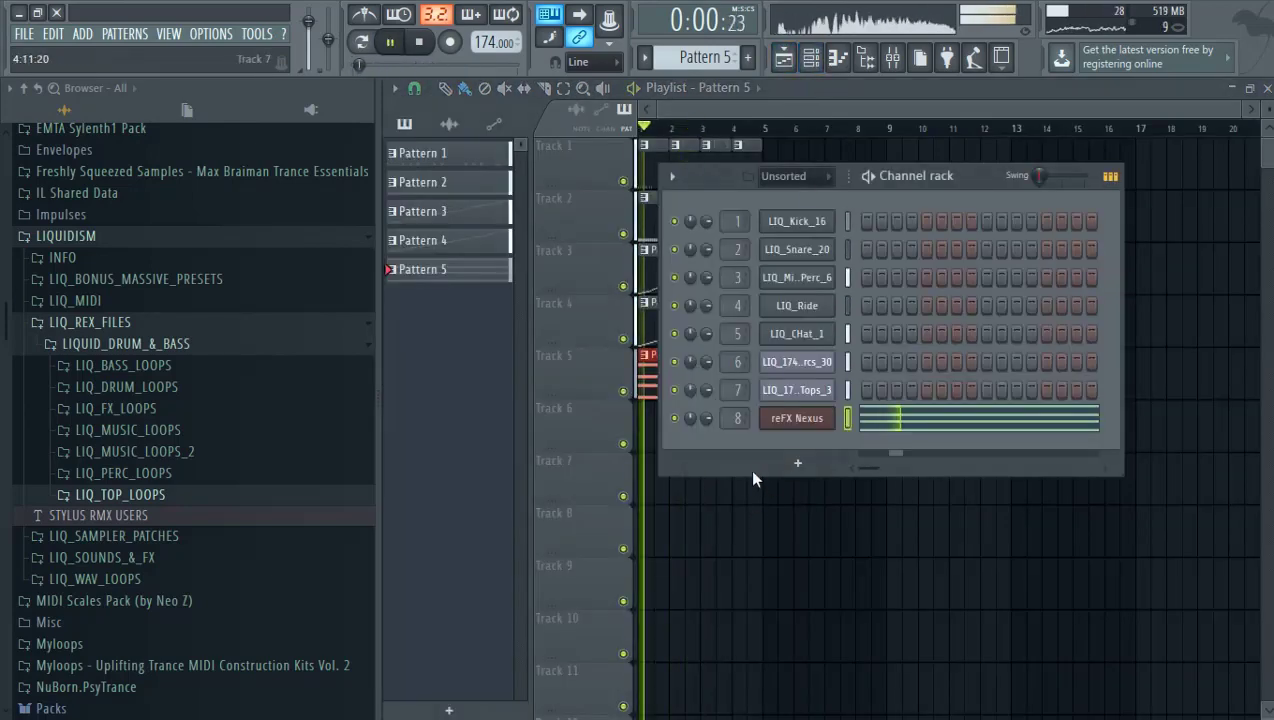
key("space")
key("F6")
left_click(720, 375)
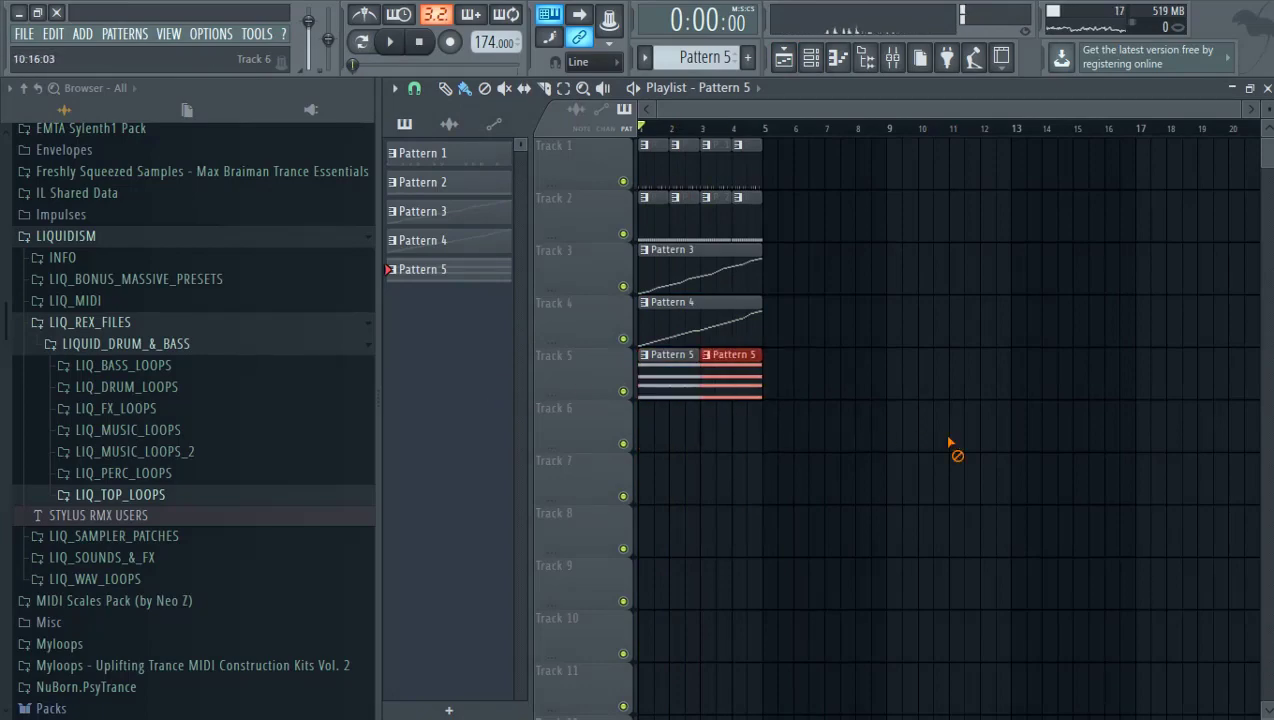
Step: Start playback and load Fruity parametric EQ 2 into slot 1 of the reFX Nexus mixer track
left_click(893, 57)
key("space")
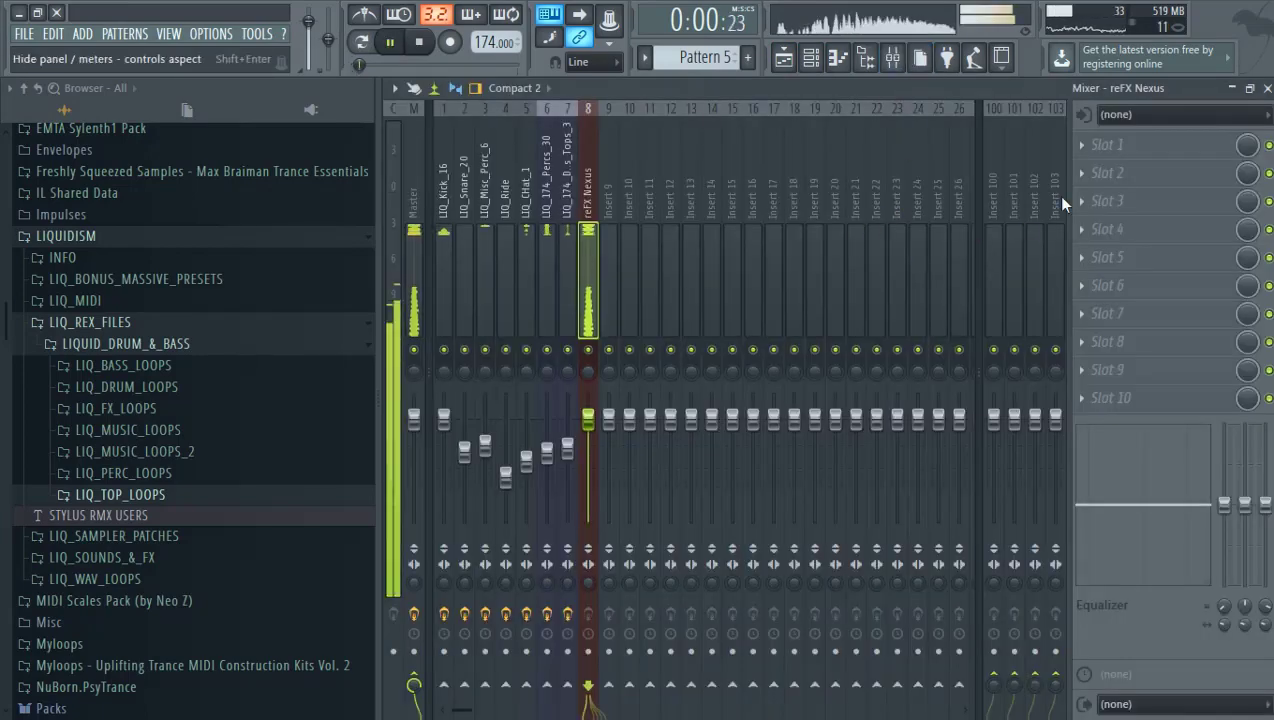
left_click(1161, 152)
left_click(859, 183)
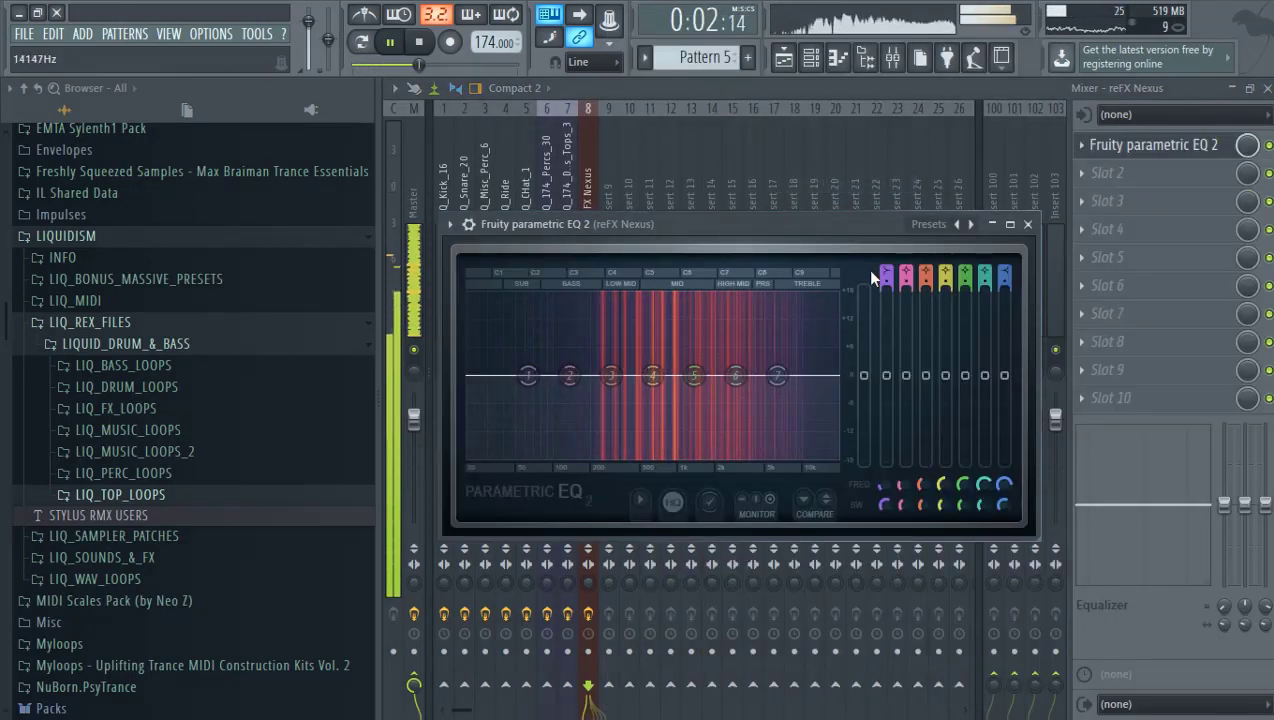
Step: Roll off the Nexus lows with band 1 as a high pass, lower bands 4, 5 and 7, and close the EQ
mouse_move(886, 275)
left_mouse_down()
mouse_move(886, 300)
mouse_move(886, 262)
left_mouse_up()
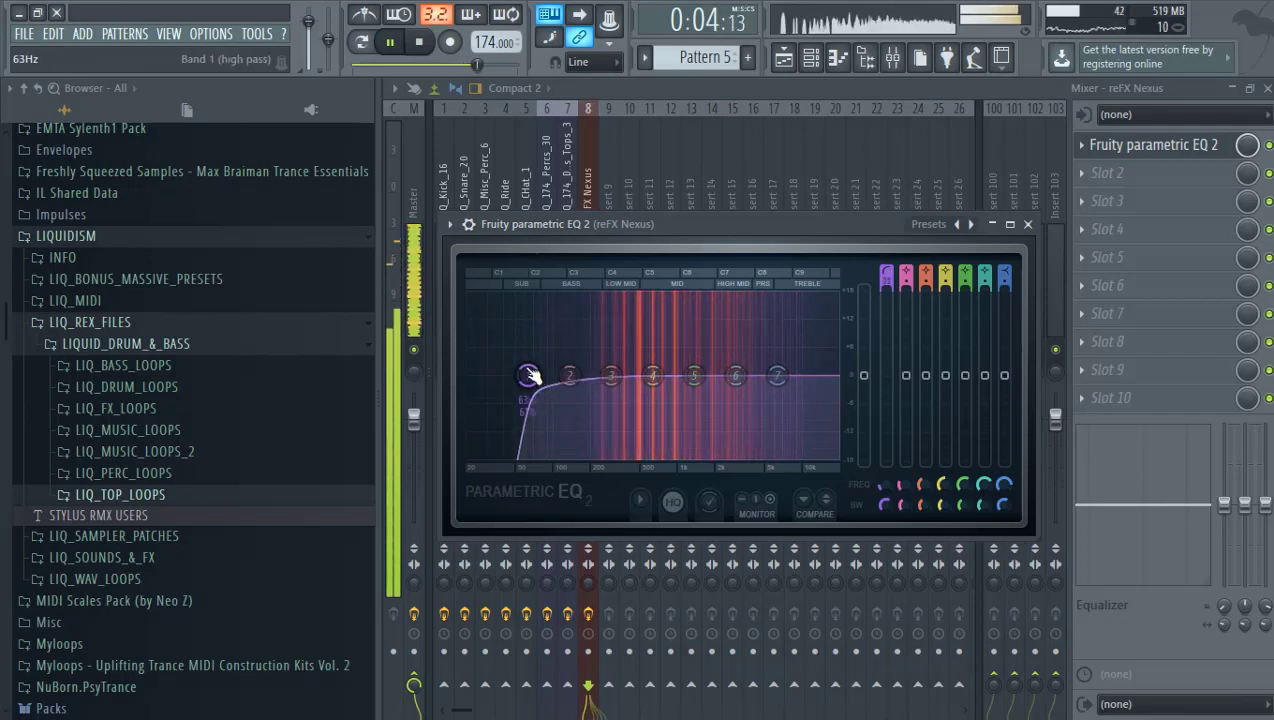
left_click_drag(528, 375, 666, 397)
left_click_drag(694, 375, 764, 372)
left_click_drag(666, 397, 672, 404)
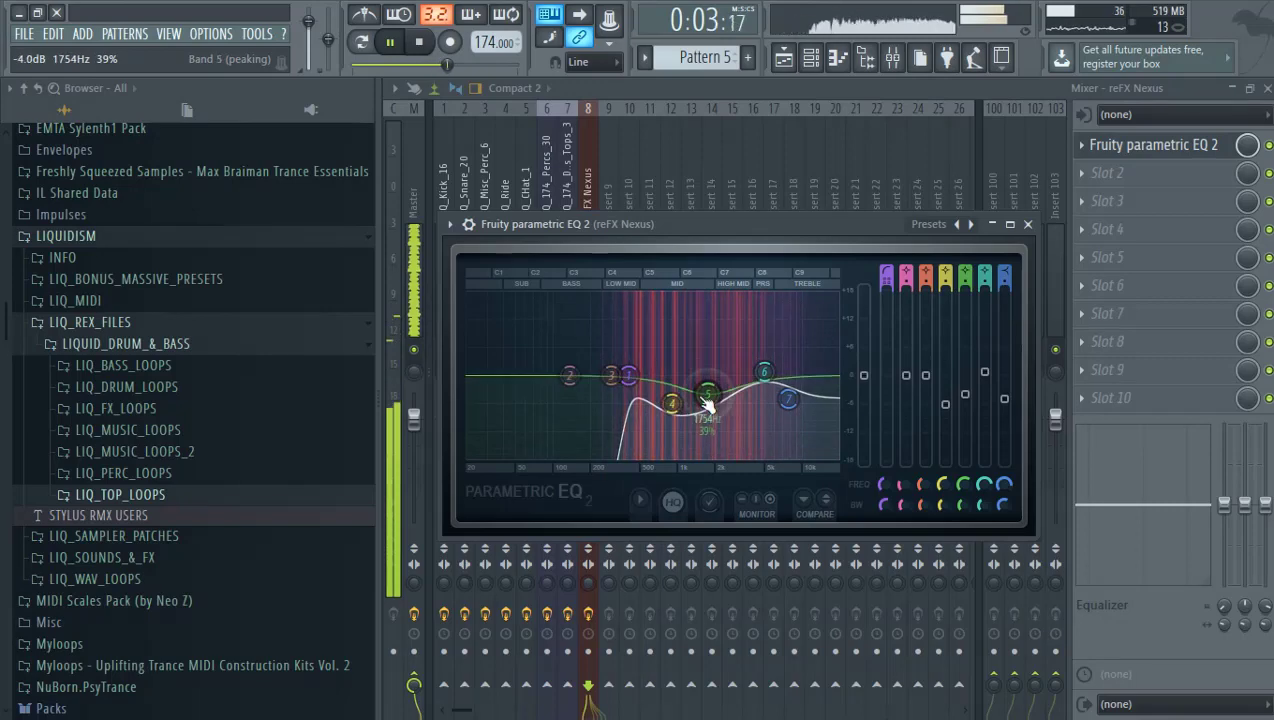
left_click(1105, 173)
left_click(556, 180)
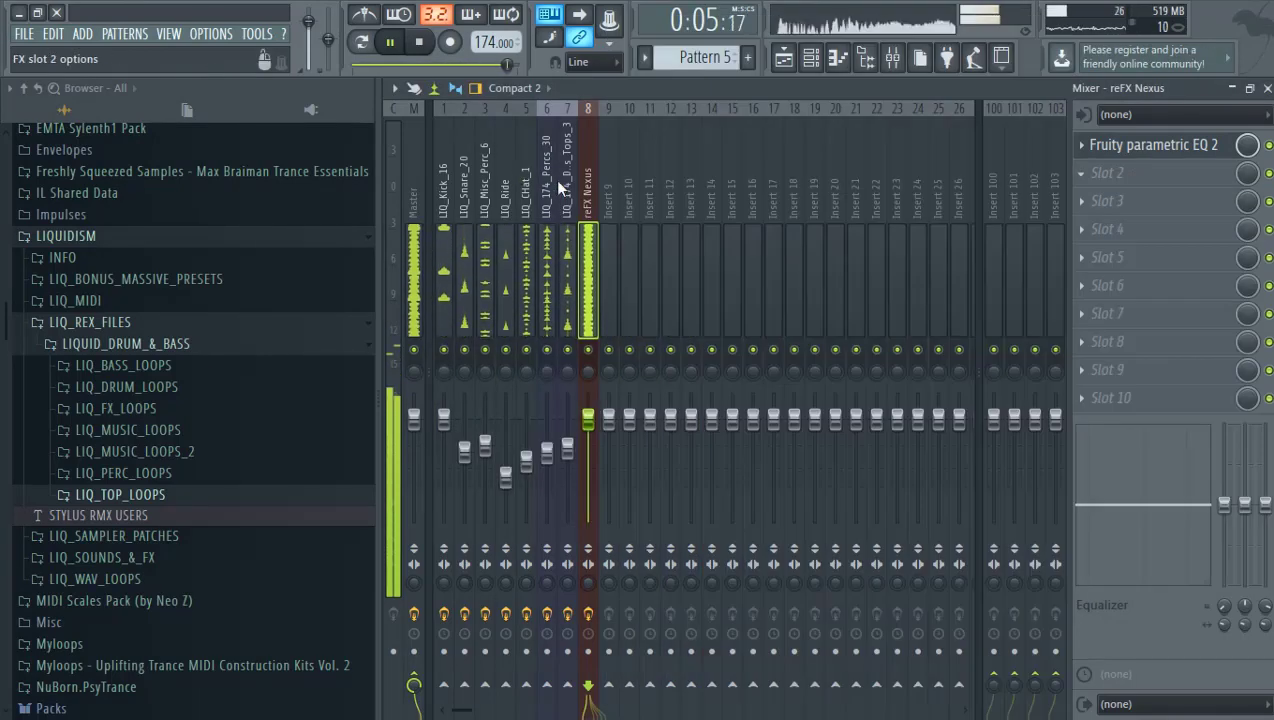
Step: Turn on the Master Filter in the first Nexus channel and lower its cutoff to about 45
left_click(836, 58)
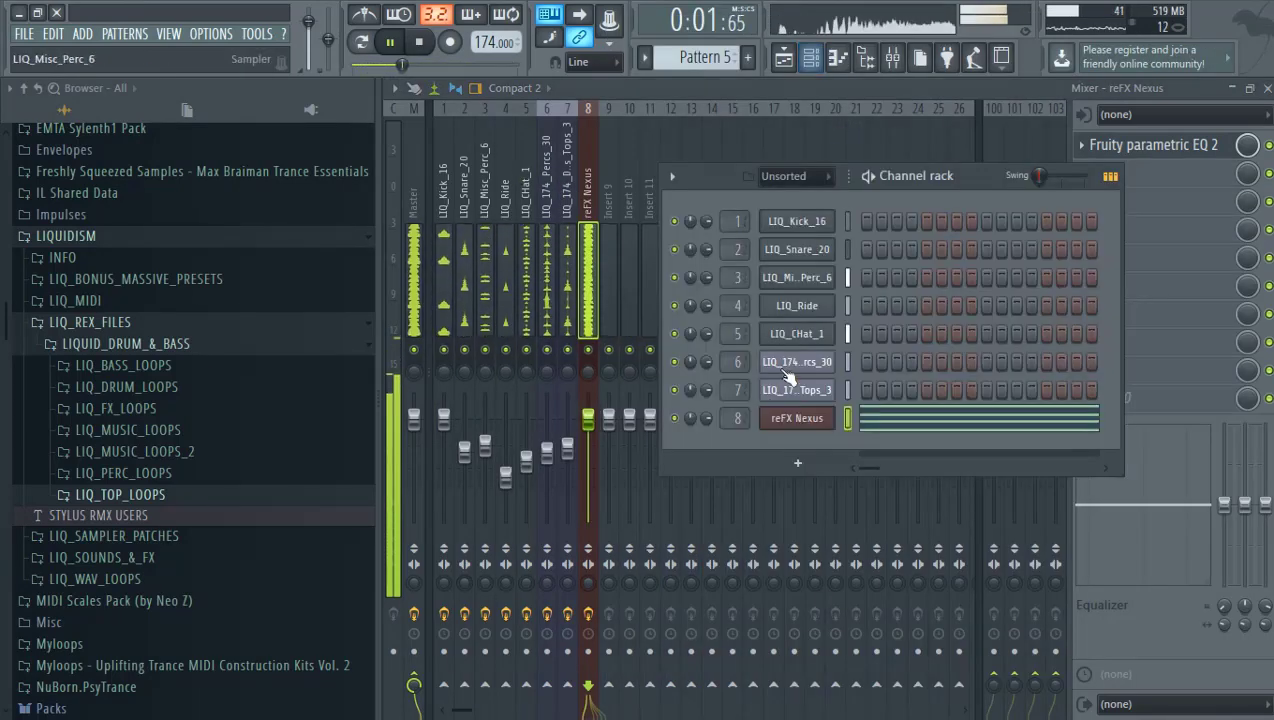
left_click(768, 415)
left_click_drag(663, 428, 660, 190)
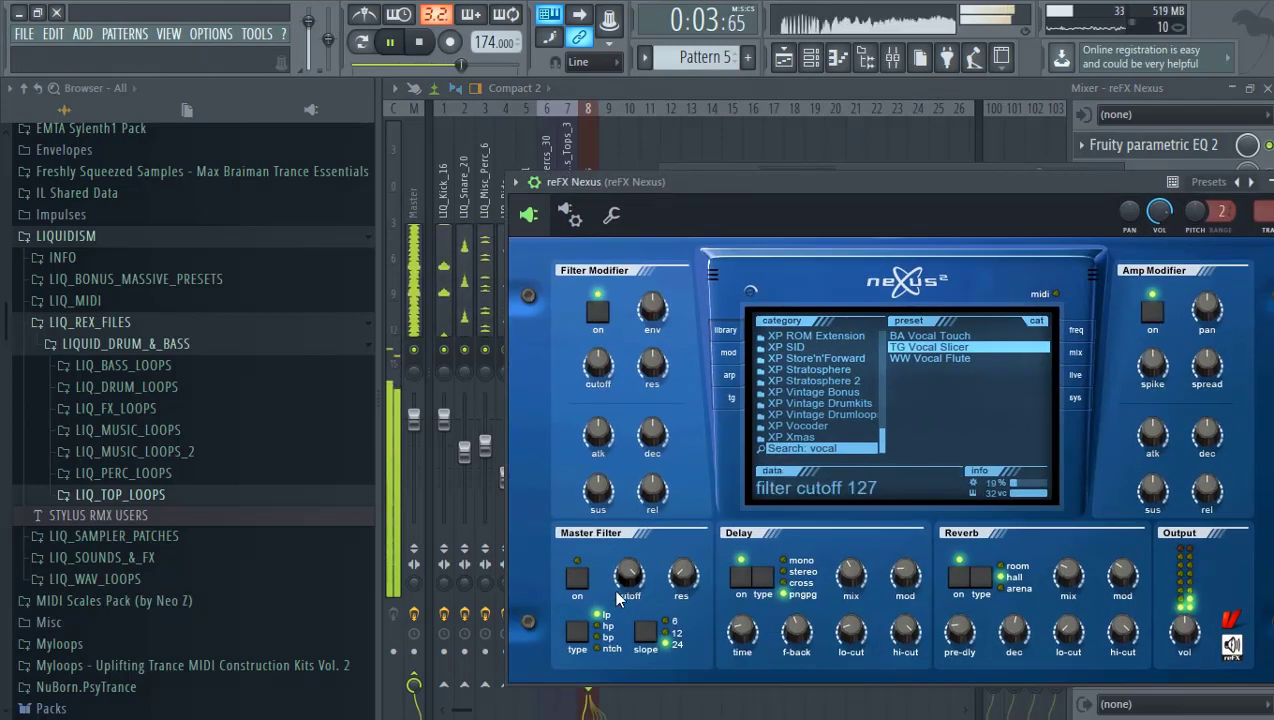
left_click(577, 578)
left_click_drag(621, 577, 612, 636)
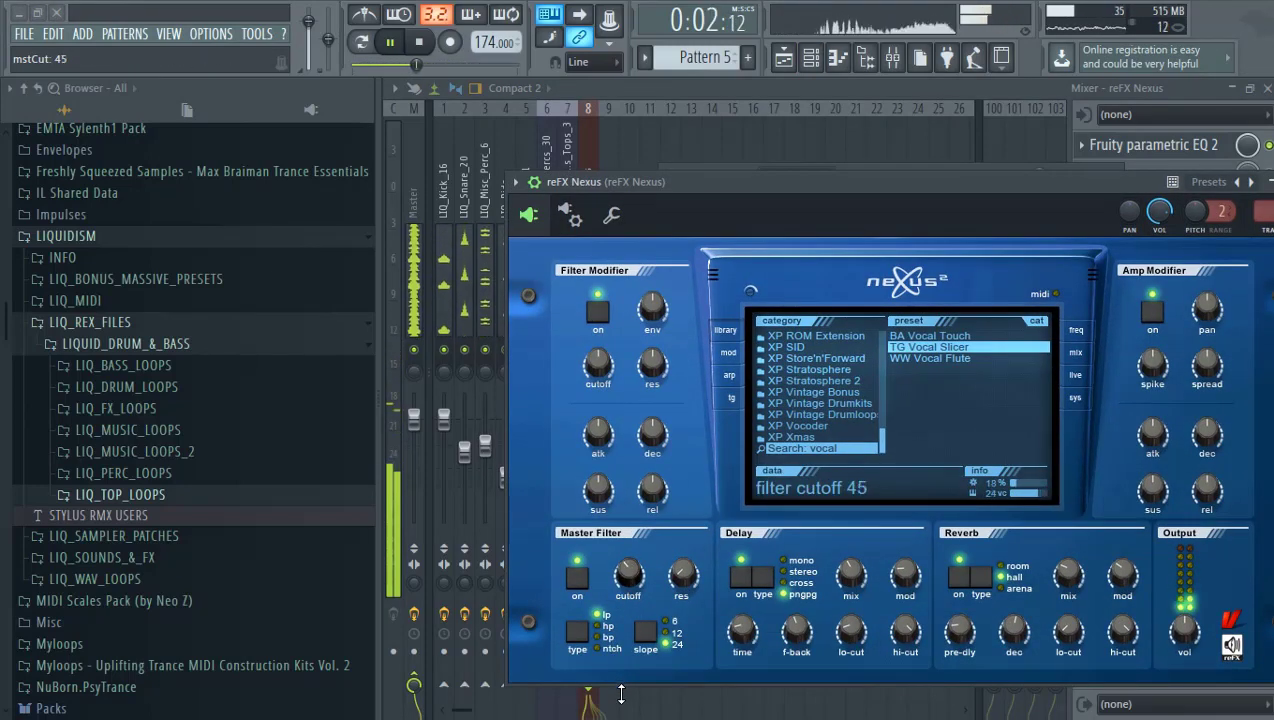
mouse_move(630, 576)
left_mouse_down()
mouse_move(632, 566)
mouse_move(632, 578)
left_mouse_up()
left_click(592, 118)
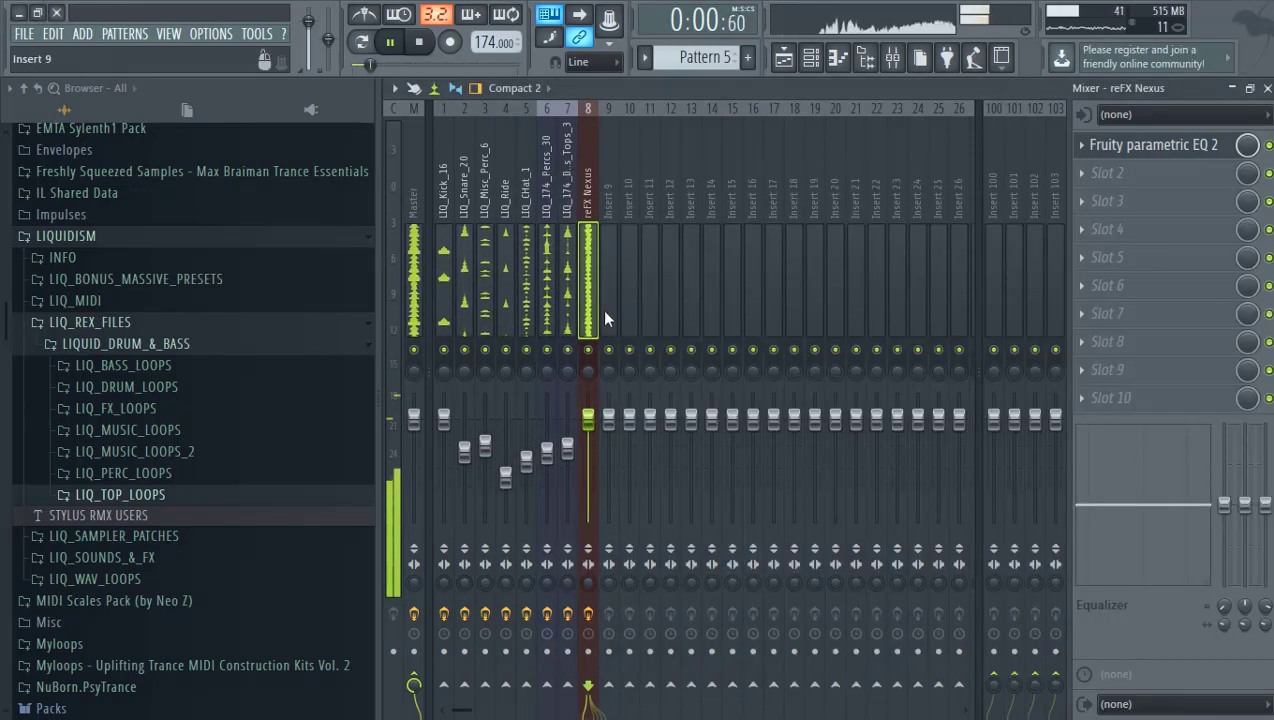
Step: Raise the Nexus Master Filter cutoff slightly while listening and return to the mixer
left_click(815, 58)
left_click(785, 421)
left_click_drag(628, 575, 630, 553)
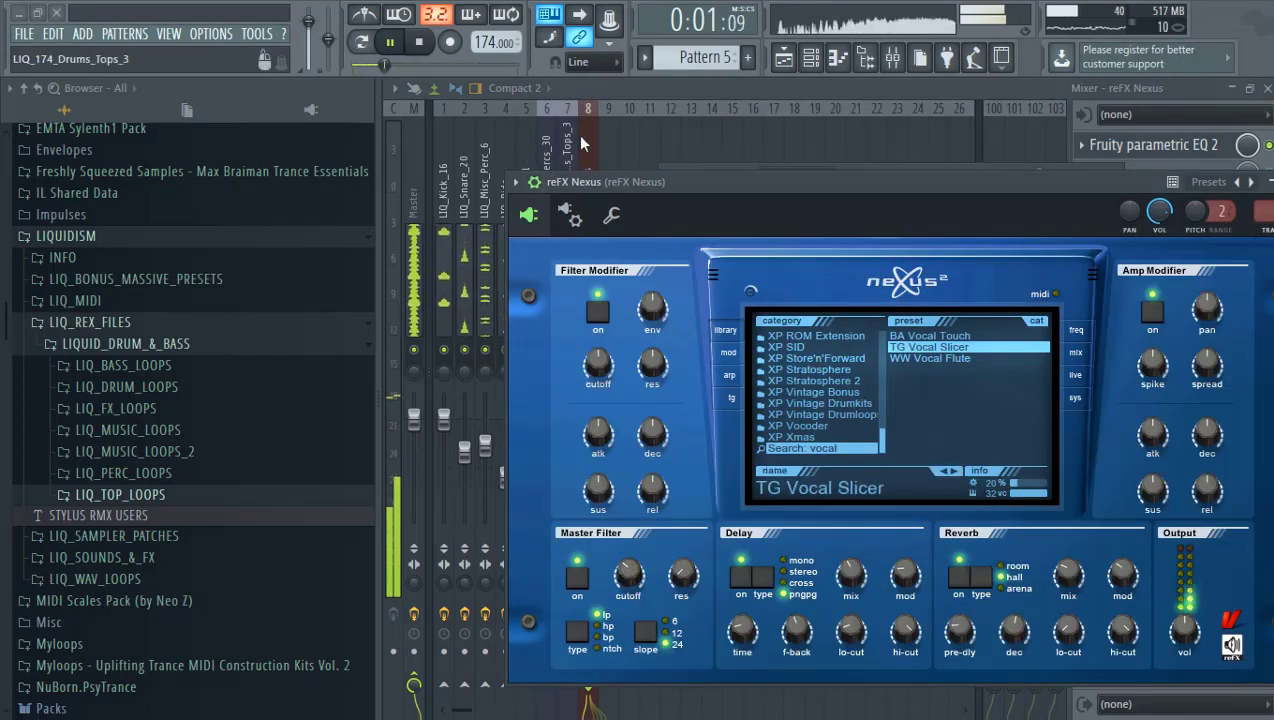
left_click(796, 117)
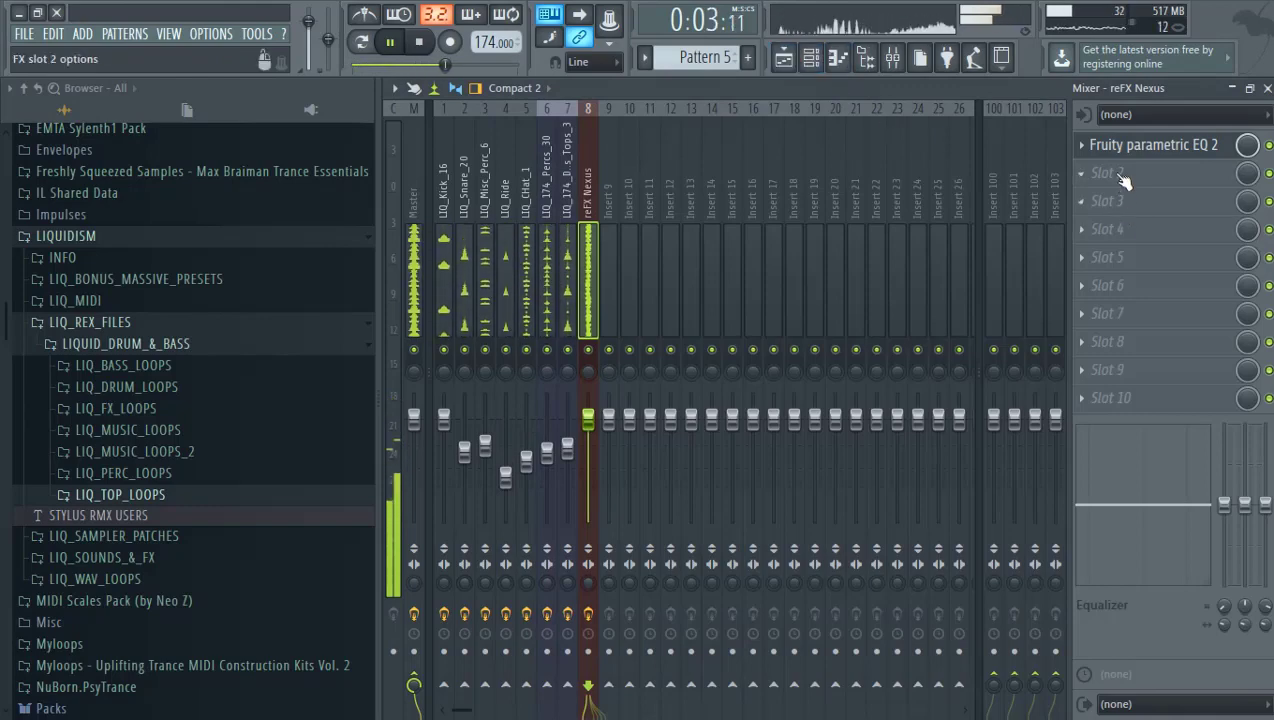
Step: Create Pattern 6 and add a second reFX Nexus channel to the channel rack
left_click(786, 57)
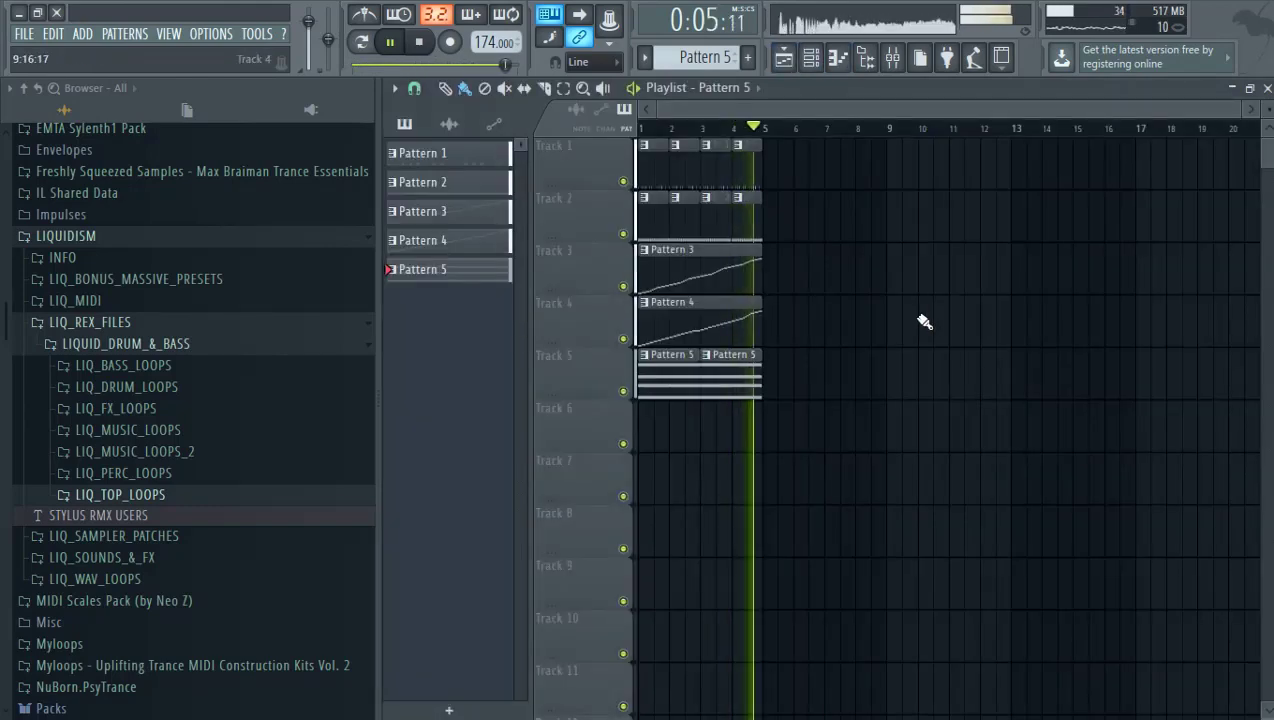
left_click(757, 57)
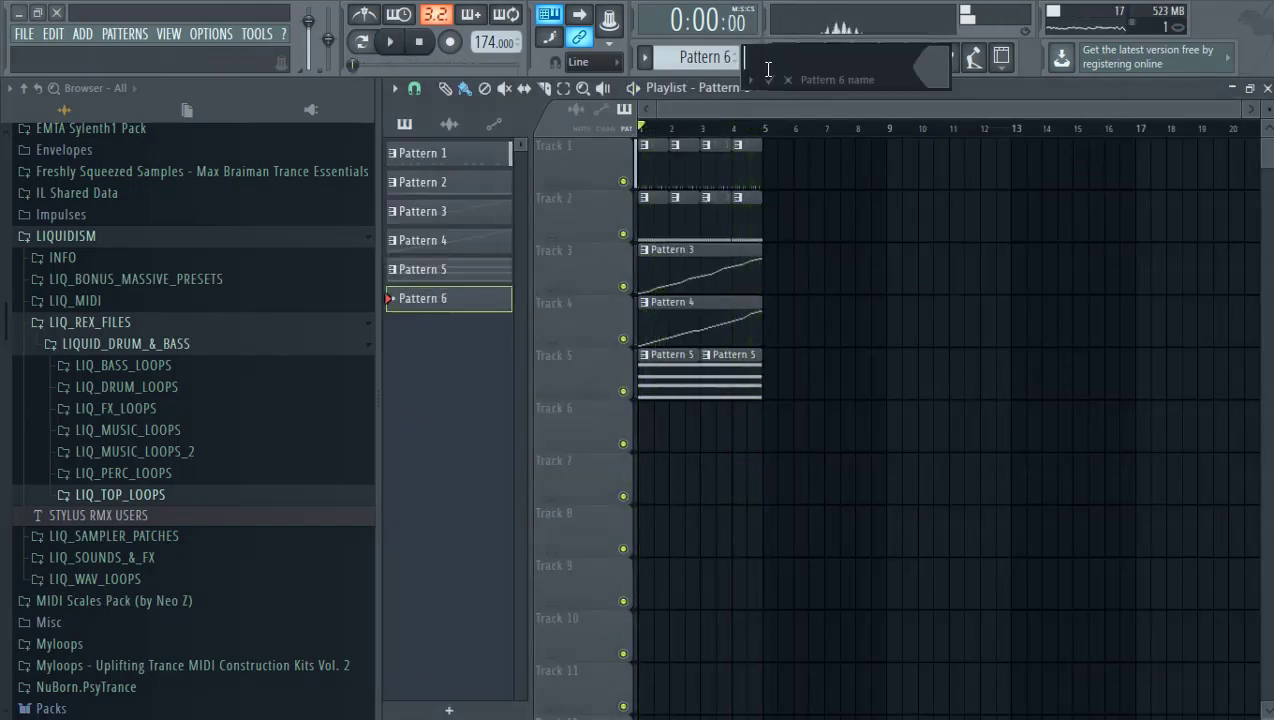
left_click(836, 57)
left_click(811, 57)
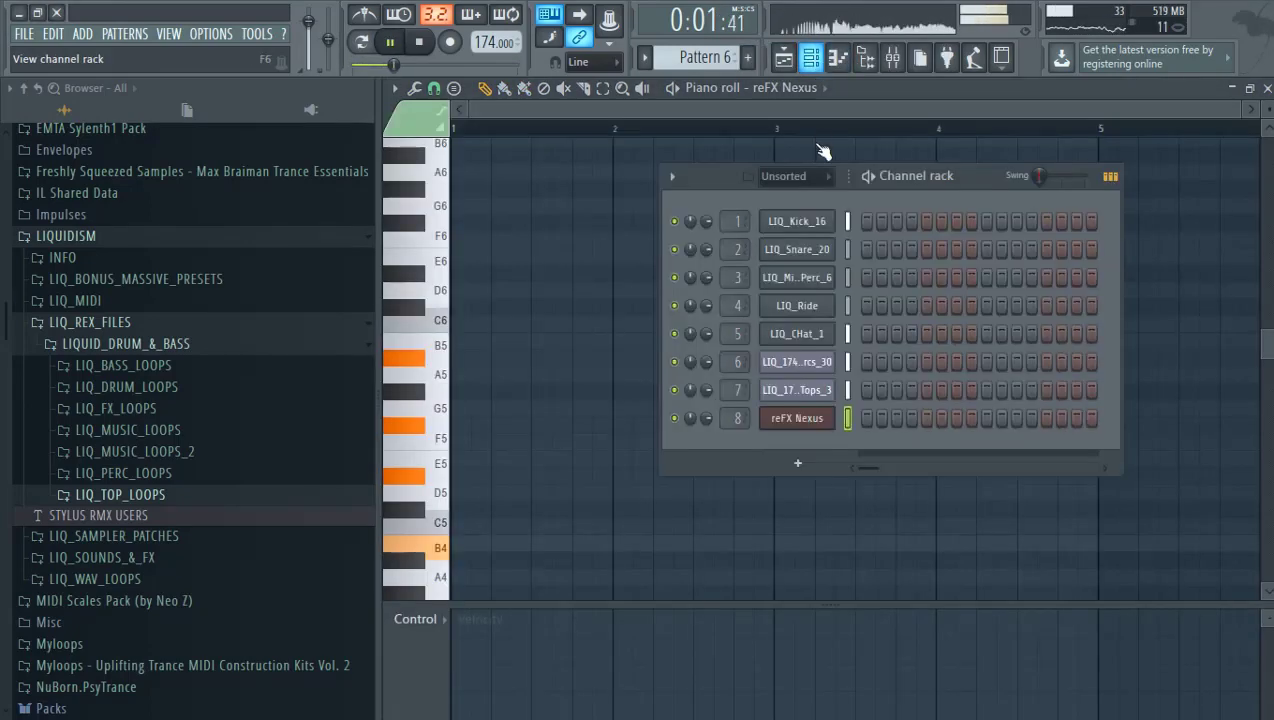
left_click(801, 466)
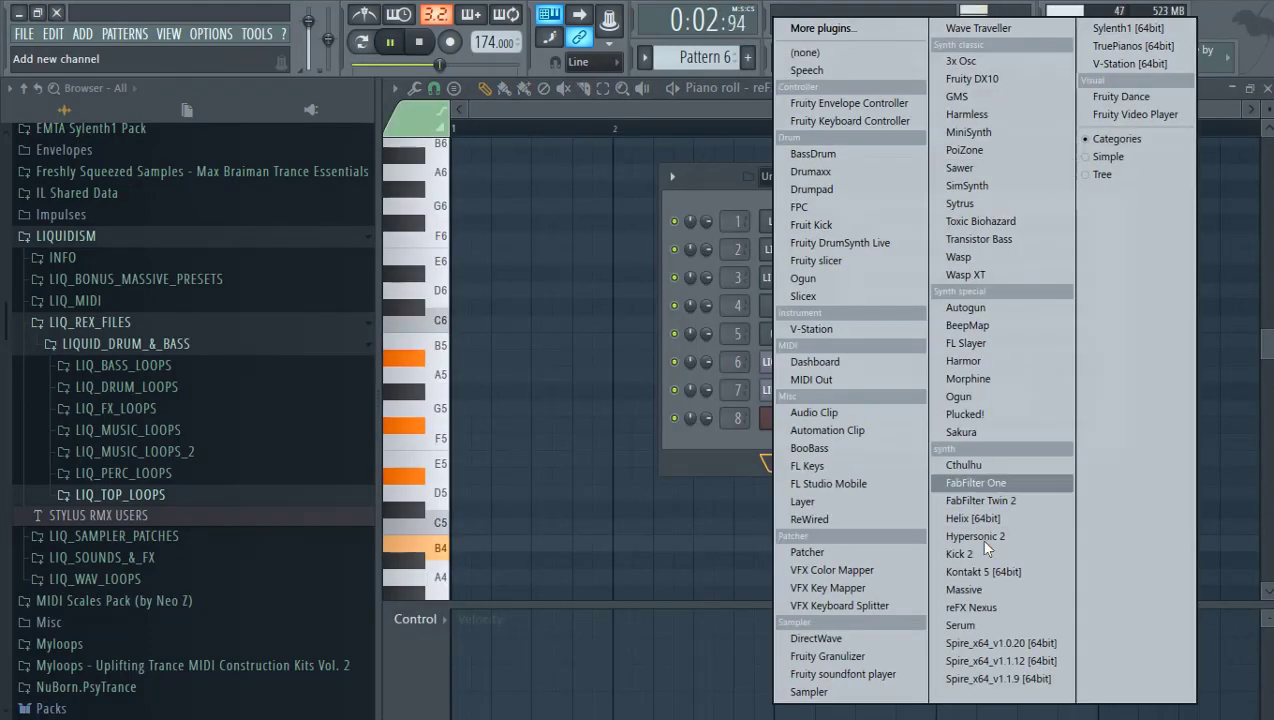
left_click(988, 607)
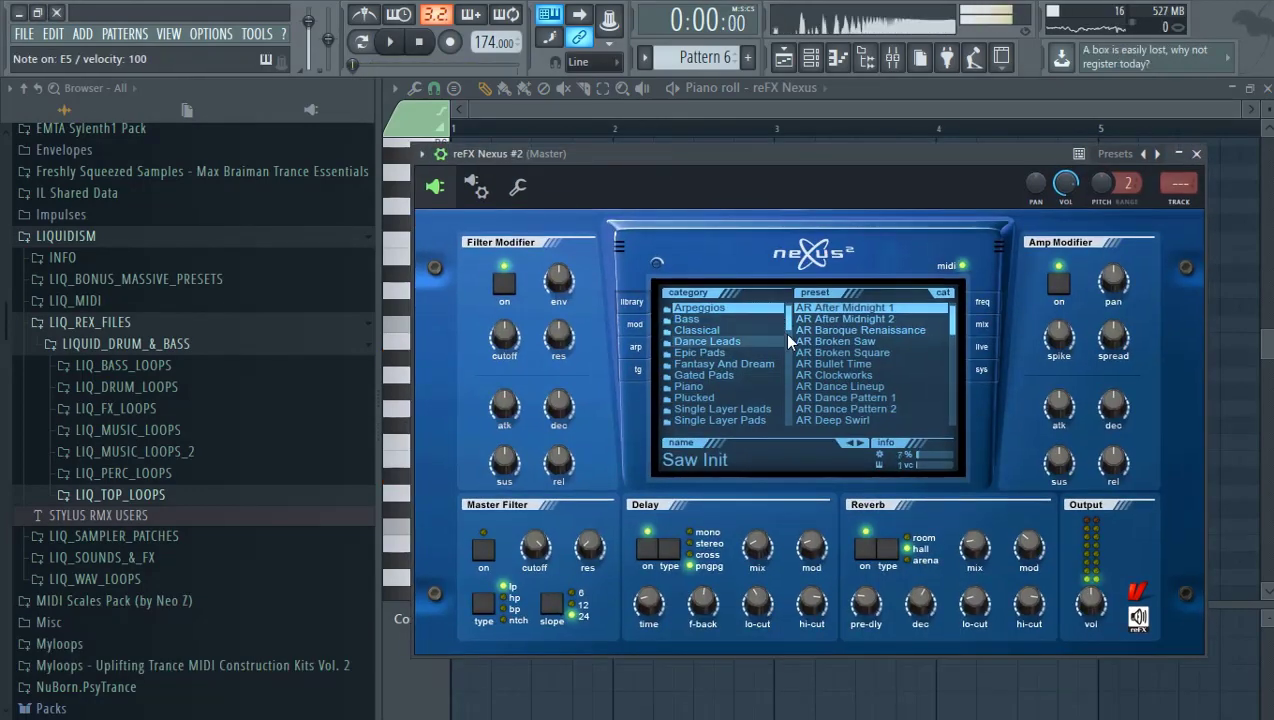
Step: Load the PN Phantasy Piano 4 preset from XP Stratosphere in the second Nexus and move its window lower
left_click_drag(789, 338, 789, 410)
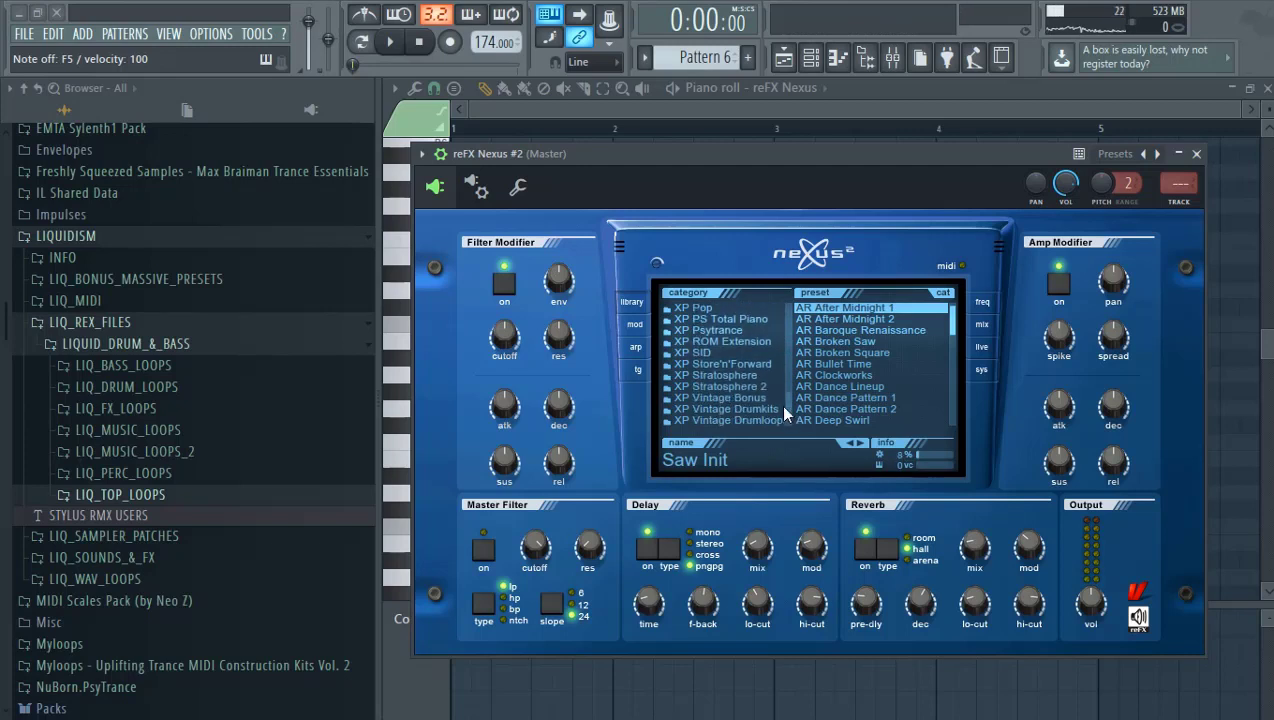
left_click(776, 375)
left_click_drag(950, 310, 949, 400)
left_click(850, 330)
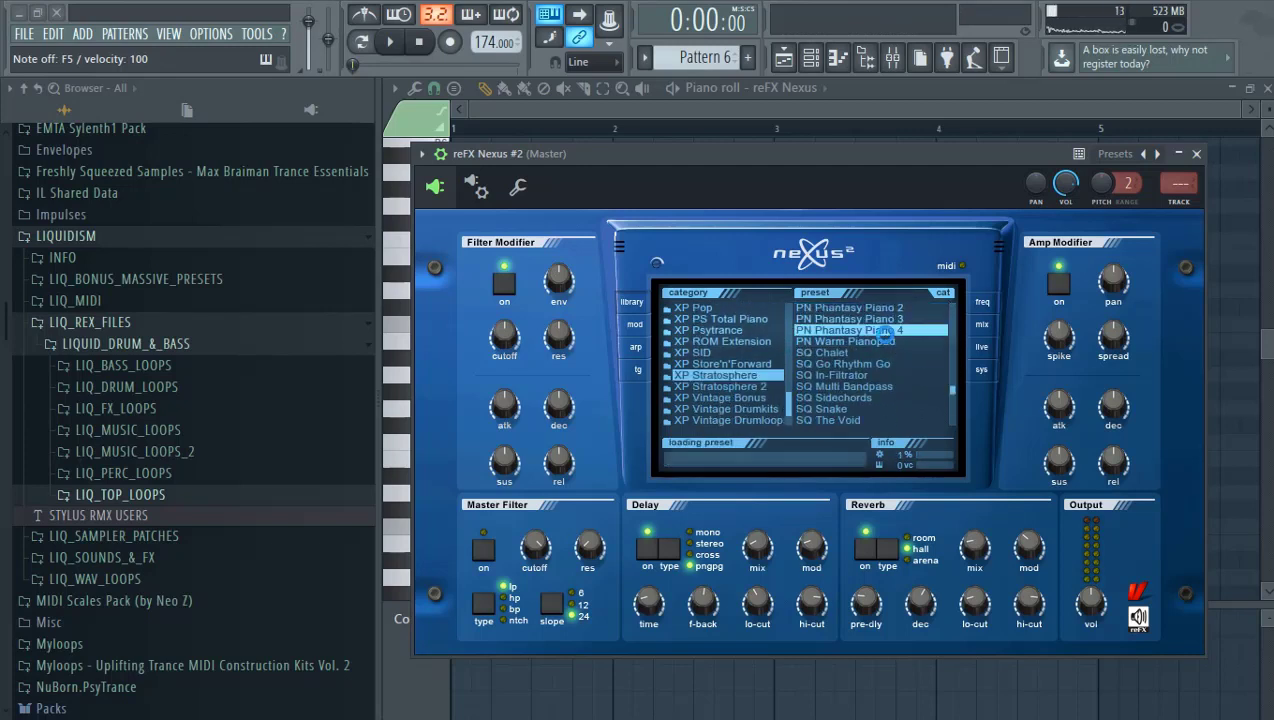
left_click_drag(810, 175, 815, 397)
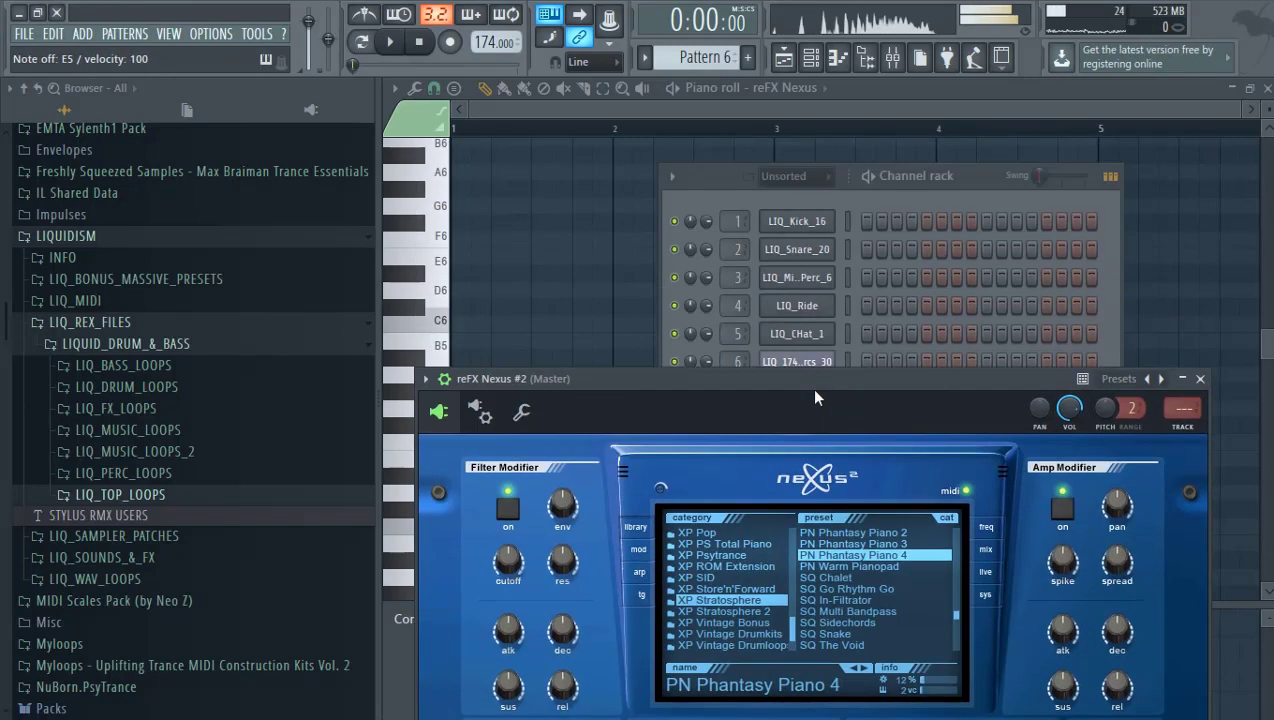
Step: Switch back to Pattern 5 and show reFX Nexus #2 in the piano roll
left_click(658, 191)
left_click(606, 279)
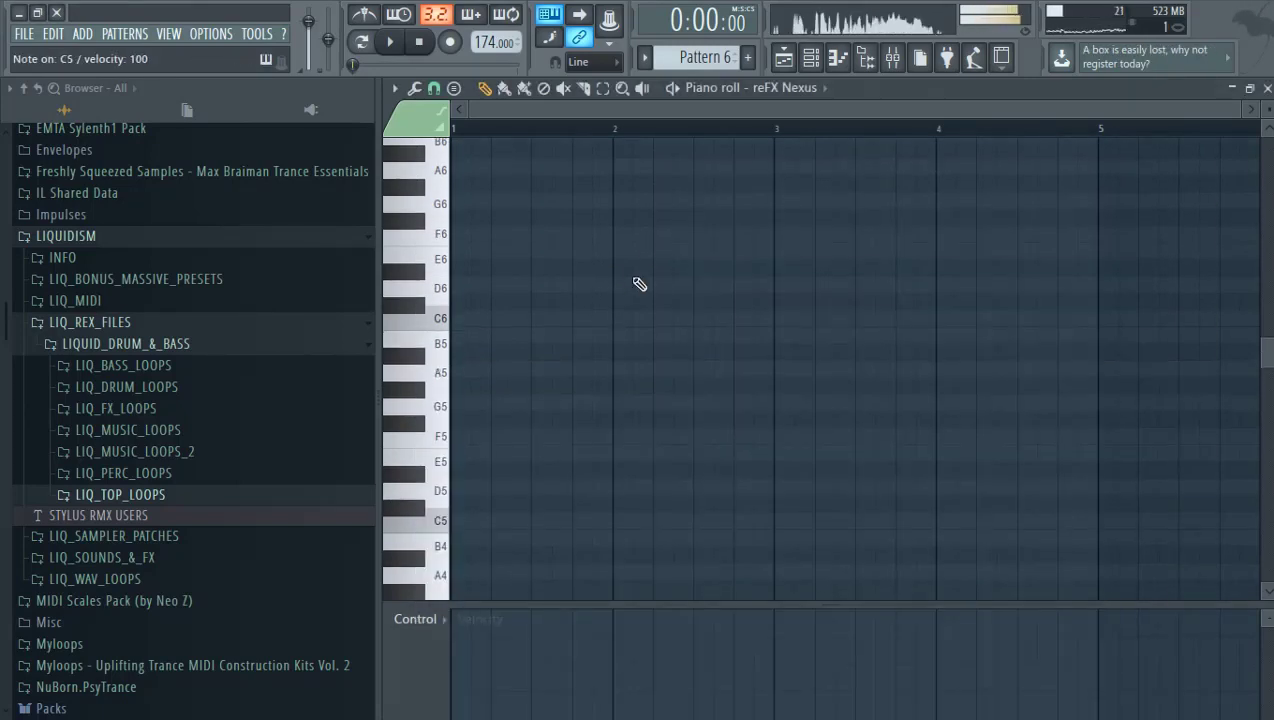
left_click_drag(634, 279, 639, 362)
scroll(638, 362, "down", 4)
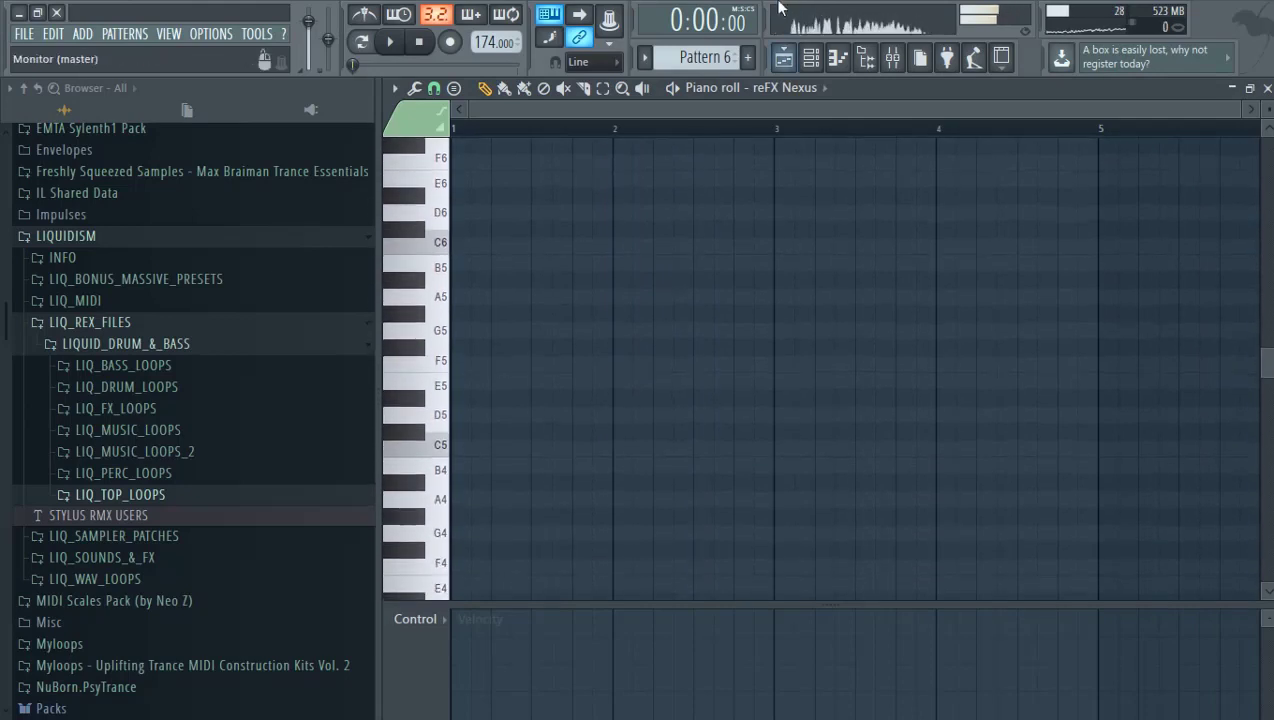
scroll(703, 64, "up", 1)
key("space")
left_click(786, 88)
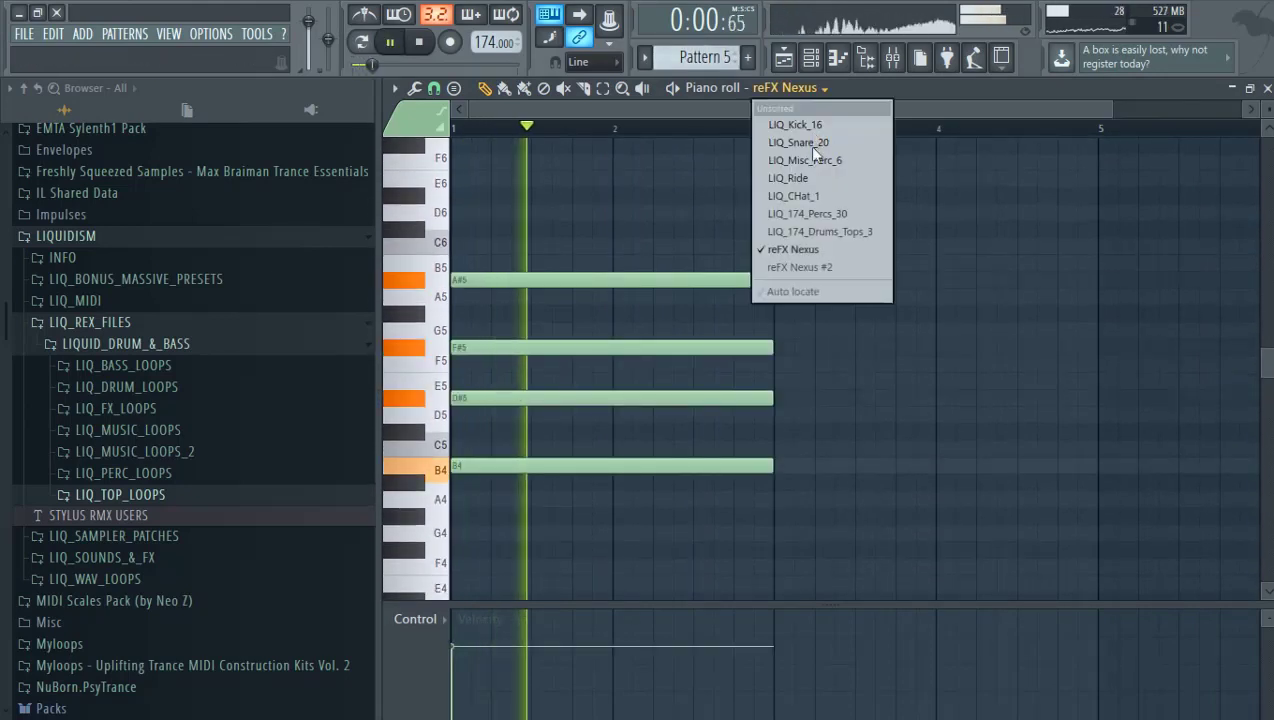
left_click(814, 268)
key("space")
Step: Try a short two-note opening on A#6 and F6 for reFX Nexus #2, nudging the notes and listening along with the chord
left_click(483, 281)
right_click(531, 285)
left_click(476, 281)
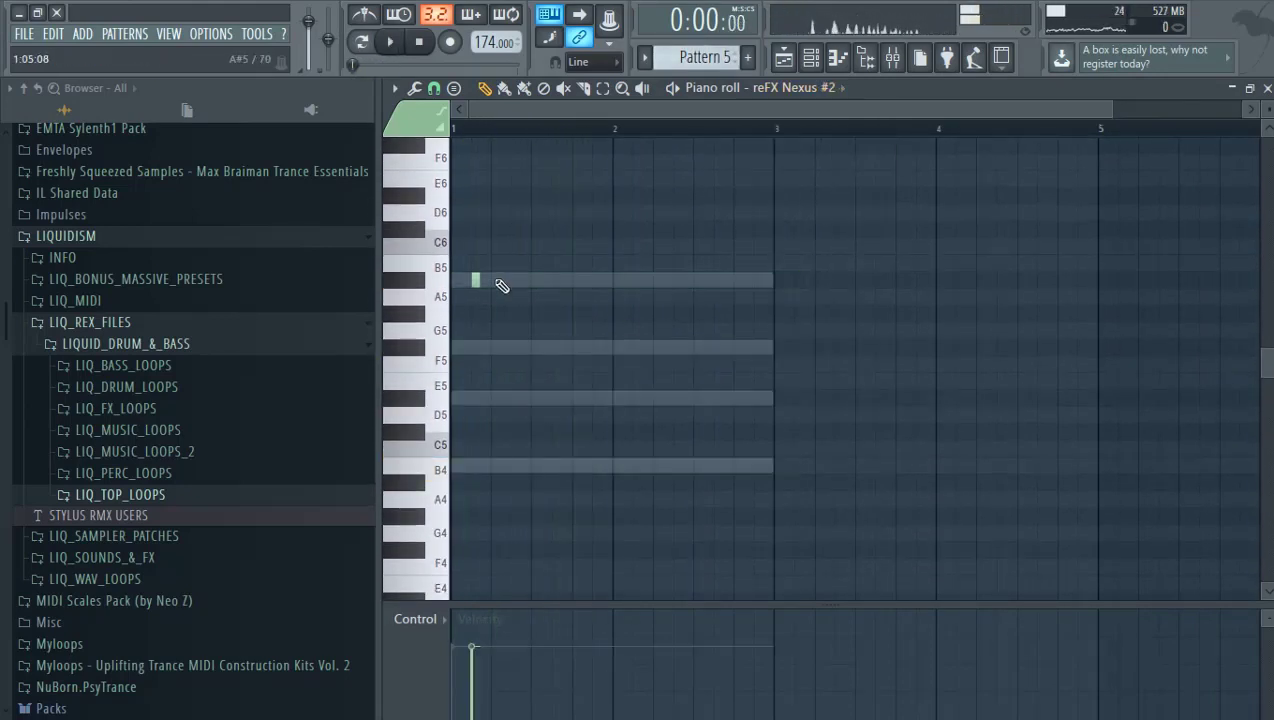
left_click_drag(482, 281, 482, 325)
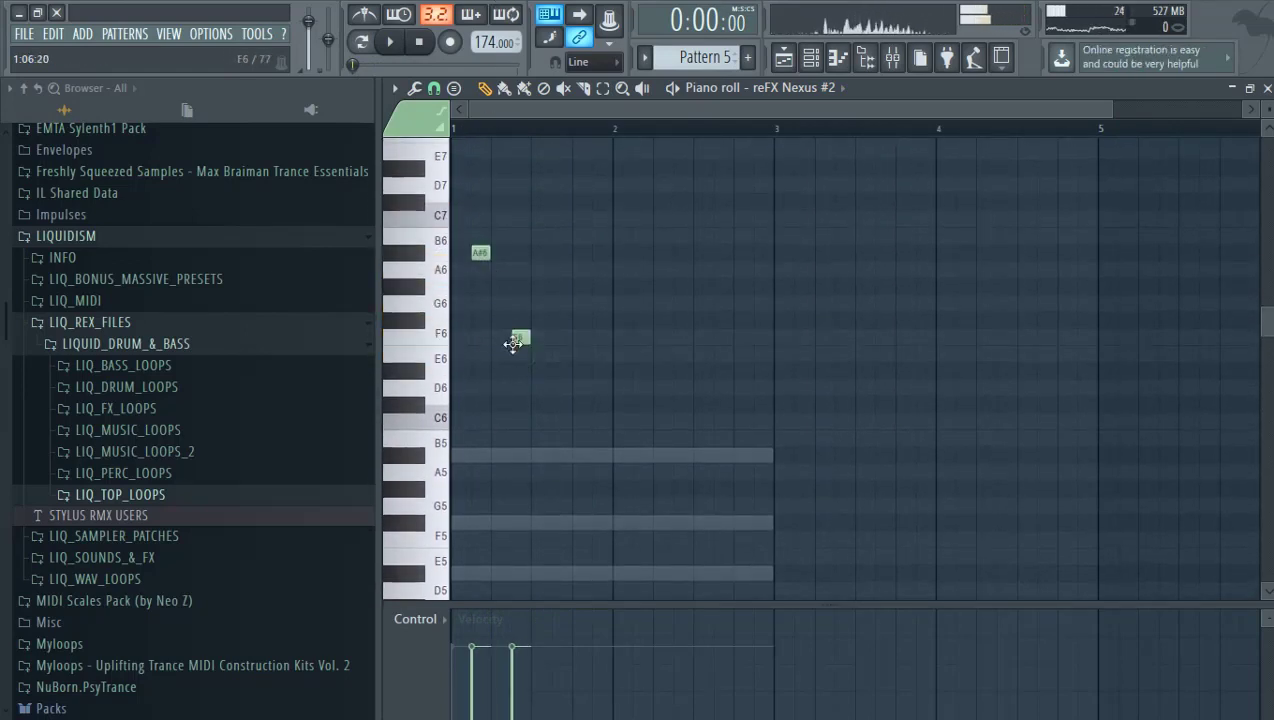
key("space")
key("space")
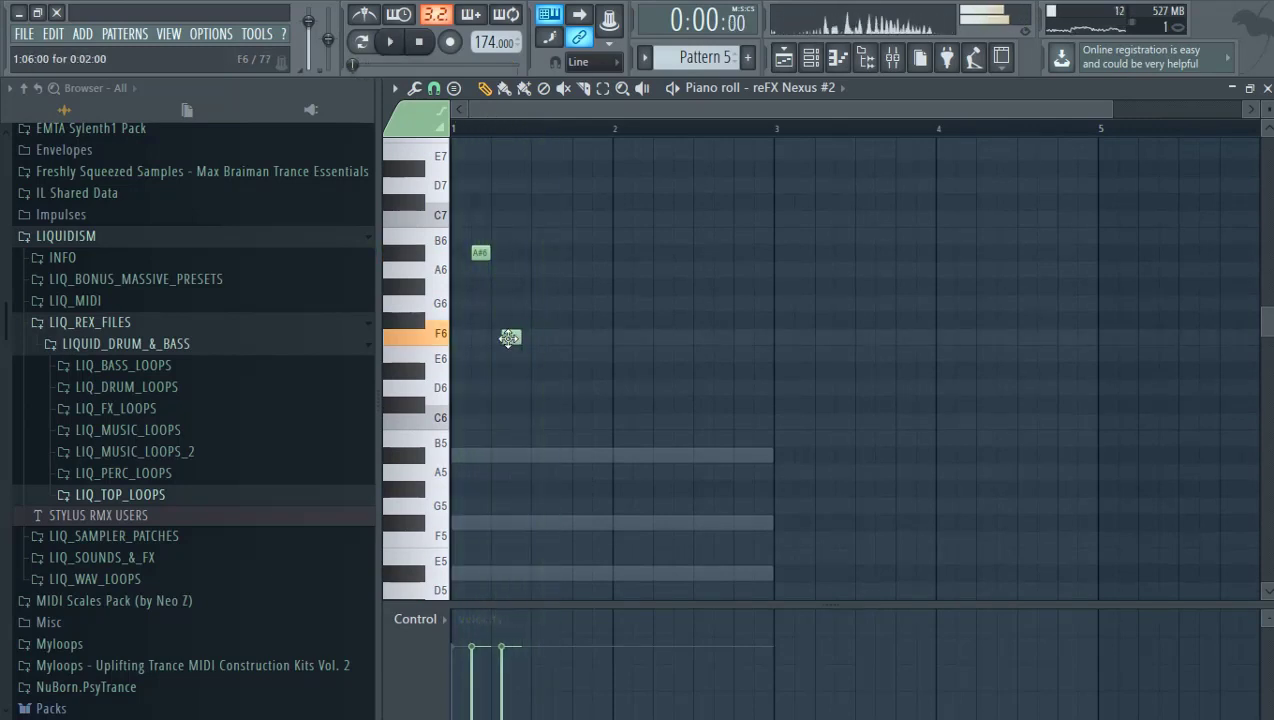
key("space")
key("space")
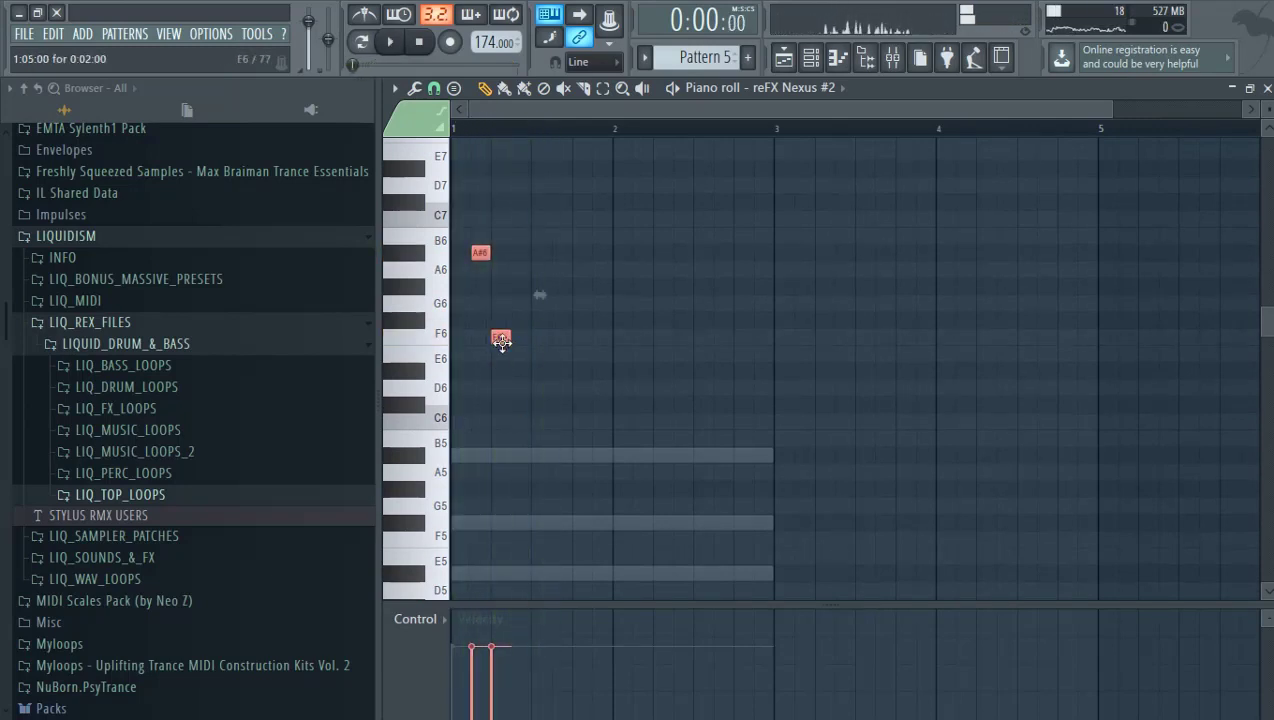
Step: Start the A#6 note at the beginning of bar 1 and settle the second note on F#6, auditioning the alternatives
key("space")
key("space")
key("space")
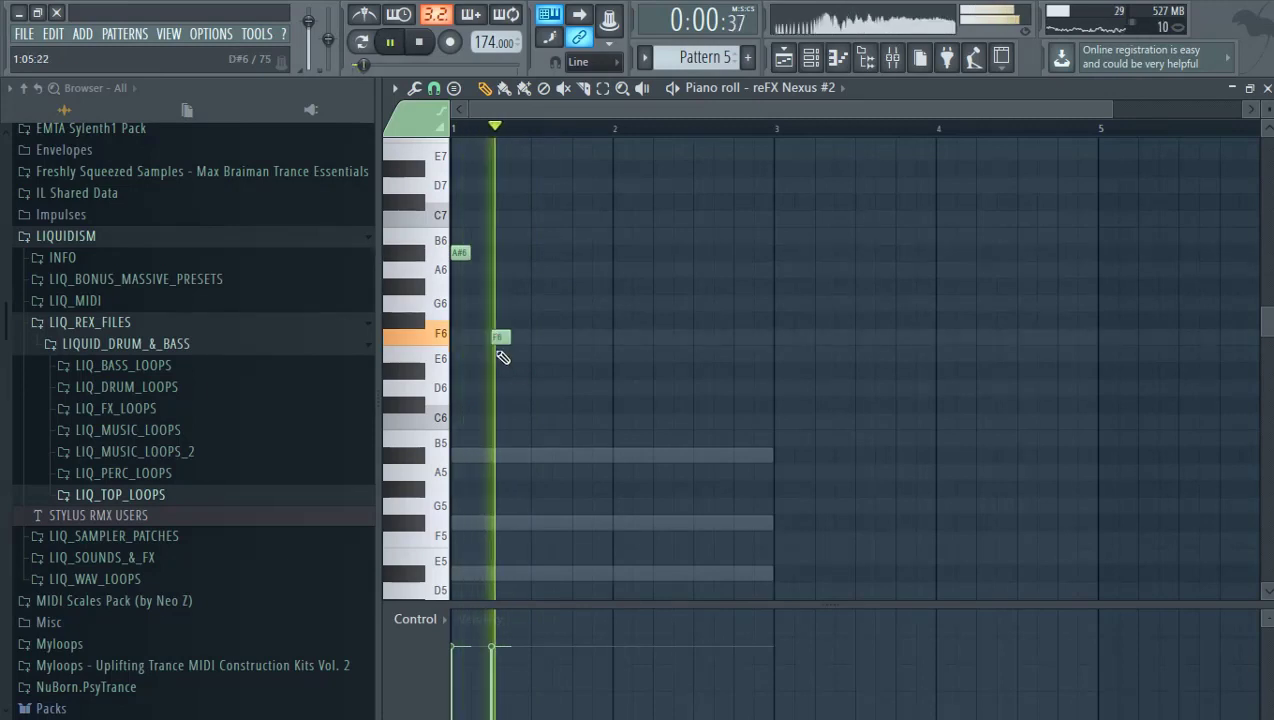
key("space")
key("space")
key("space")
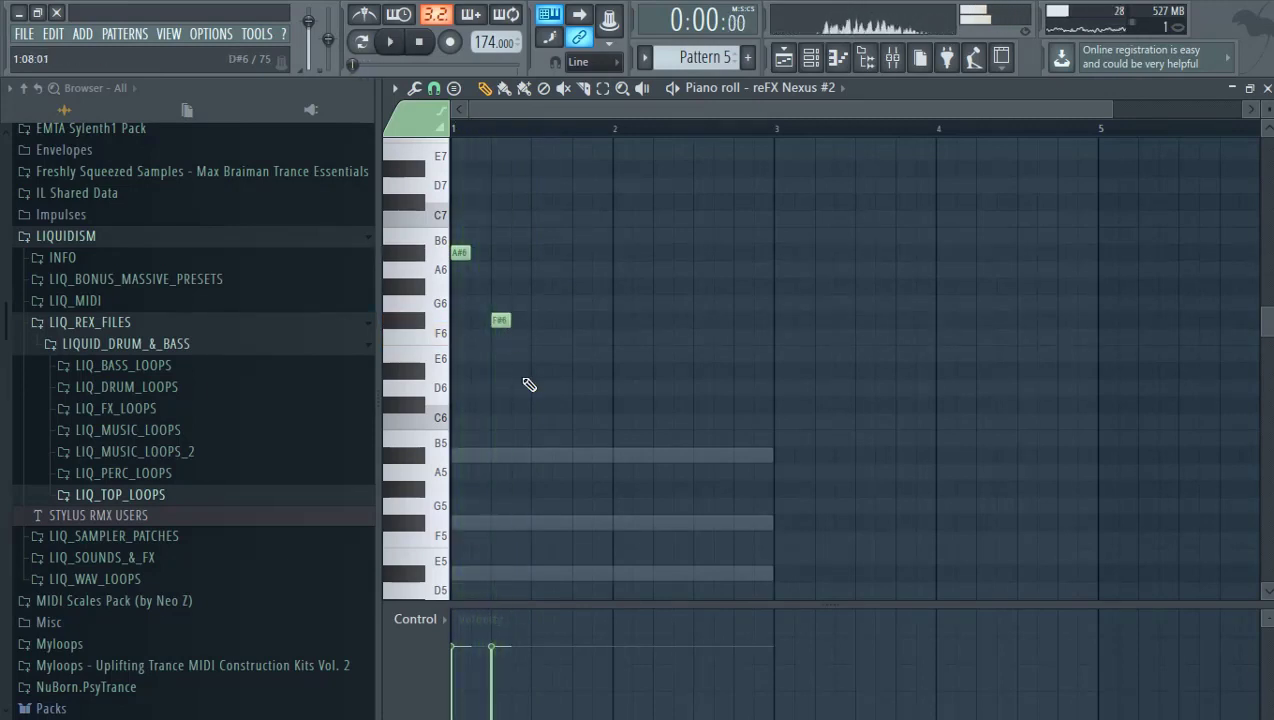
left_click_drag(497, 321, 494, 380)
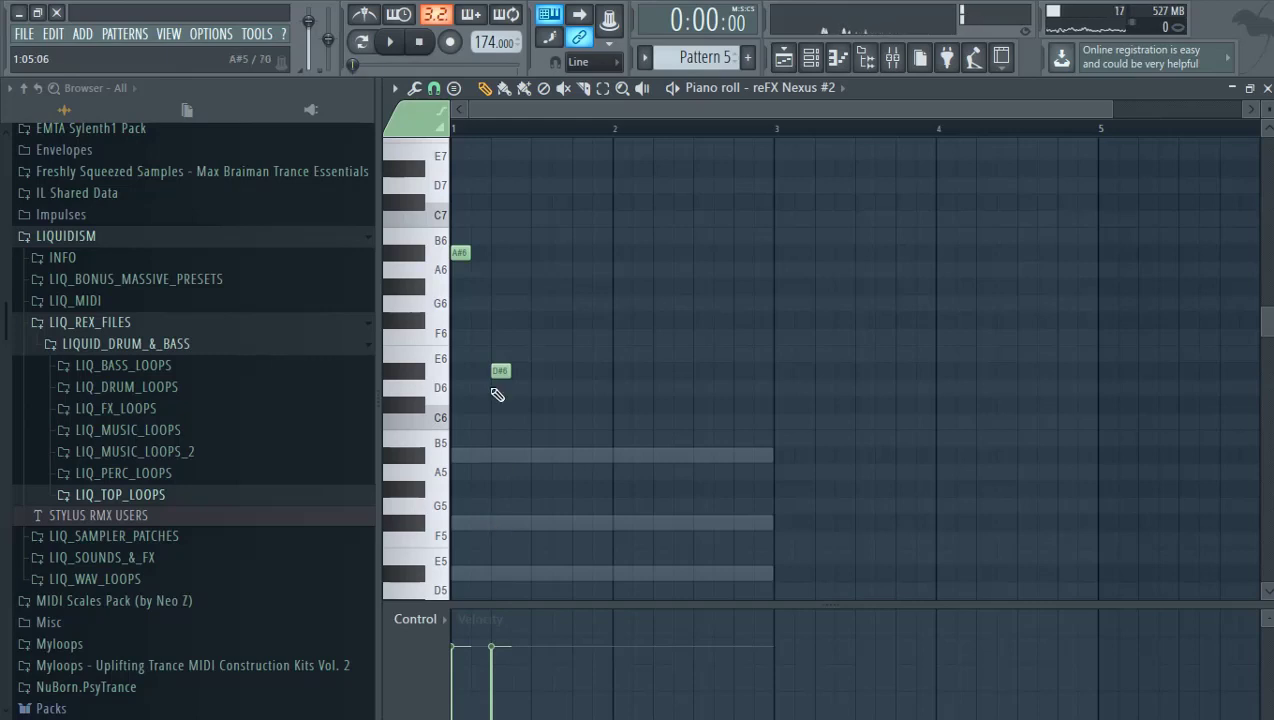
left_click_drag(497, 371, 497, 318)
key("space")
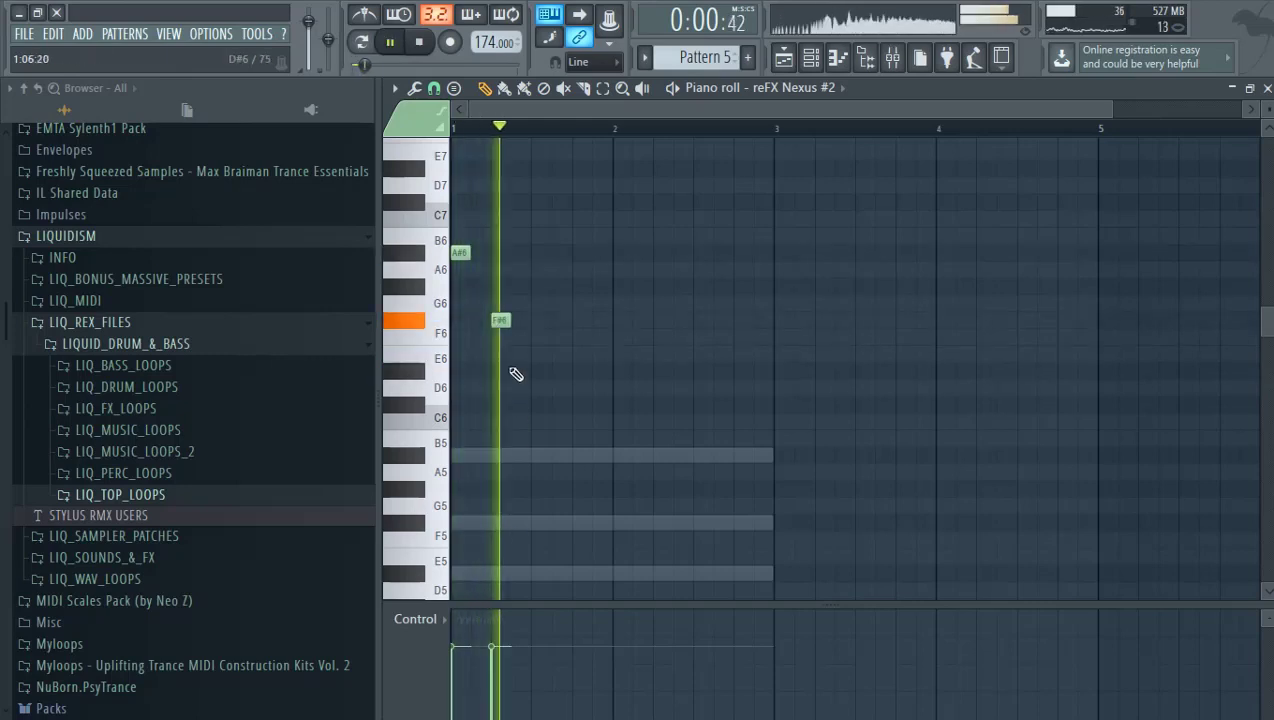
key("space")
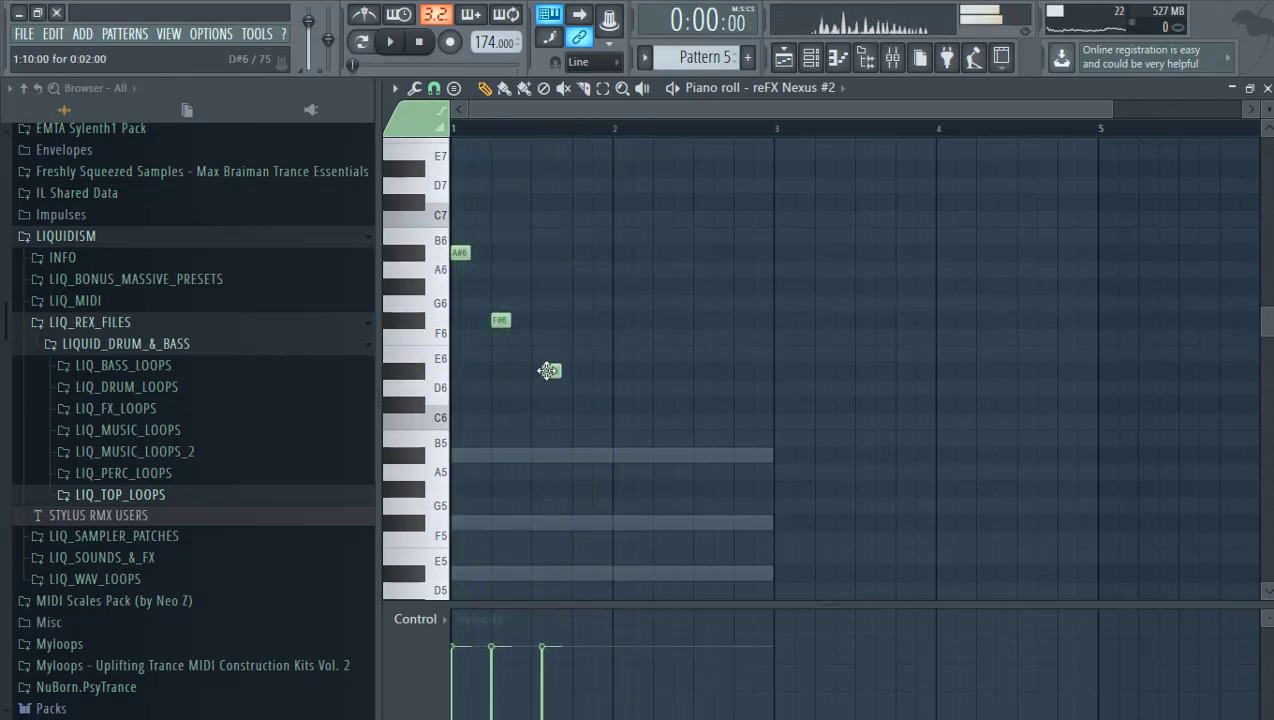
Step: Try a third melody note between D#6 and G6, remove it and replay the pattern
left_click_drag(548, 371, 559, 321)
key("space")
key("space")
key("space")
key("space")
right_click(559, 310)
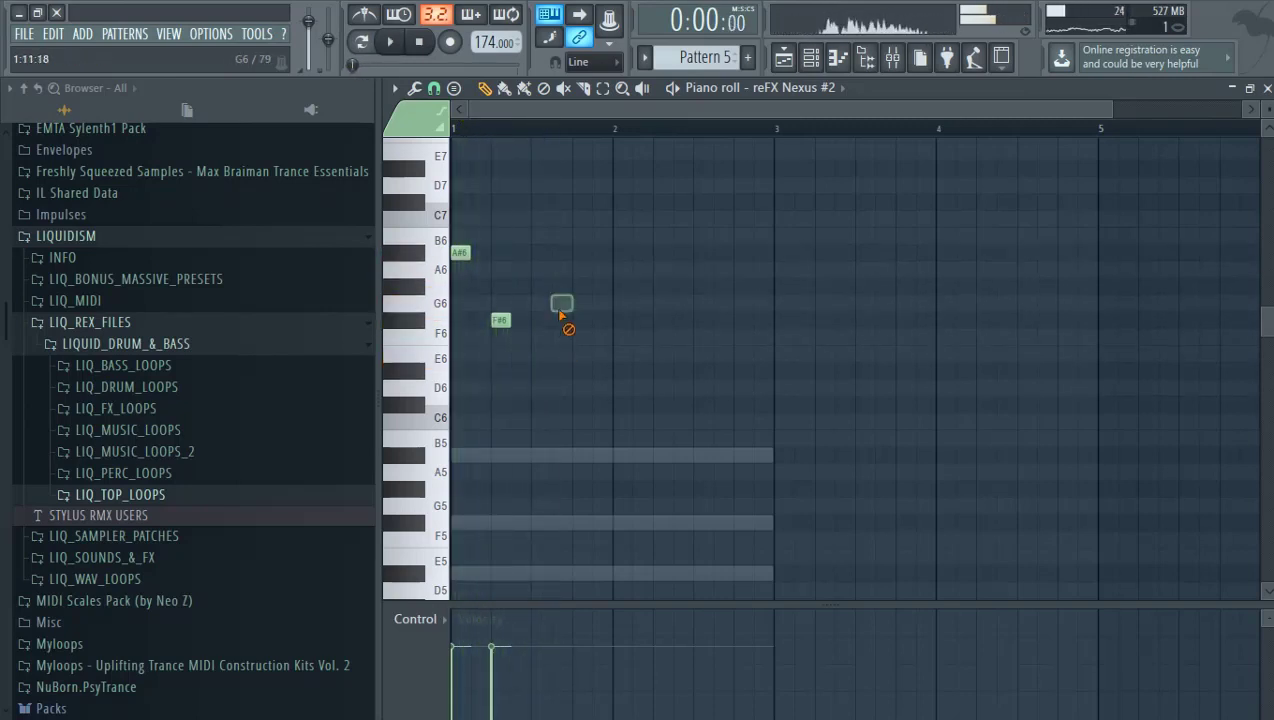
key("space")
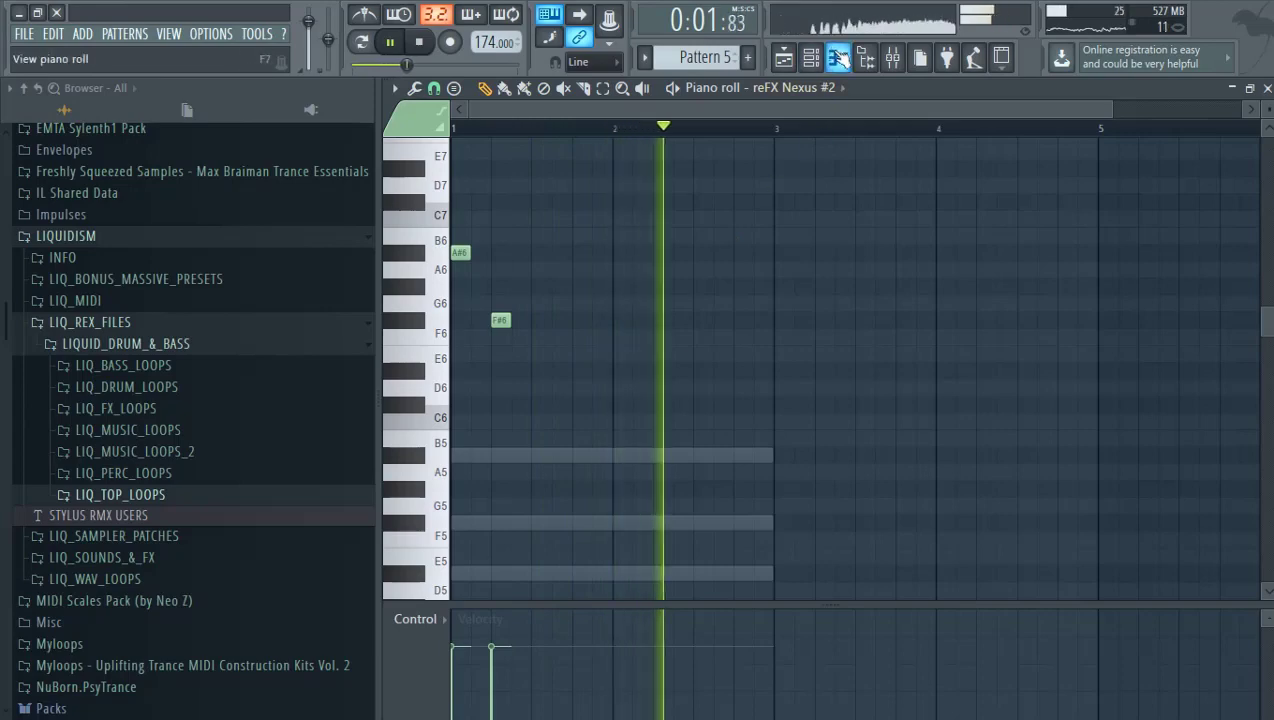
left_click(811, 57)
key("space")
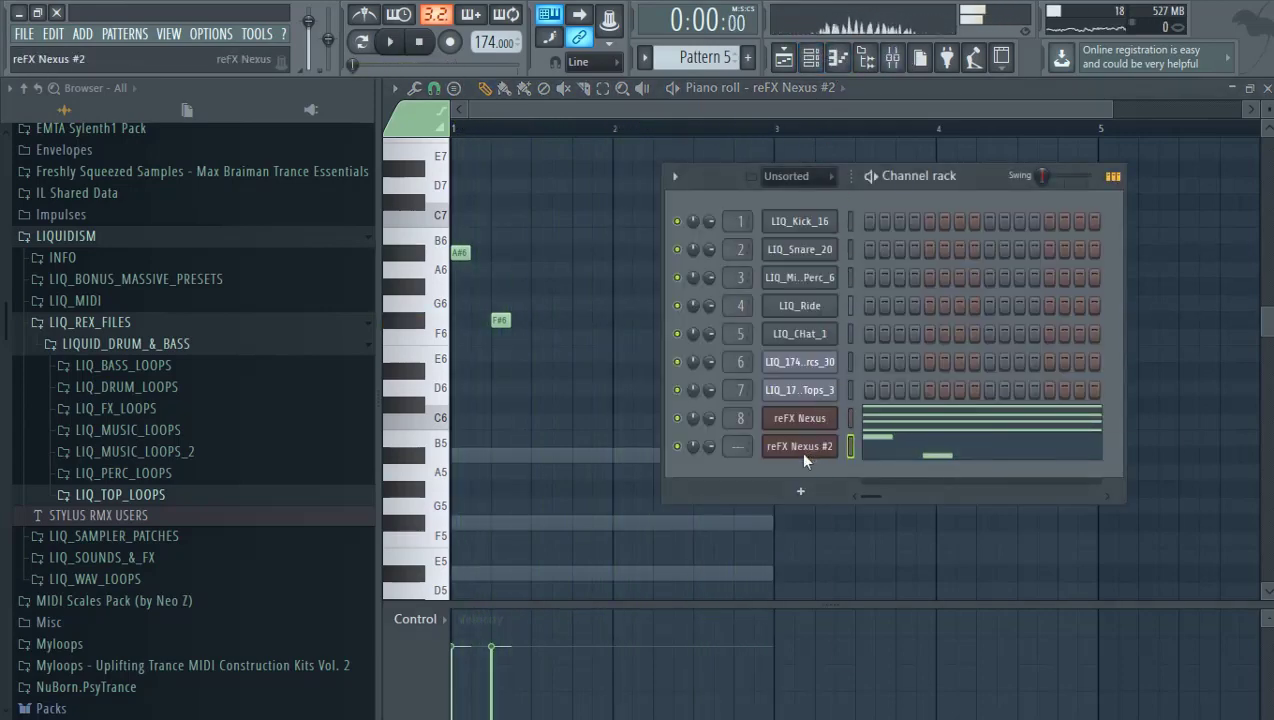
right_click(803, 455)
mouse_move(886, 577)
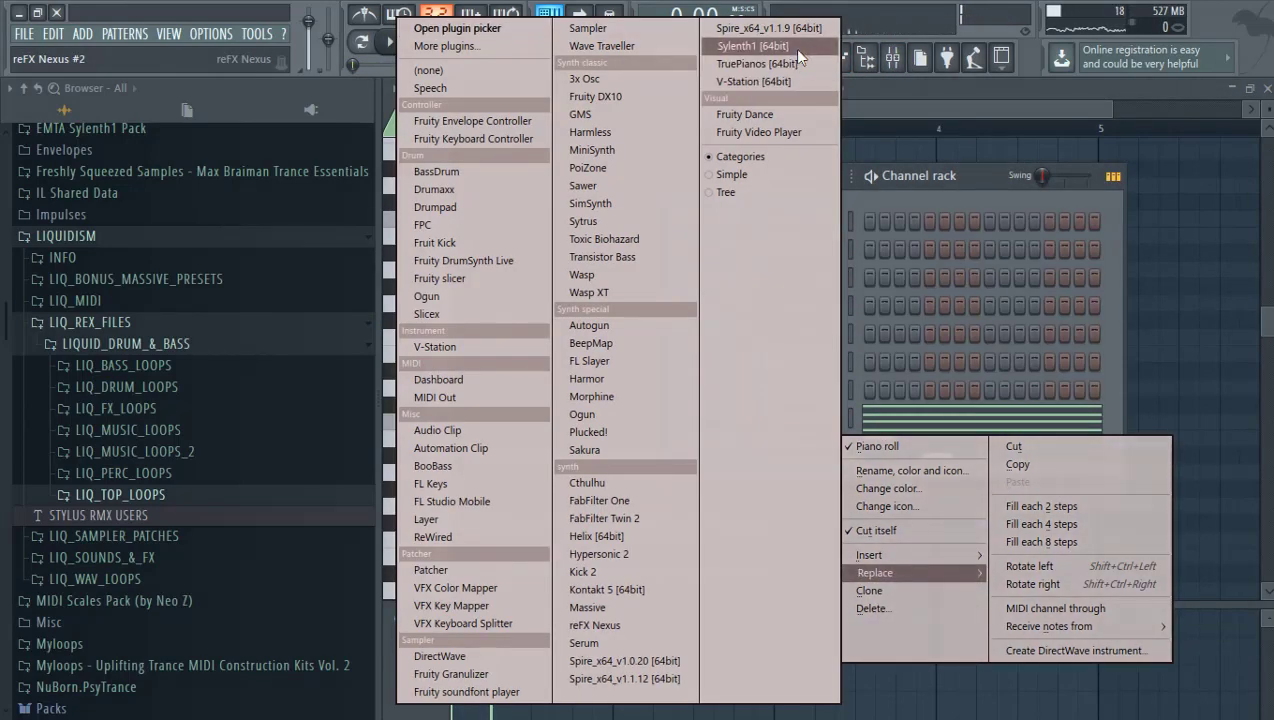
left_click(1140, 249)
Step: Try a third piano note on F#5 and then on C#6 in bar 1, playing back each version
key("space")
key("space")
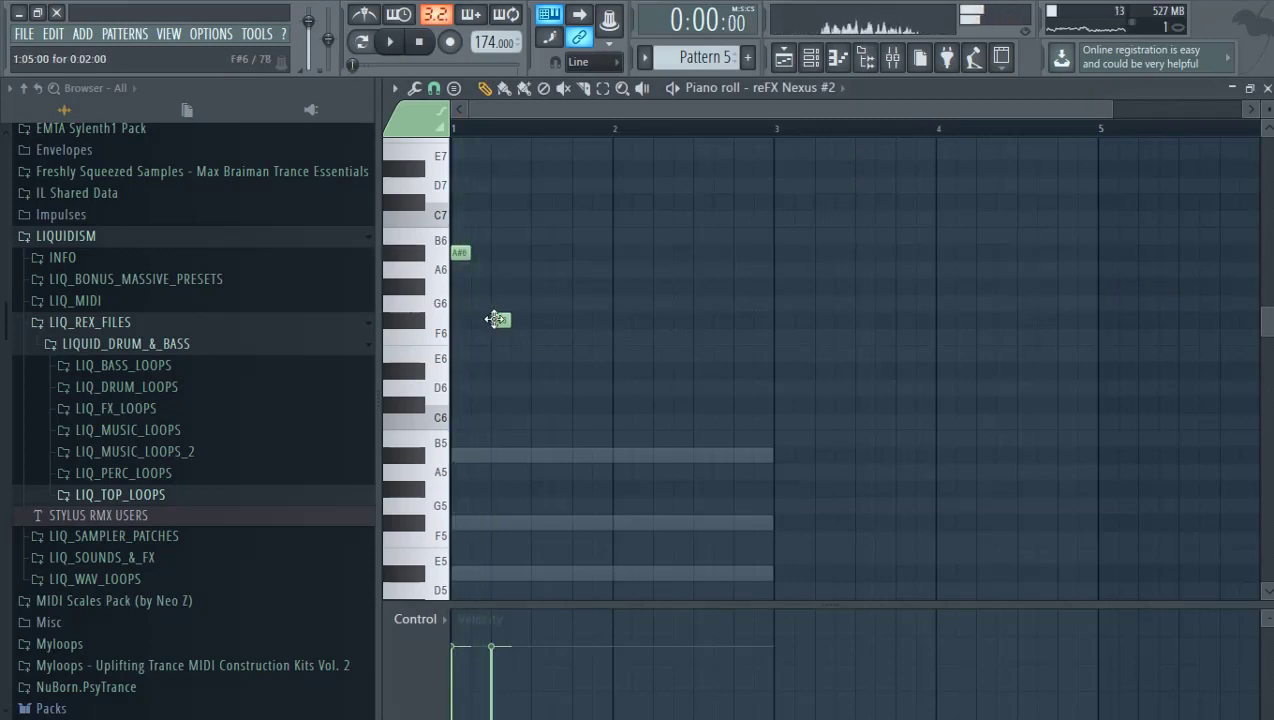
key("space")
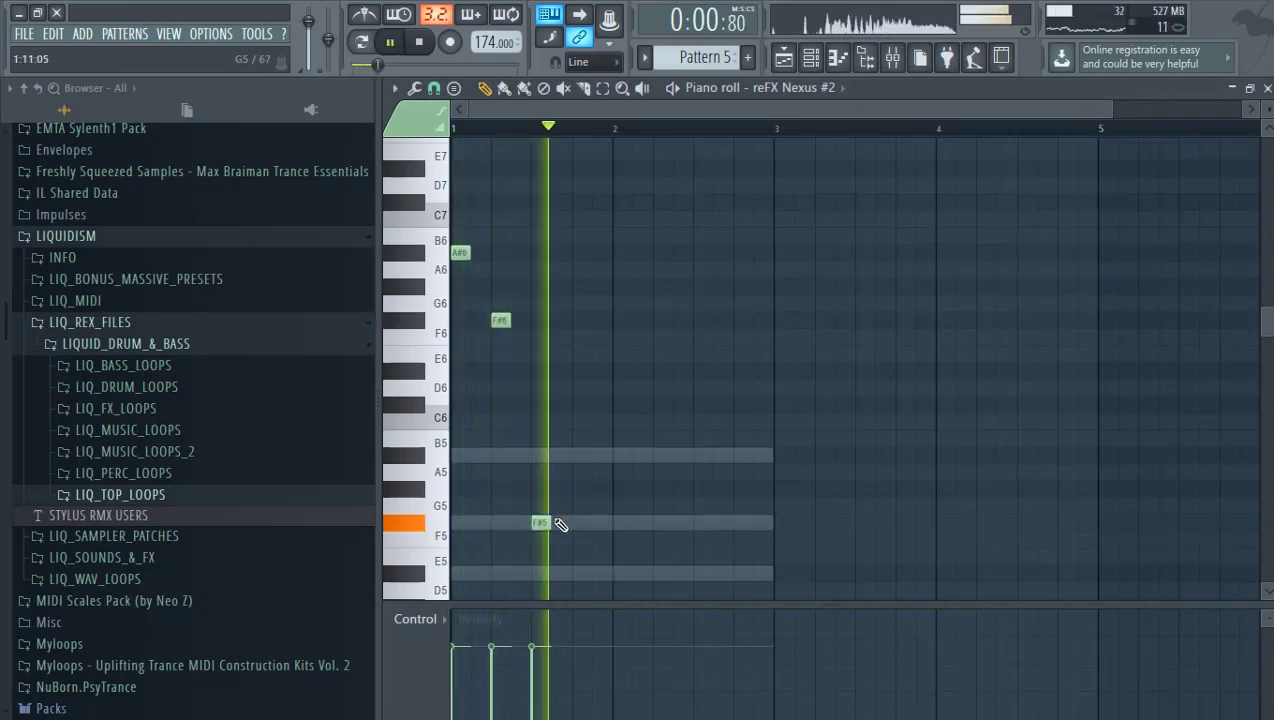
key("space")
left_click_drag(540, 523, 481, 416)
key("space")
key("space")
key("space")
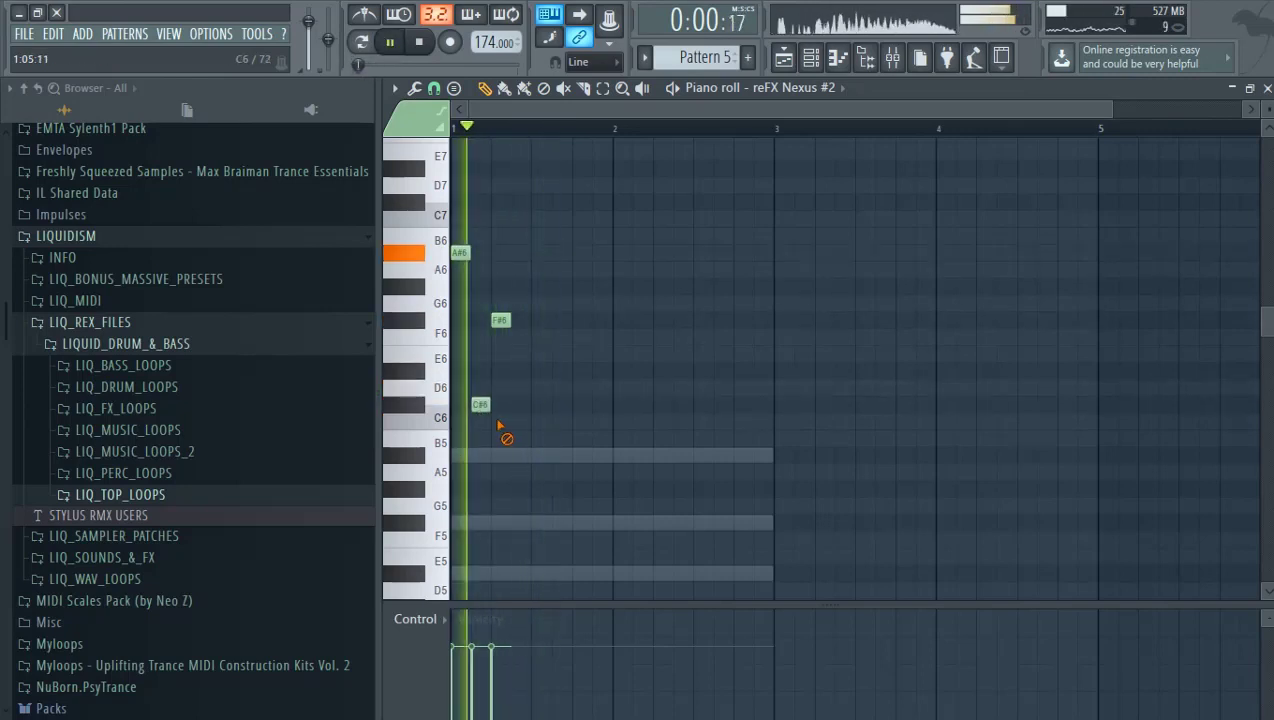
key("space")
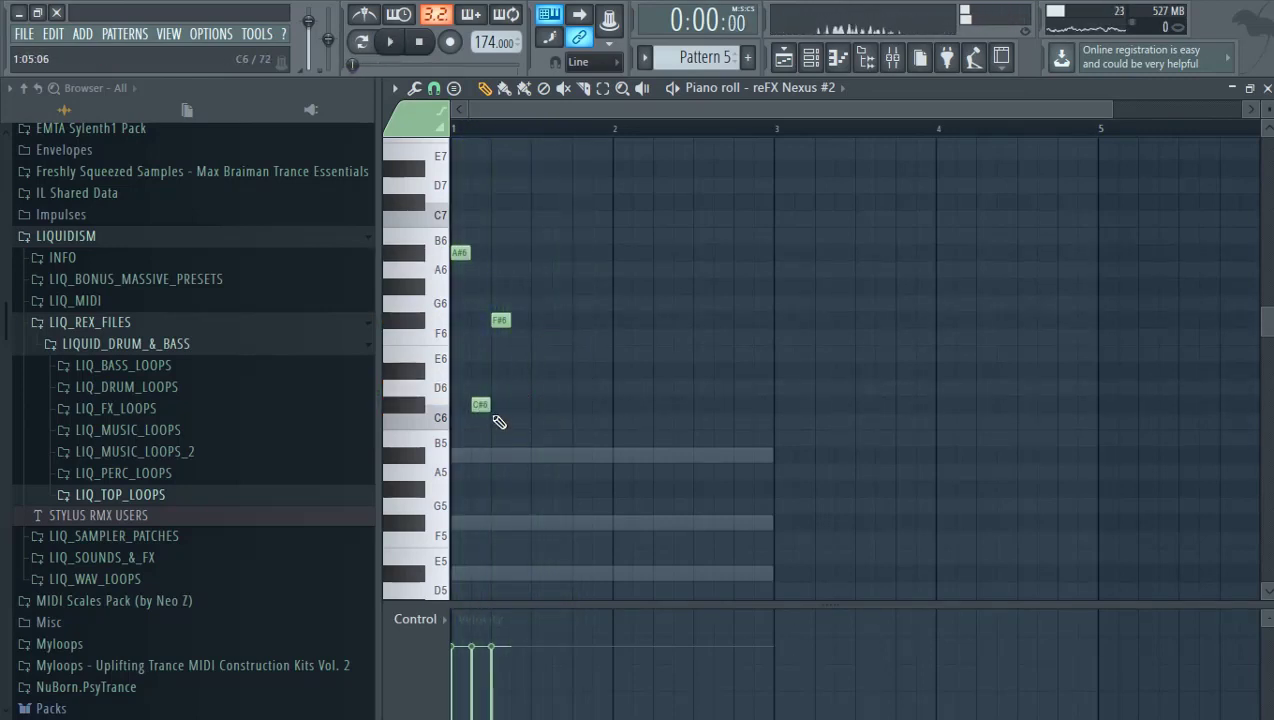
Step: Delete the C#6 note and replay the A#6 and F#6 notes with the chord
right_click(481, 405)
key("space")
key("space")
key("ctrl+a")
key("space")
right_click(563, 274)
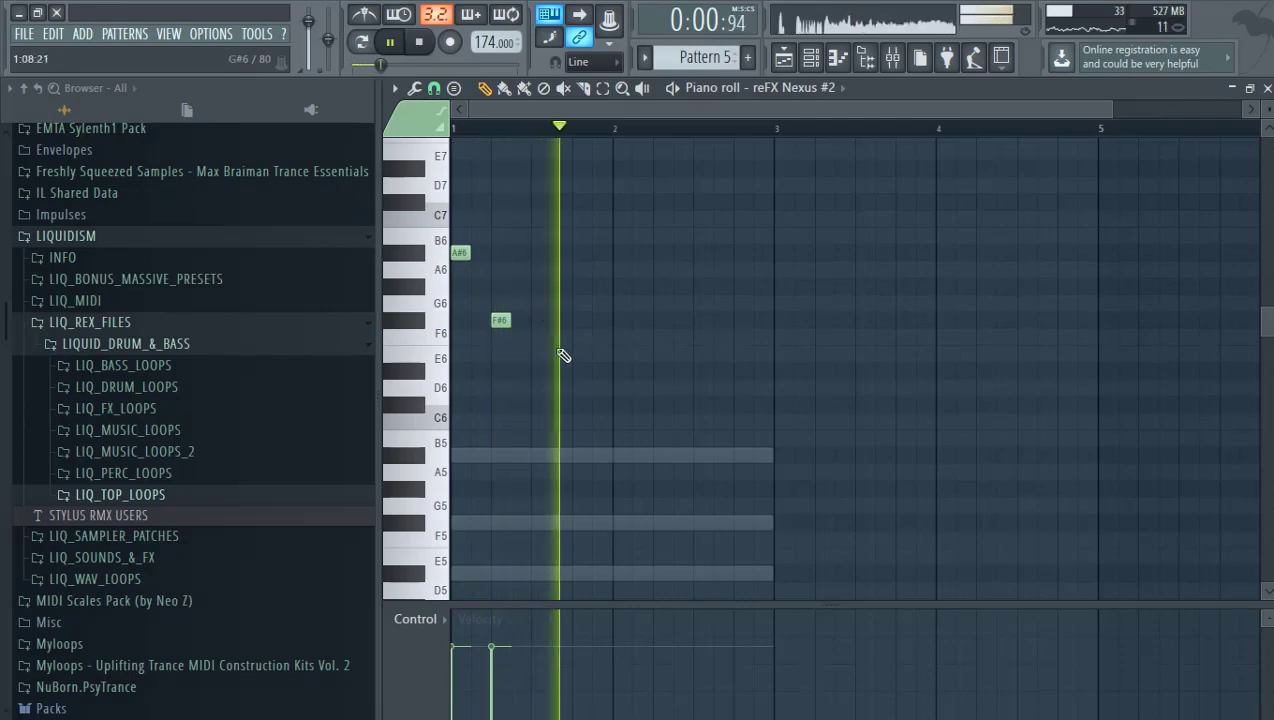
key("space")
Step: Enable the Master Filter in reFX Nexus #2 and raise its cutoff slightly while listening, then close the plugin window
left_click(811, 57)
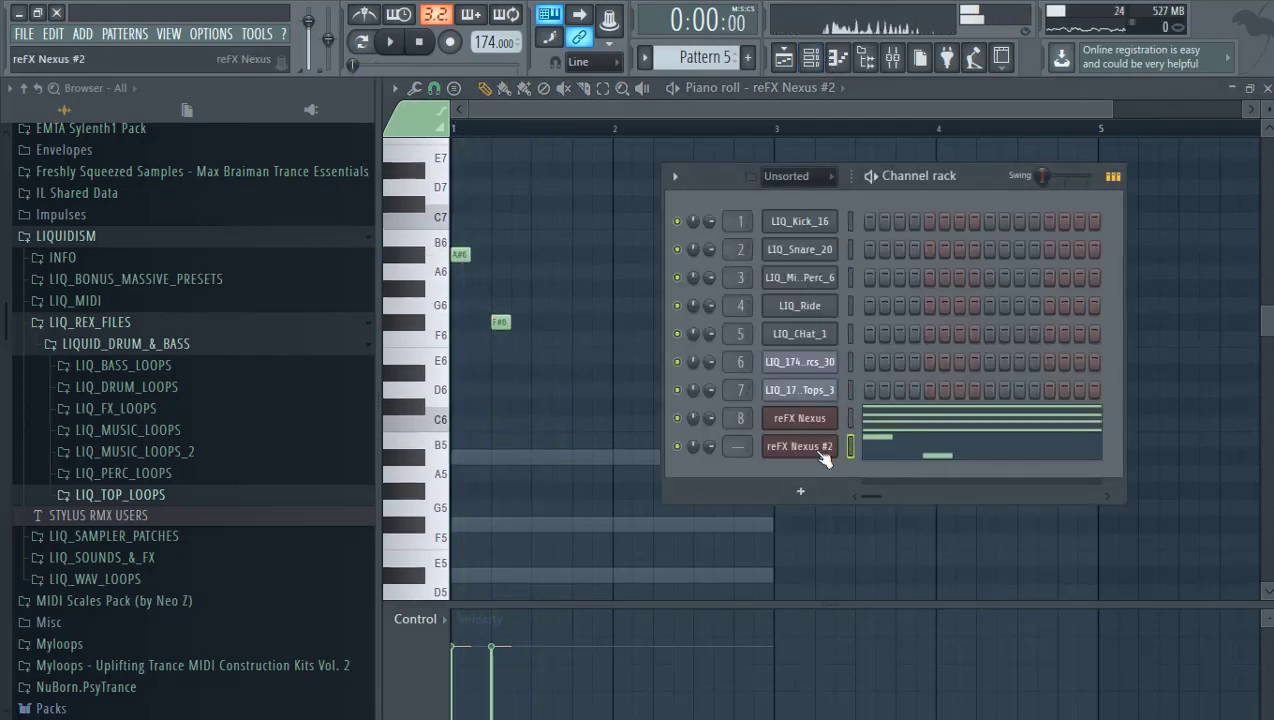
left_click(796, 444)
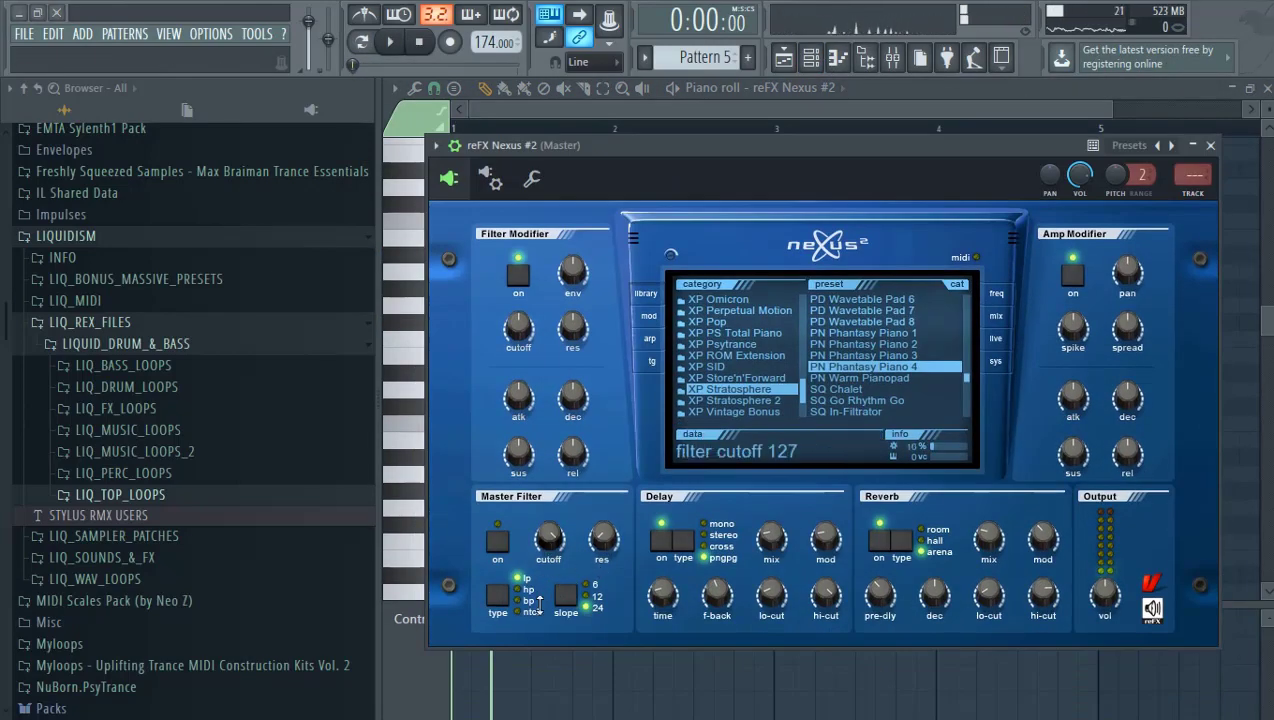
left_click_drag(700, 165, 768, 196)
left_click(565, 571)
key("space")
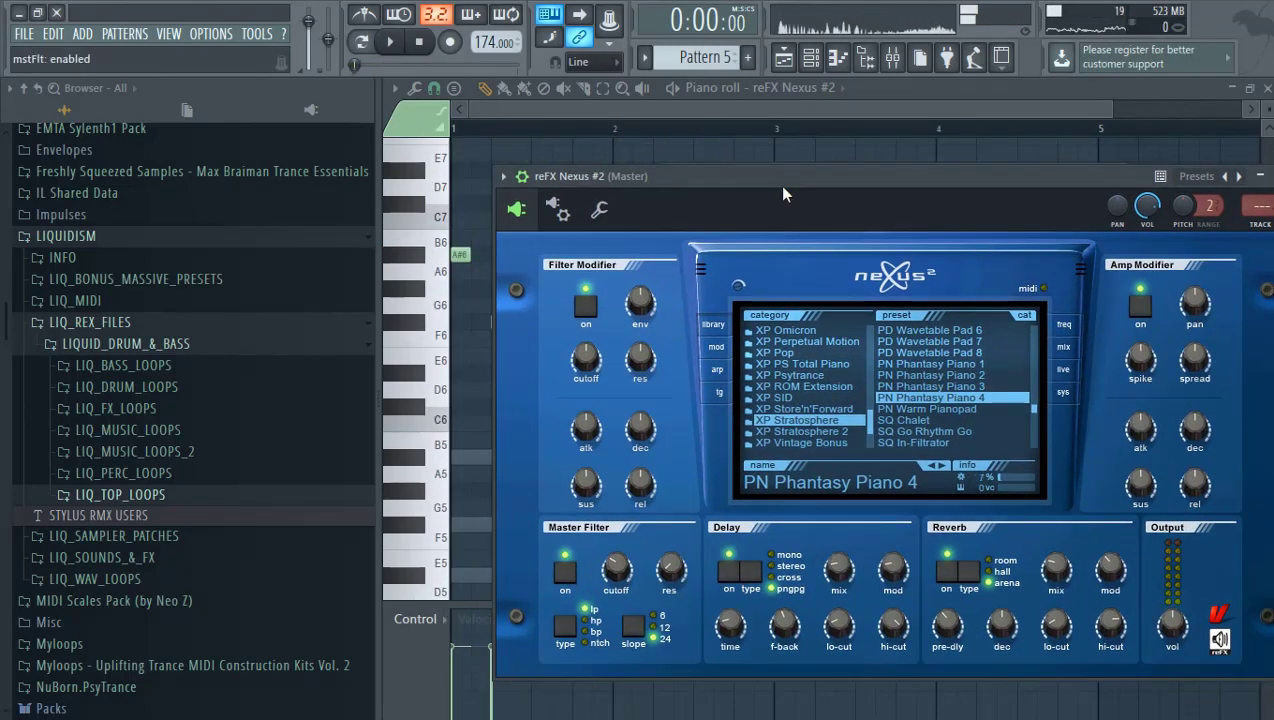
key("space")
left_click_drag(617, 570, 620, 561)
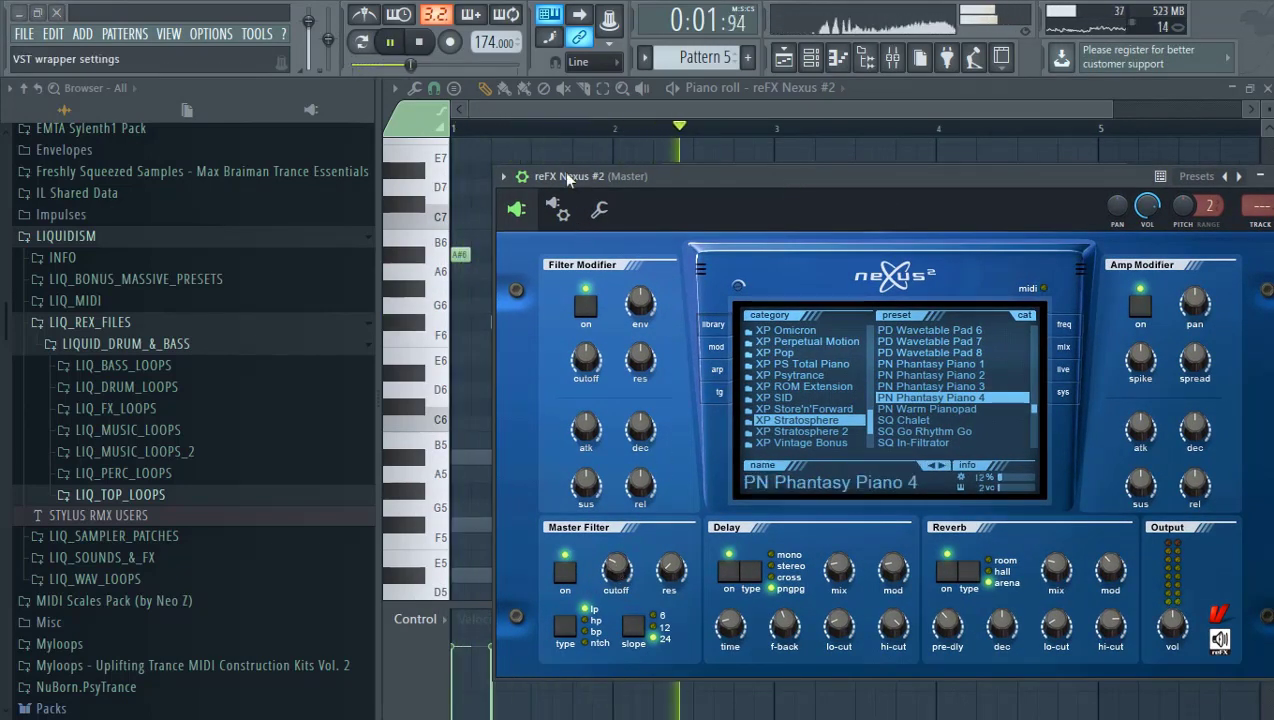
key("space")
key("Escape")
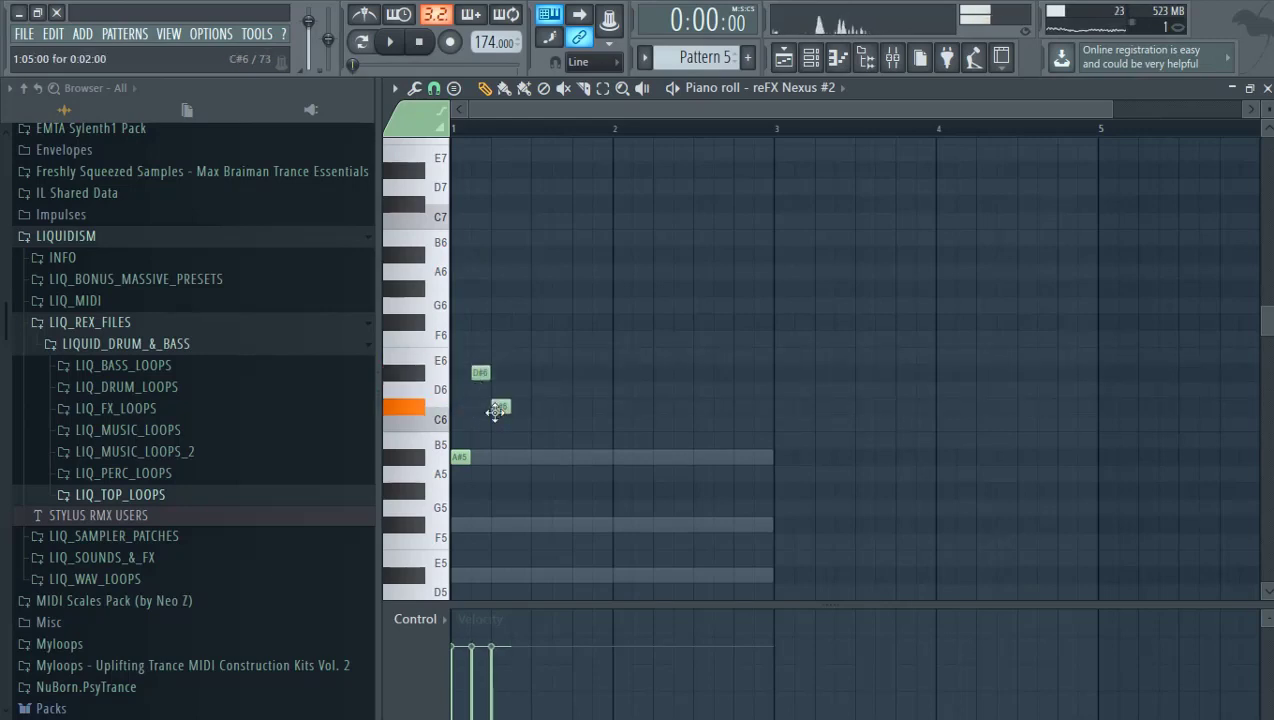
Step: Set the bar 1 melody to short G#6, D#6 and C#6 notes, with C#6 starting on step 7
key("space")
scroll(521, 385, "down", 2)
key("space")
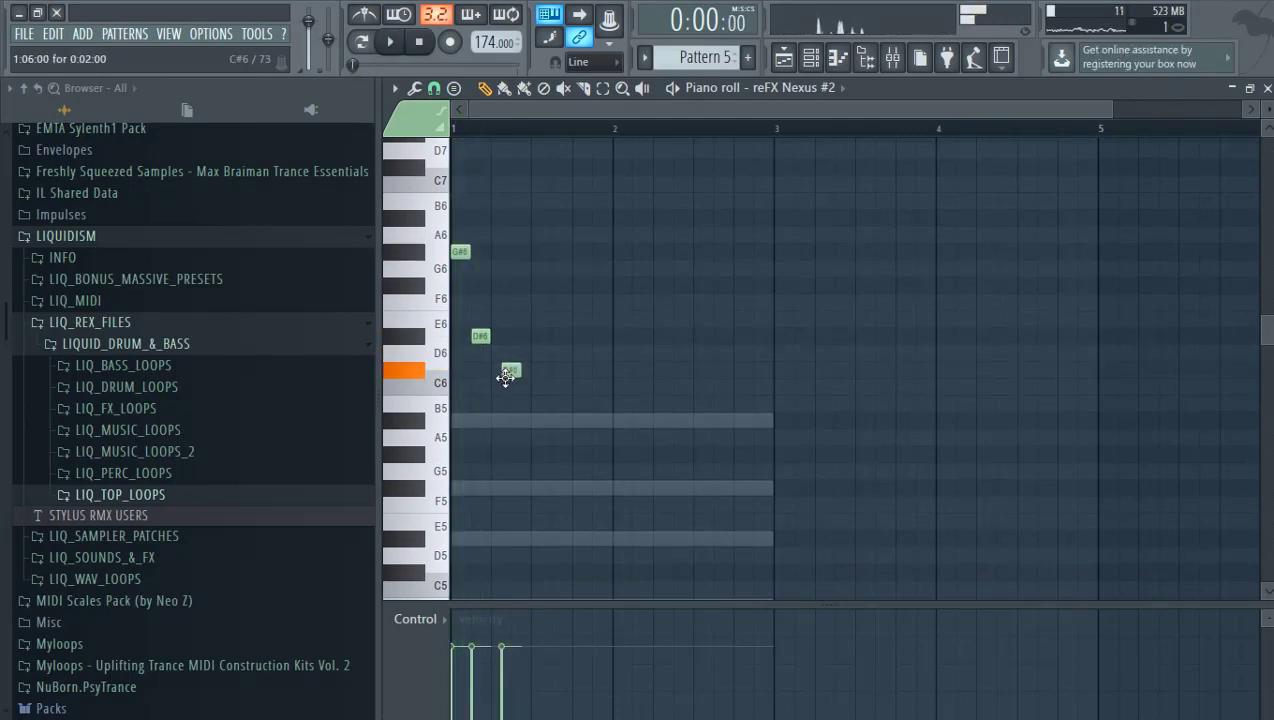
left_click_drag(505, 376, 511, 364)
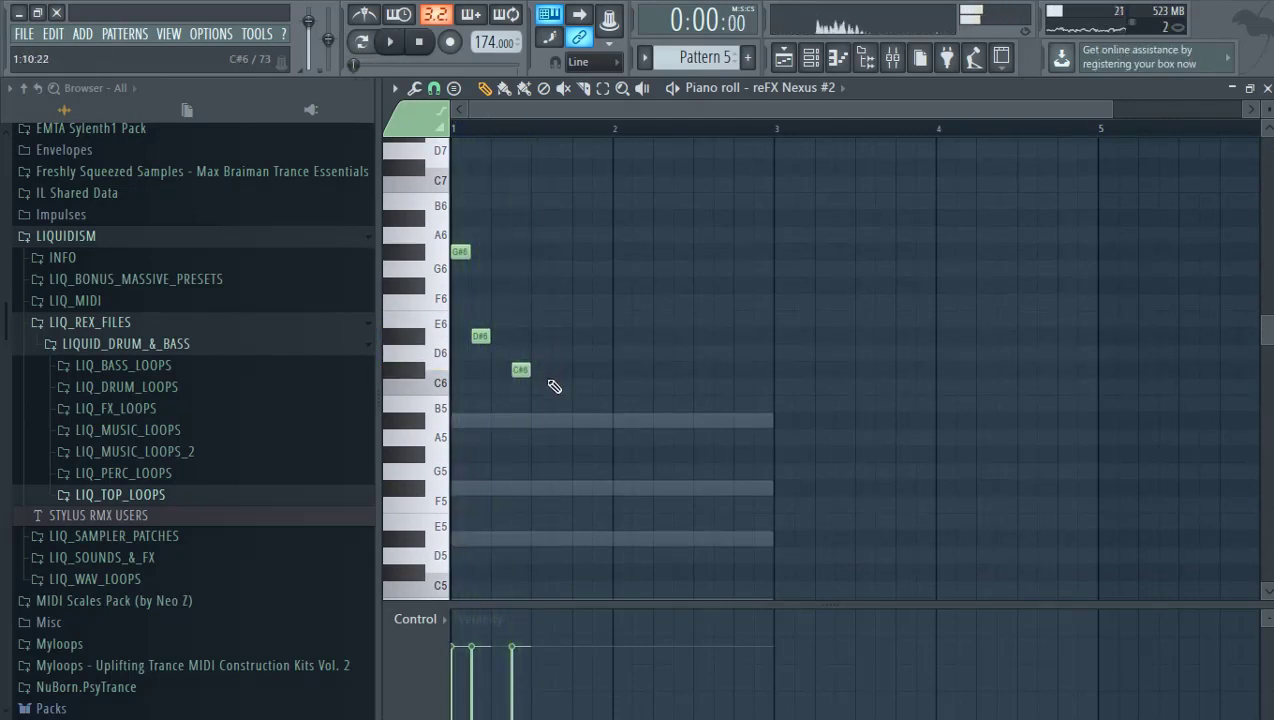
Step: Copy the three-note phrase to bar 2 and add a short A#5 ending bar 1 and a D#6 ending bar 2
left_click_drag(583, 410, 627, 289)
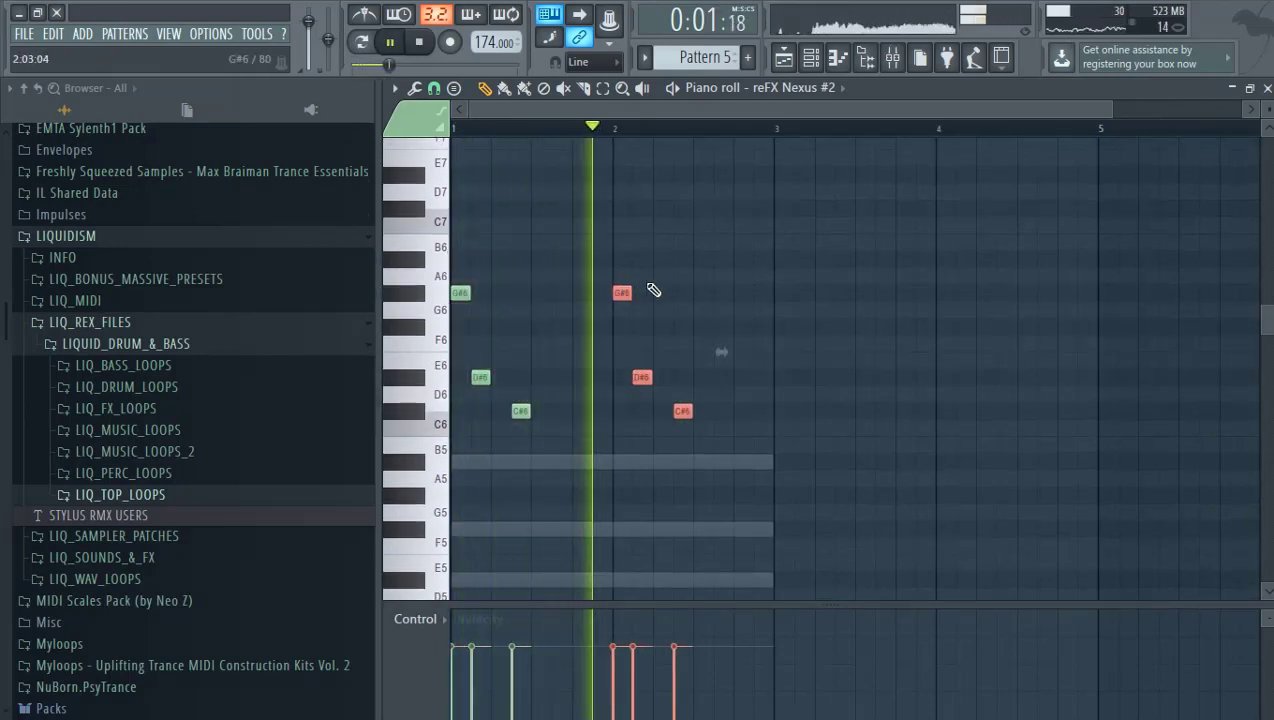
left_click(714, 301, "ctrl")
key("space")
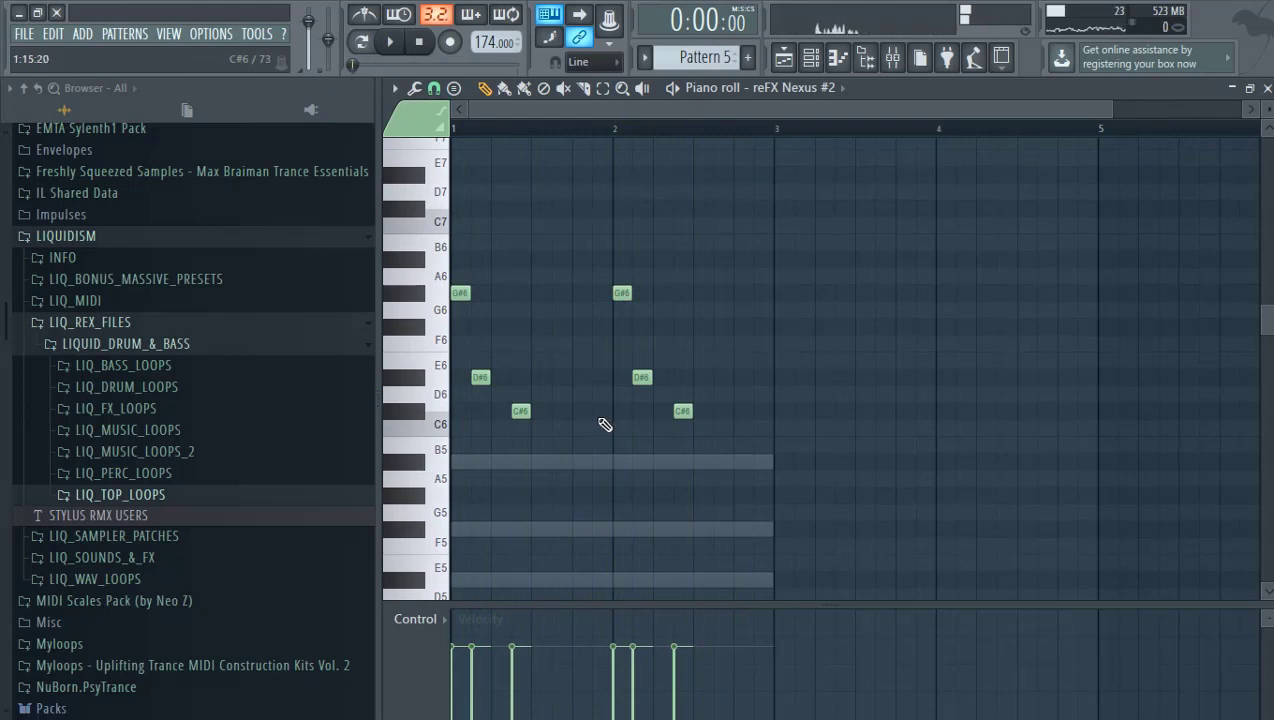
left_click(598, 463)
key("space")
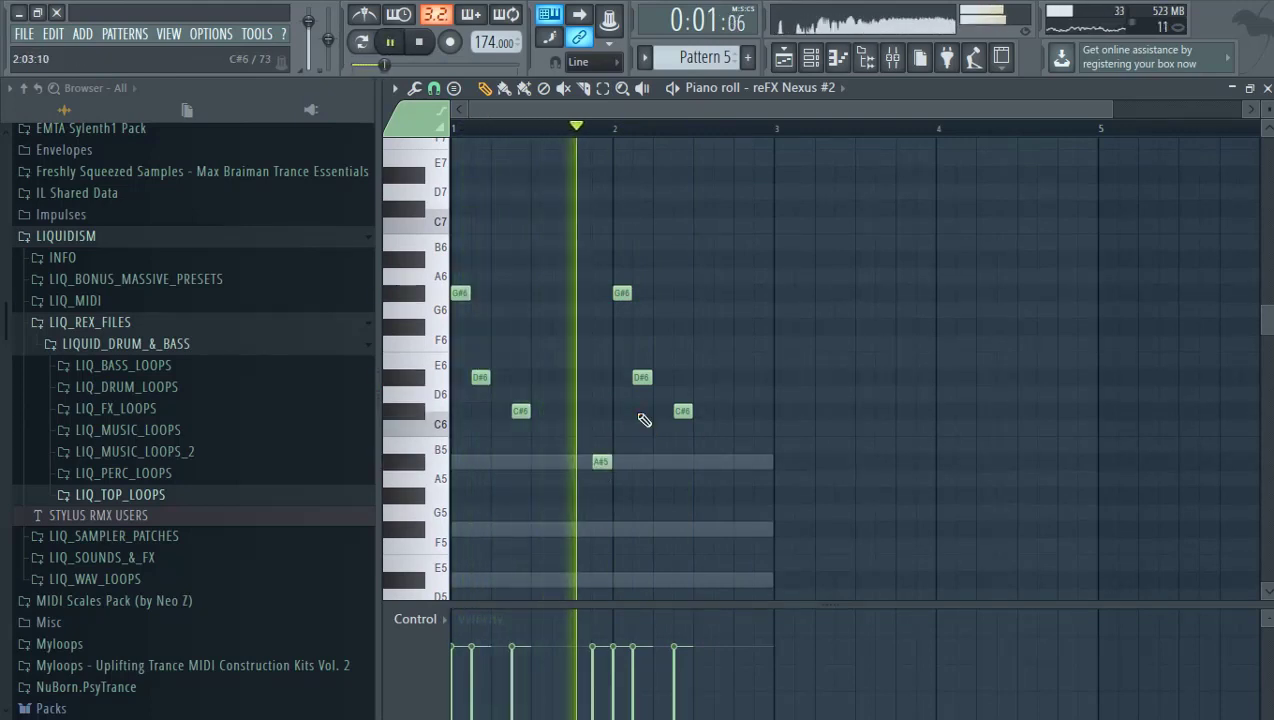
key("space")
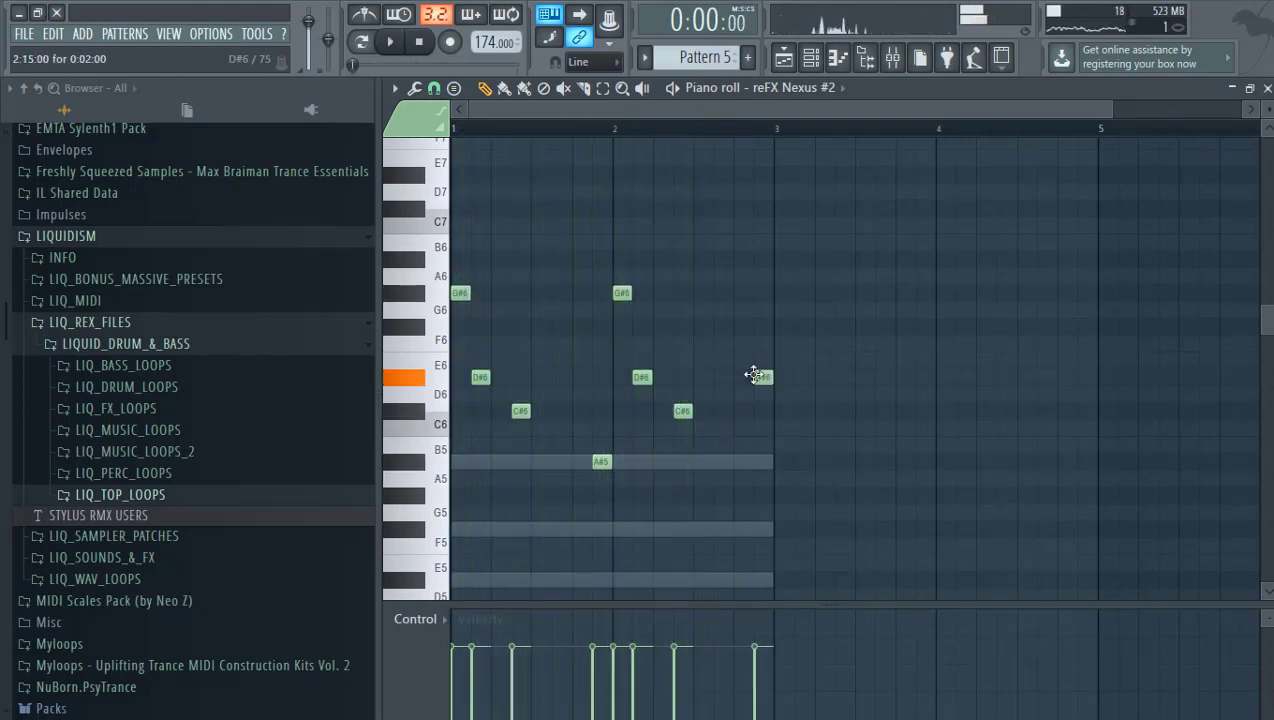
key("space")
Step: Cut the piano melody from Pattern 5 and paste it into Pattern 6 for reFX Nexus #2
scroll(758, 375, "down", 3)
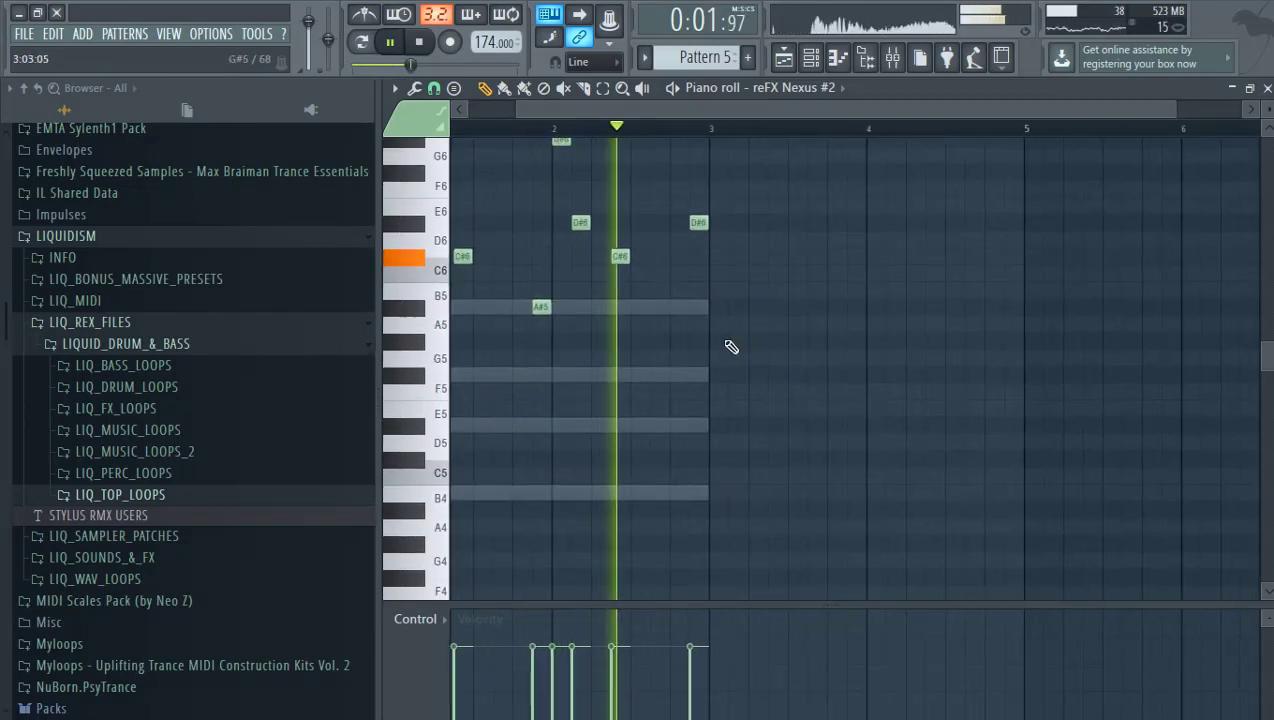
mouse_move(766, 350)
left_mouse_down()
mouse_move(808, 444)
mouse_move(910, 435)
left_mouse_up()
left_click_drag(779, 441, 815, 473)
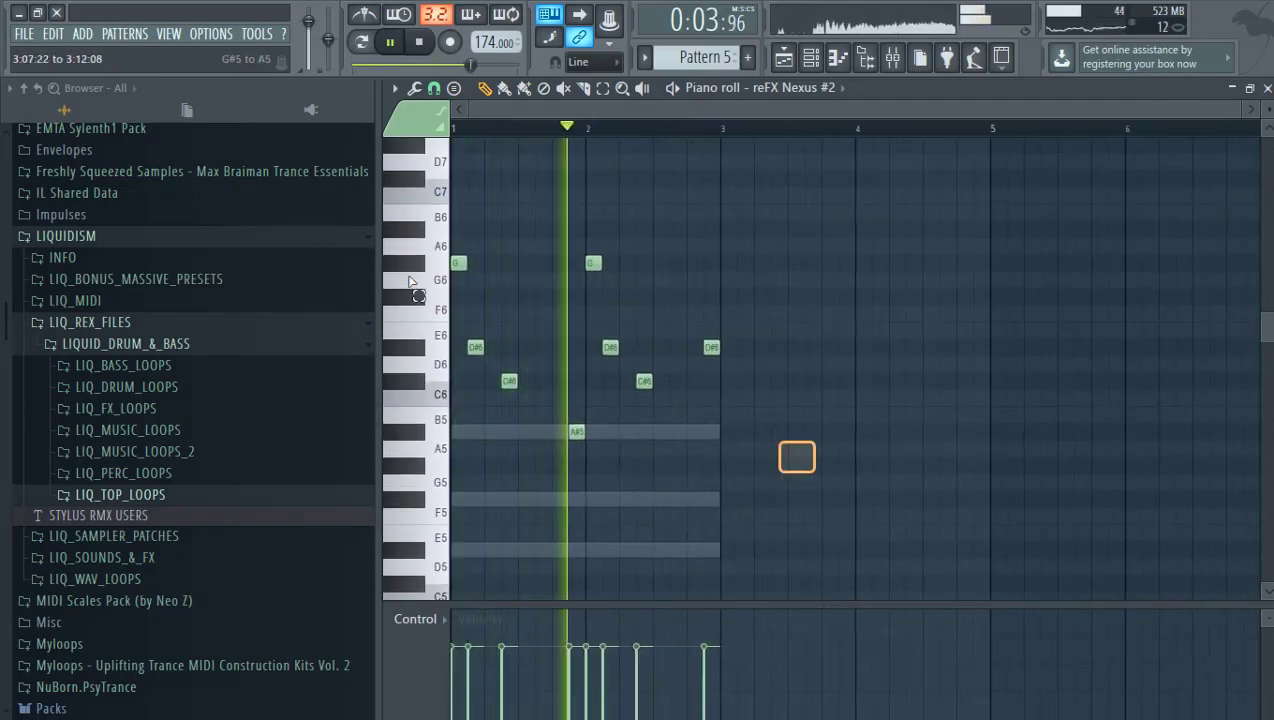
left_click_drag(408, 281, 420, 240)
key("ctrl+x")
left_click(748, 58)
key("Return")
key("ctrl+v")
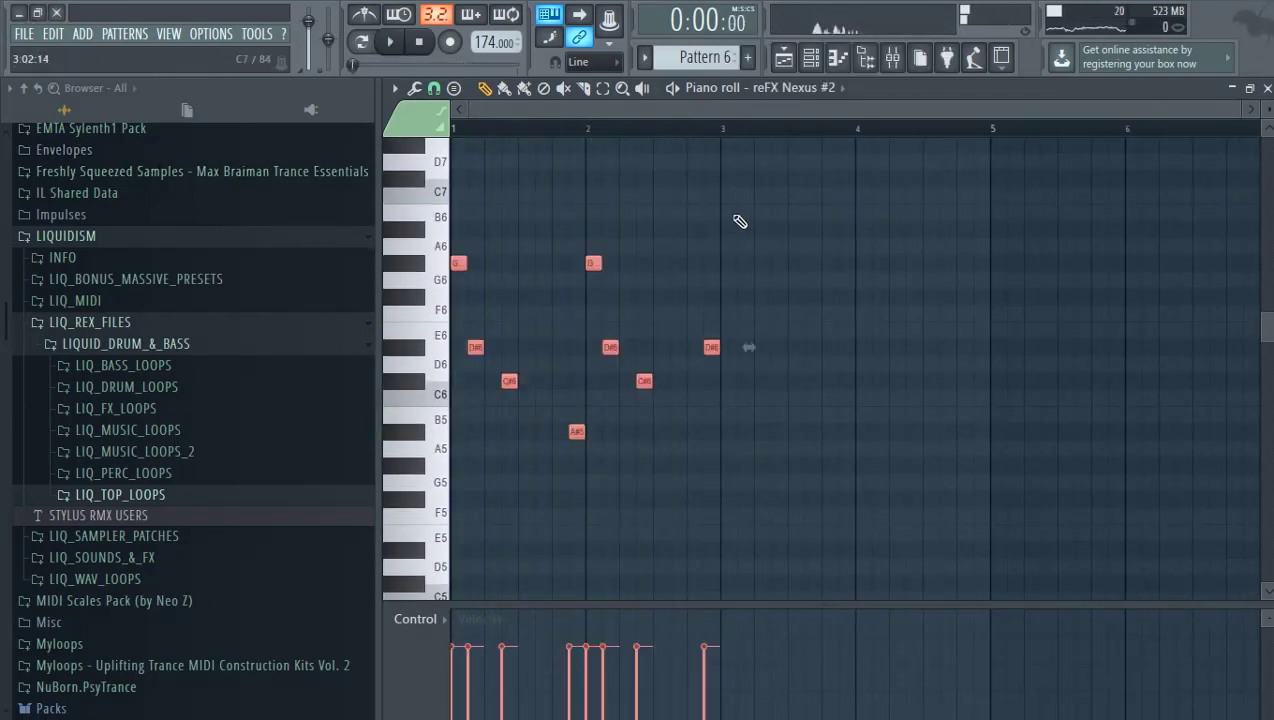
Step: Place Pattern 6 on Track 6 of the playlist from bar 1 and duplicate it to fill four bars
left_click(810, 60)
left_click(698, 457)
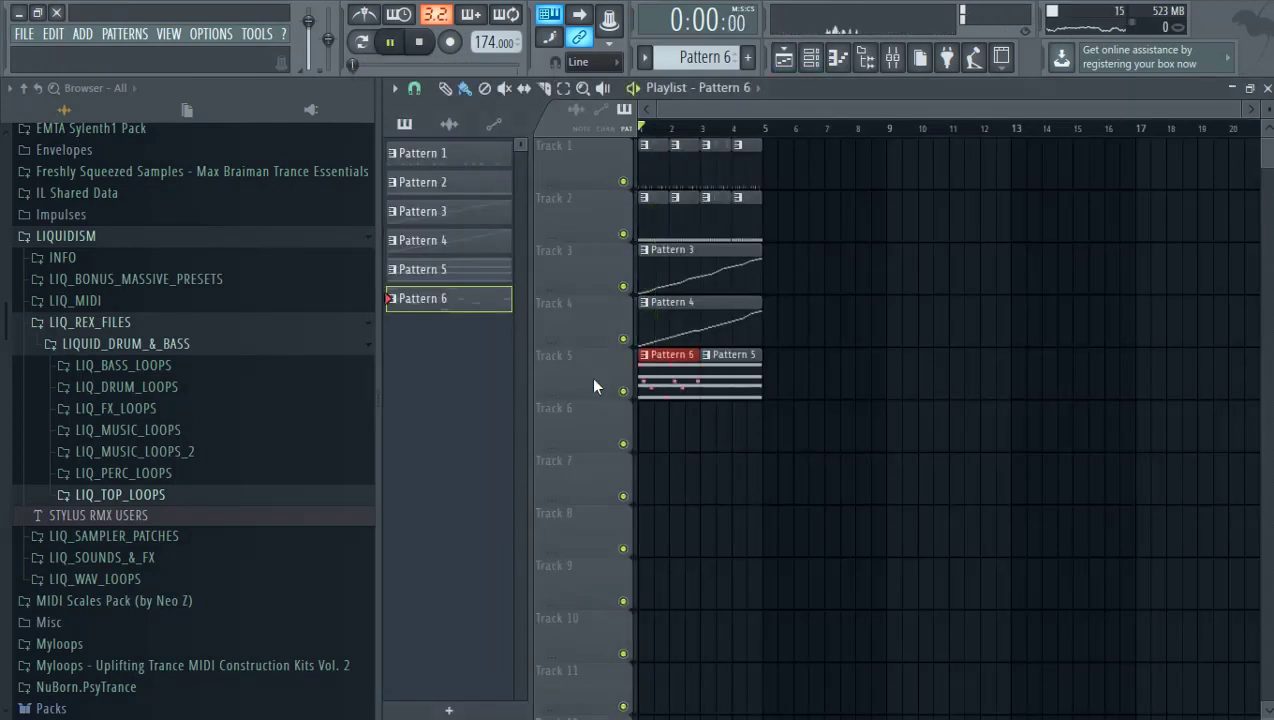
left_click_drag(673, 378, 681, 426)
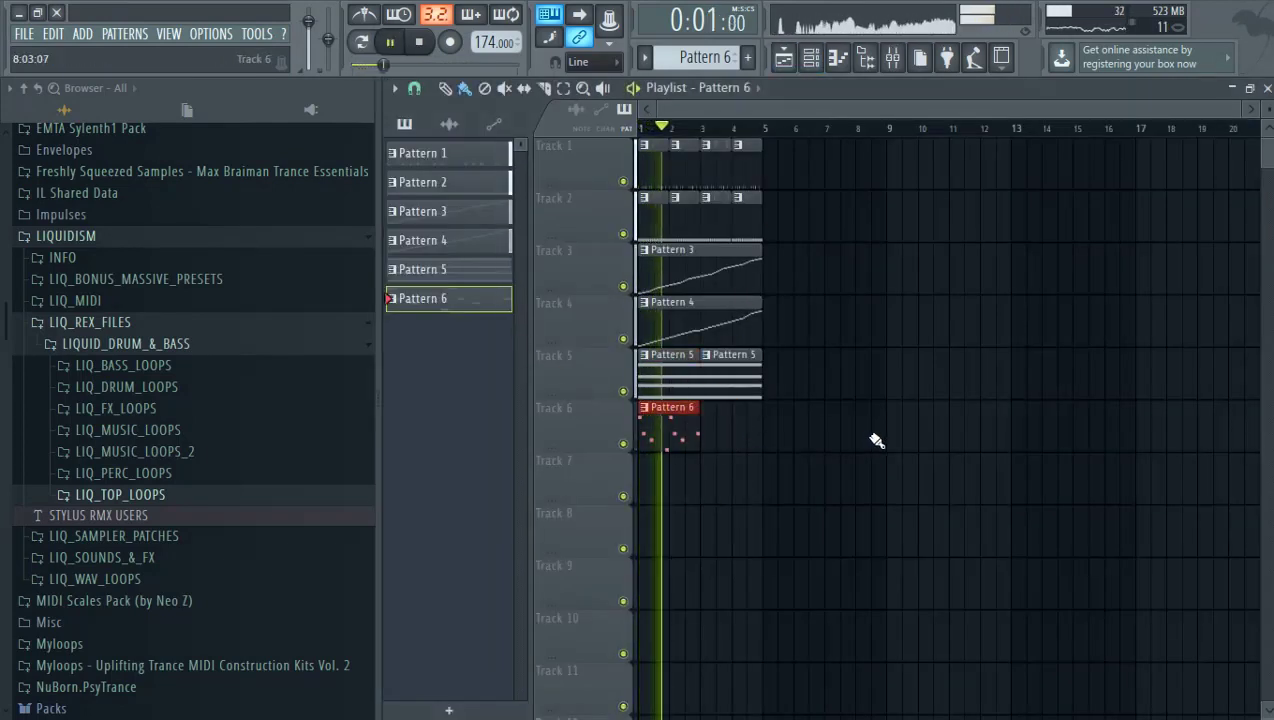
key("ctrl+b")
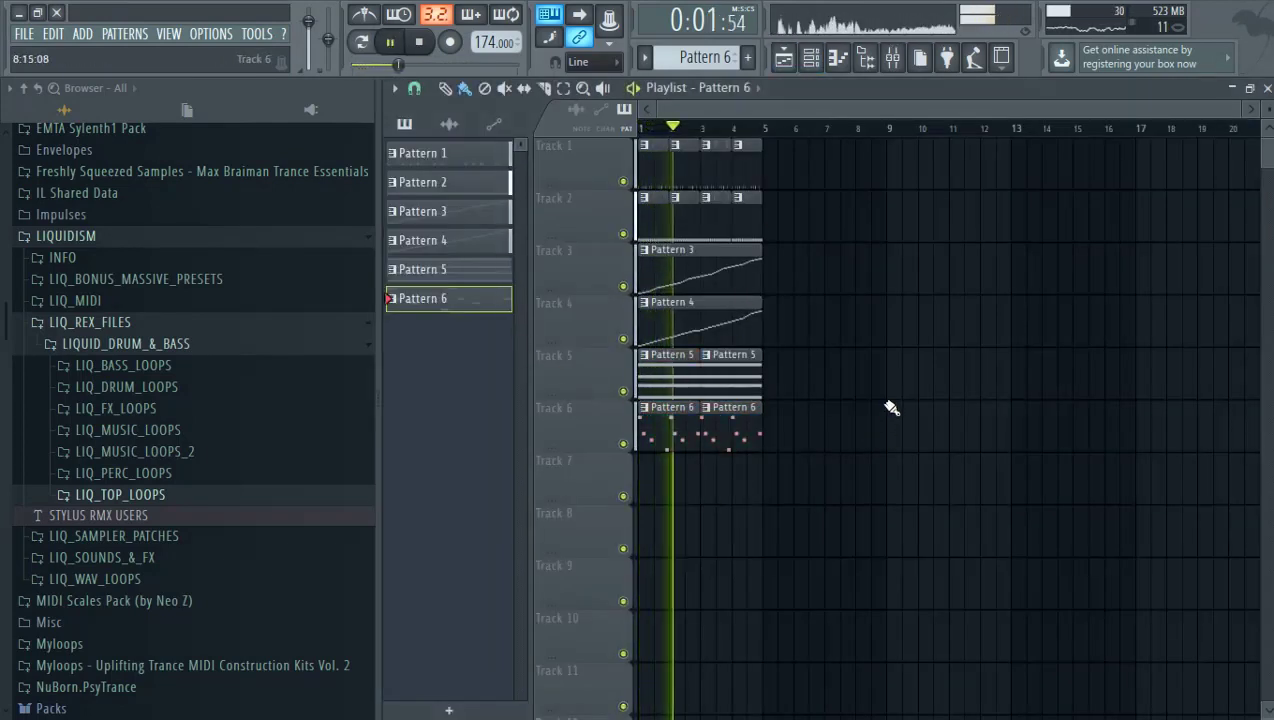
Step: Route the reFX Nexus #2 piano channel to a free mixer track
left_click(892, 58)
left_click(811, 58)
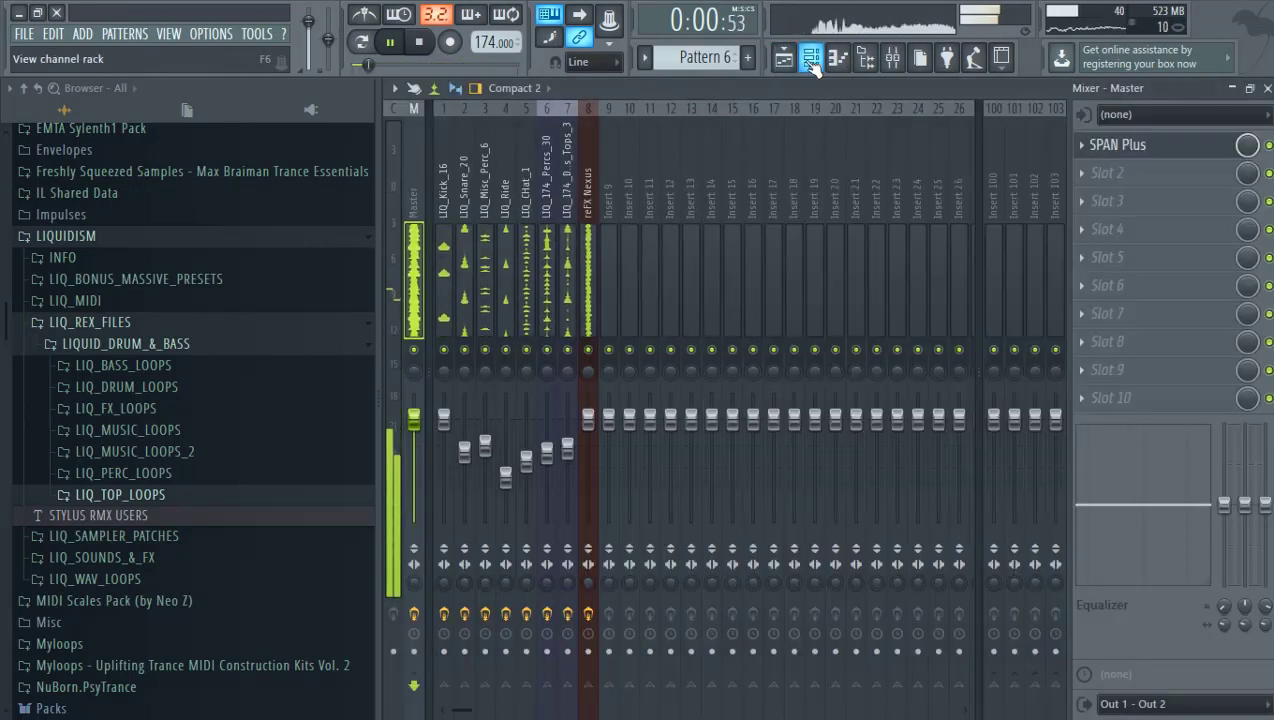
left_click(784, 58)
left_click(811, 60)
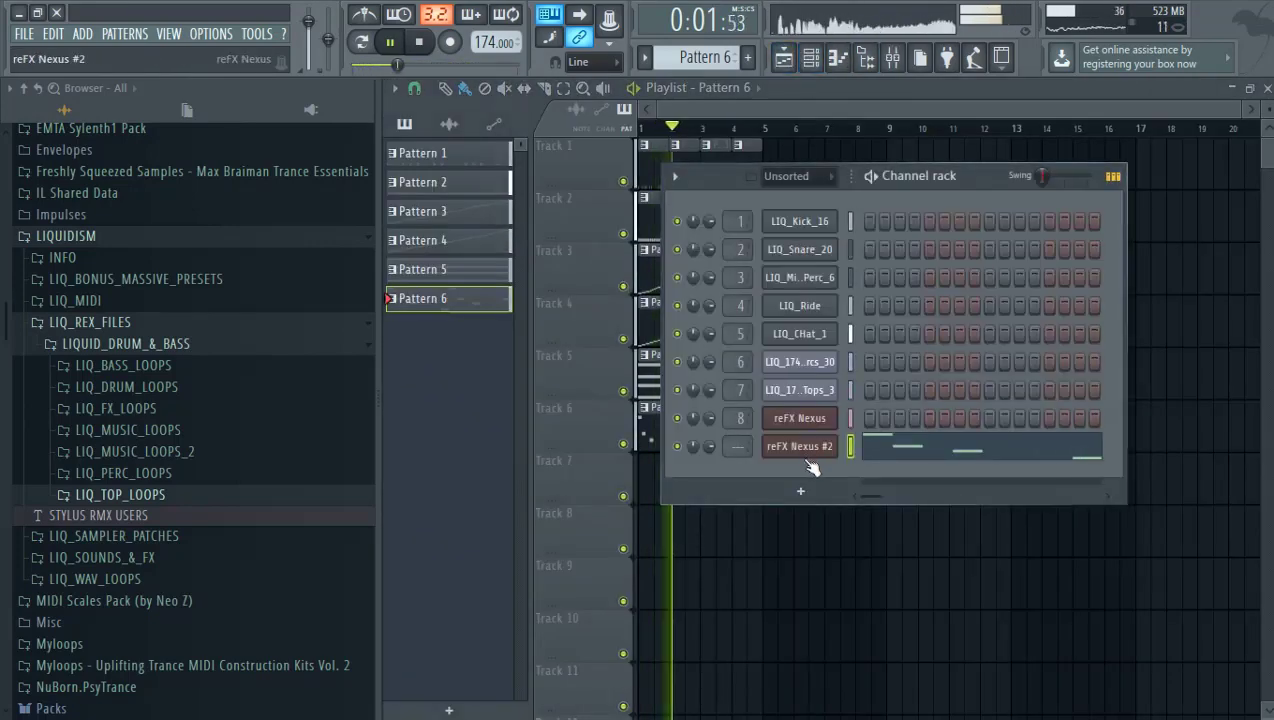
left_click(805, 449)
left_click(505, 180)
mouse_move(560, 198)
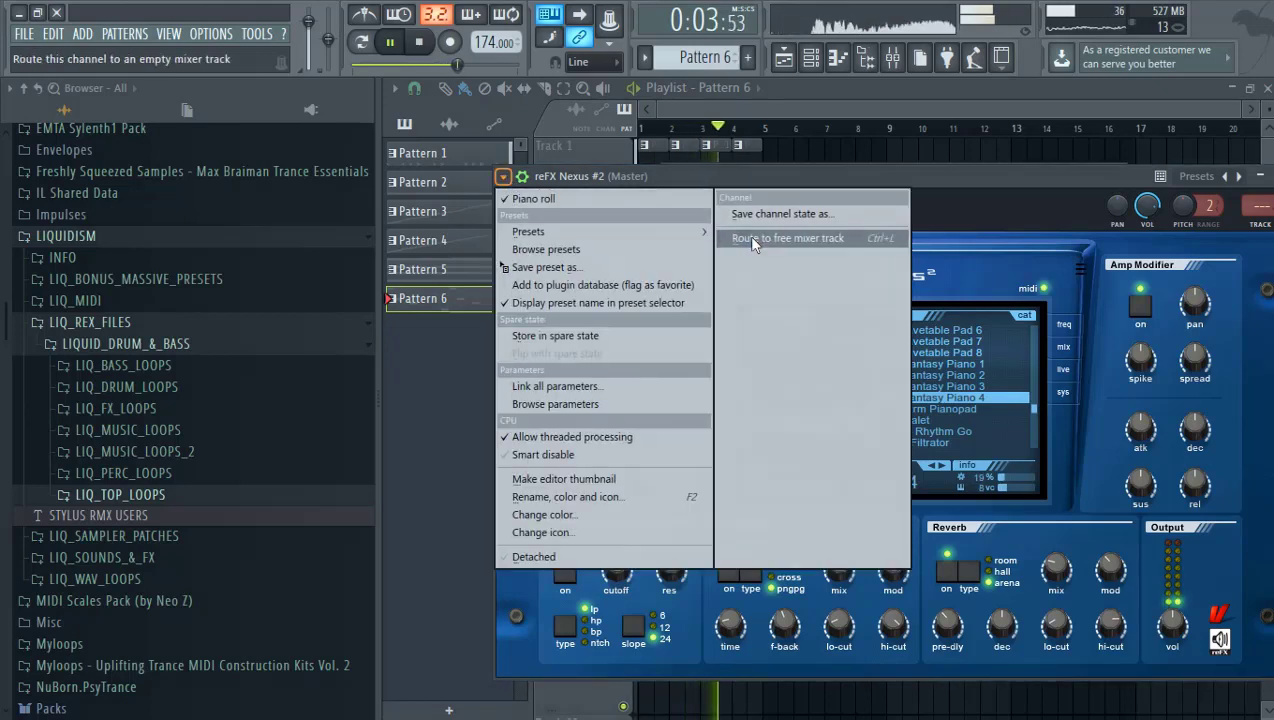
left_click(755, 237)
Step: Load Fruity Parametric EQ 2 on the reFX Nexus #2 mixer track and set band 1 as a high pass at about 250 Hz
left_click(1200, 147)
mouse_move(967, 176)
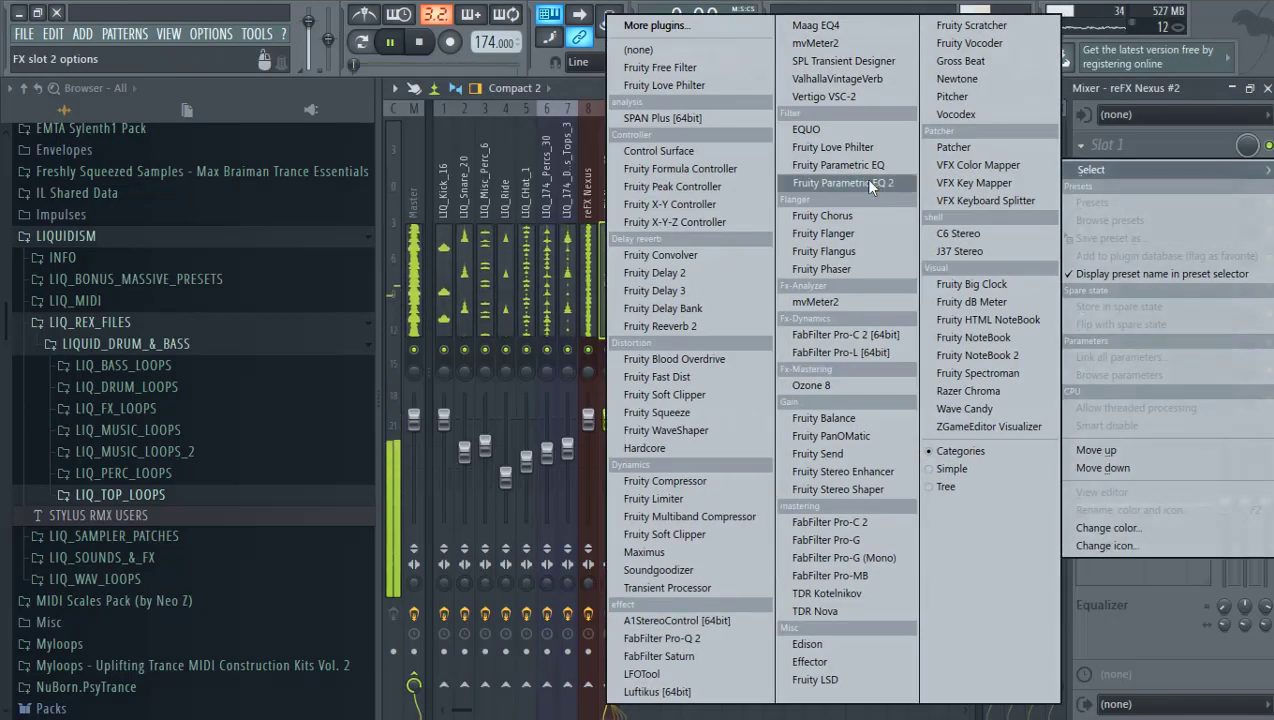
left_click(866, 180)
mouse_move(934, 320)
left_mouse_down()
mouse_move(934, 334)
mouse_move(934, 320)
left_mouse_up()
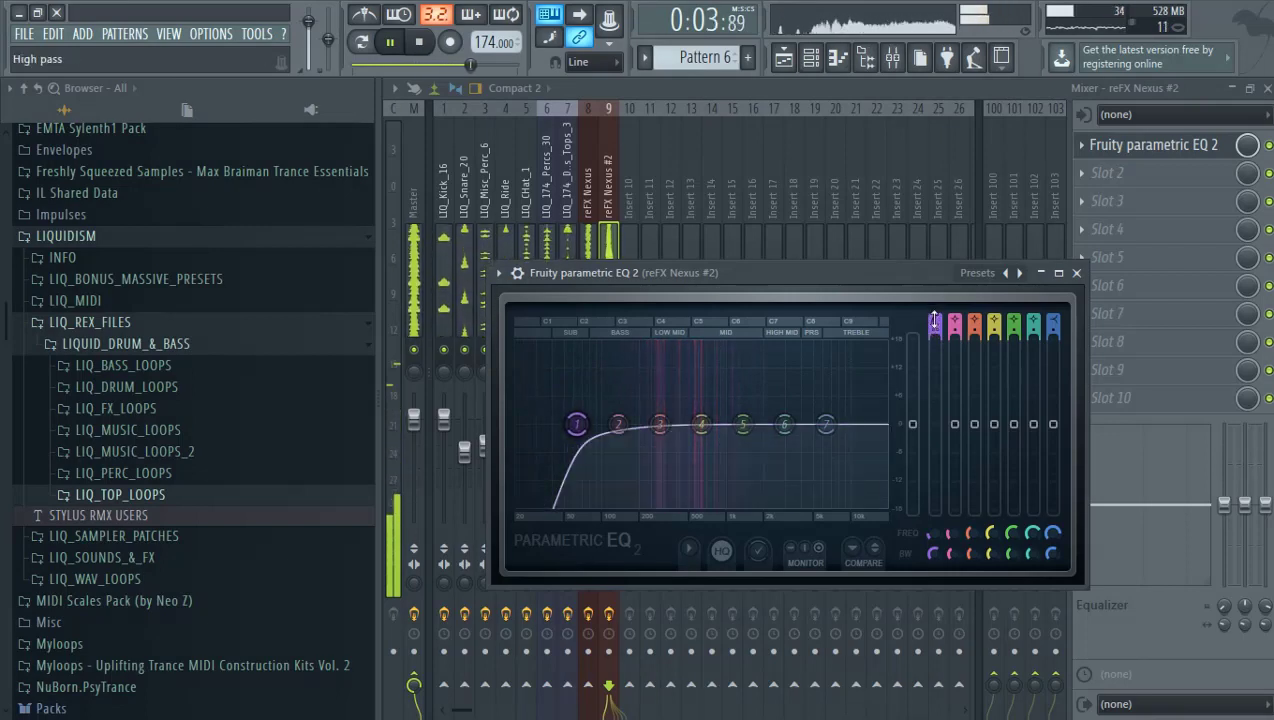
left_click_drag(576, 430, 730, 426)
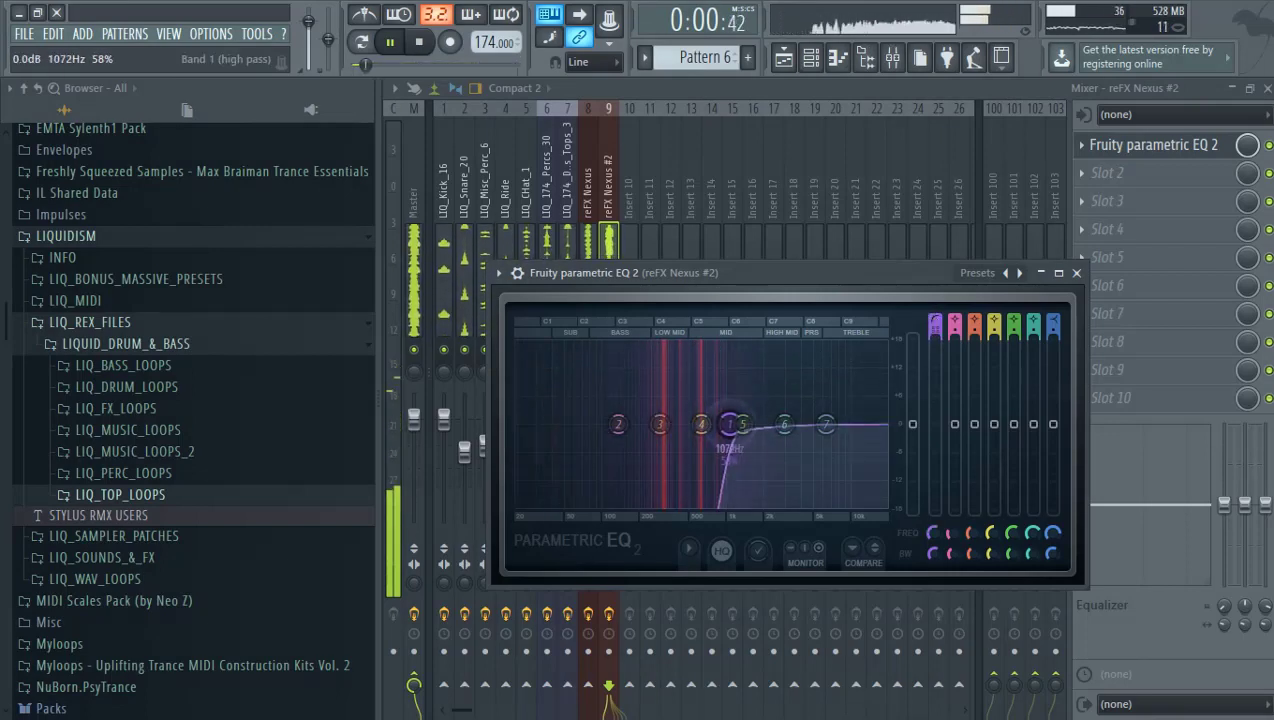
Step: Cut EQ band 4 by about 2.4 dB at 552 Hz and gently boost bands 5 and 6, with band 6 around 3.8 kHz
left_click_drag(701, 424, 698, 439)
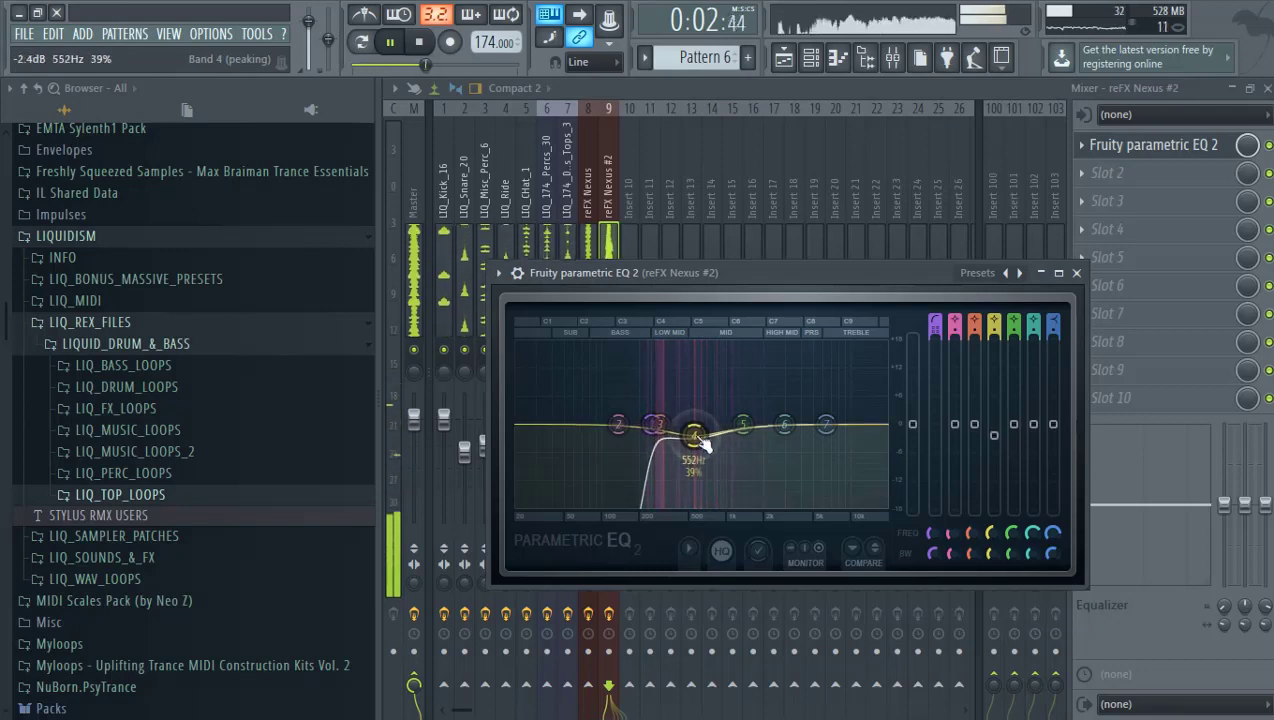
left_click_drag(784, 425, 779, 413)
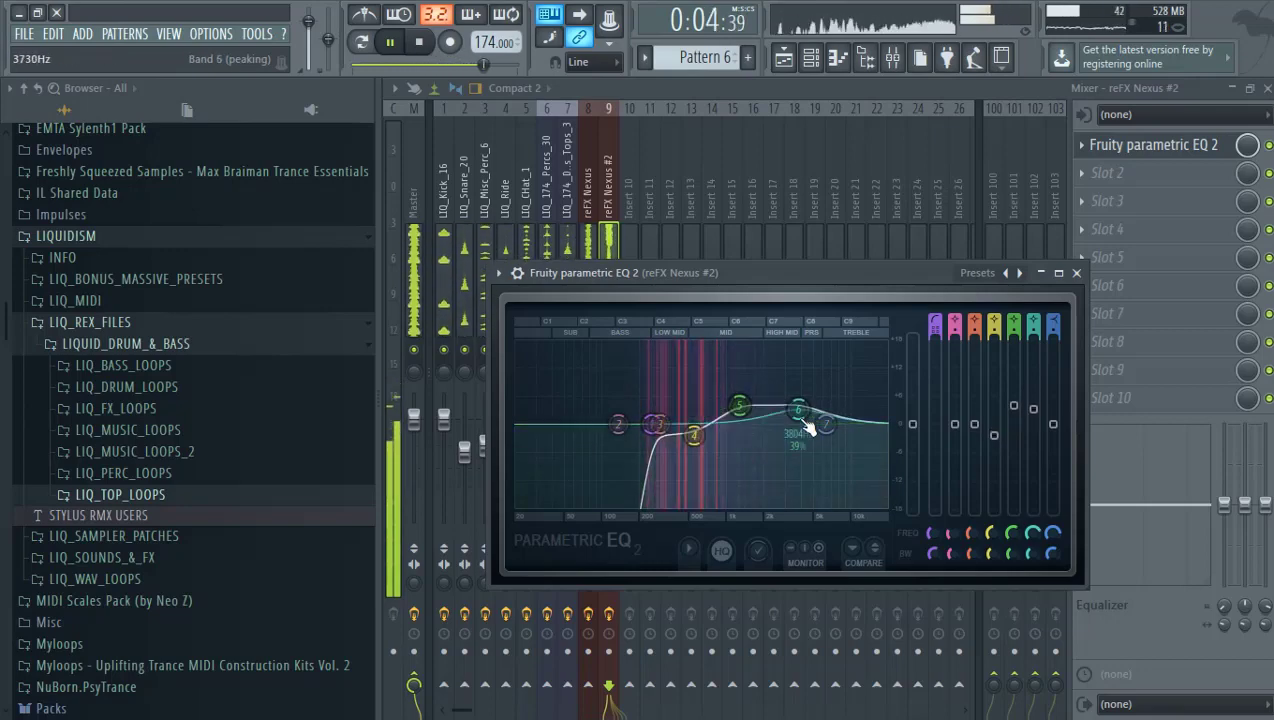
left_click(611, 215)
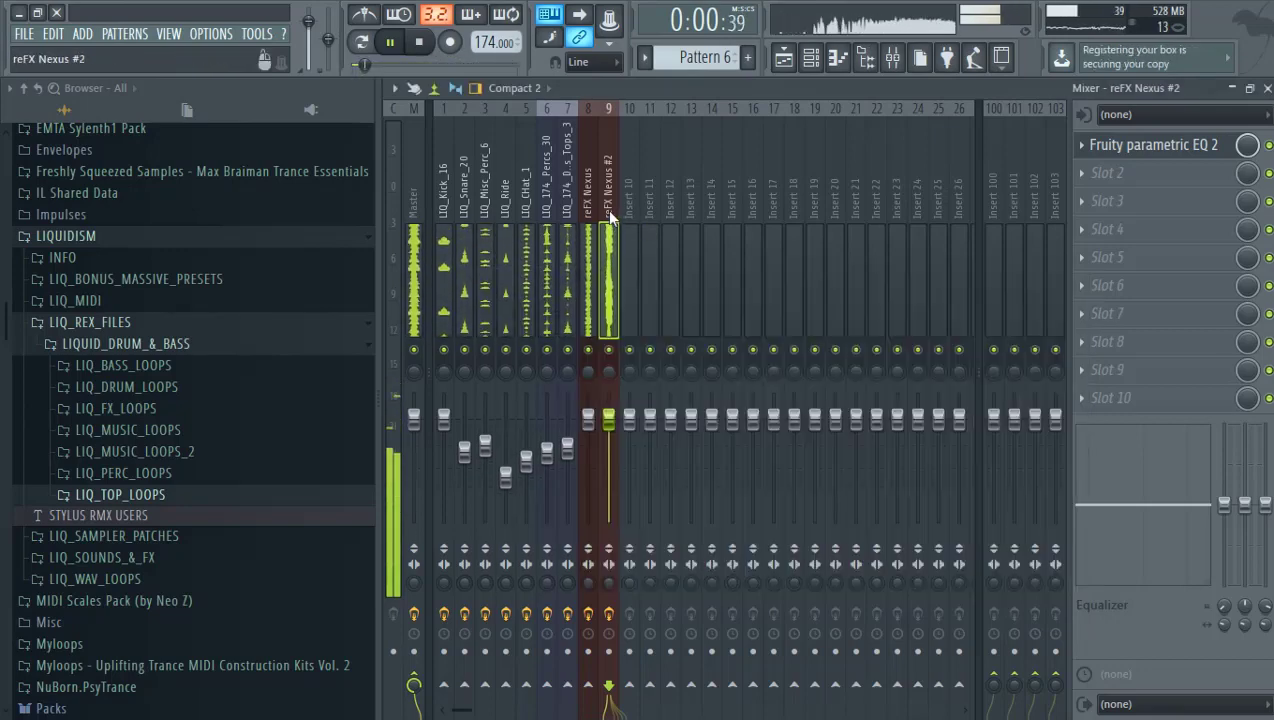
left_click(783, 60)
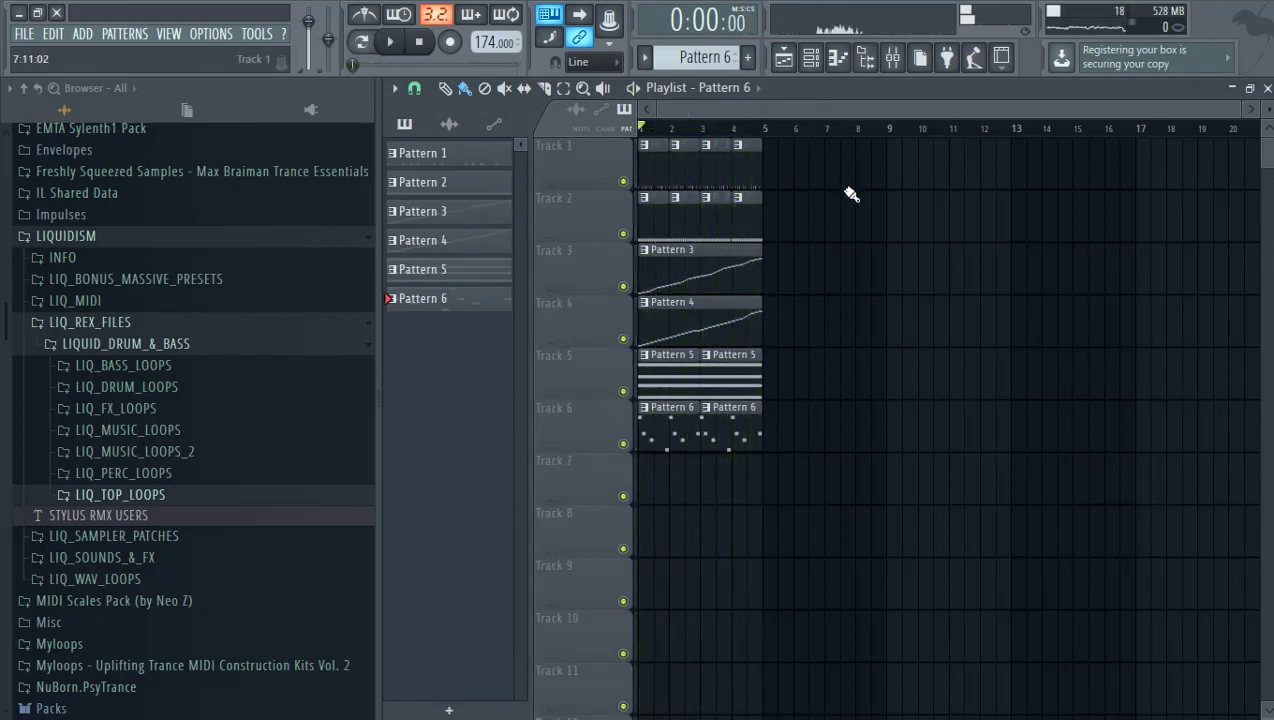
Step: Examine the master spectrum in SPAN Plus during playback, comparing the Average and Master modes with High Res
left_click(893, 60)
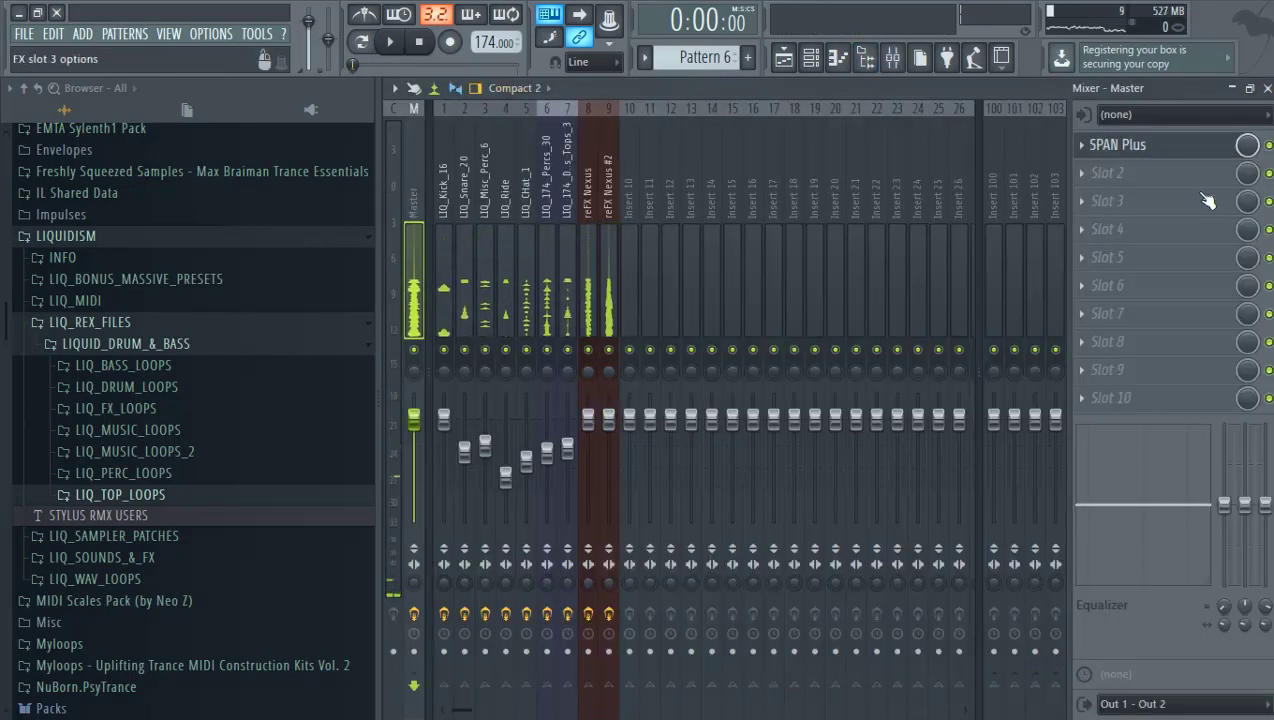
left_click(1173, 146)
key("space")
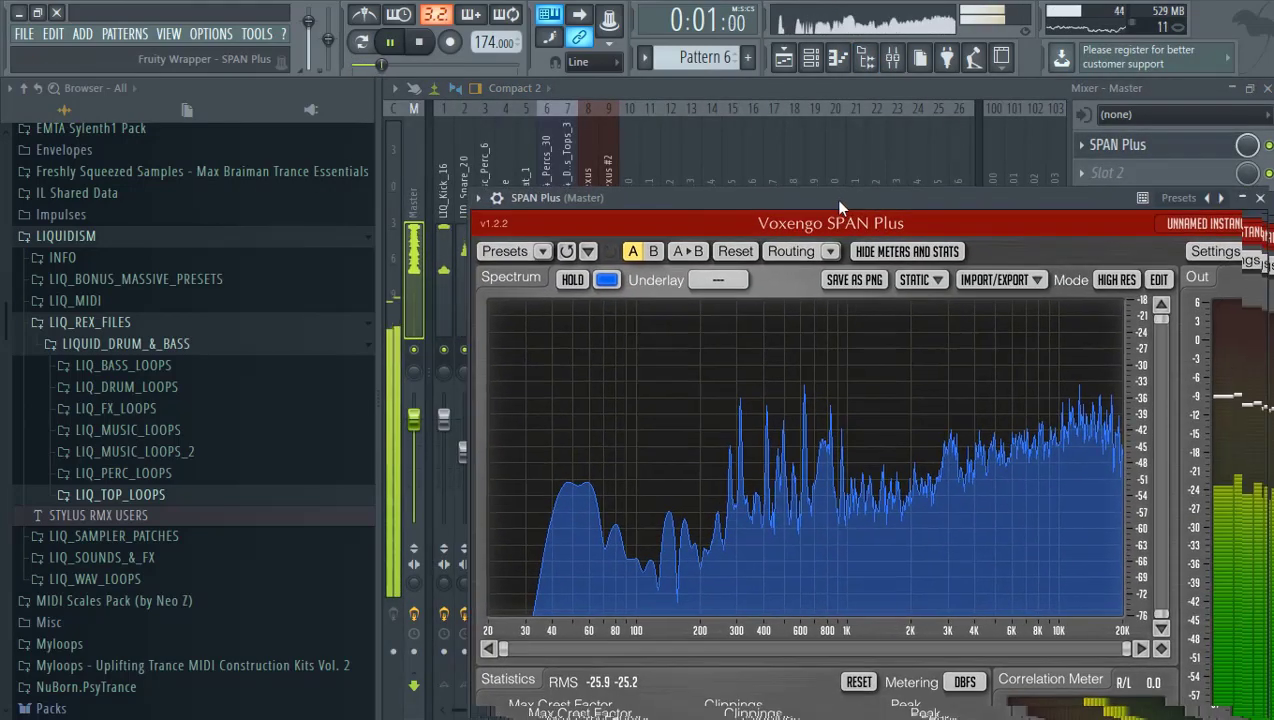
left_click(1098, 272)
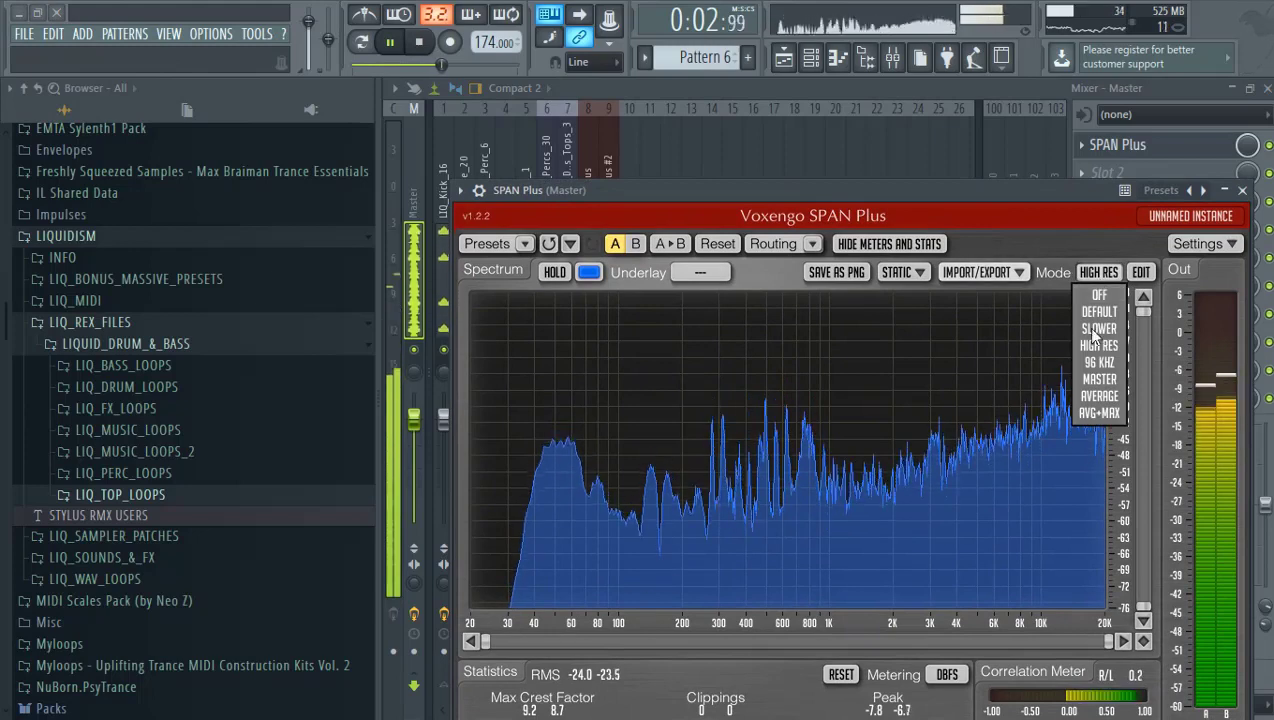
left_click(1108, 398)
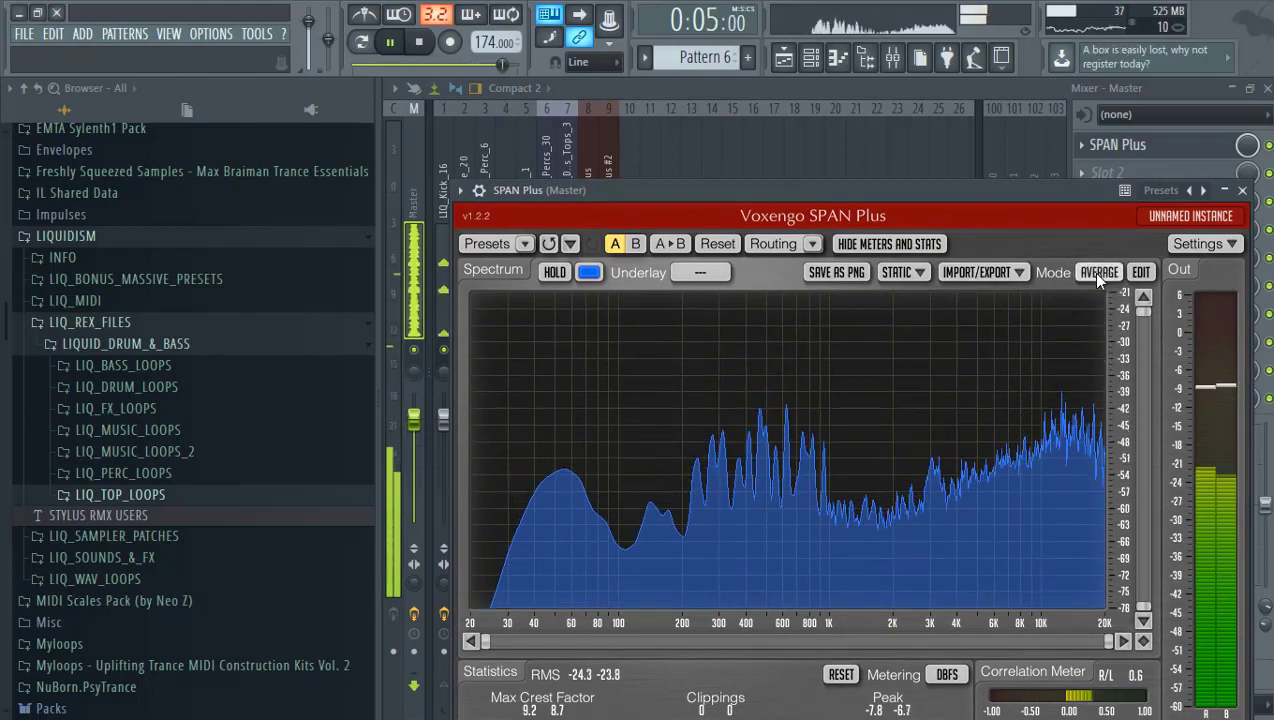
left_click(1091, 272)
left_click(1099, 379)
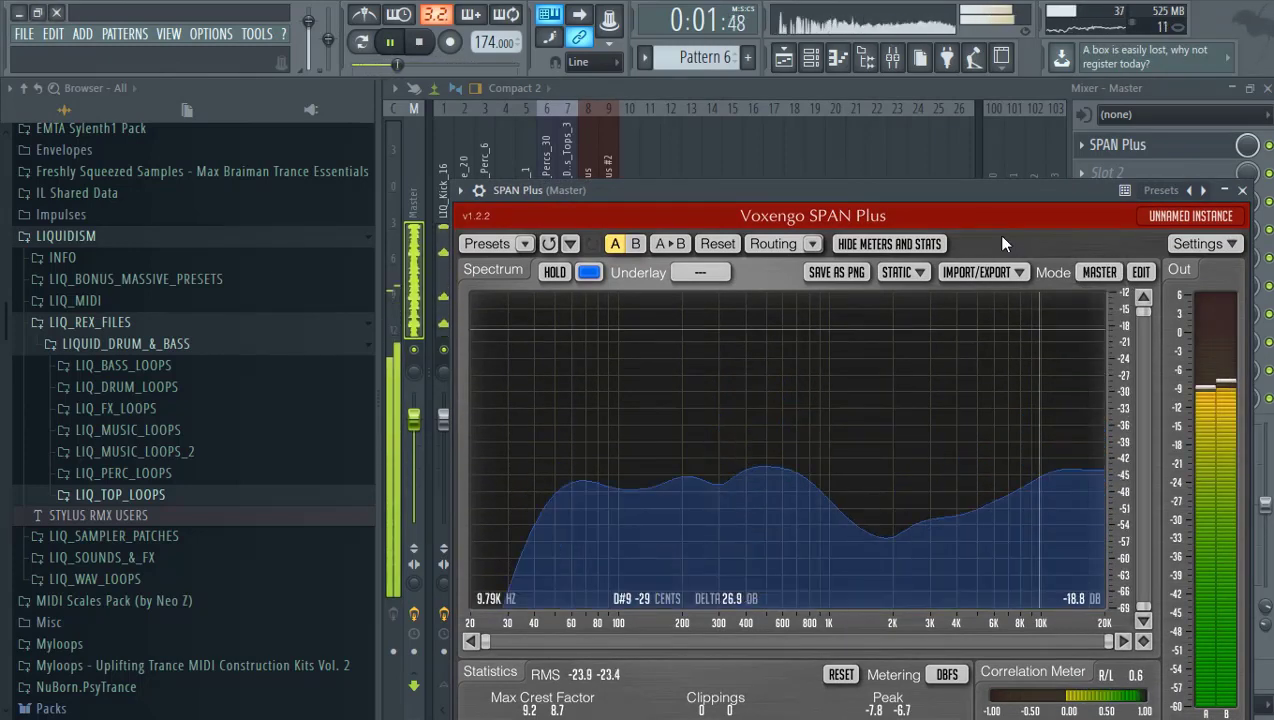
left_click(1107, 274)
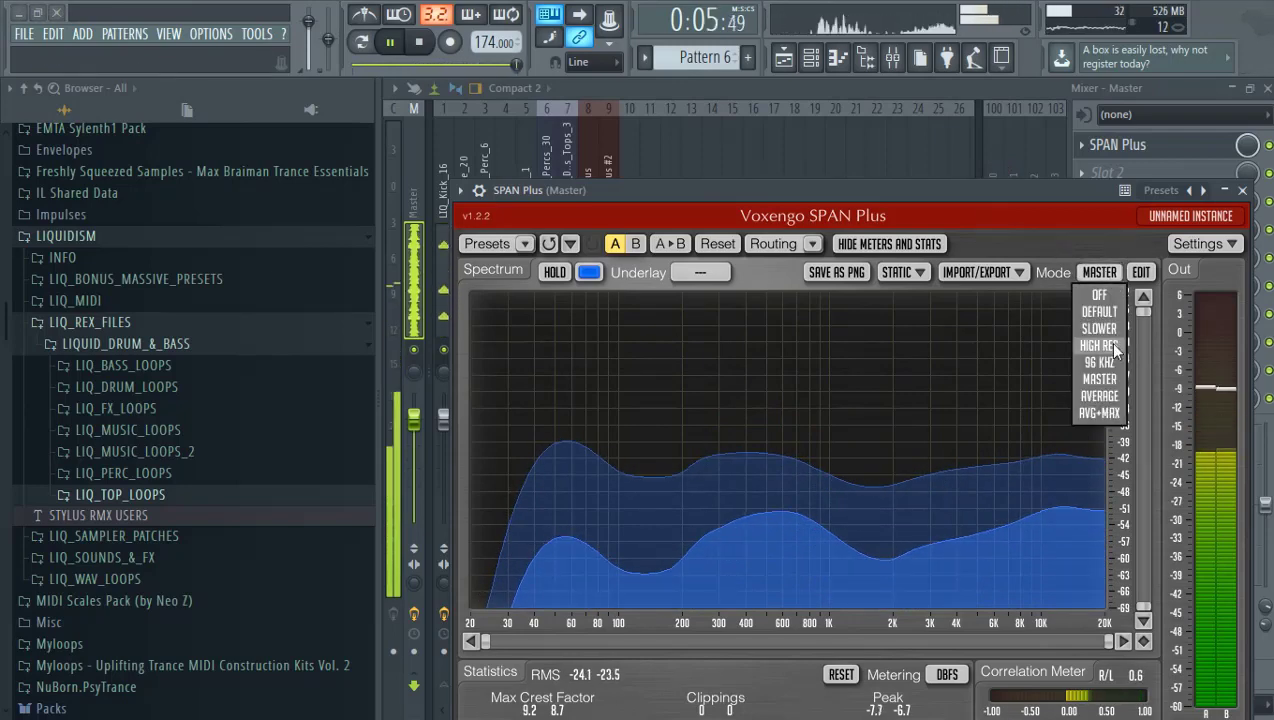
left_click(1108, 345)
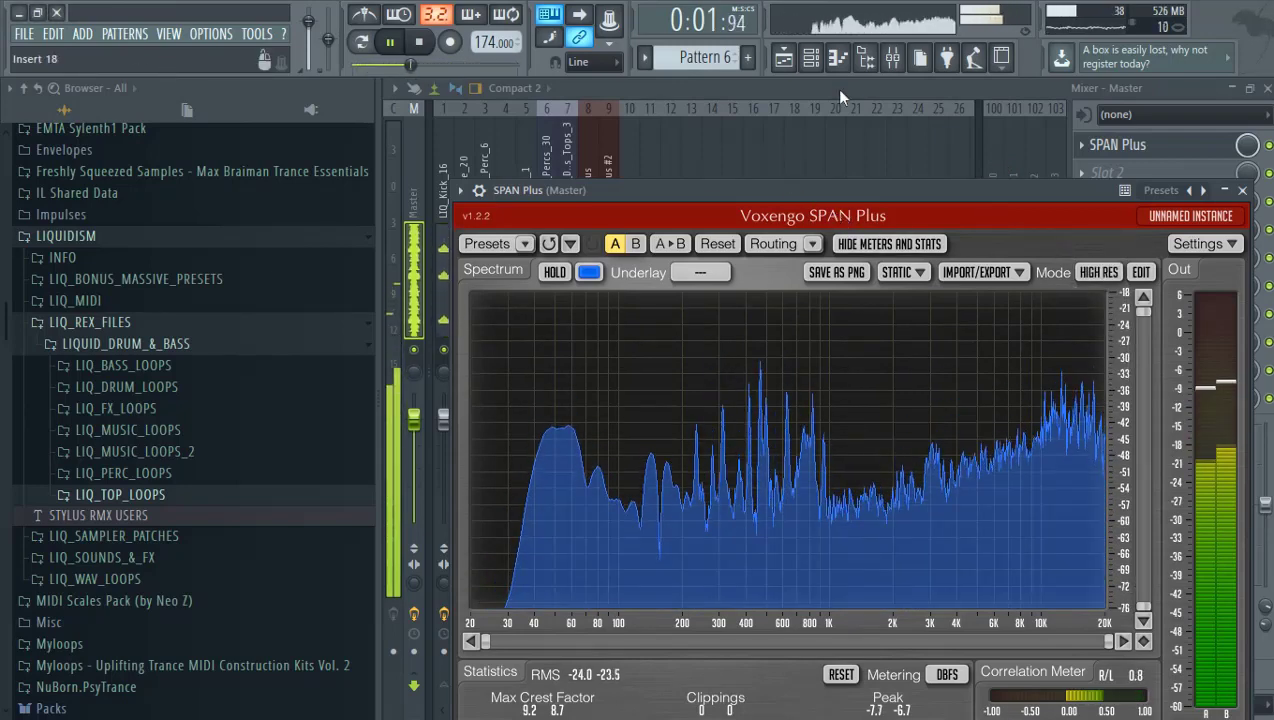
left_click(784, 57)
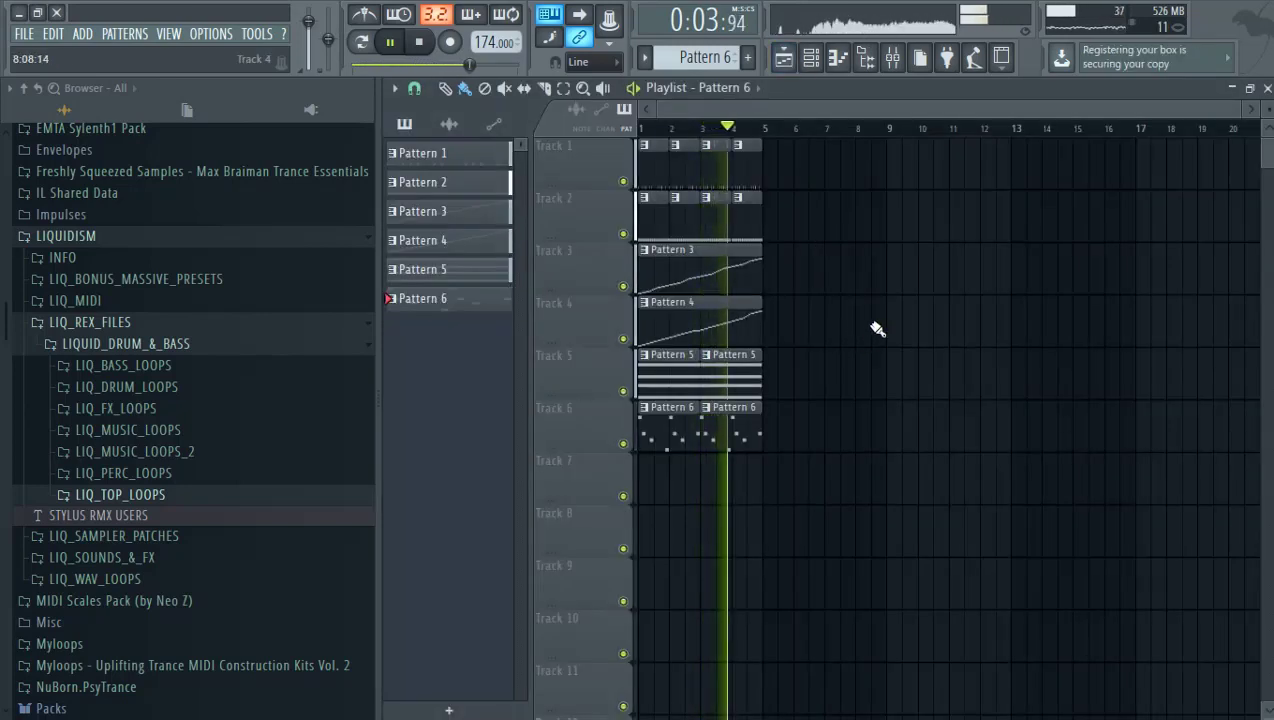